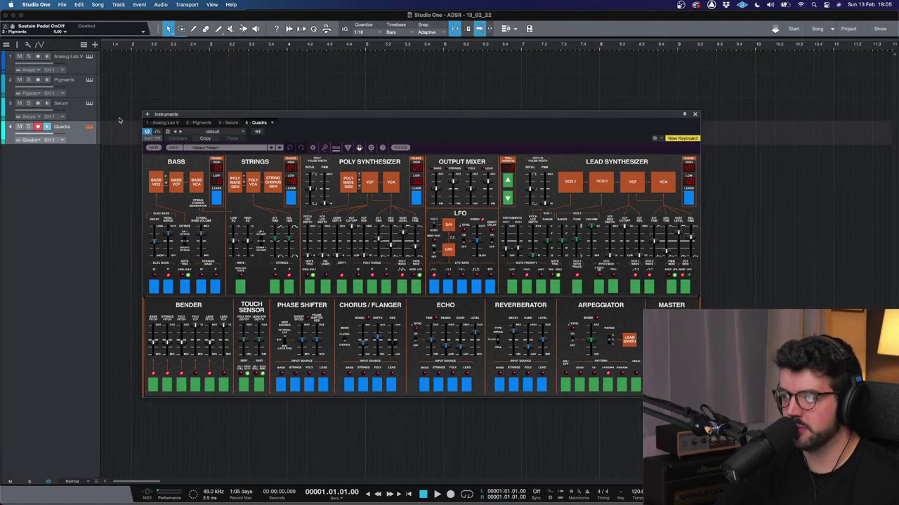
# Step: Look through the Analog Lab V, Pigments, Serum and Quadra instruments, including the engine types available for Engine 1 in Pigments
pyautogui.click(80, 71)
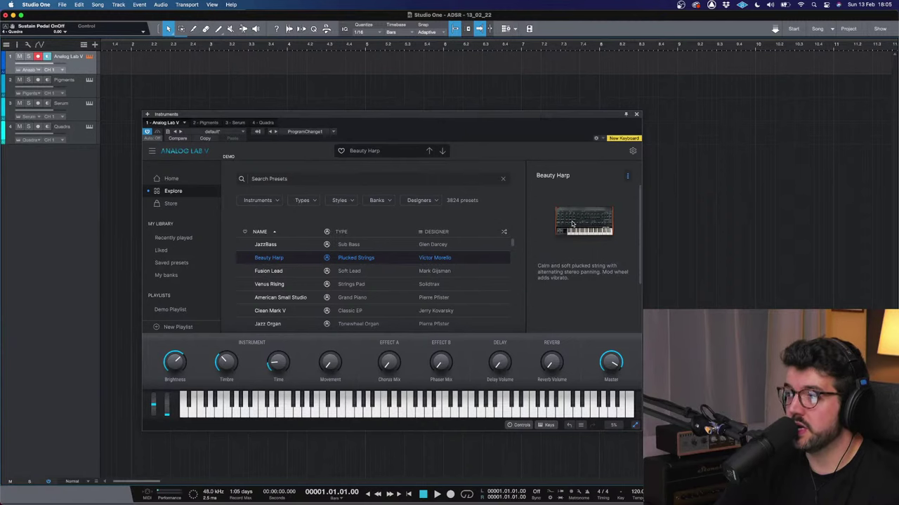
pyautogui.click(72, 87)
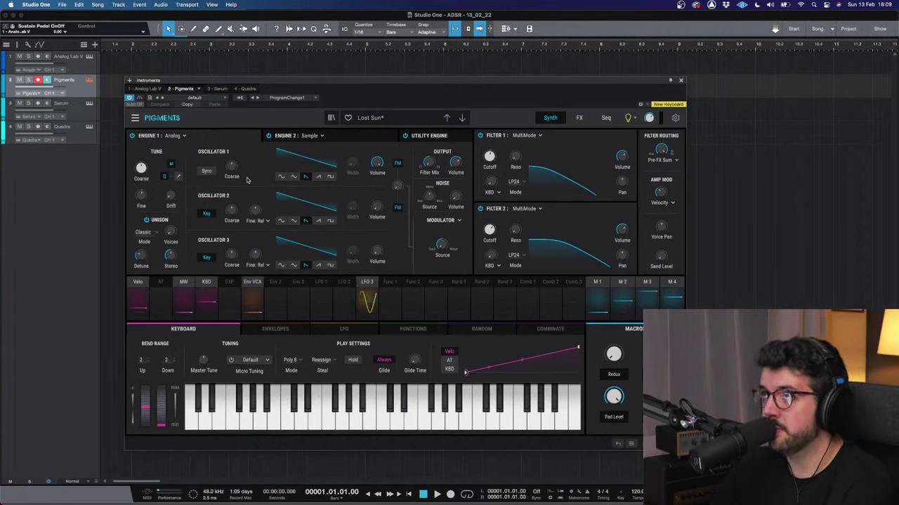
pyautogui.click(184, 137)
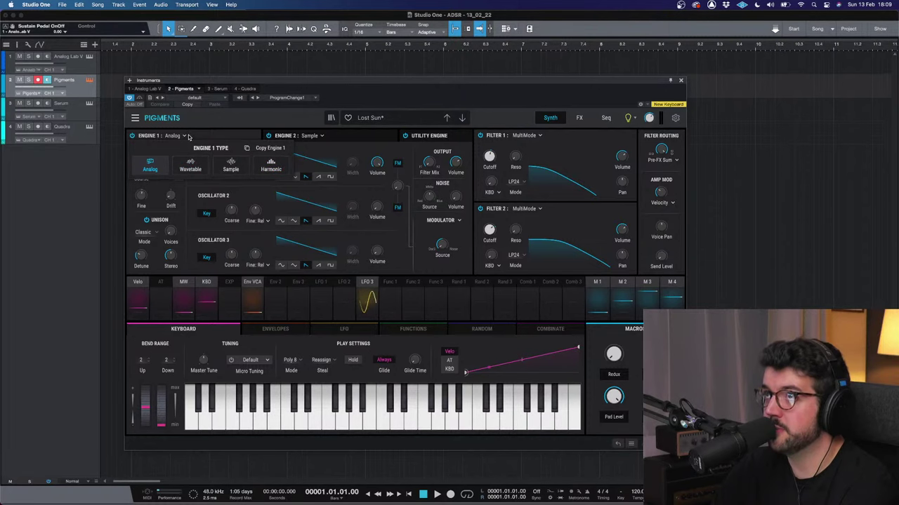
pyautogui.click(202, 143)
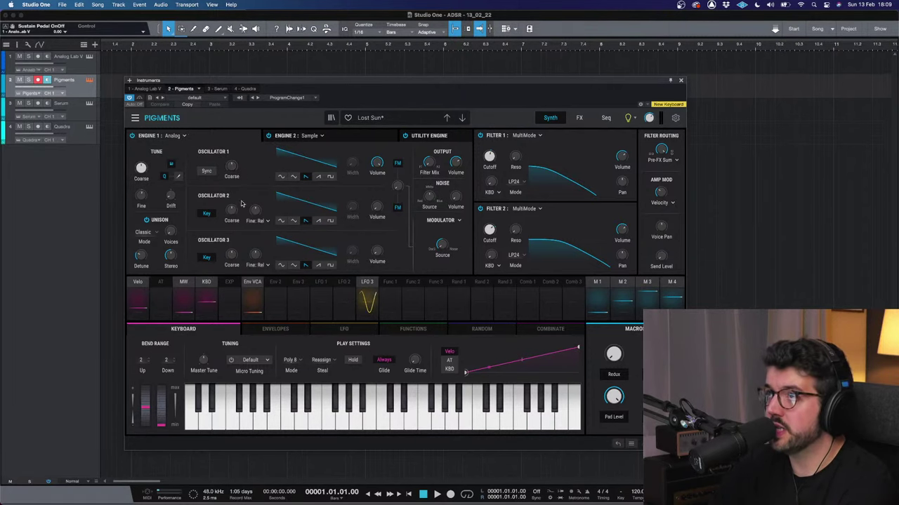
pyautogui.click(74, 116)
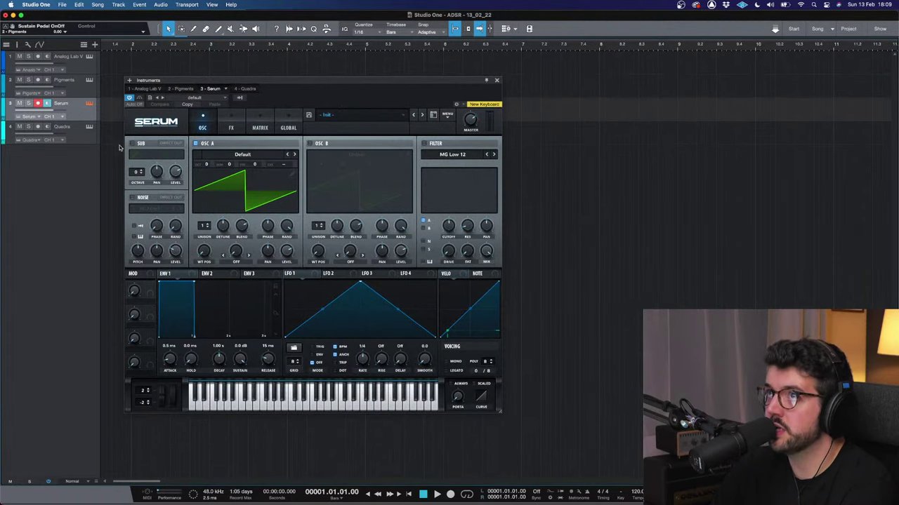
pyautogui.click(80, 138)
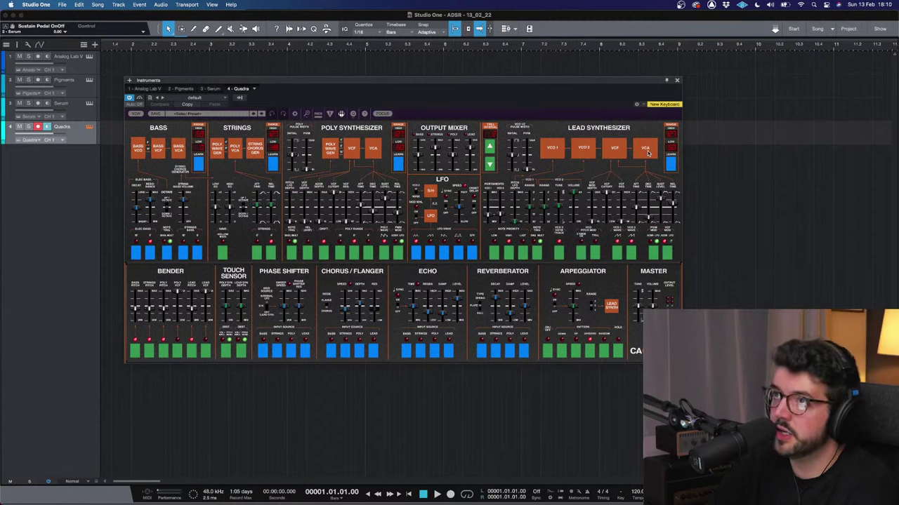
# Step: Return to Analog Lab V, edit the Beauty Harp preset and try to open its Part 1 instrument
pyautogui.press('Up')
pyautogui.press('Up')
pyautogui.press('Up')
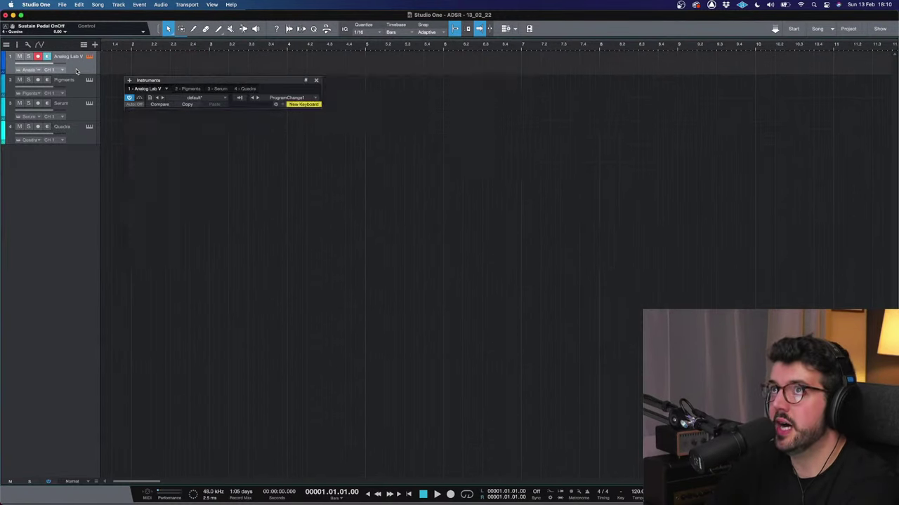
pyautogui.moveTo(561, 191)
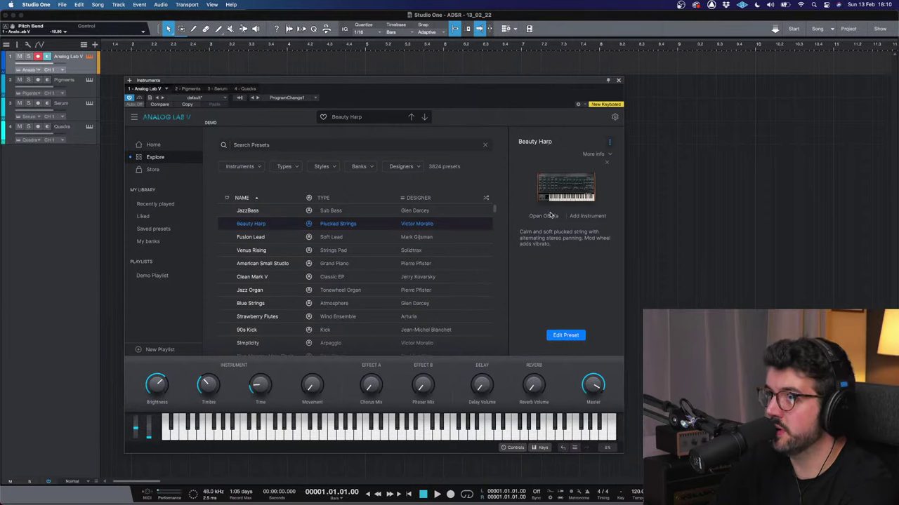
pyautogui.click(554, 336)
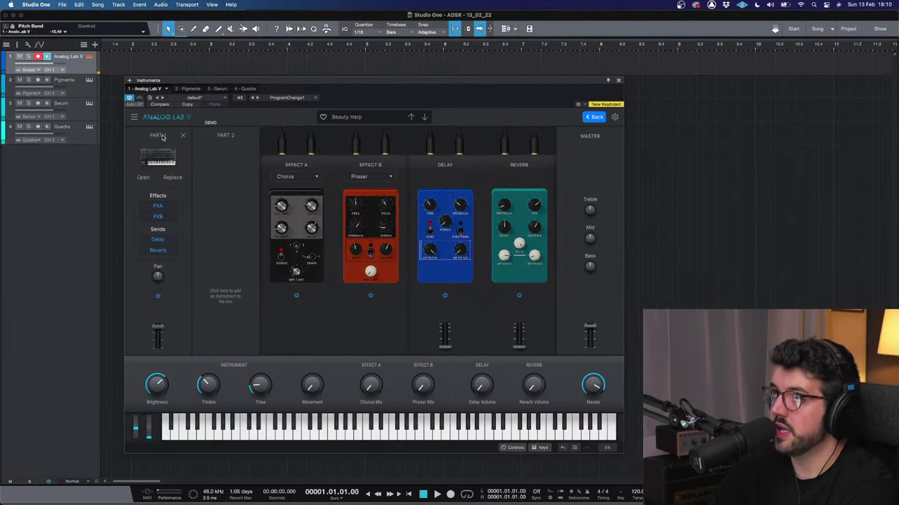
pyautogui.click(146, 177)
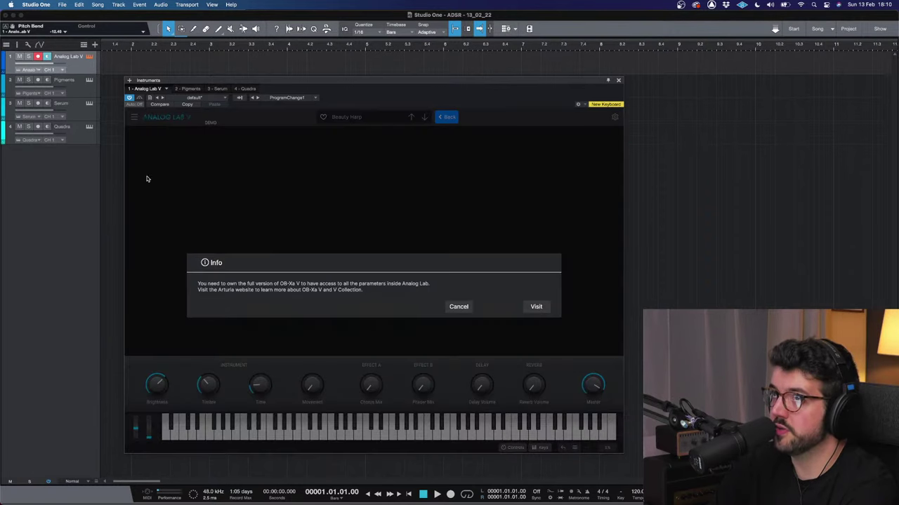
pyautogui.click(458, 306)
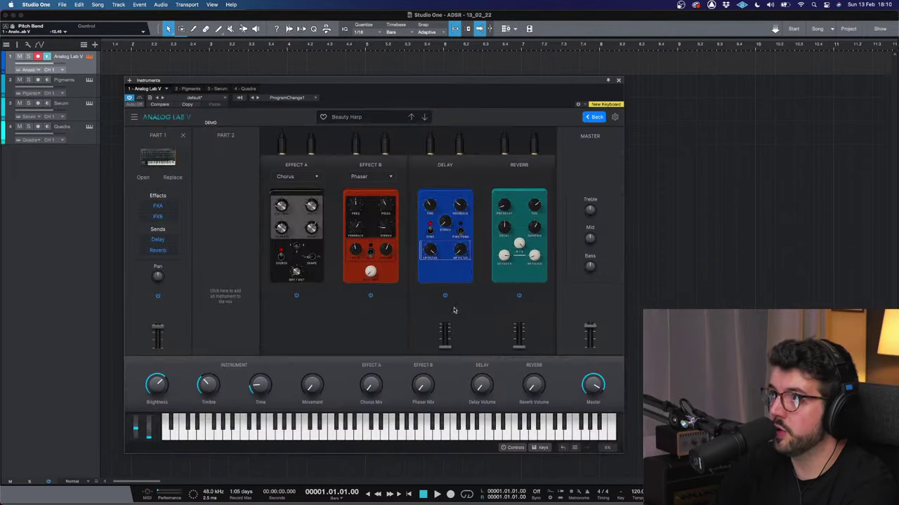
# Step: Close the Analog Lab V window and open the instrument editor of the Pigments track
pyautogui.click(618, 81)
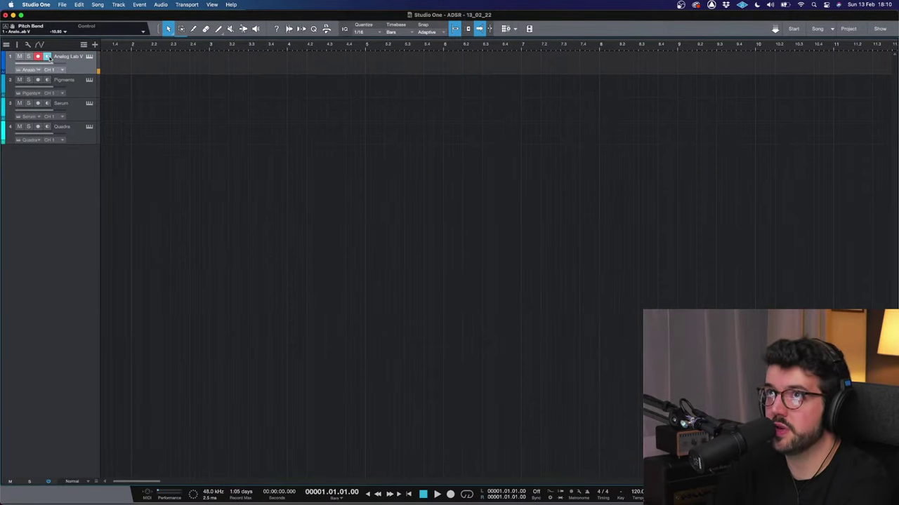
pyautogui.click(81, 91)
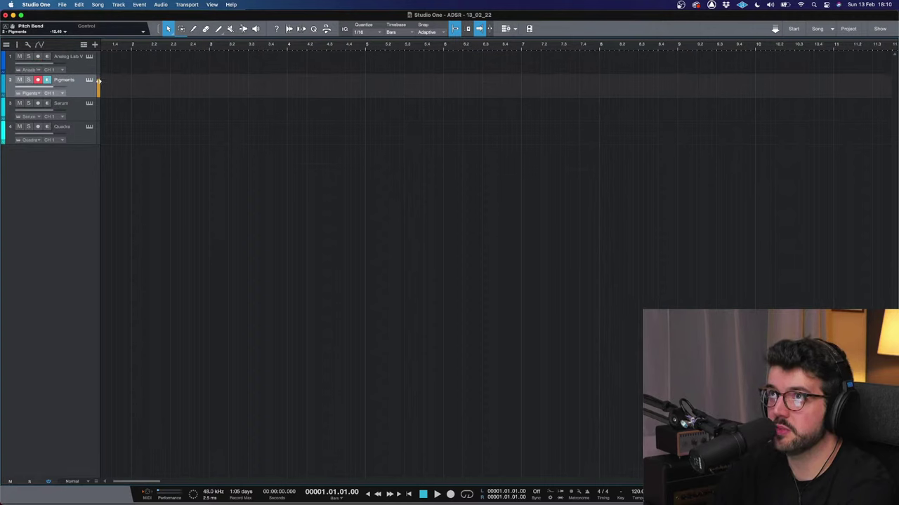
pyautogui.click(89, 80)
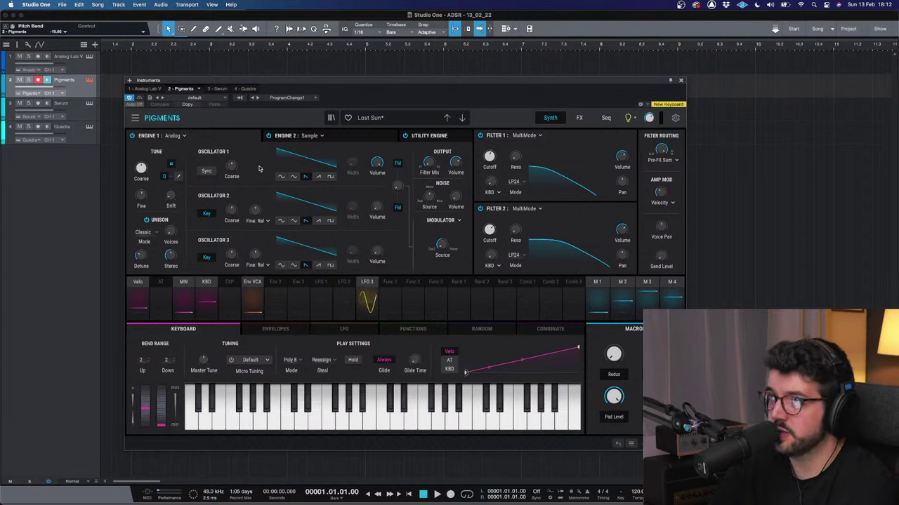
# Step: Try out the sine, triangle, sawtooth, ramp and square waveforms on Oscillator 1 of Engine 1, finishing on sine
pyautogui.click(303, 177)
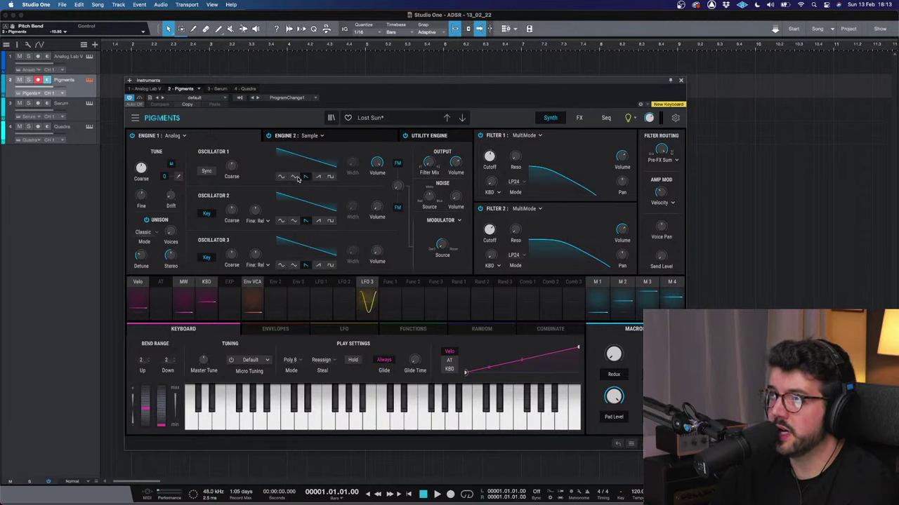
pyautogui.click(306, 176)
pyautogui.click(318, 176)
pyautogui.click(329, 177)
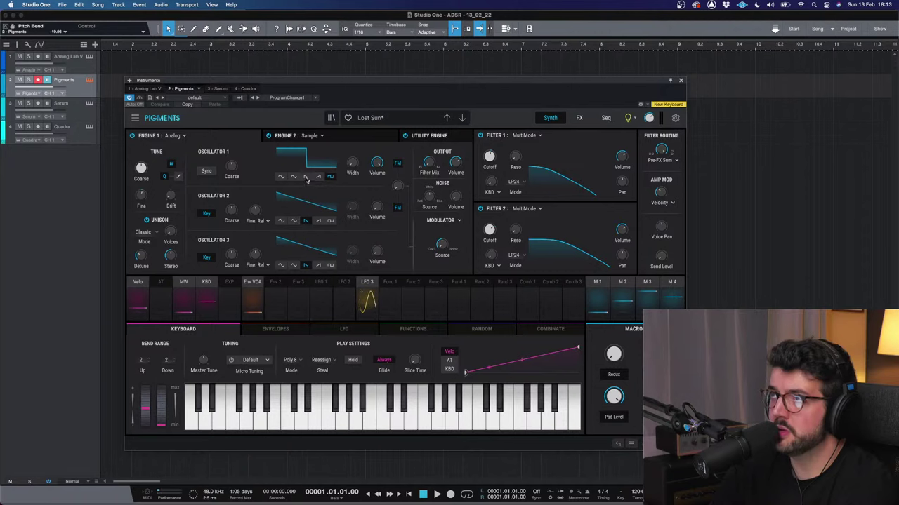
pyautogui.click(306, 177)
pyautogui.click(296, 176)
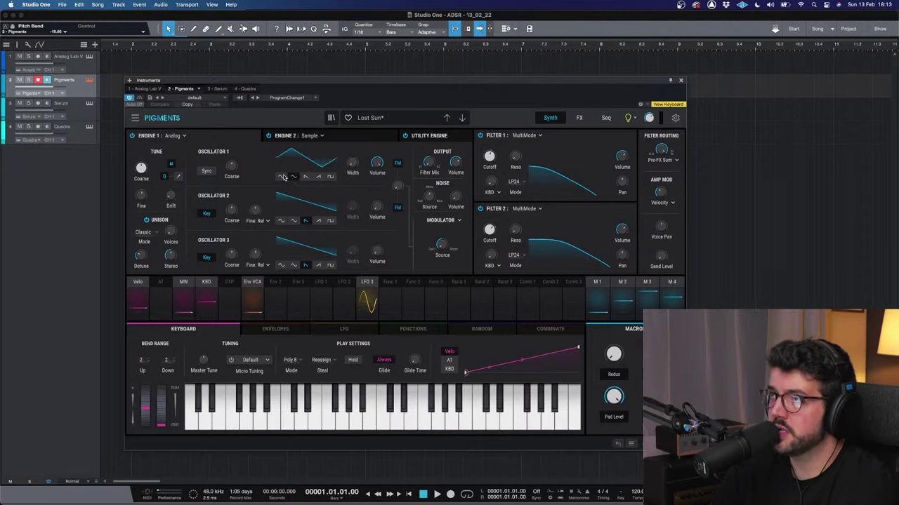
pyautogui.click(306, 177)
pyautogui.click(318, 176)
pyautogui.click(329, 177)
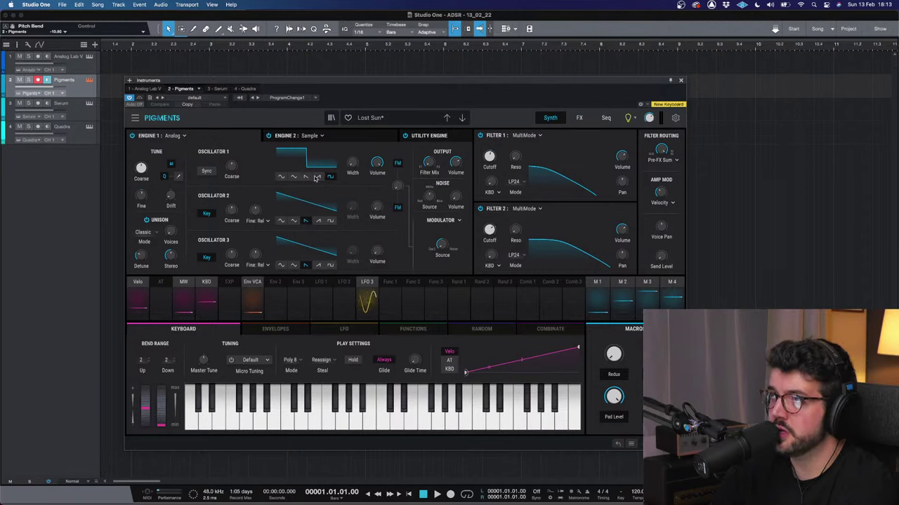
pyautogui.click(281, 176)
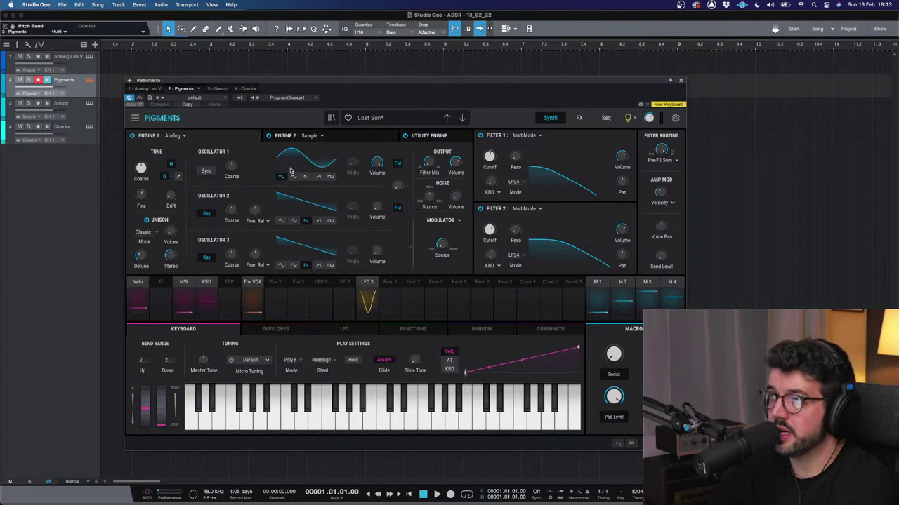
pyautogui.click(292, 176)
pyautogui.click(305, 176)
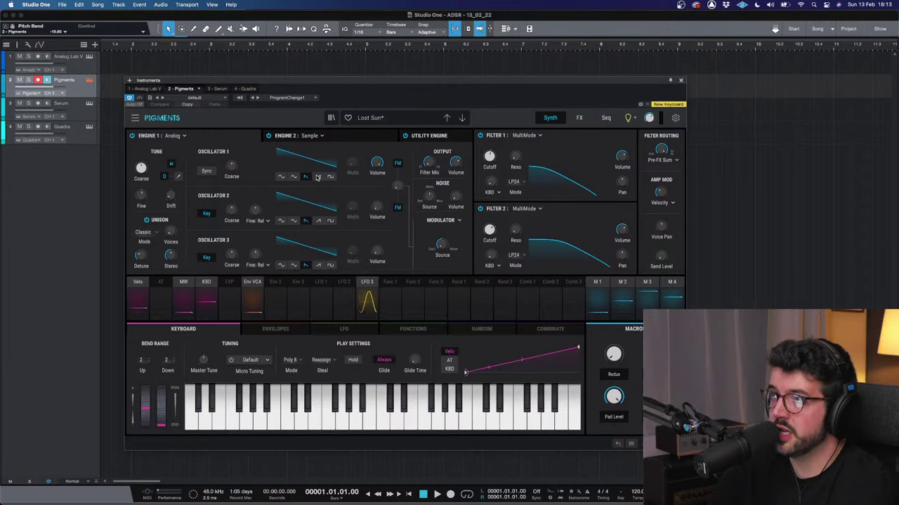
pyautogui.click(317, 176)
pyautogui.click(329, 176)
pyautogui.click(280, 176)
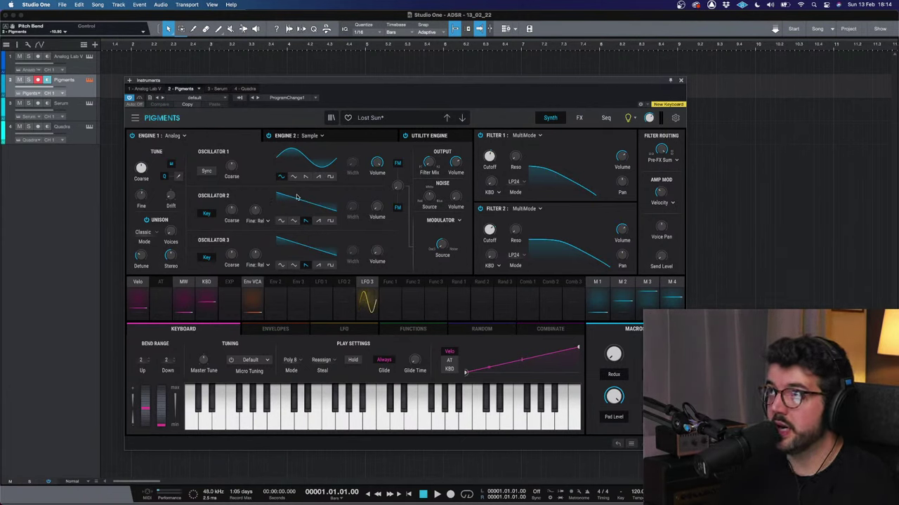
# Step: Find the Default template by searching the presets for "defa", load it and set Engine 1 to the Analog type
pyautogui.click(374, 123)
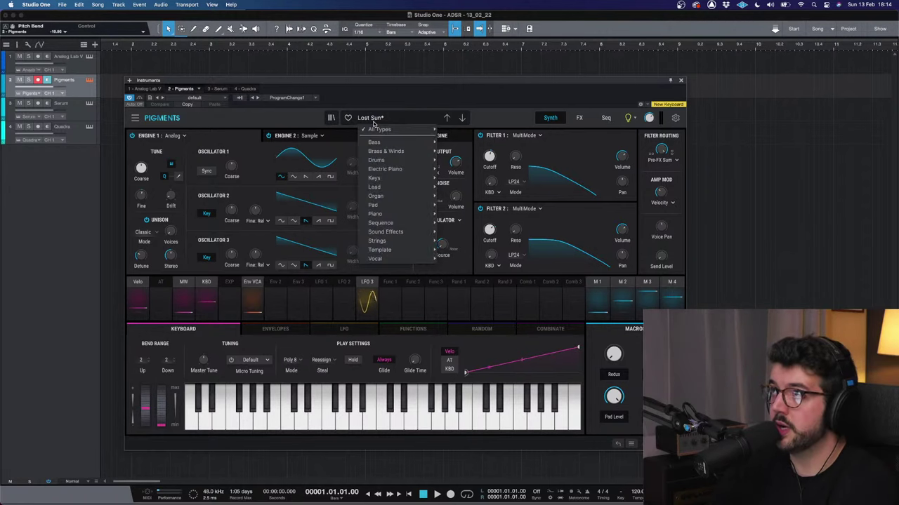
pyautogui.click(332, 118)
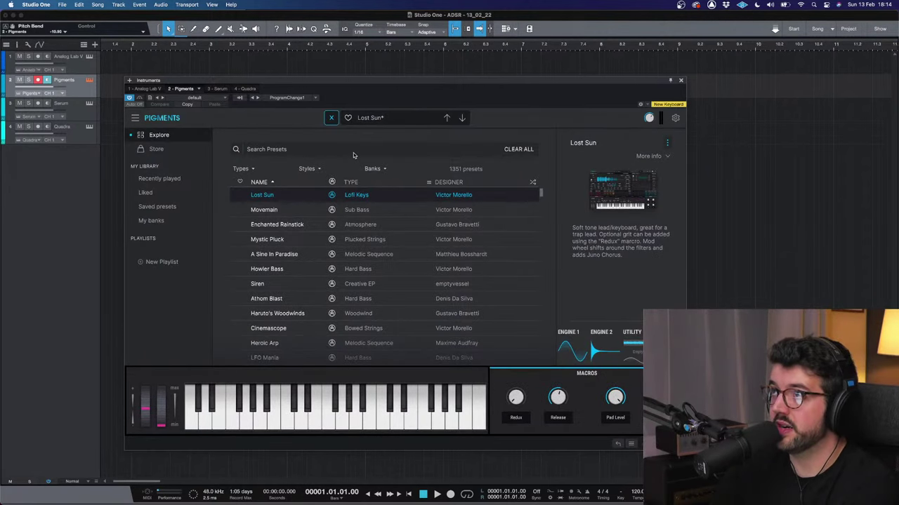
pyautogui.write('defa')
pyautogui.click(291, 195)
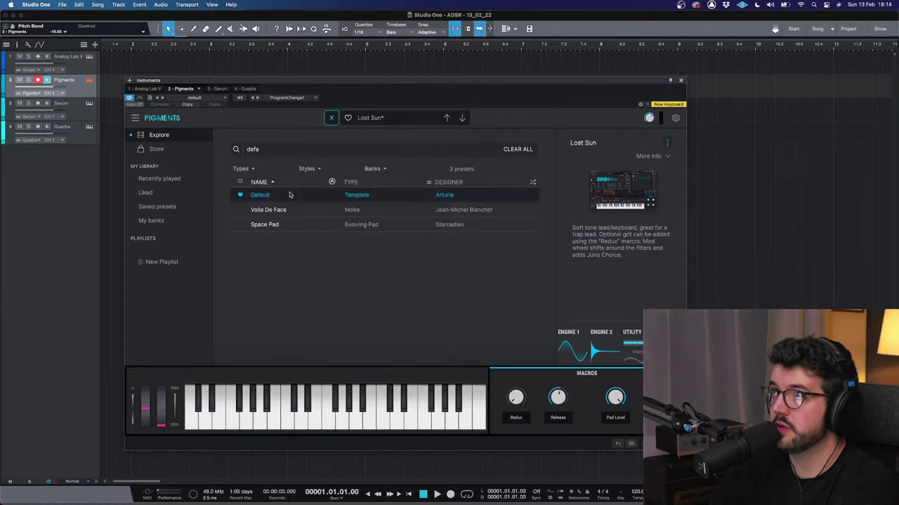
pyautogui.click(333, 119)
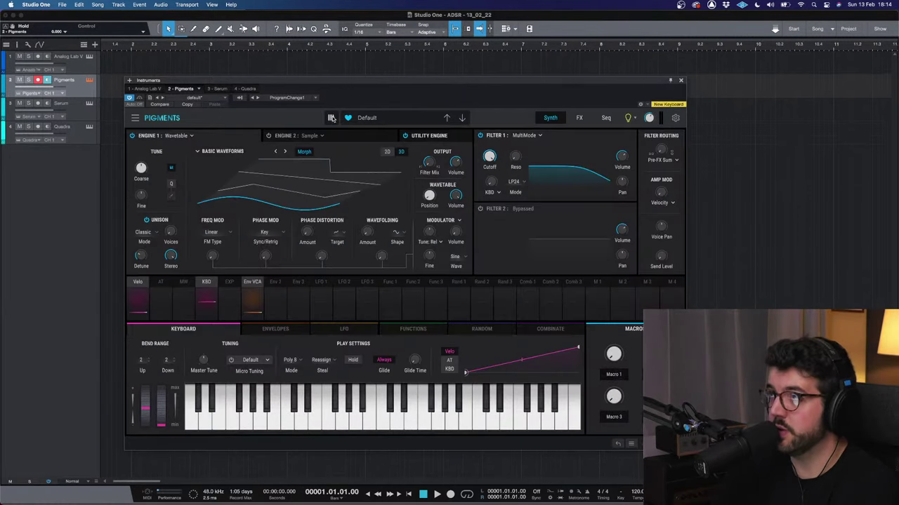
pyautogui.click(191, 136)
pyautogui.click(158, 172)
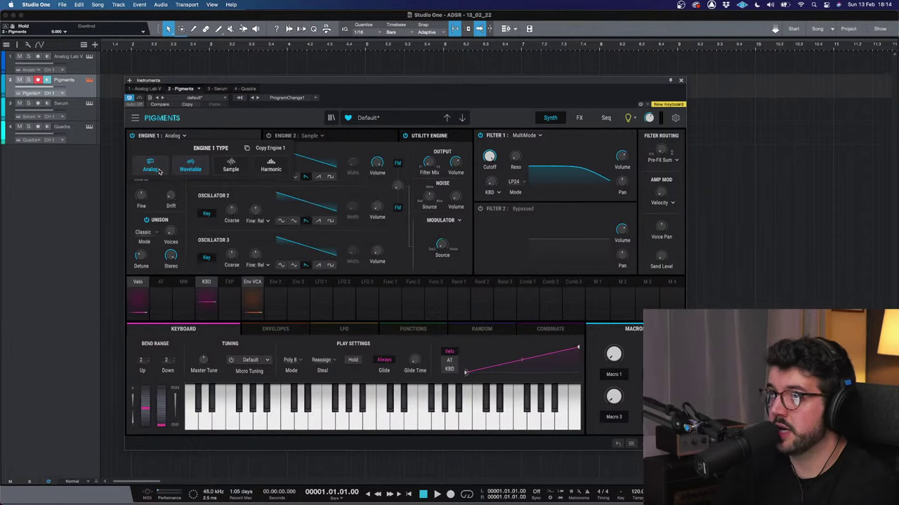
# Step: Bypass Filter 1 and the Utility Engine, check the effects page and return to the synth page
pyautogui.moveTo(377, 162)
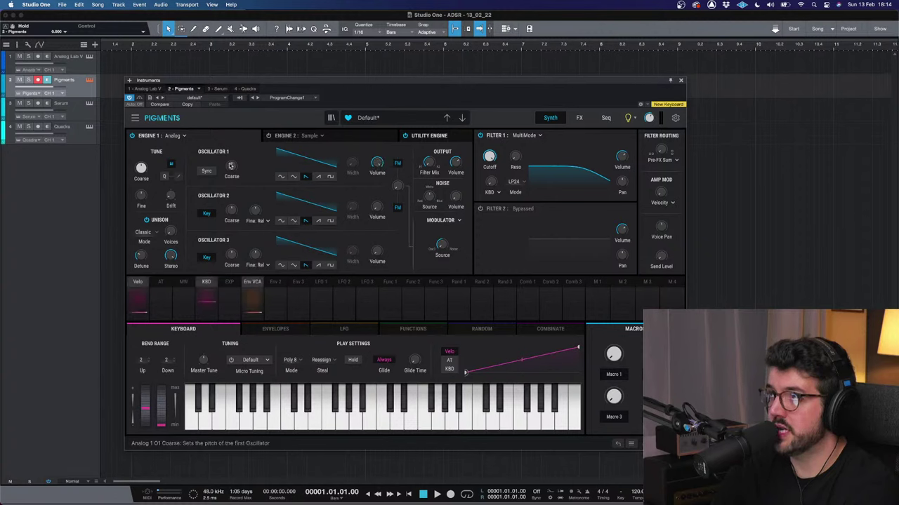
pyautogui.click(479, 135)
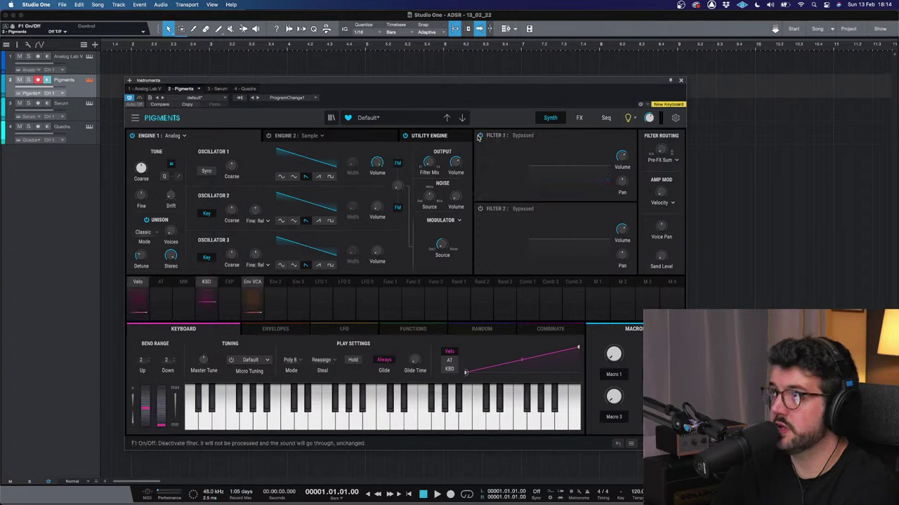
pyautogui.click(579, 118)
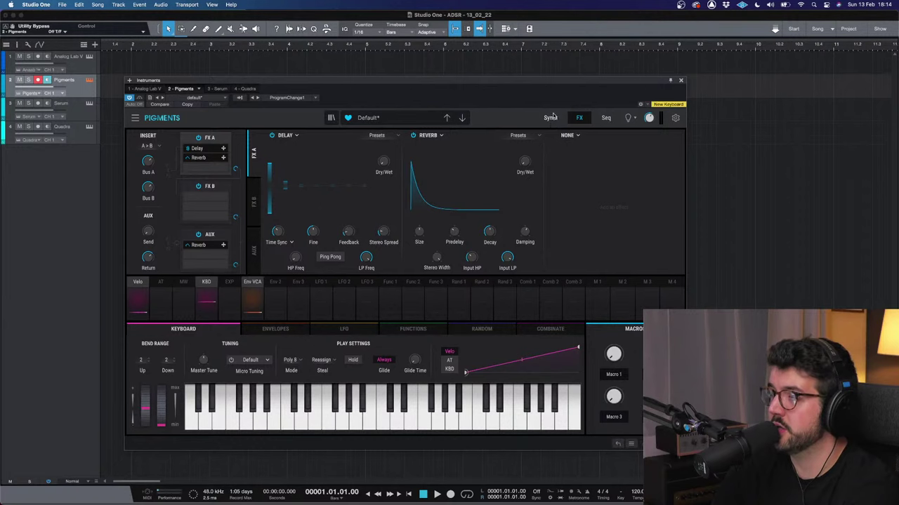
pyautogui.click(550, 118)
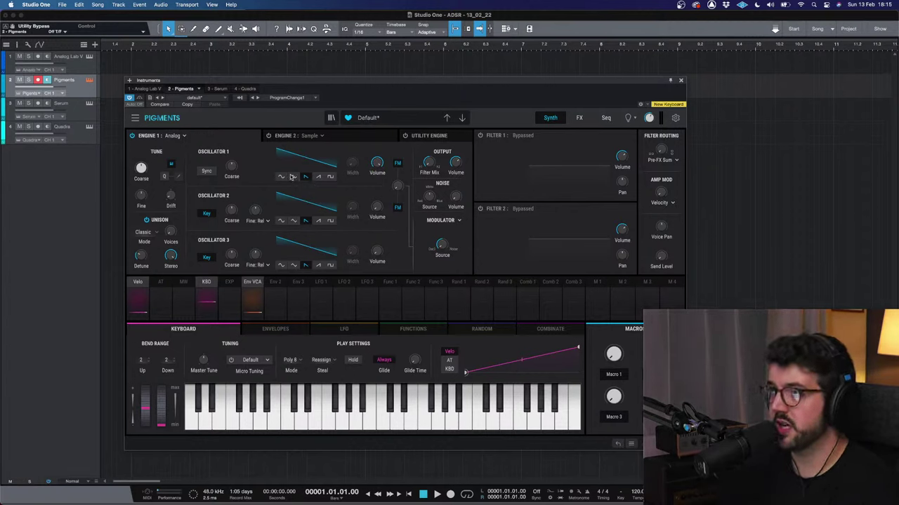
# Step: Cycle Oscillator 1 through the sine, triangle, sawtooth, ramp and square waveforms and return it to sine
pyautogui.click(282, 177)
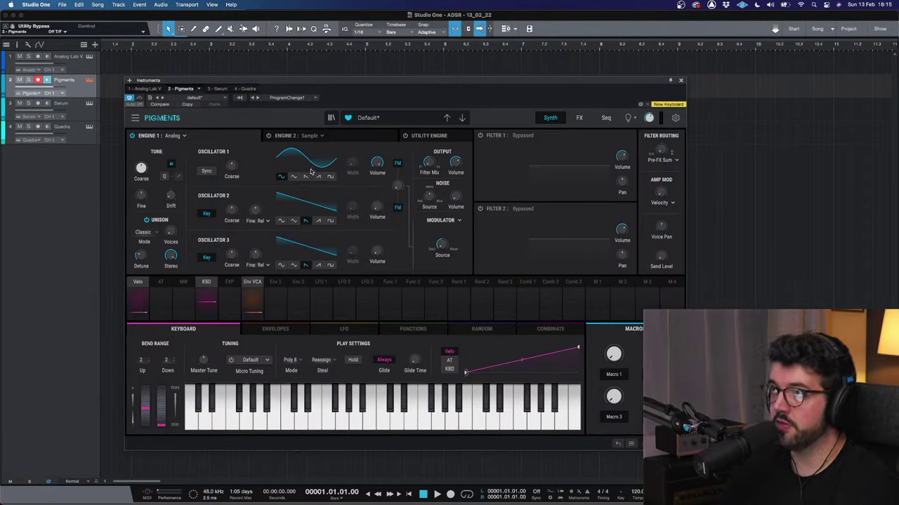
pyautogui.click(295, 177)
pyautogui.click(303, 177)
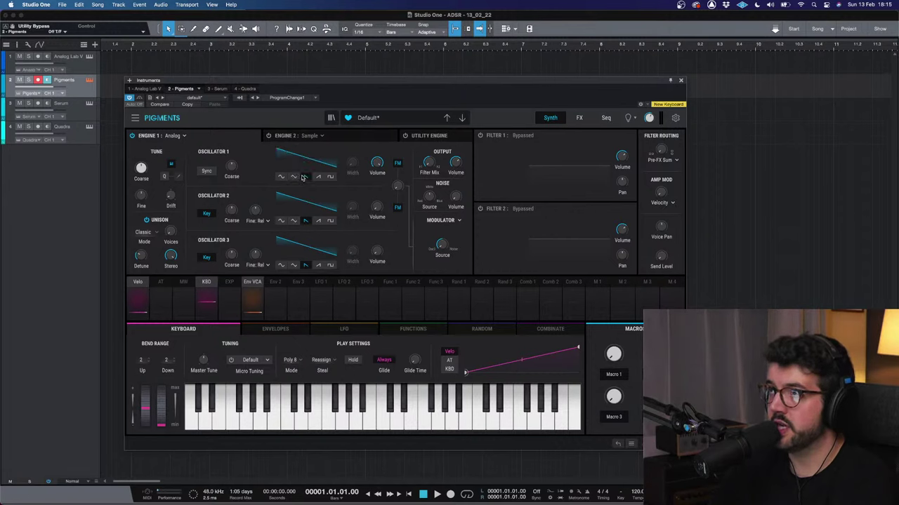
pyautogui.click(318, 177)
pyautogui.click(329, 177)
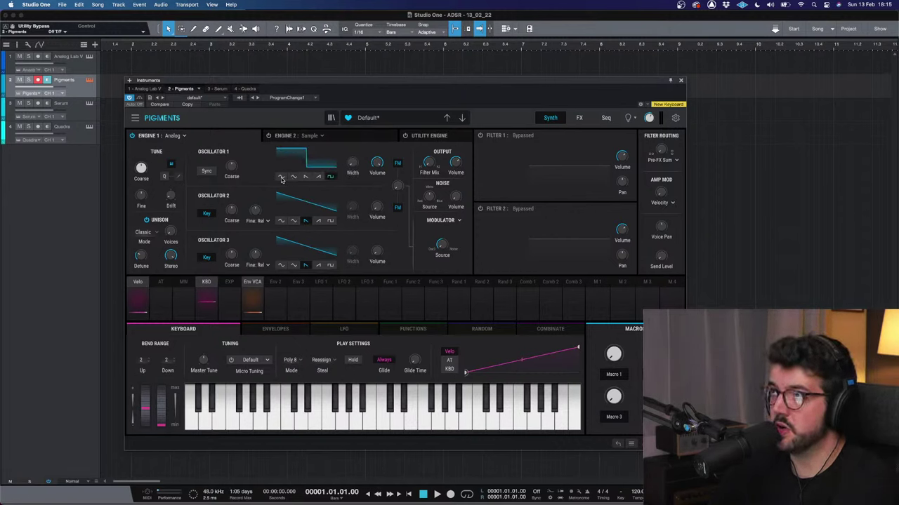
pyautogui.click(282, 177)
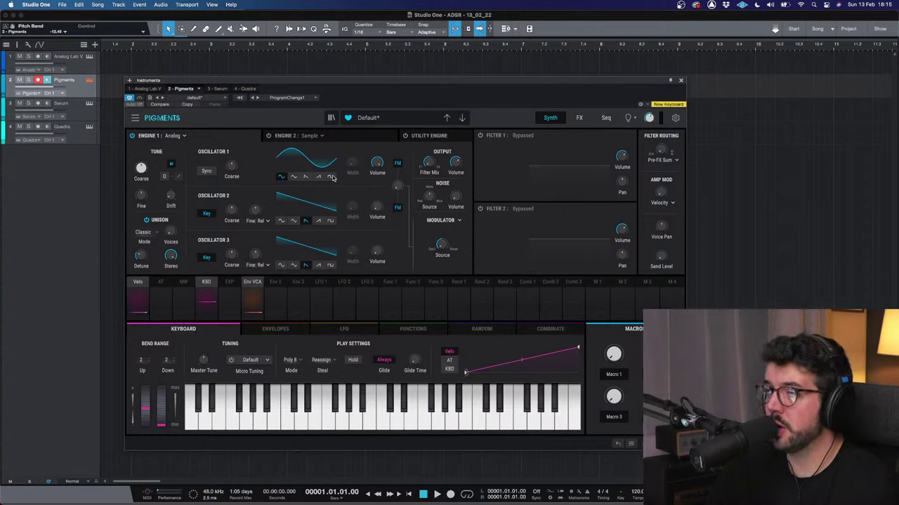
# Step: Step Oscillator 1 through triangle, sawtooth, ramp and square again, ending on sine
pyautogui.click(293, 177)
pyautogui.click(306, 177)
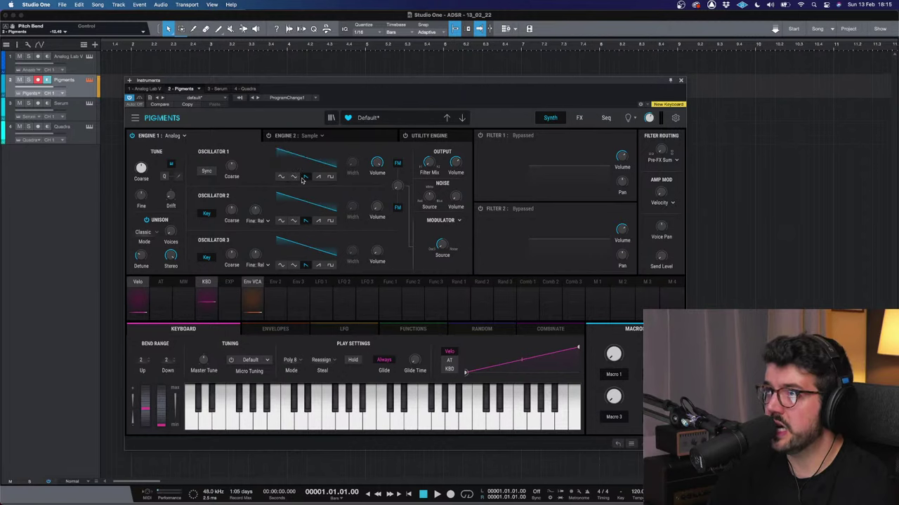
pyautogui.click(318, 177)
pyautogui.click(330, 177)
pyautogui.click(280, 178)
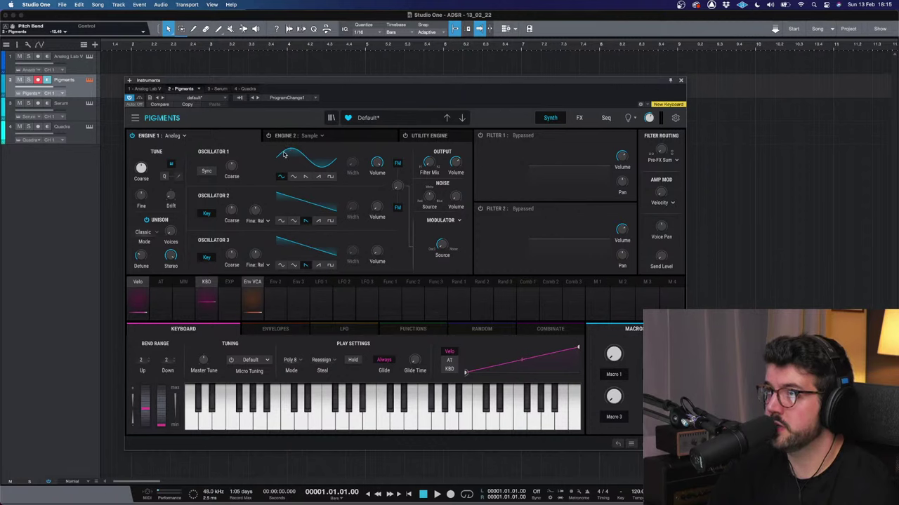
# Step: Compare the square waveform on Oscillator 1 with triangle, and alternate triangle and sine several times, ending on sine
pyautogui.click(329, 178)
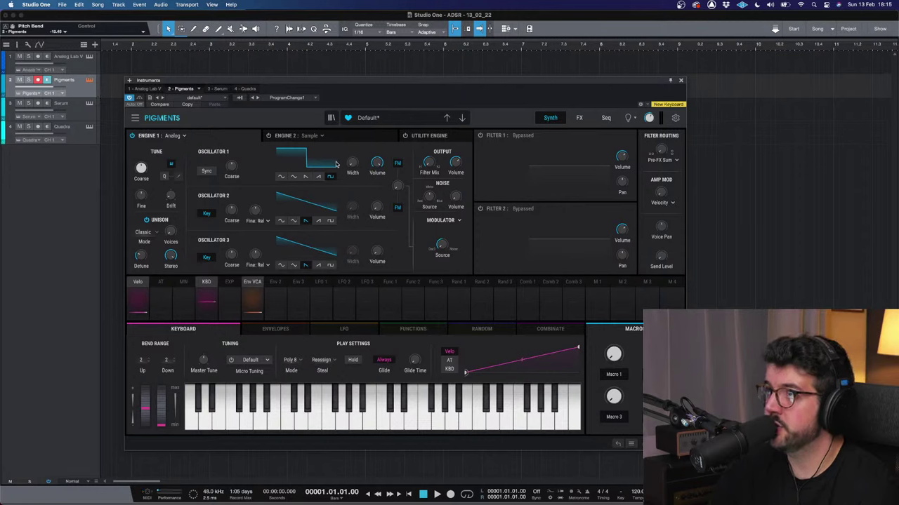
pyautogui.click(294, 177)
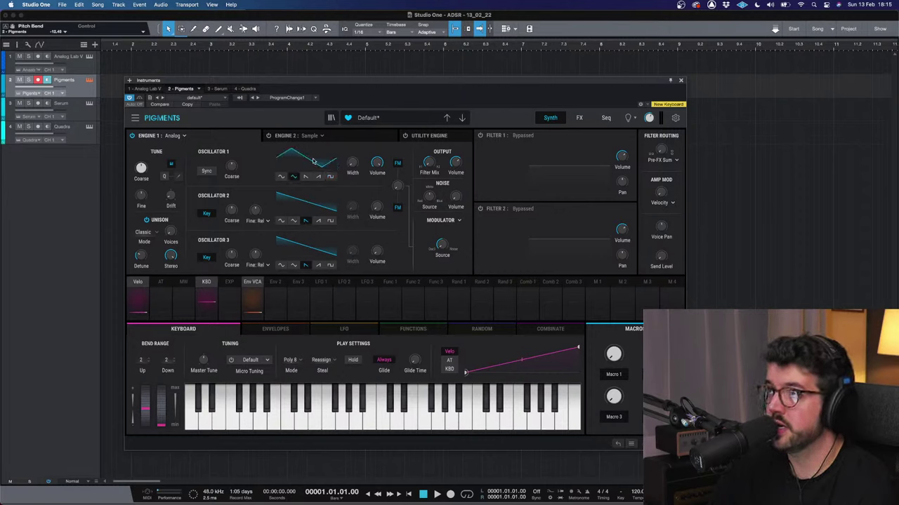
pyautogui.click(281, 177)
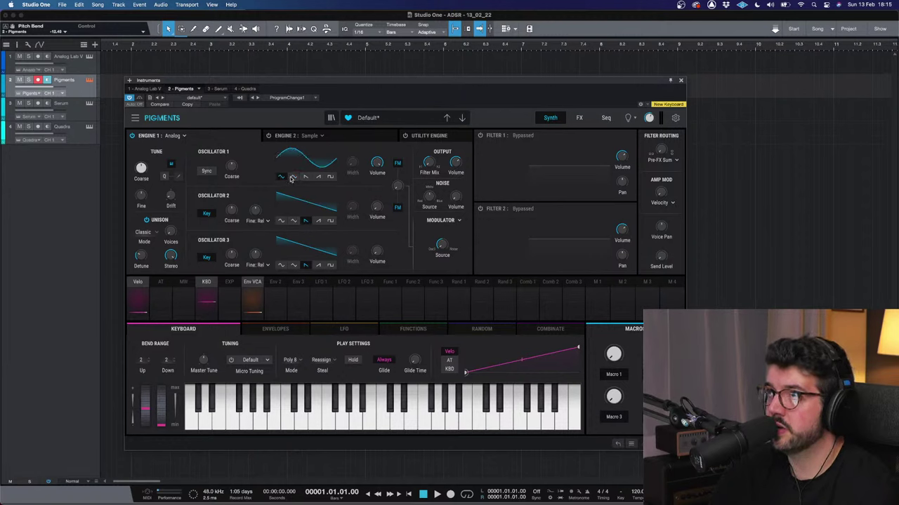
pyautogui.click(292, 177)
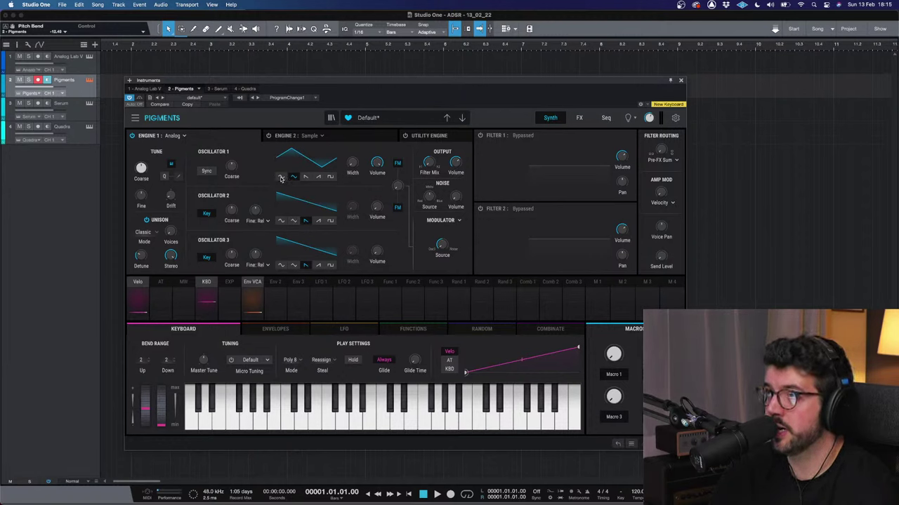
pyautogui.click(282, 177)
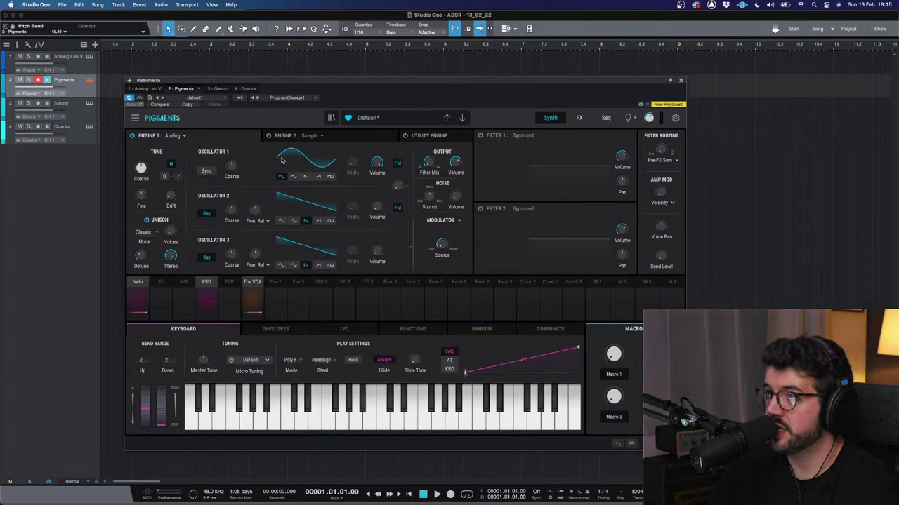
pyautogui.click(293, 177)
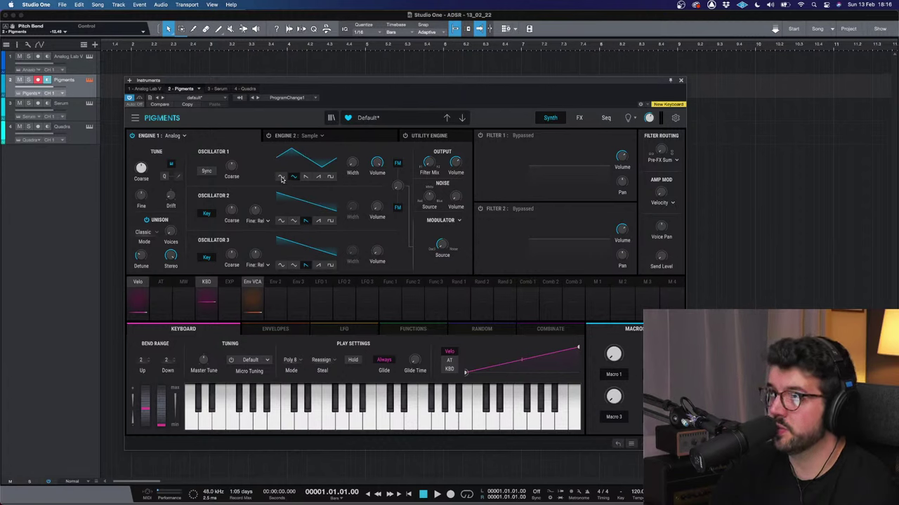
pyautogui.click(281, 177)
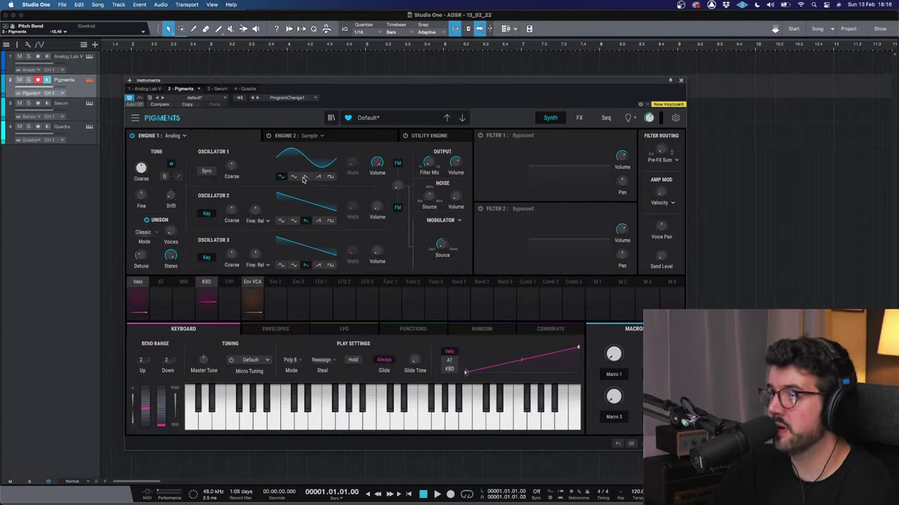
# Step: Switch Oscillator 1 through sawtooth, ramp and square, and set it back to sine
pyautogui.click(304, 177)
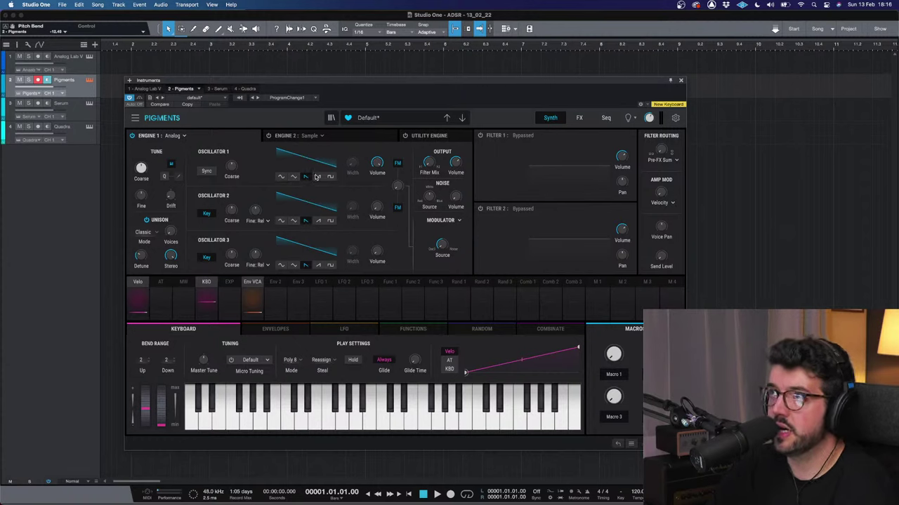
pyautogui.click(318, 176)
pyautogui.click(331, 177)
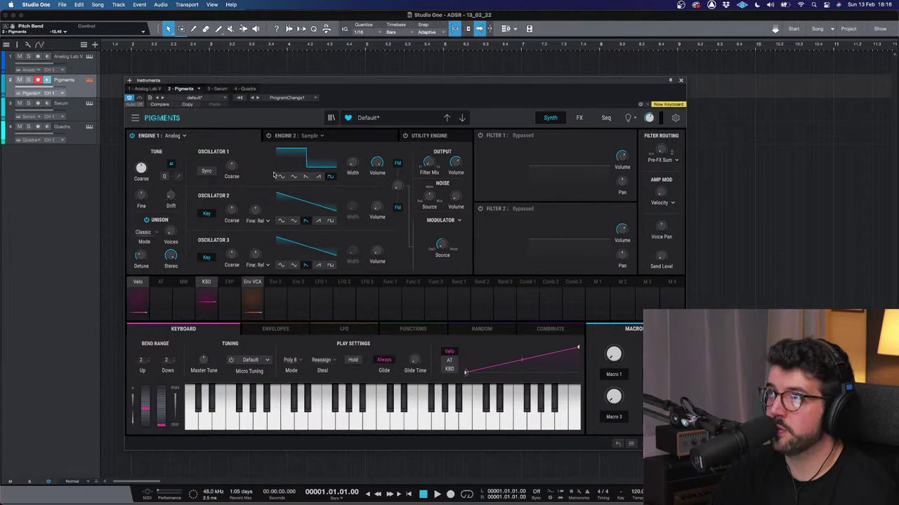
pyautogui.click(281, 177)
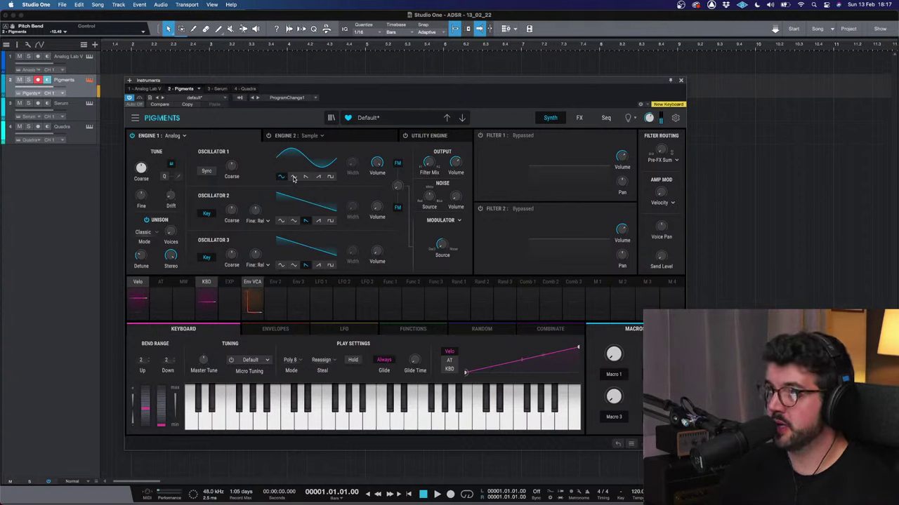
# Step: Alternate Oscillator 1 twice between triangle and sine, finishing on sine
pyautogui.click(293, 177)
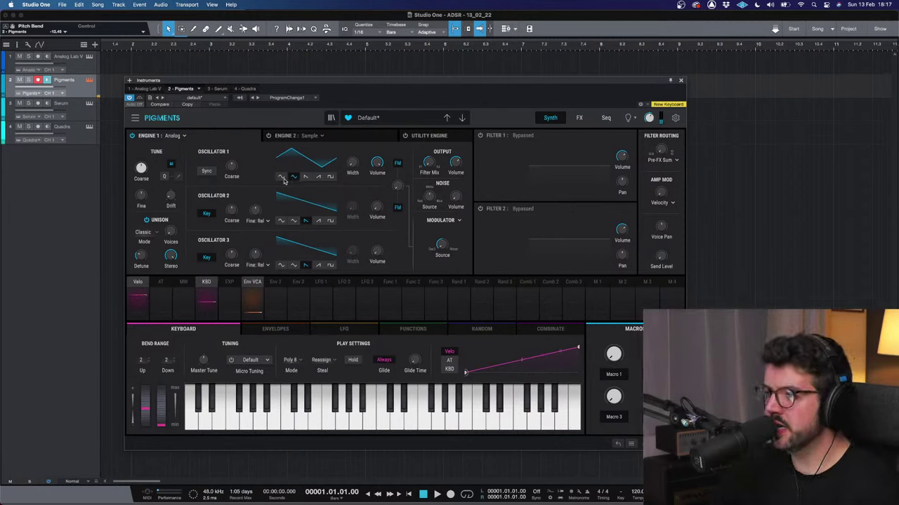
pyautogui.click(281, 177)
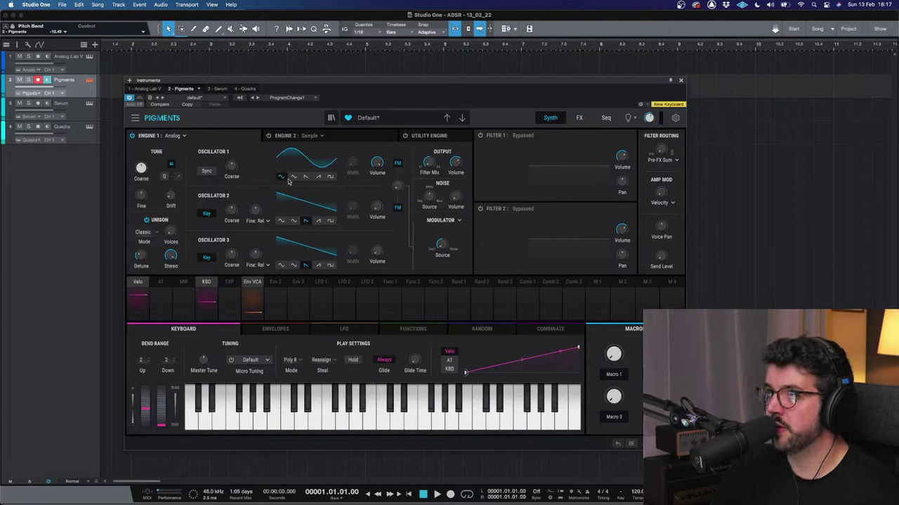
pyautogui.click(291, 178)
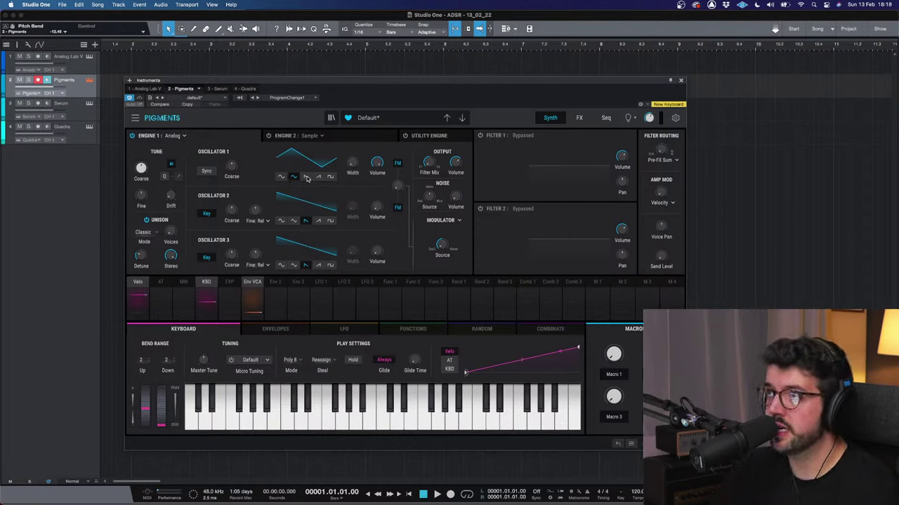
pyautogui.click(280, 177)
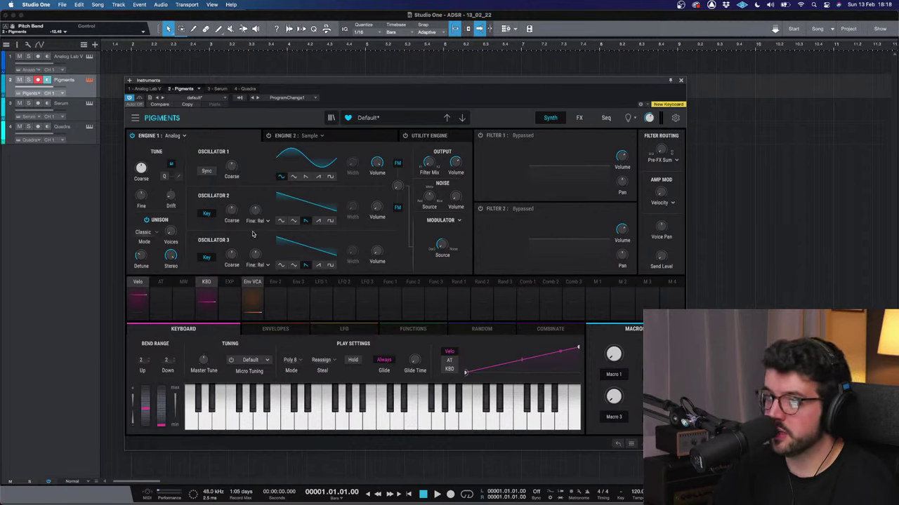
# Step: Audition triangle on Oscillator 1, compare sawtooth and ramp back and forth, and finish on square
pyautogui.click(294, 178)
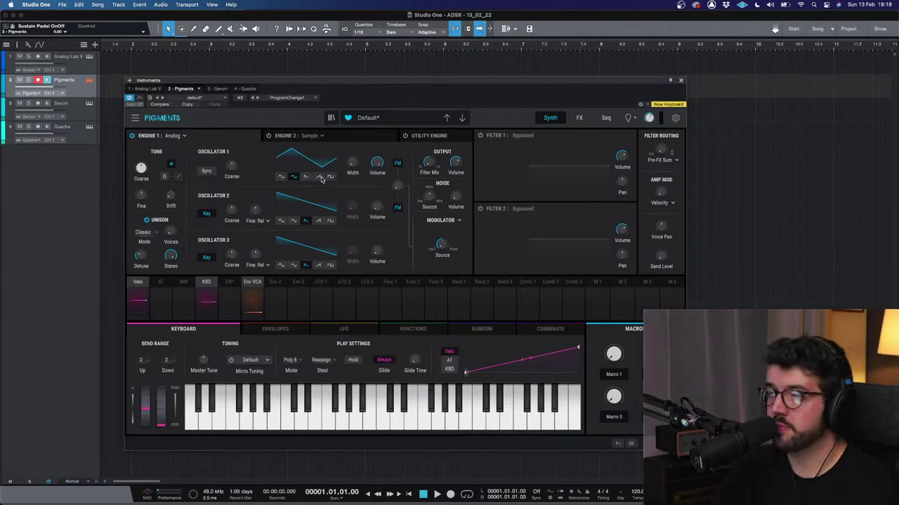
pyautogui.click(316, 178)
pyautogui.click(314, 178)
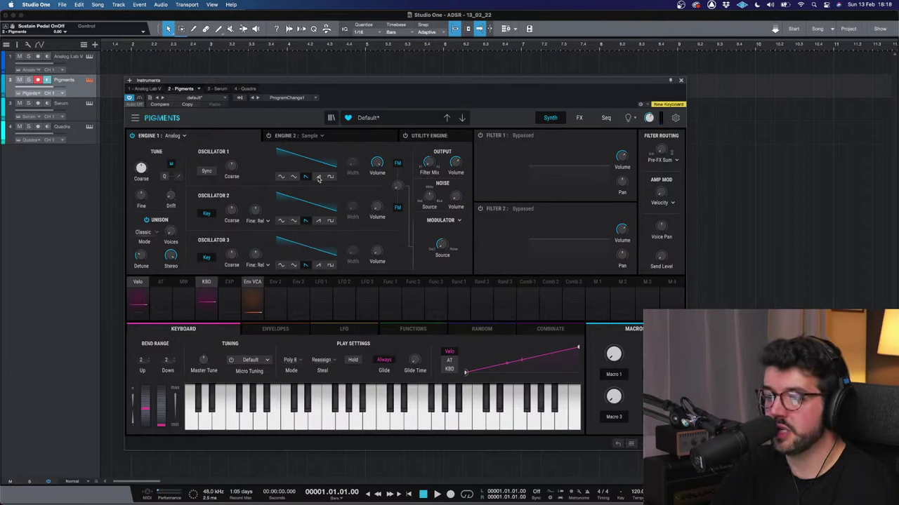
pyautogui.click(318, 177)
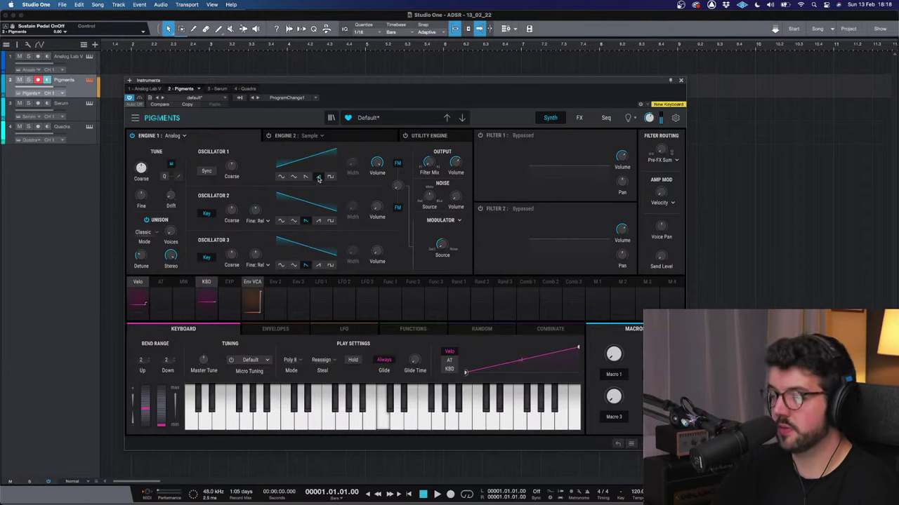
pyautogui.click(309, 176)
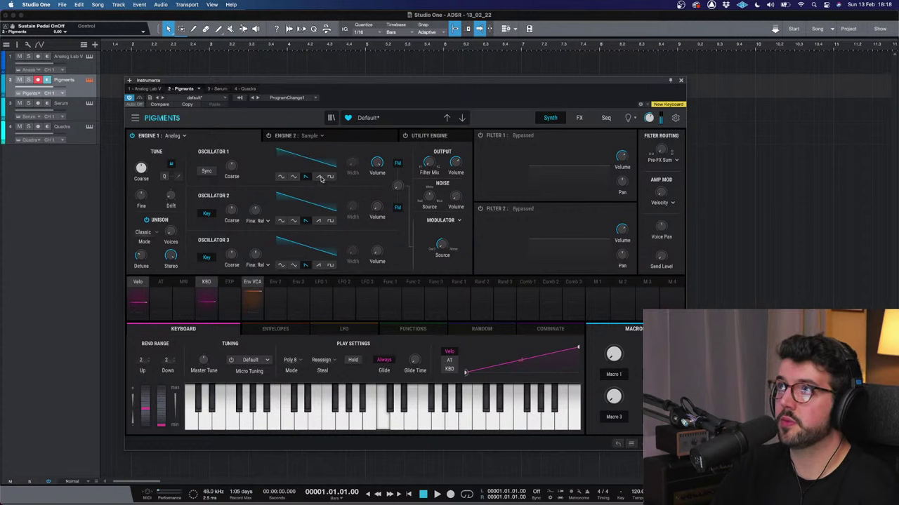
pyautogui.click(318, 177)
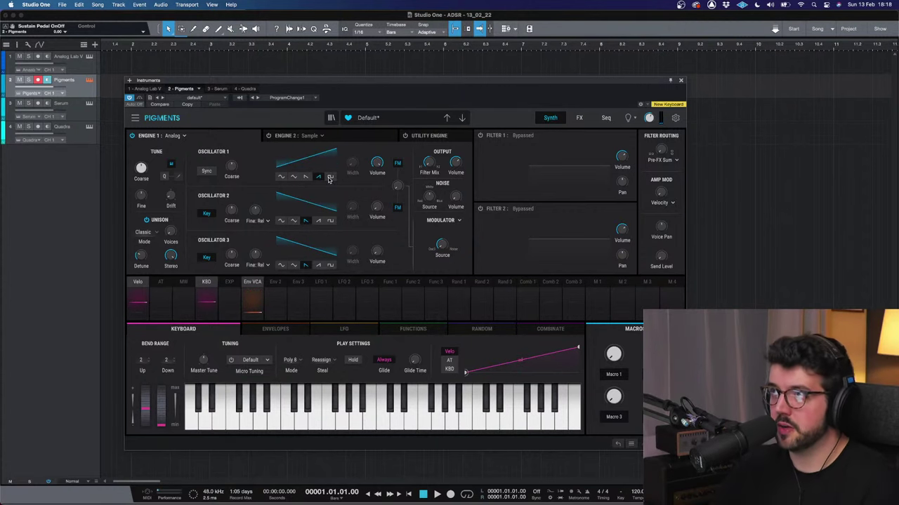
pyautogui.click(329, 178)
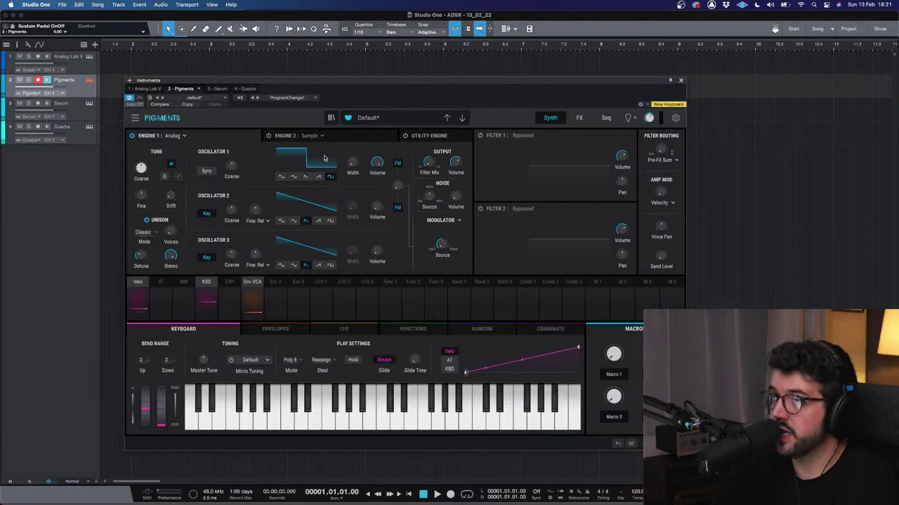
# Step: Turn off Unison in Engine 1 and try triangle and ramp on Oscillator 1, ending on square
pyautogui.click(149, 220)
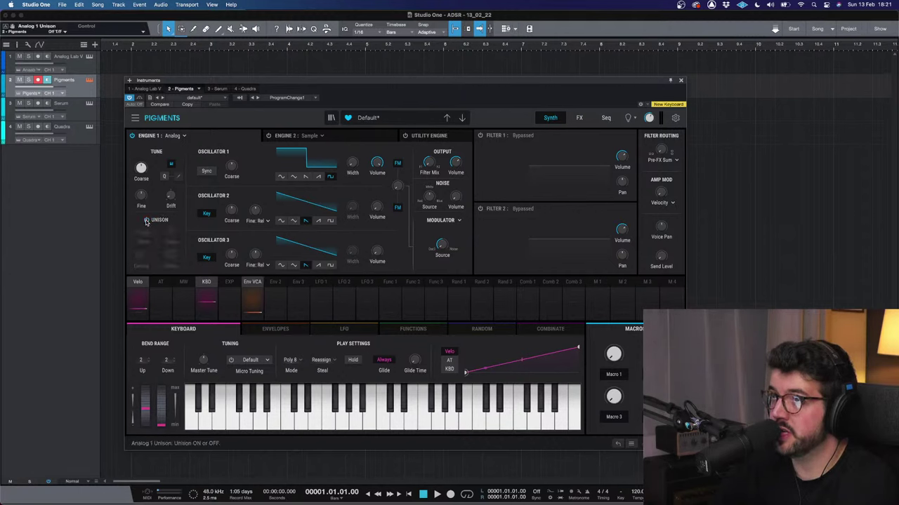
pyautogui.click(293, 177)
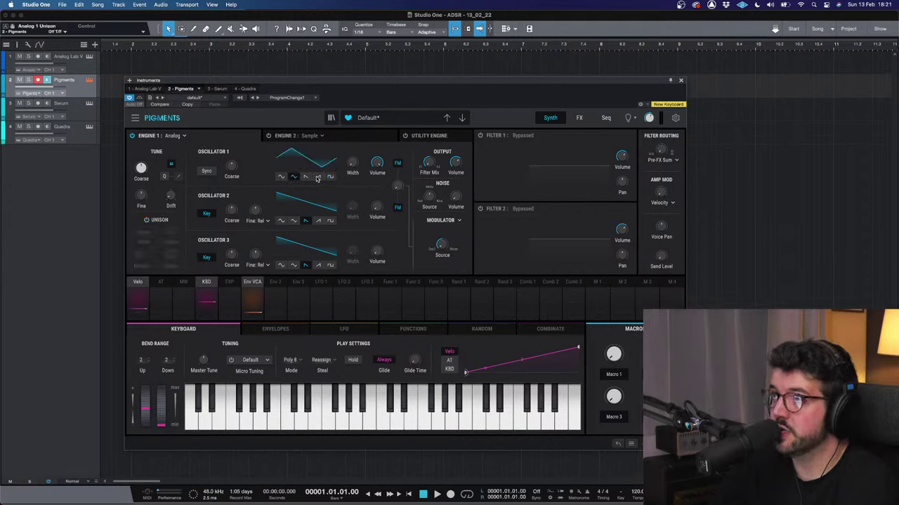
pyautogui.click(318, 176)
pyautogui.click(329, 177)
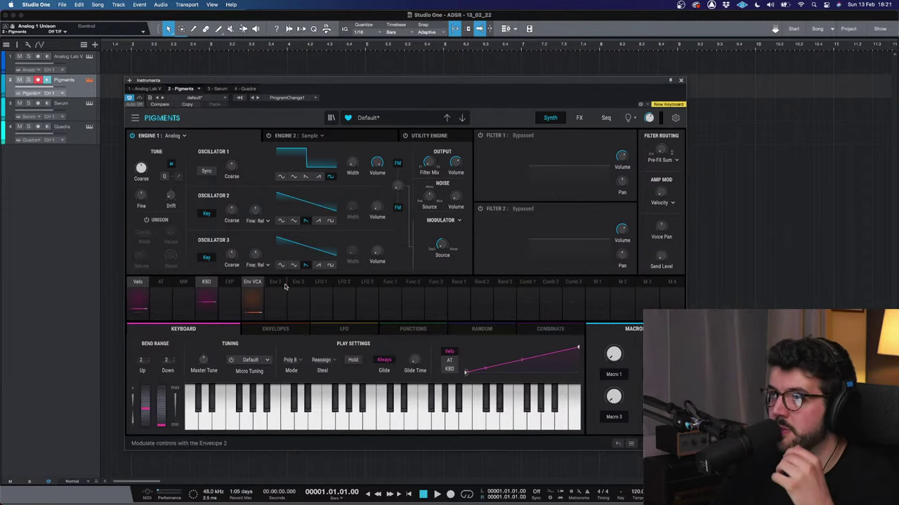
# Step: Show the envelope settings and run Oscillator 1 through triangle, sawtooth and ramp, finishing on square
pyautogui.click(280, 332)
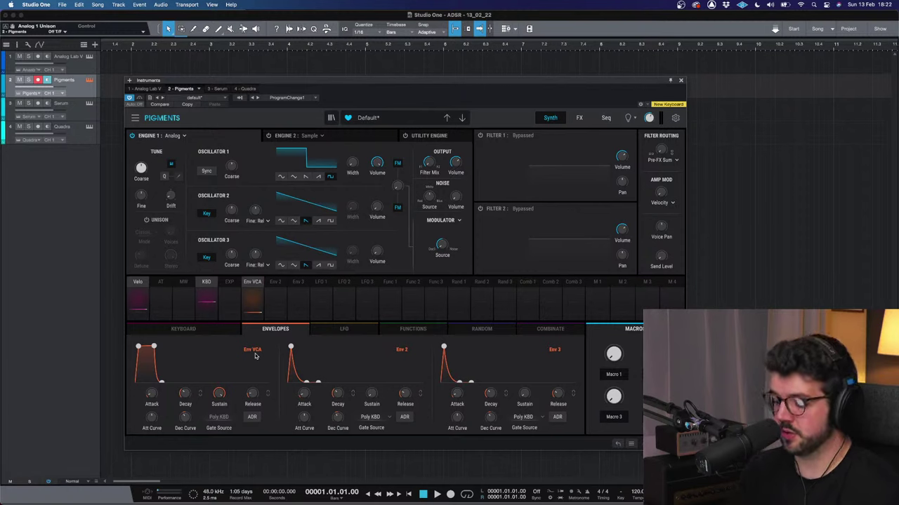
pyautogui.click(296, 178)
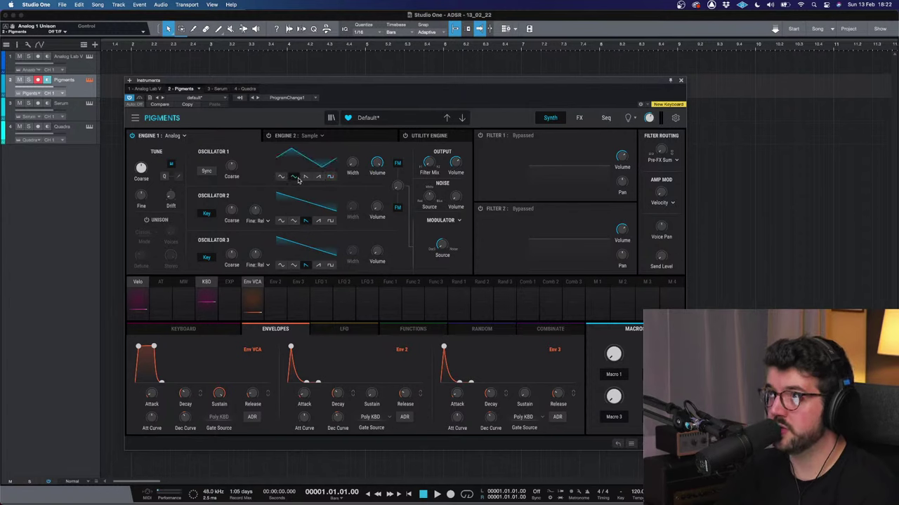
pyautogui.click(305, 178)
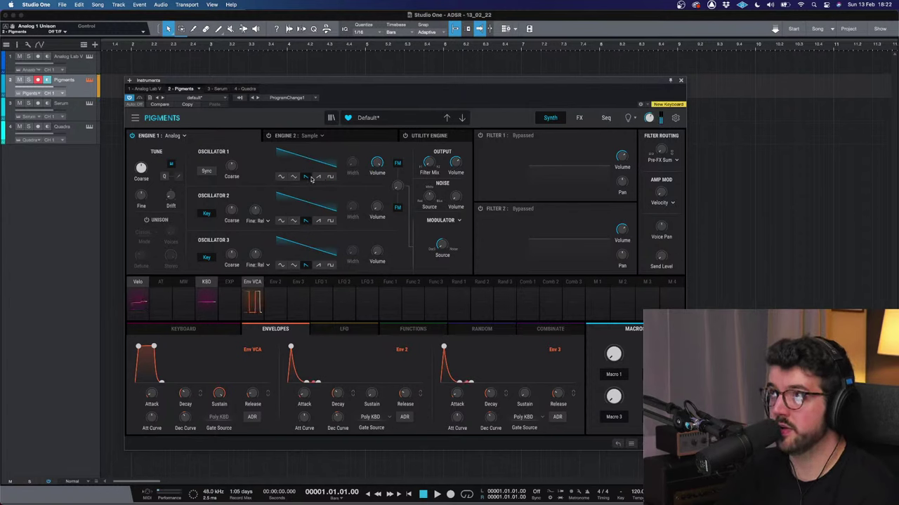
pyautogui.click(320, 178)
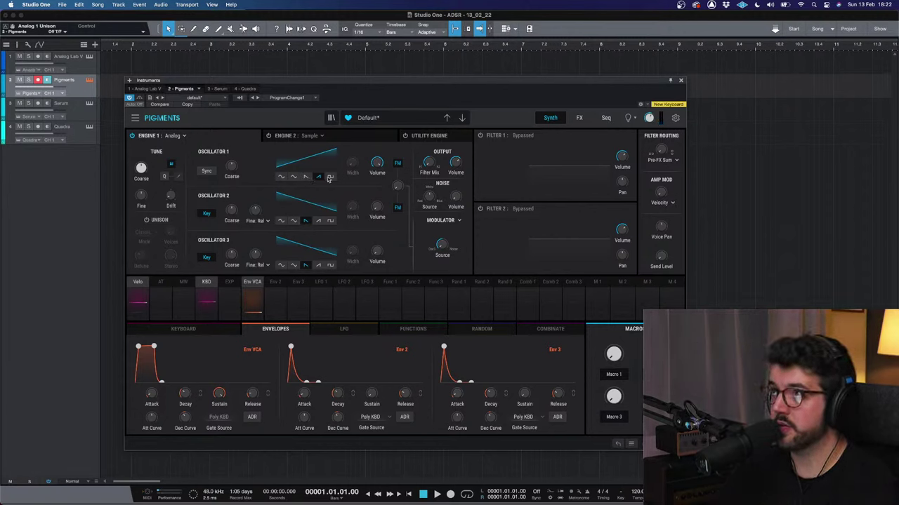
pyautogui.click(329, 177)
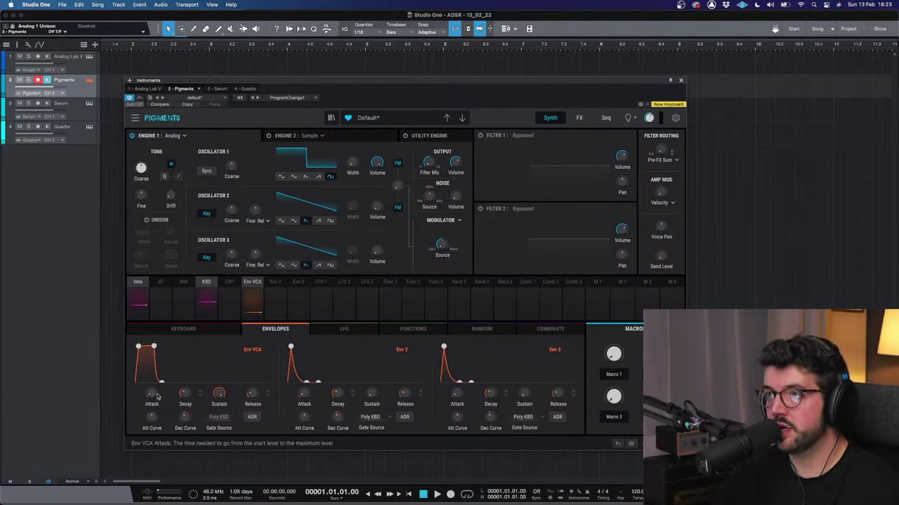
pyautogui.moveTo(154, 395)
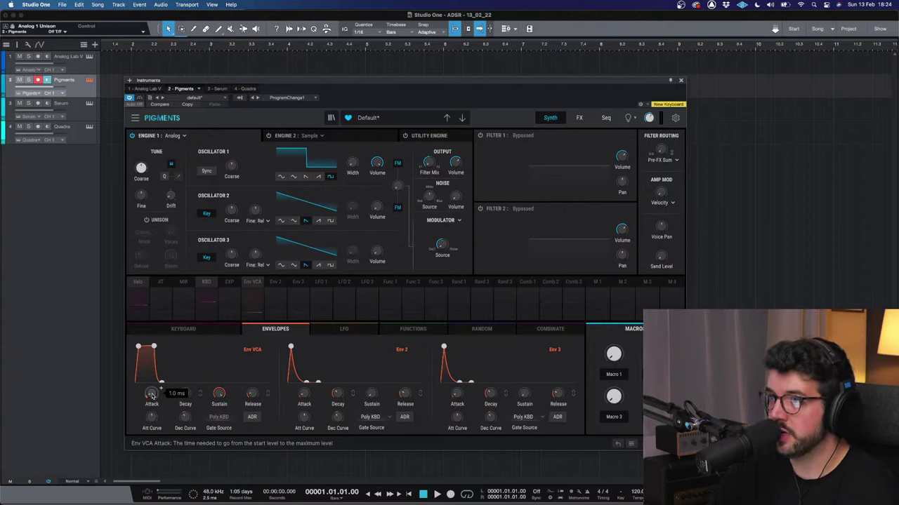
# Step: Sweep the Env VCA attack up to about 672 ms and up to 1.06 s, resetting it to 0 ms after each
pyautogui.scroll(2, 152, 396)
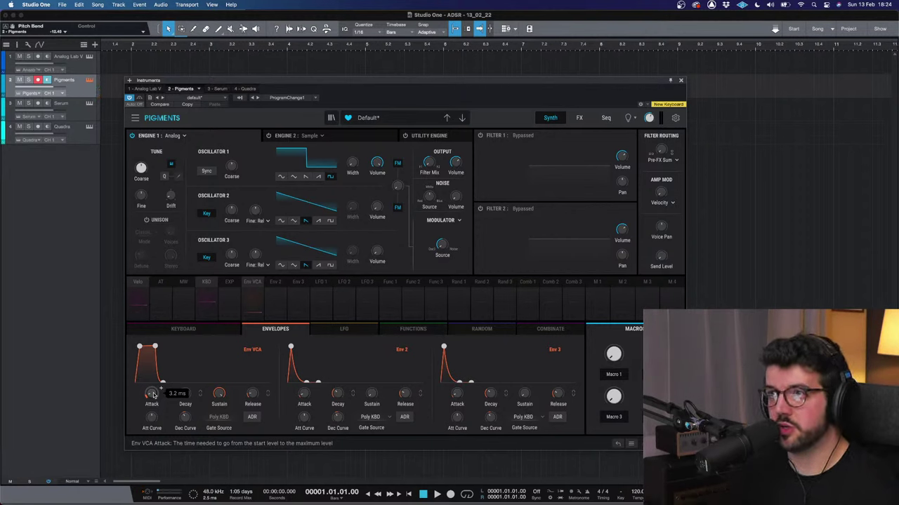
pyautogui.moveTo(154, 395); pyautogui.dragTo(161, 387)
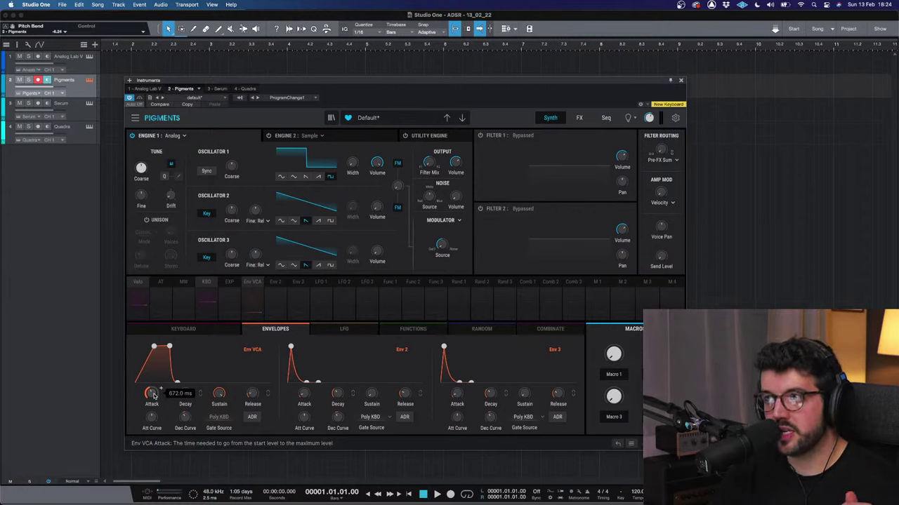
pyautogui.doubleClick(153, 395)
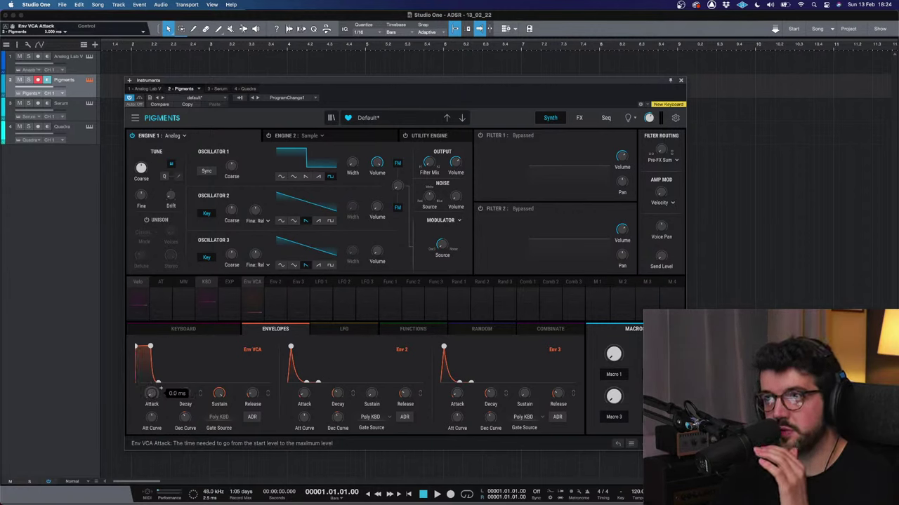
pyautogui.moveTo(152, 394)
pyautogui.mouseDown()
pyautogui.moveTo(160, 389)
pyautogui.moveTo(153, 395)
pyautogui.mouseUp()
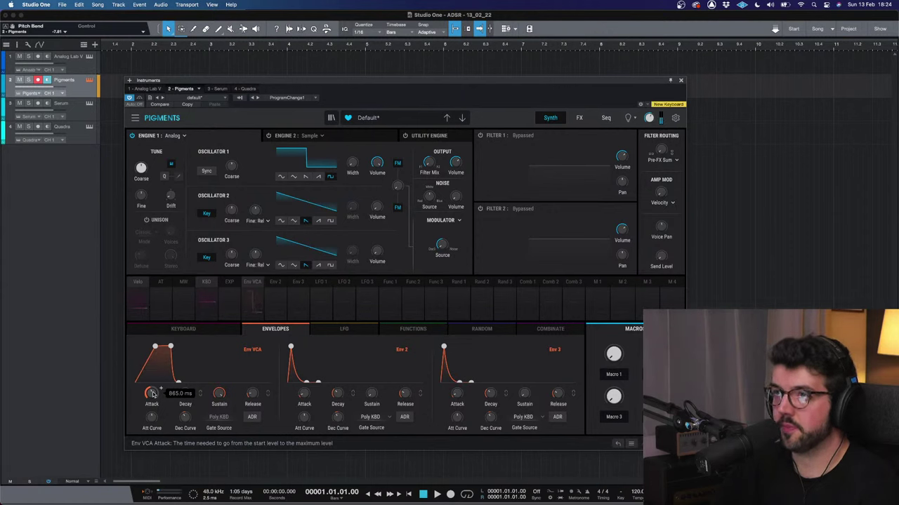
pyautogui.moveTo(153, 394); pyautogui.dragTo(153, 390)
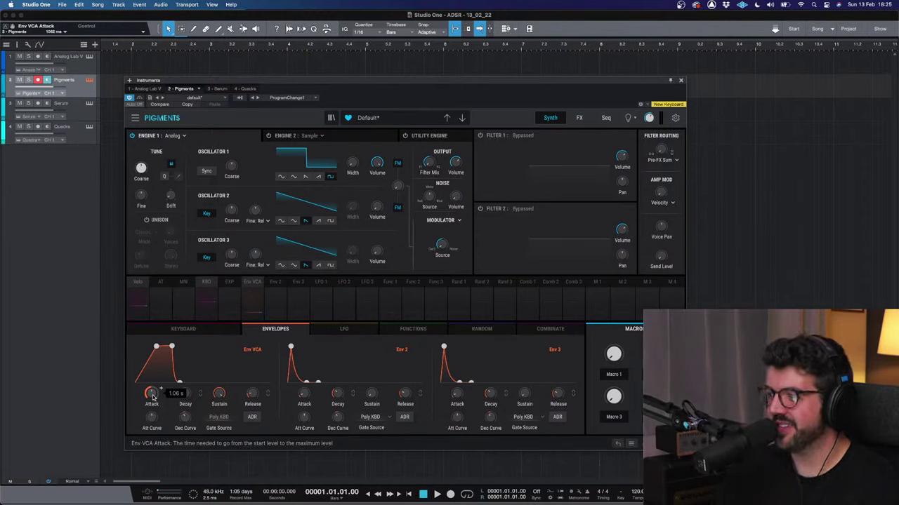
pyautogui.moveTo(153, 396)
pyautogui.mouseDown()
pyautogui.moveTo(152, 414)
pyautogui.moveTo(153, 396)
pyautogui.mouseUp()
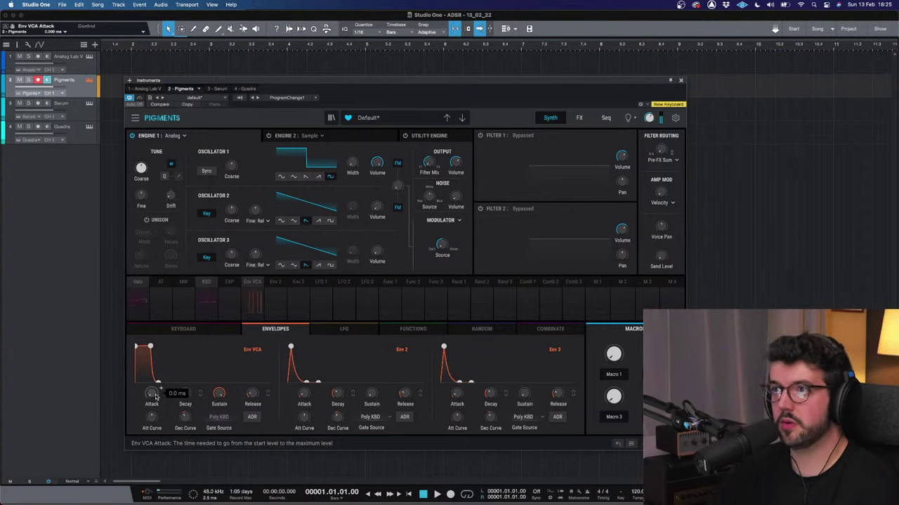
pyautogui.moveTo(185, 395)
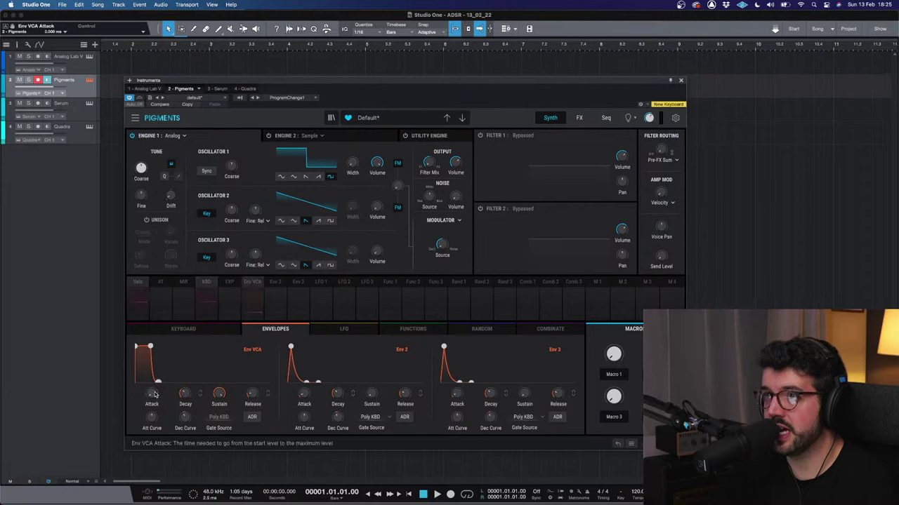
# Step: Shape the Env VCA envelope with a 6.8 ms attack, 3.44 s decay, sustain of about 0.70 and 7.36 s release
pyautogui.moveTo(152, 398); pyautogui.dragTo(151, 393)
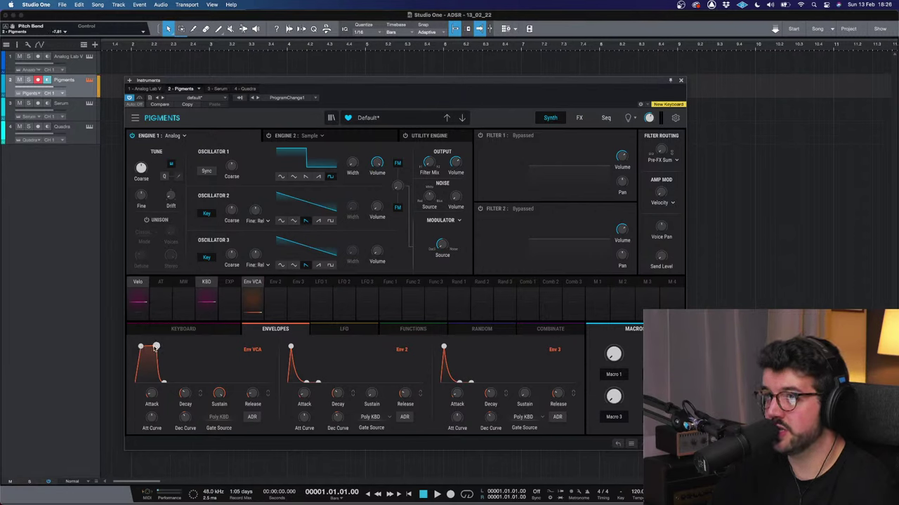
pyautogui.moveTo(192, 391); pyautogui.dragTo(193, 386)
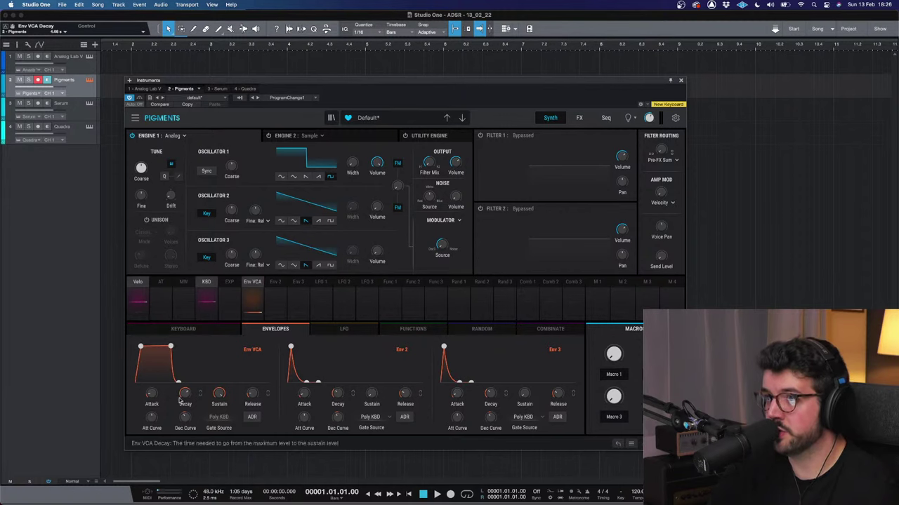
pyautogui.moveTo(188, 391); pyautogui.dragTo(193, 395)
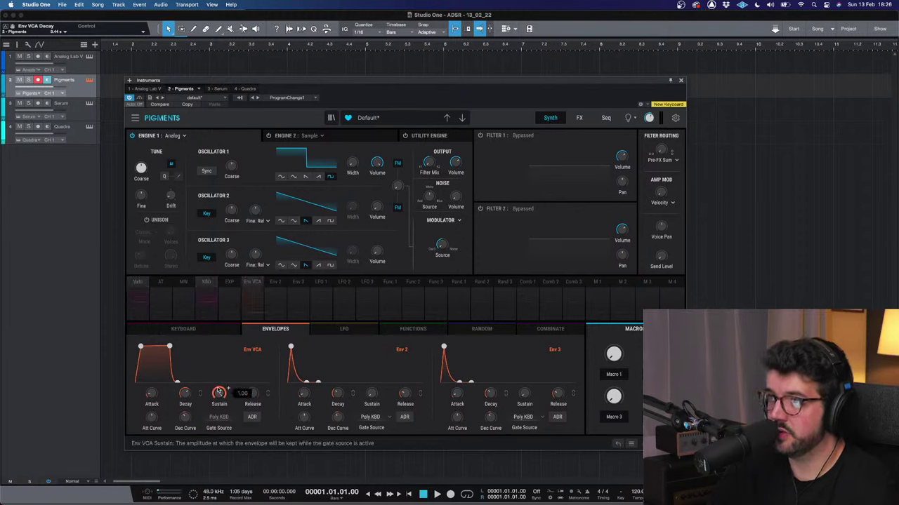
pyautogui.moveTo(218, 394); pyautogui.dragTo(226, 389)
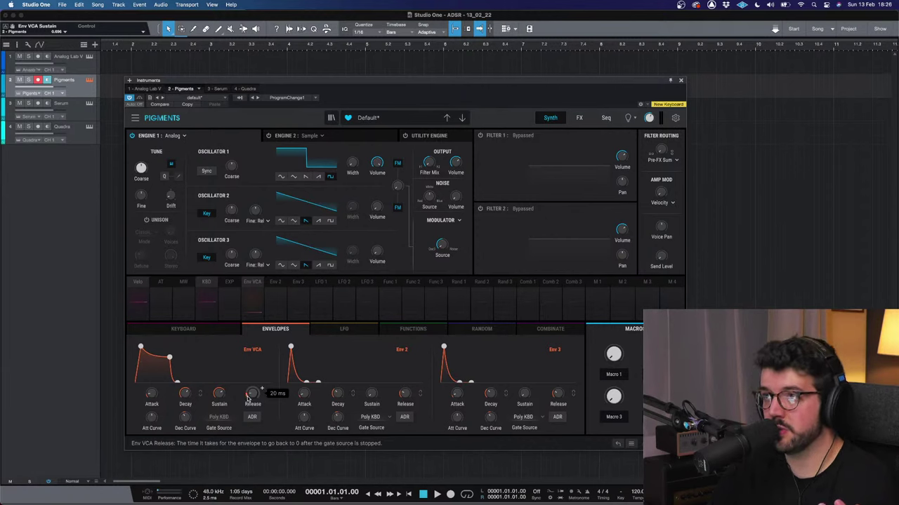
pyautogui.scroll(15, 262, 388)
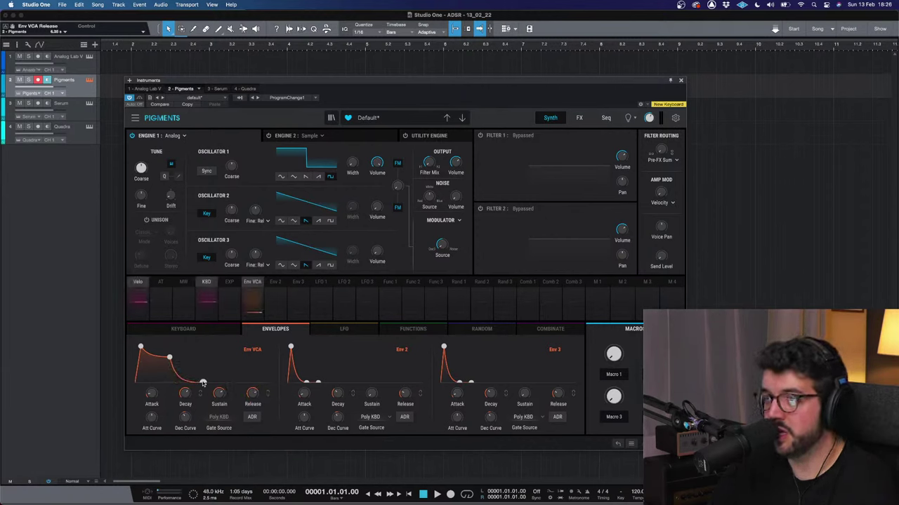
pyautogui.scroll(3, 261, 388)
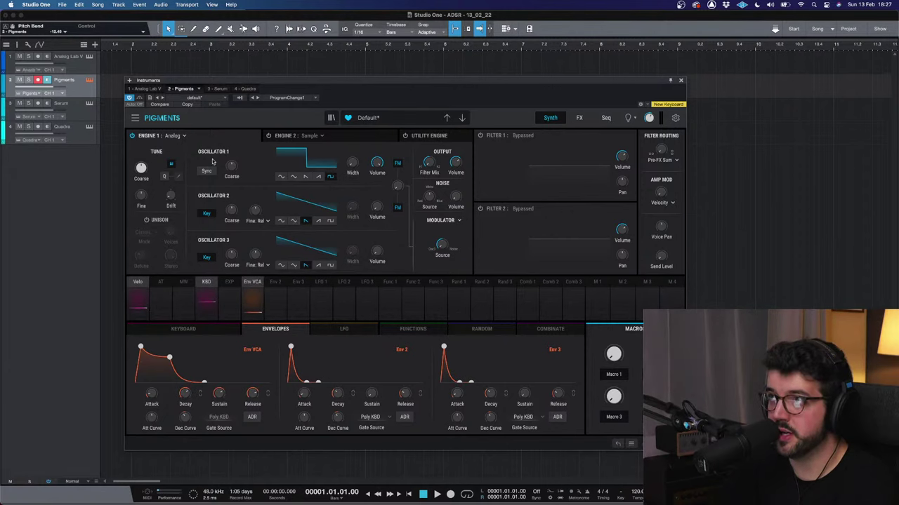
# Step: Run Oscillator 1 through sine, triangle, sawtooth and ramp to square, shortening the Env VCA release to 2.18 s along the way
pyautogui.click(279, 177)
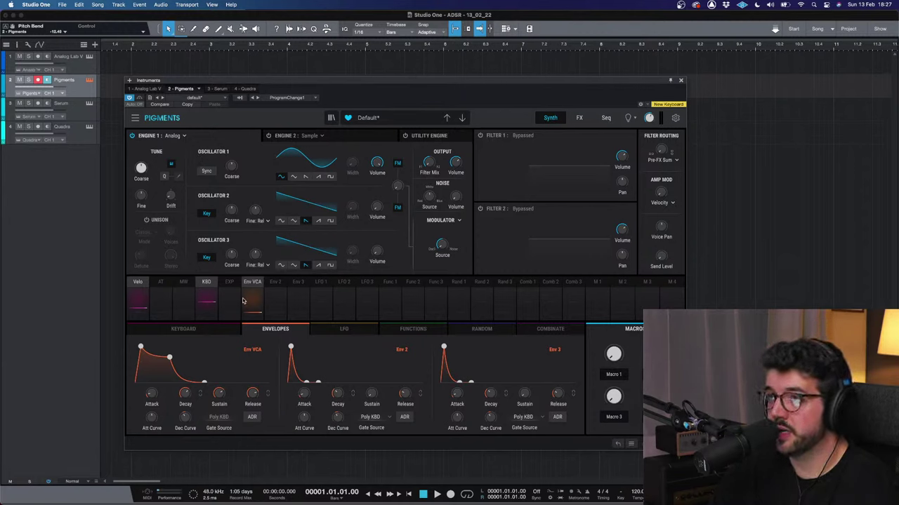
pyautogui.click(293, 176)
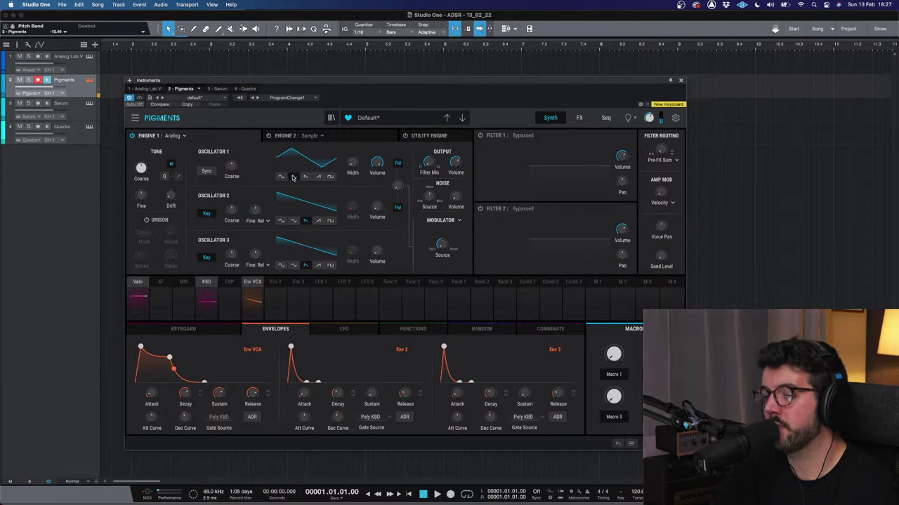
pyautogui.moveTo(255, 395)
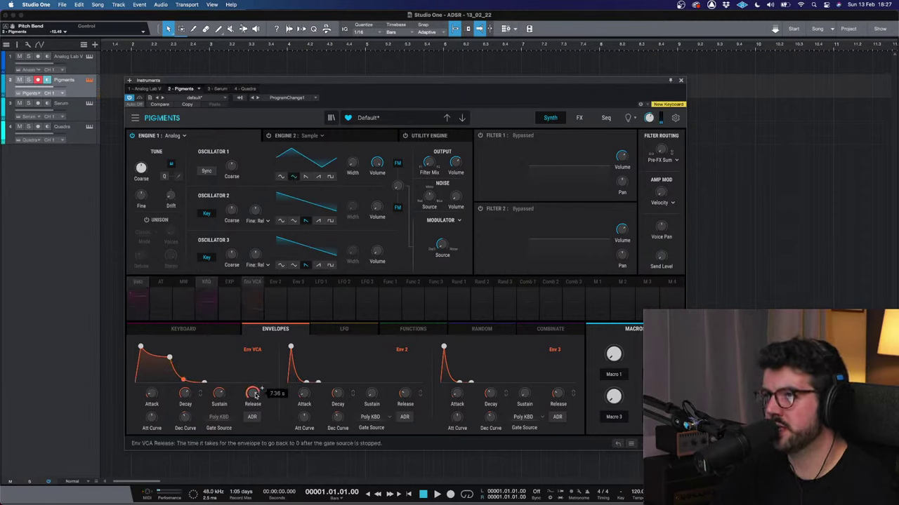
pyautogui.scroll(-5, 255, 395)
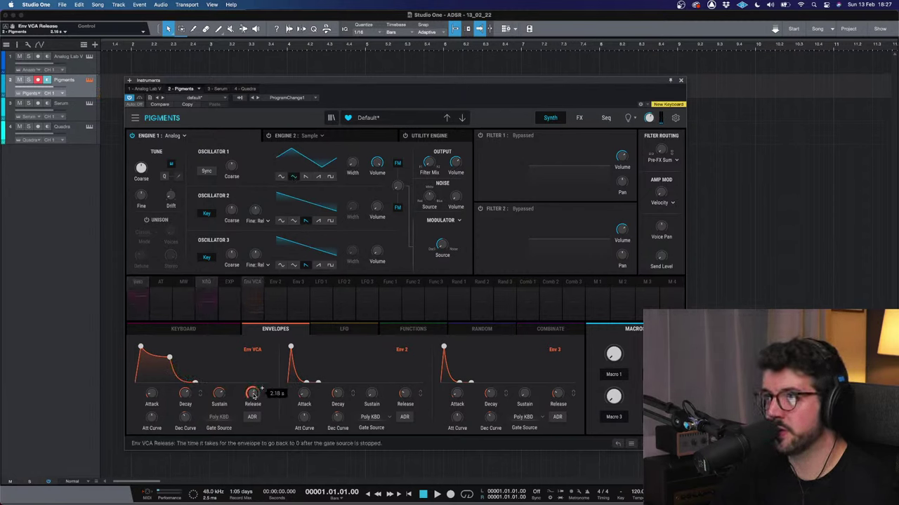
pyautogui.click(306, 176)
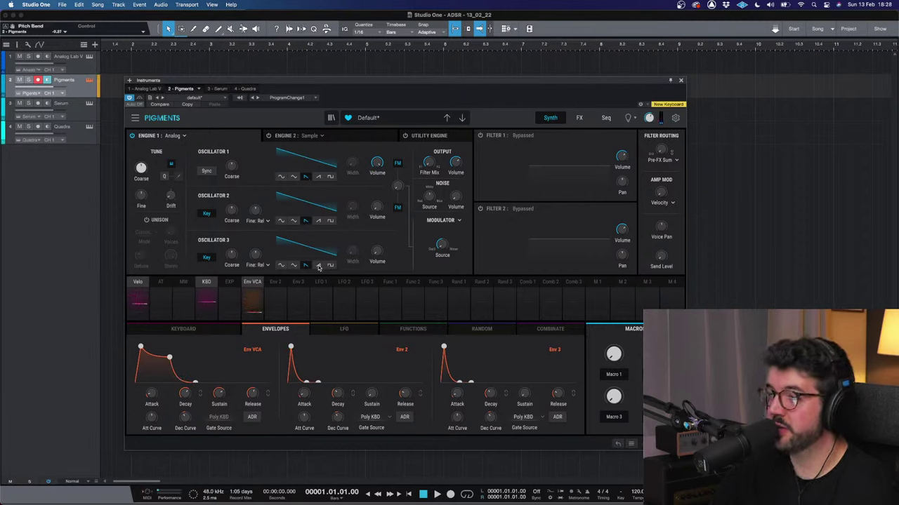
pyautogui.click(320, 177)
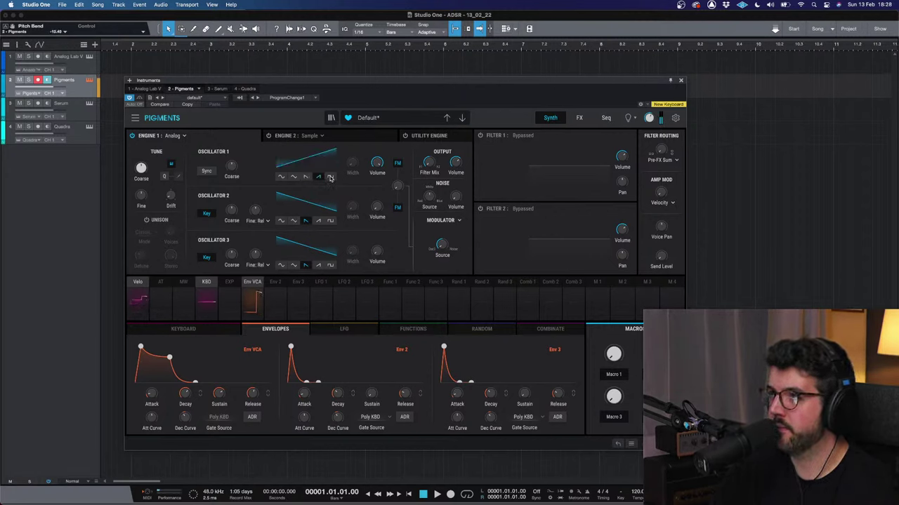
pyautogui.click(330, 177)
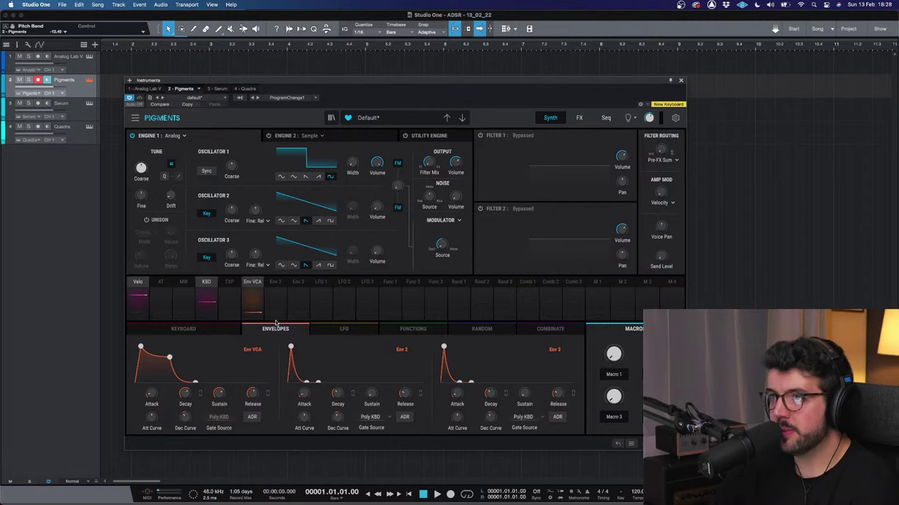
# Step: Lengthen the Env VCA attack slightly and adjust the attack and decay curves, bringing the decay curve to about -1.44
pyautogui.moveTo(153, 419)
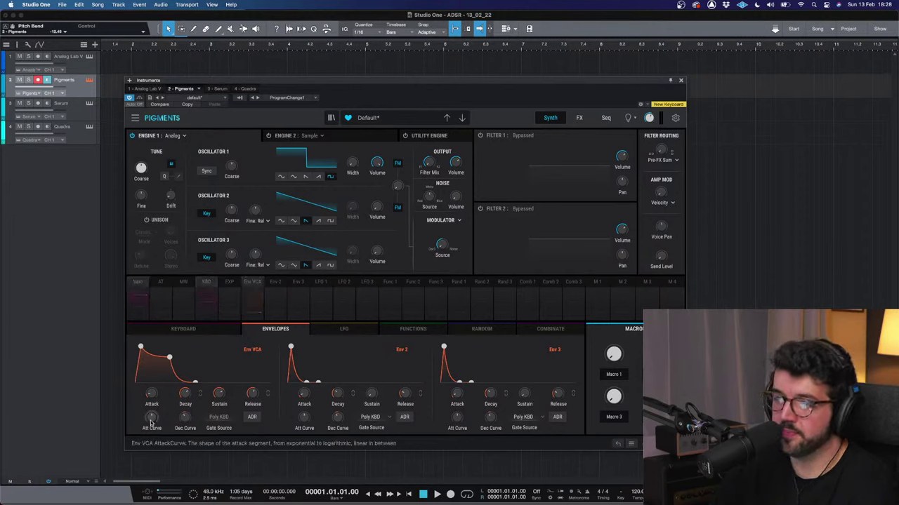
pyautogui.moveTo(154, 396)
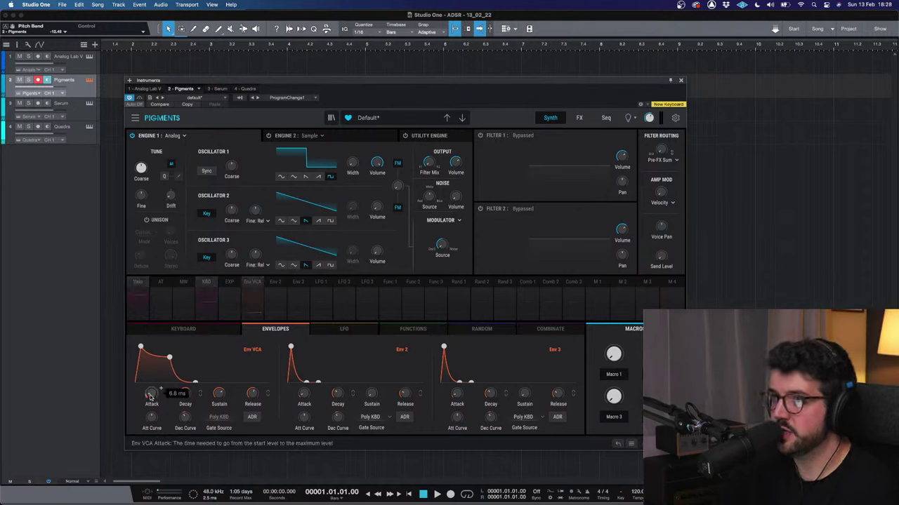
pyautogui.moveTo(151, 394); pyautogui.dragTo(160, 389)
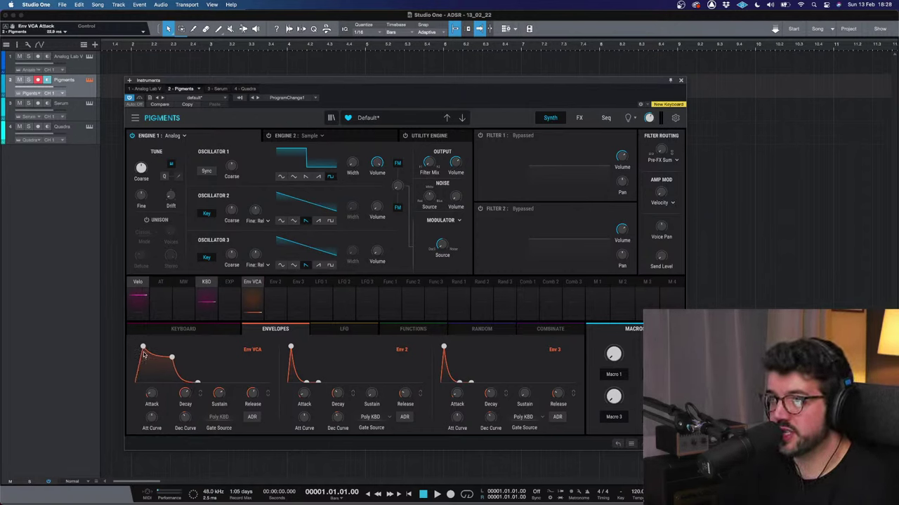
pyautogui.moveTo(152, 418); pyautogui.dragTo(194, 415)
pyautogui.moveTo(187, 420)
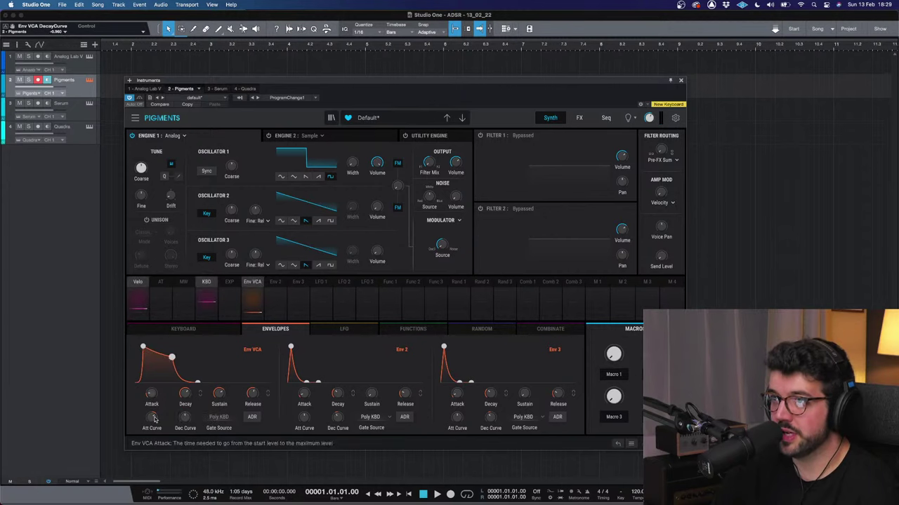
pyautogui.moveTo(194, 414); pyautogui.dragTo(195, 415)
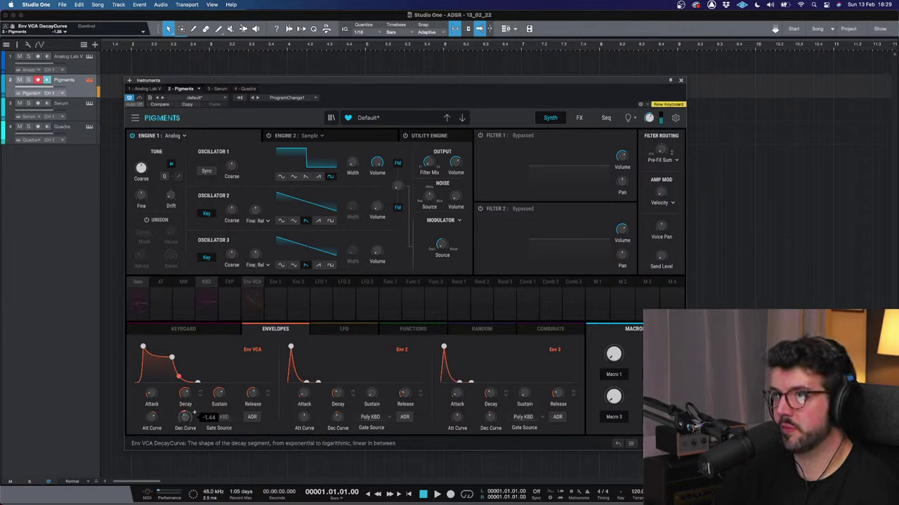
# Step: Try ADR mode on Env VCA and switch it back off
pyautogui.click(253, 418)
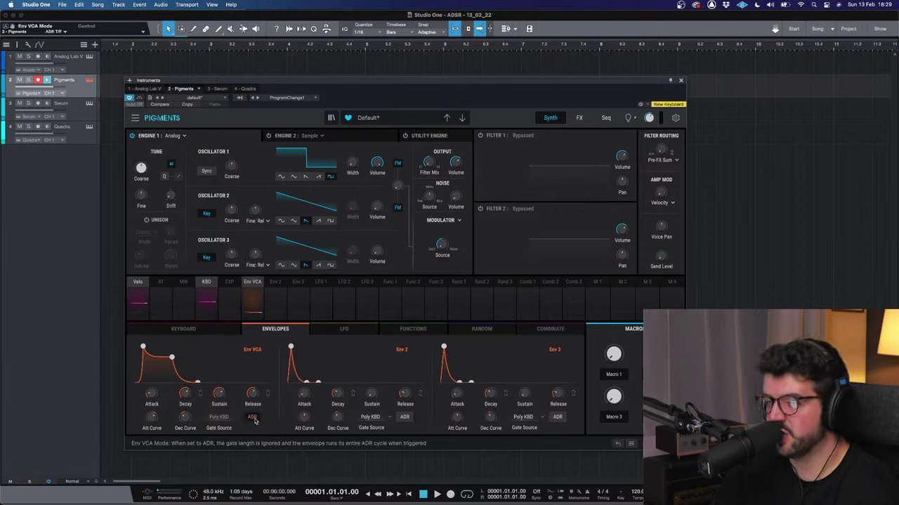
pyautogui.click(254, 419)
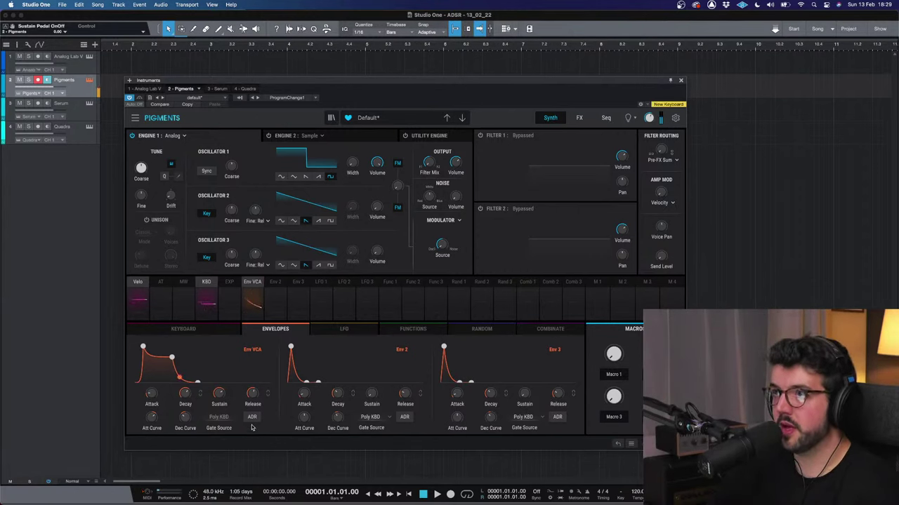
pyautogui.moveTo(179, 398)
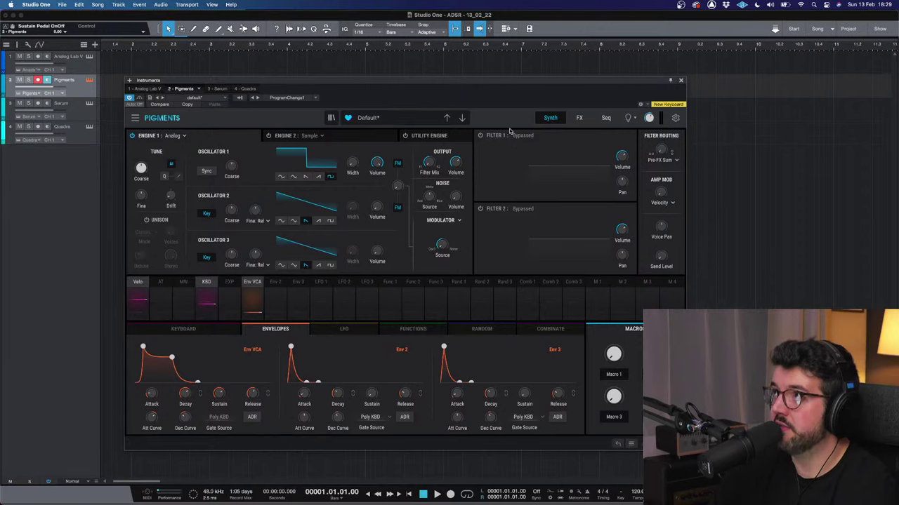
# Step: Turn on Filter 1 and lower its cutoff below about 9 kHz
pyautogui.click(480, 136)
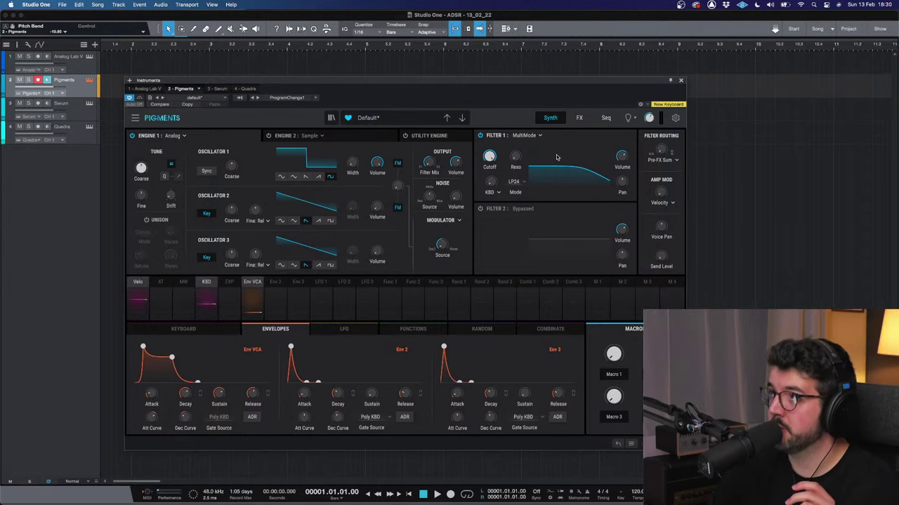
pyautogui.moveTo(649, 118)
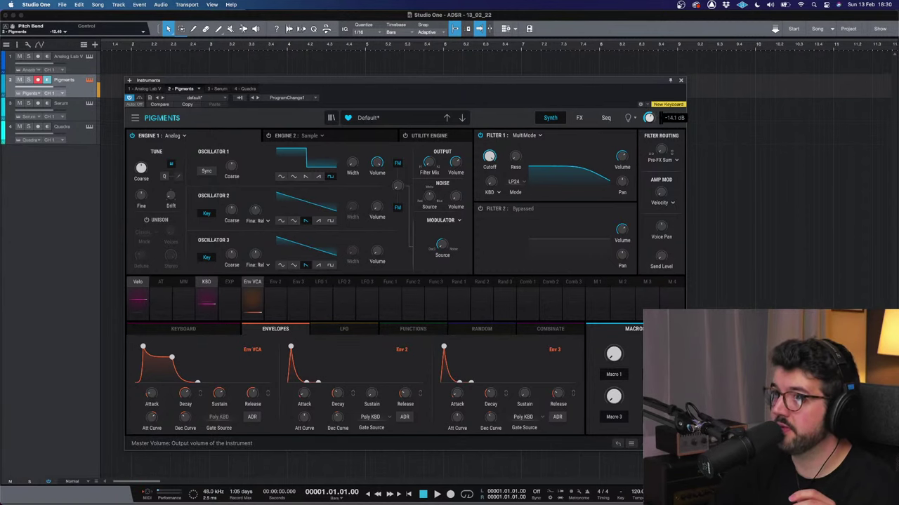
pyautogui.click(161, 118)
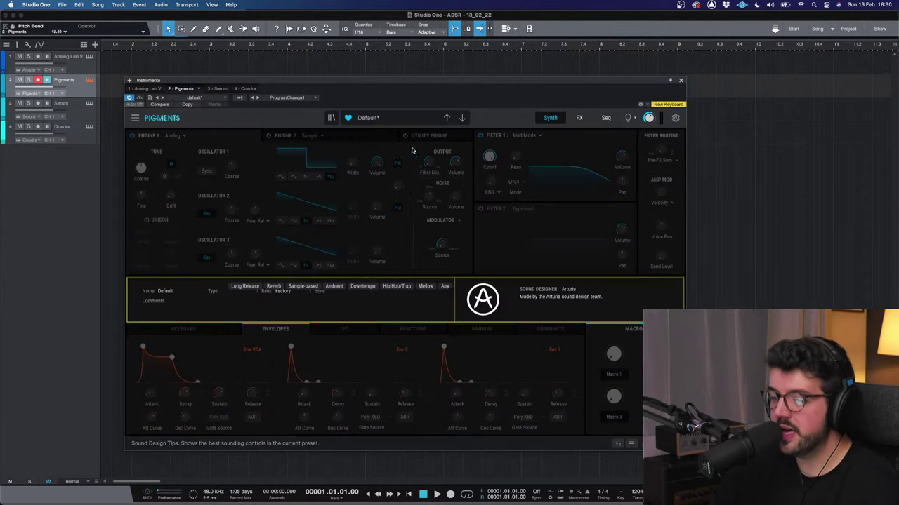
pyautogui.click(274, 168)
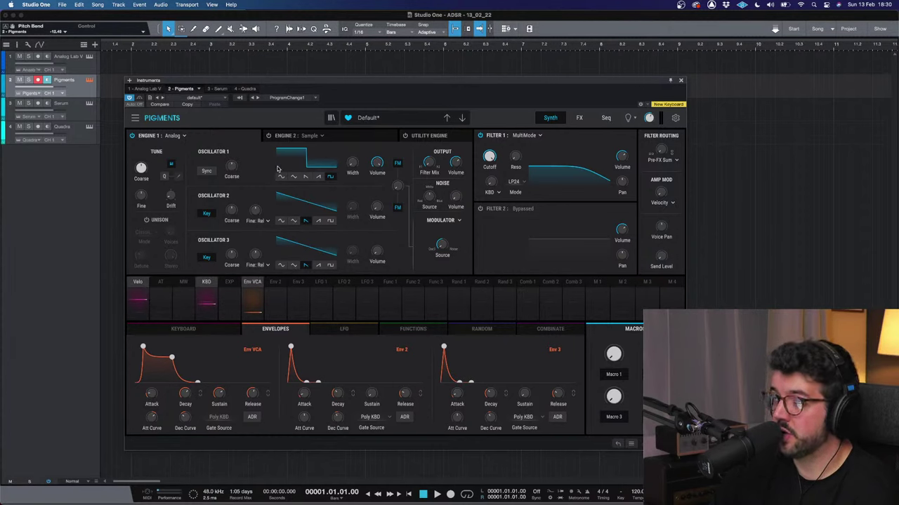
pyautogui.moveTo(494, 151)
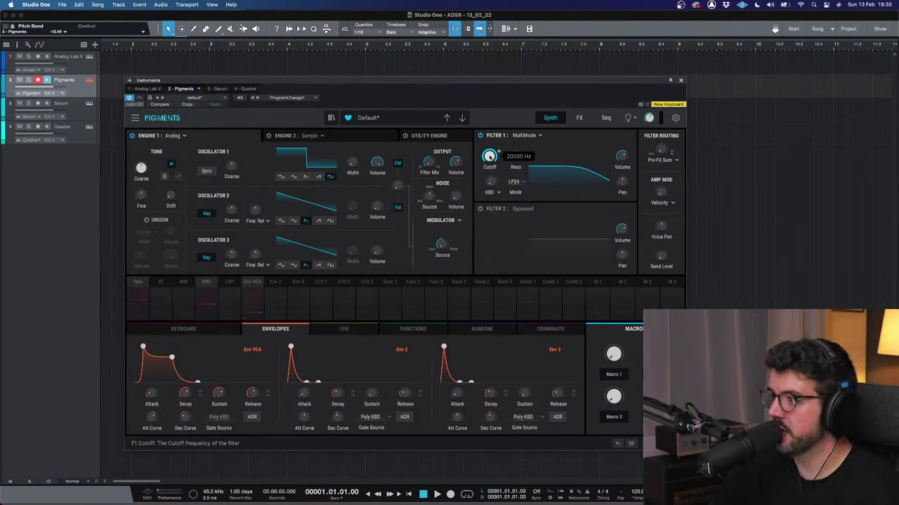
pyautogui.scroll(-10, 490, 156)
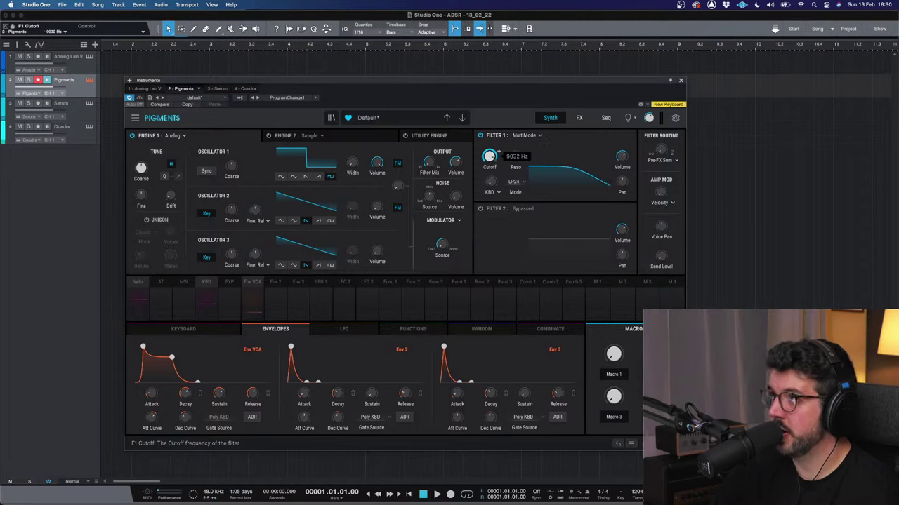
pyautogui.scroll(-3, 499, 151)
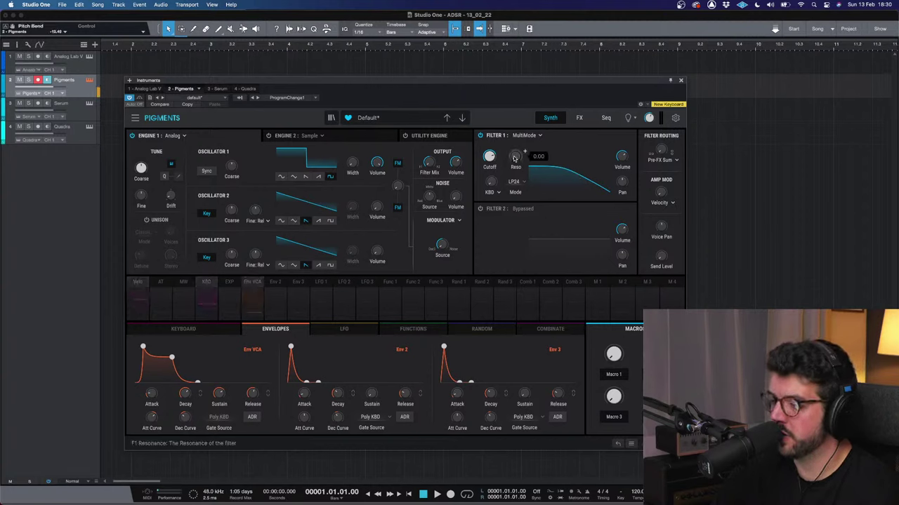
# Step: Sweep the Filter 1 cutoff down to about 1.7 kHz and back up until it is fully open at 20000 Hz
pyautogui.moveTo(497, 151); pyautogui.dragTo(497, 153)
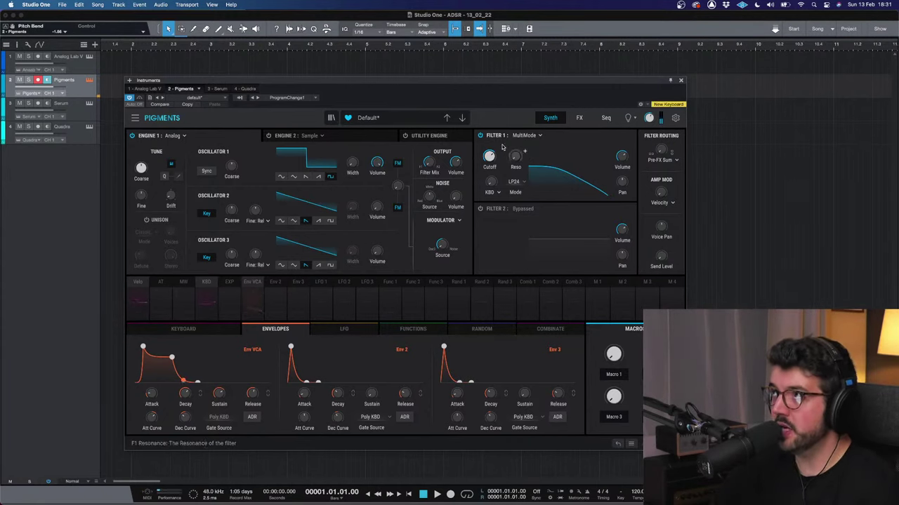
pyautogui.moveTo(495, 152)
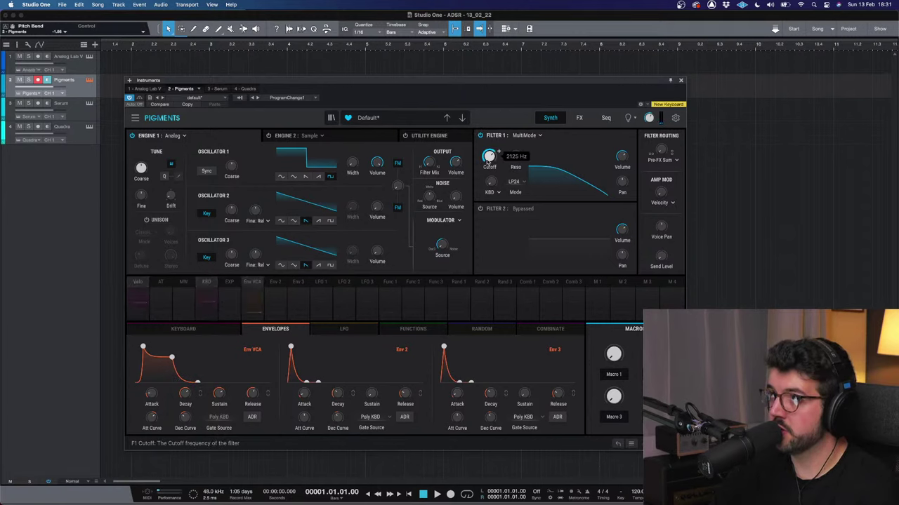
pyautogui.scroll(5, 490, 155)
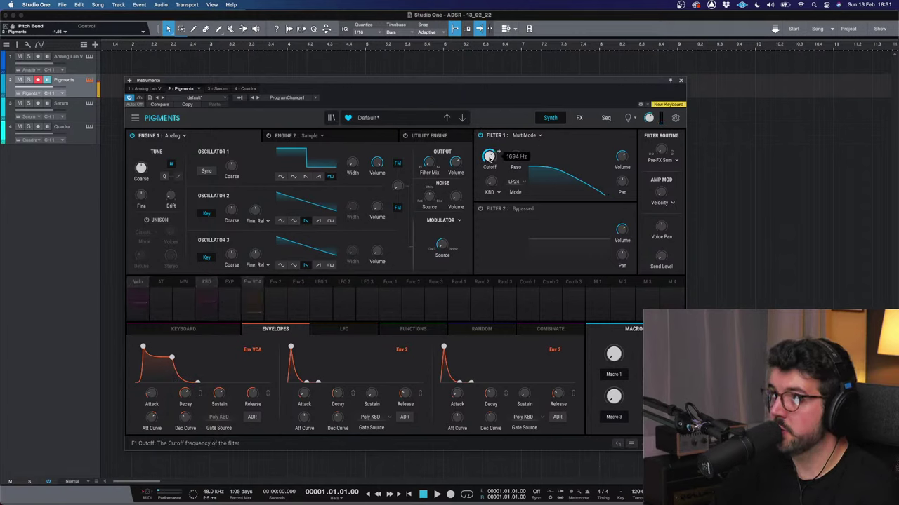
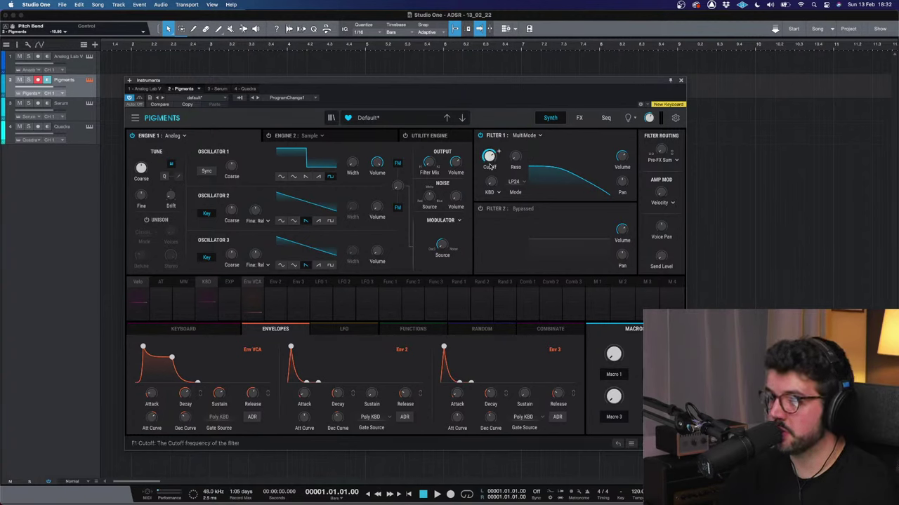
pyautogui.moveTo(492, 163)
pyautogui.scroll(-2, 490, 157)
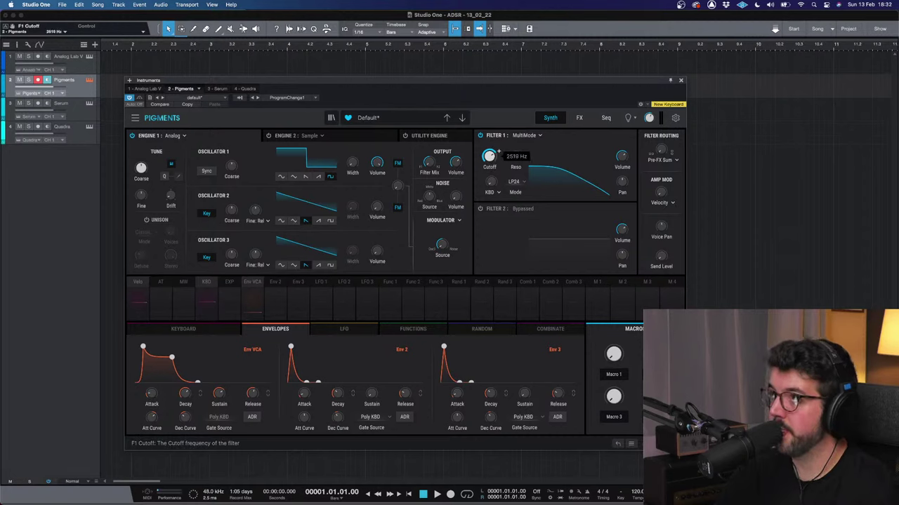
pyautogui.scroll(-1, 491, 157)
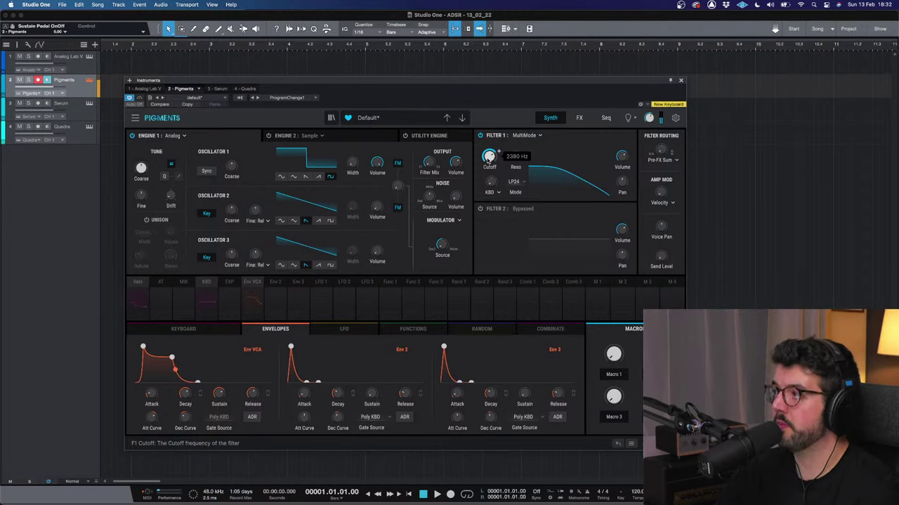
pyautogui.scroll(10, 497, 152)
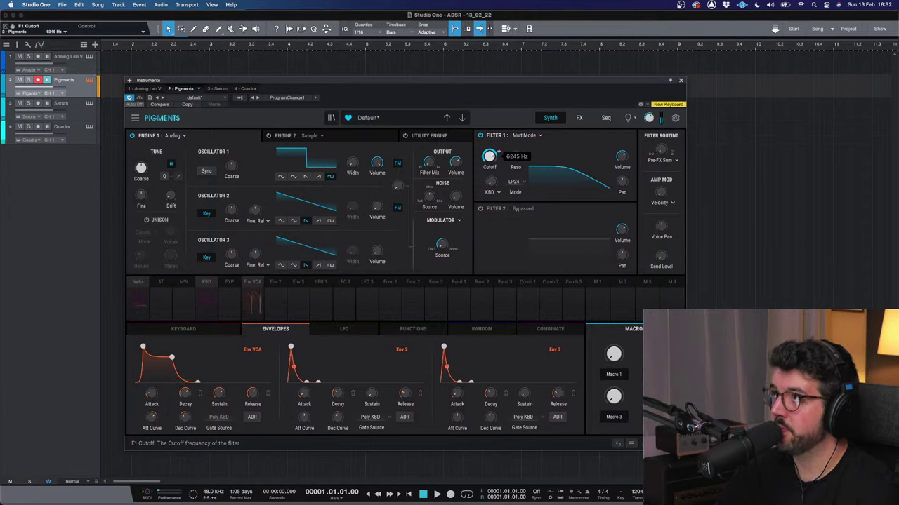
pyautogui.scroll(10, 491, 154)
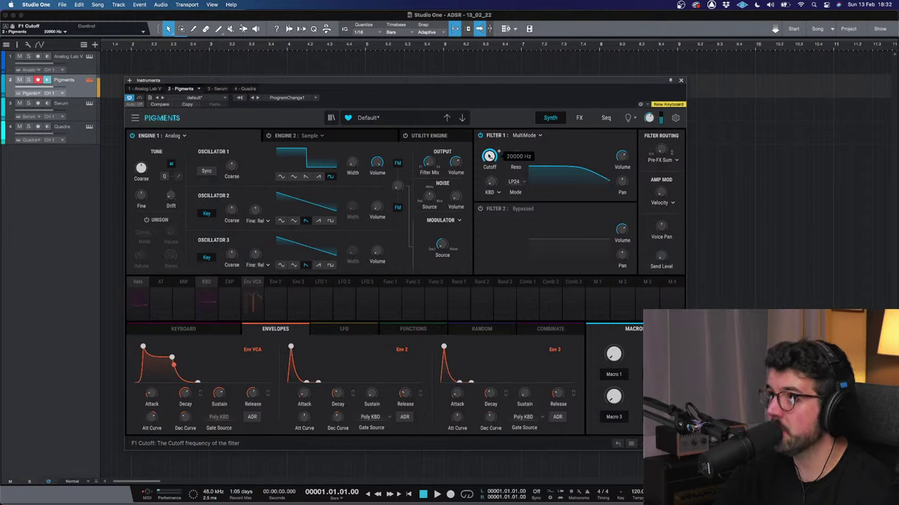
# Step: Bypass Filter 1 for comparison, reactivate it and lower the cutoff to about 5574 Hz
pyautogui.click(480, 137)
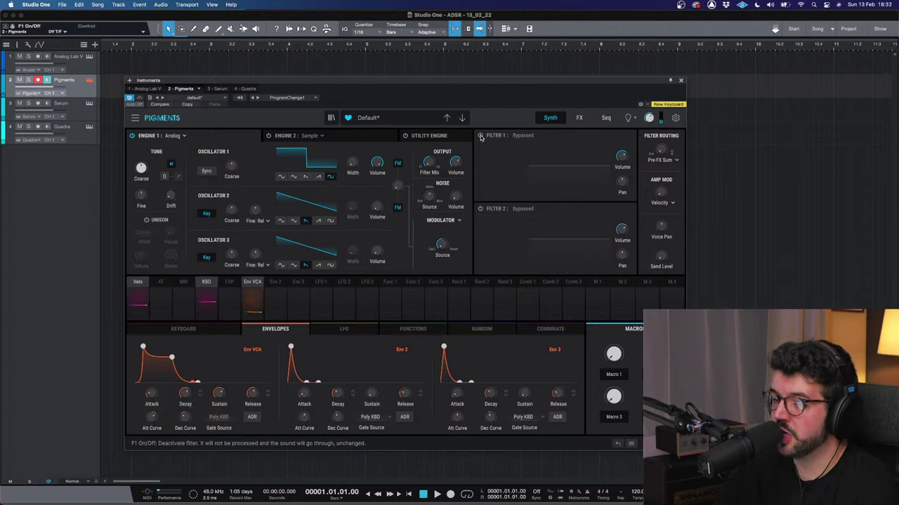
pyautogui.click(480, 136)
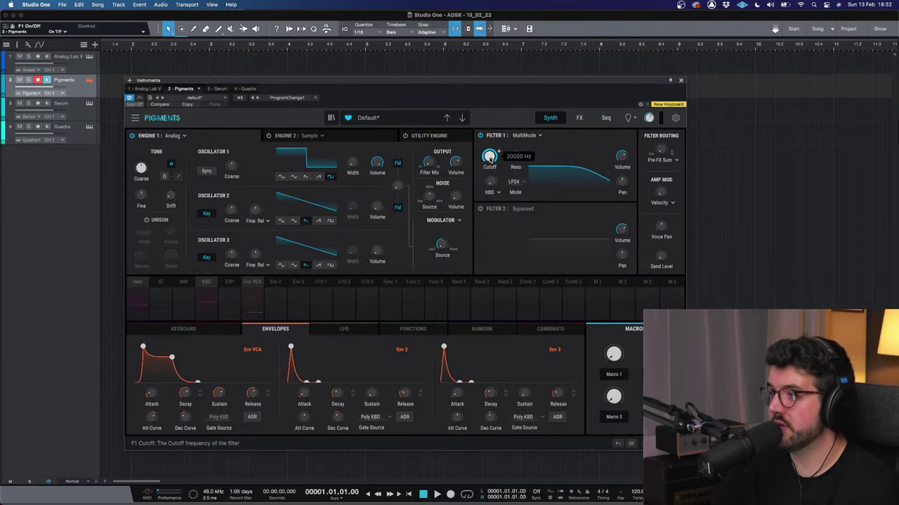
pyautogui.scroll(-10, 489, 157)
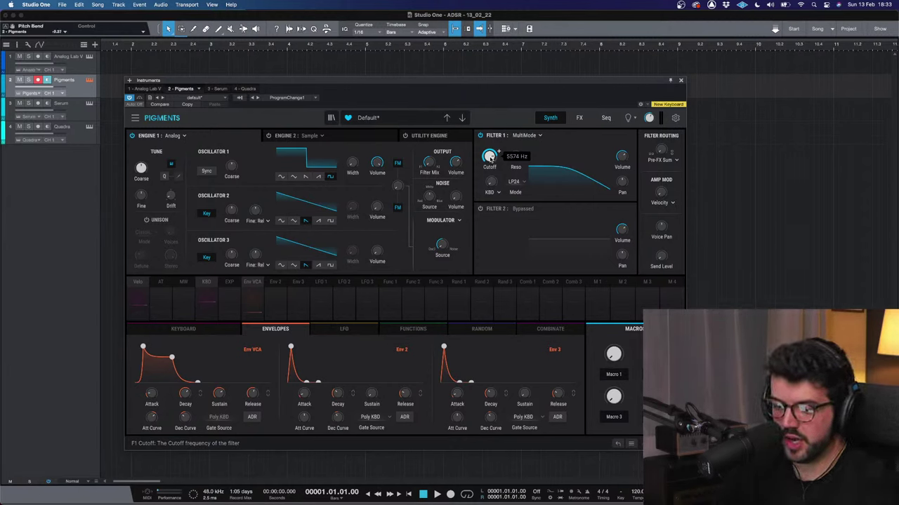
# Step: Examine the available multimode filter modes and filter types for Filter 1, keeping MultiMode and LP24
pyautogui.click(518, 184)
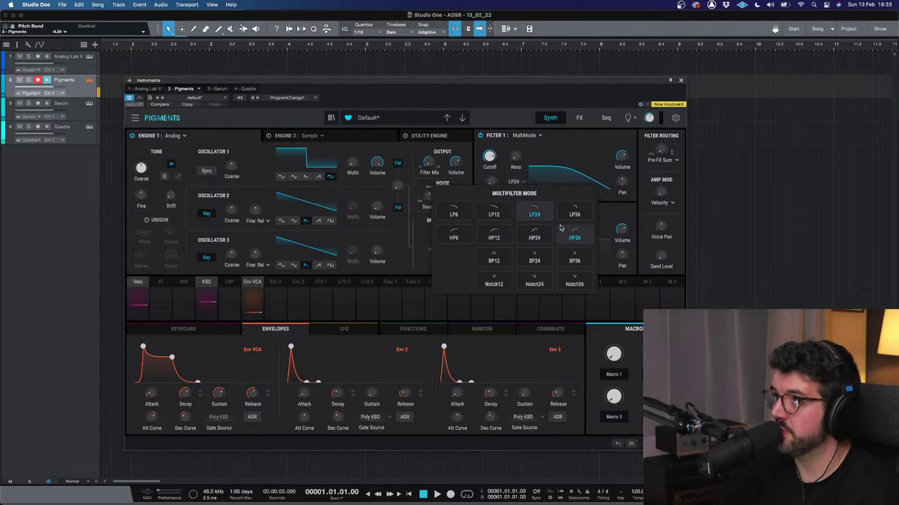
pyautogui.click(540, 162)
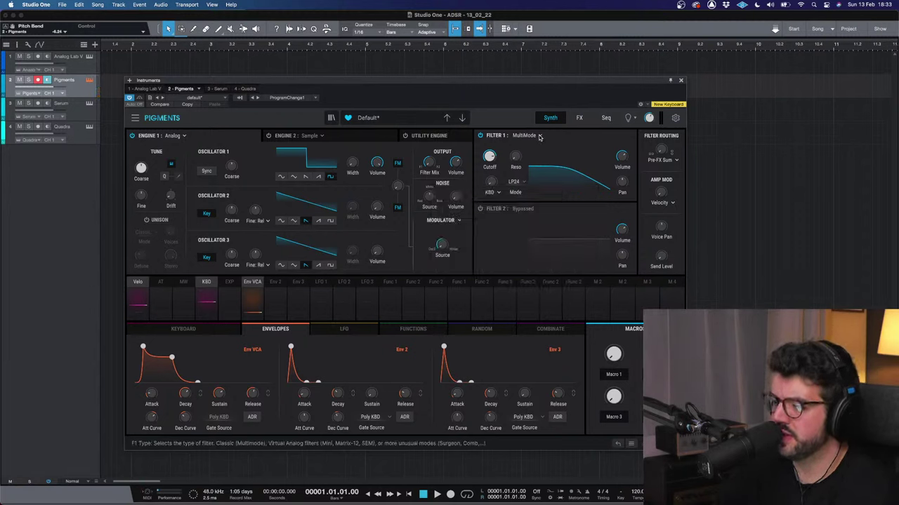
pyautogui.click(539, 137)
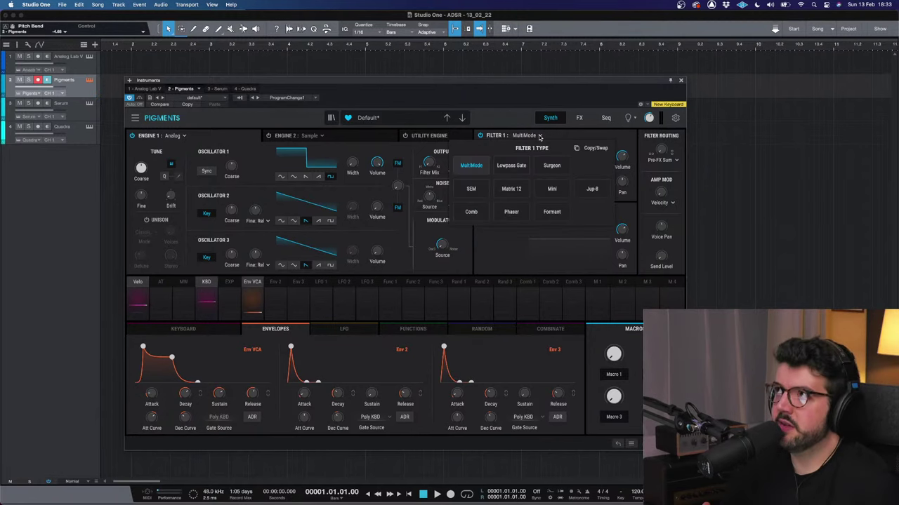
pyautogui.click(540, 137)
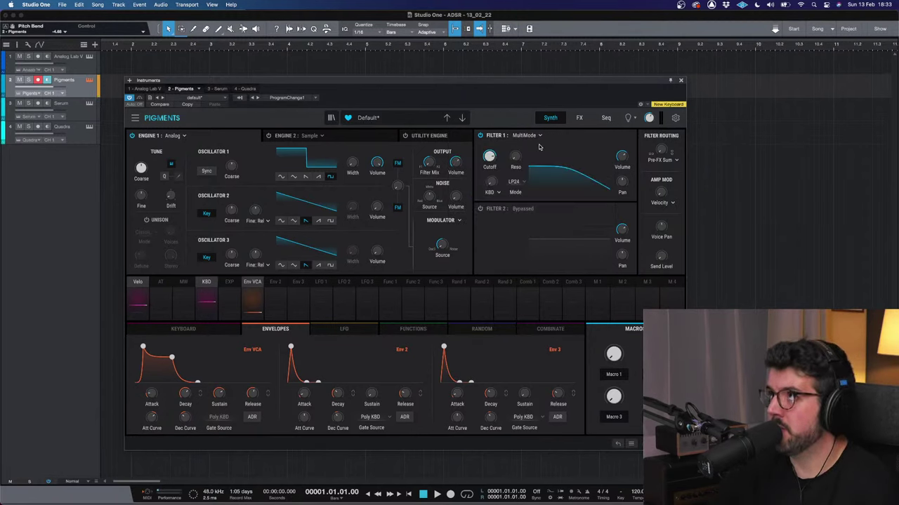
pyautogui.click(522, 186)
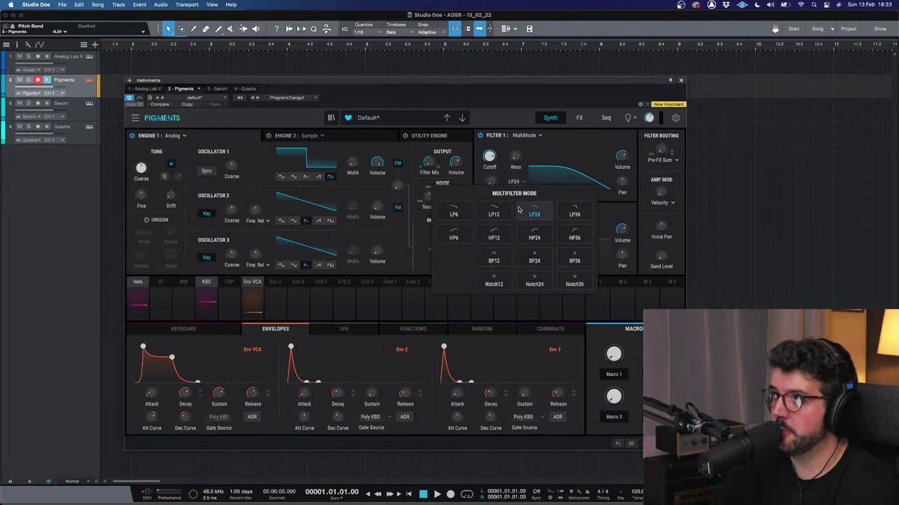
pyautogui.click(523, 181)
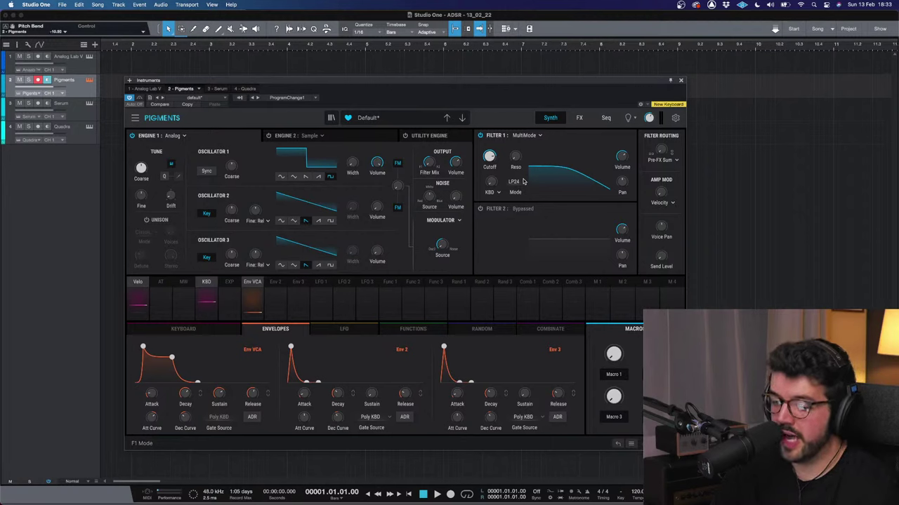
pyautogui.click(523, 183)
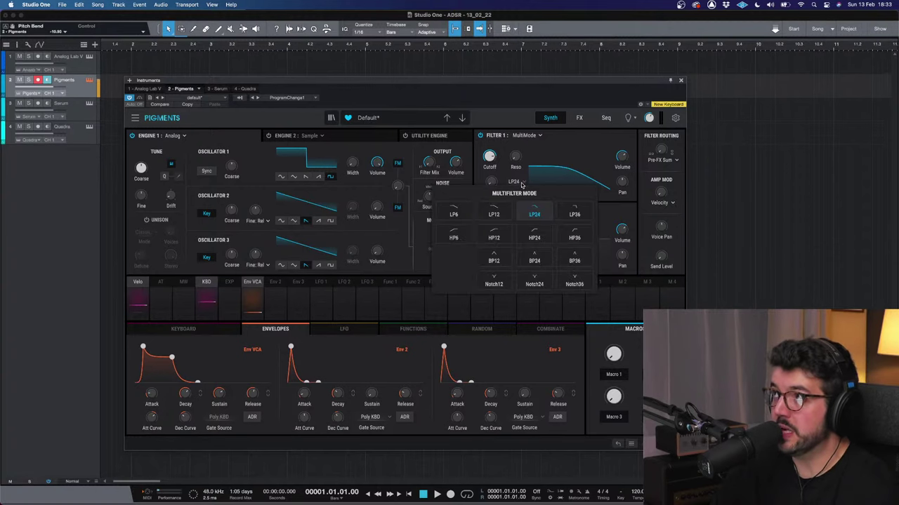
pyautogui.click(521, 184)
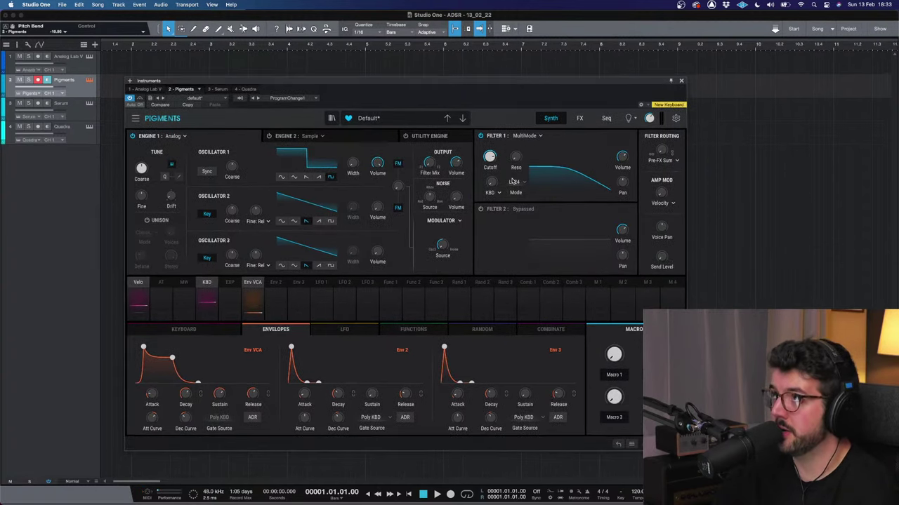
# Step: Compare the low-pass slopes on Filter 1 by switching its mode through LP12, LP24 and LP36
pyautogui.click(524, 184)
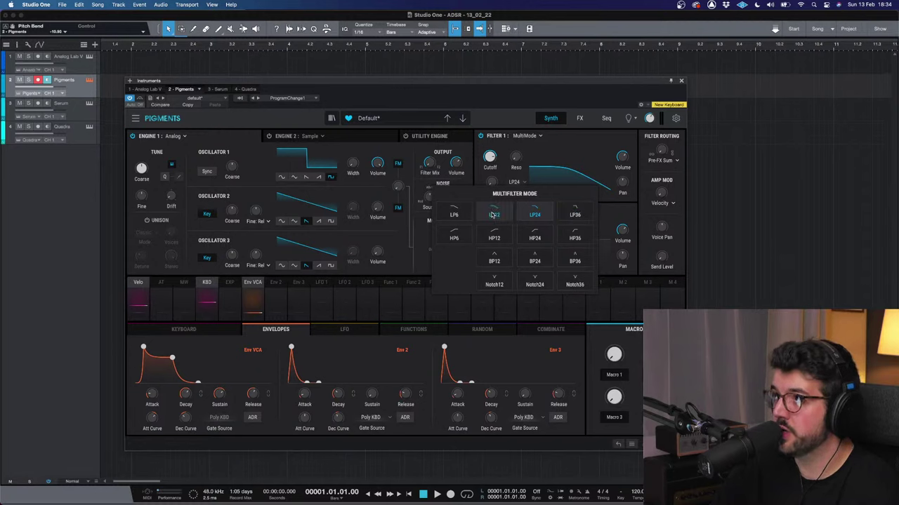
pyautogui.scroll(1, 568, 174)
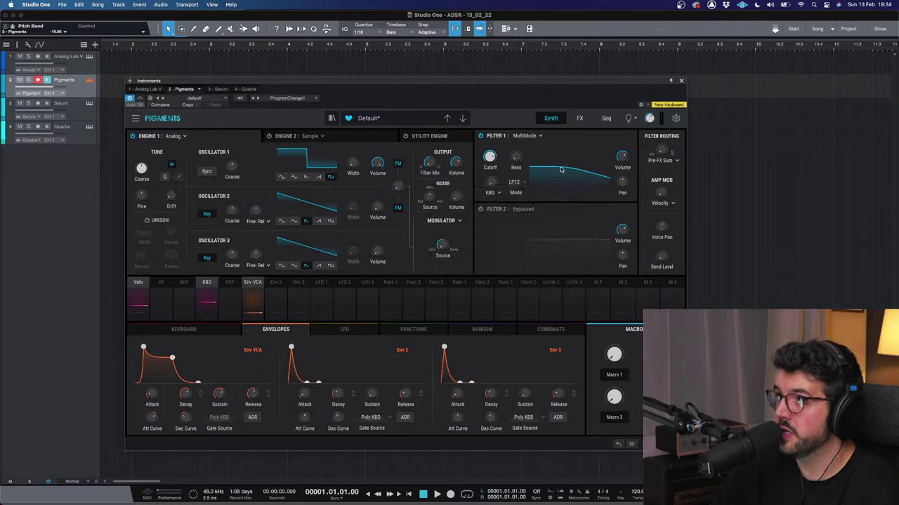
pyautogui.click(518, 183)
pyautogui.click(536, 207)
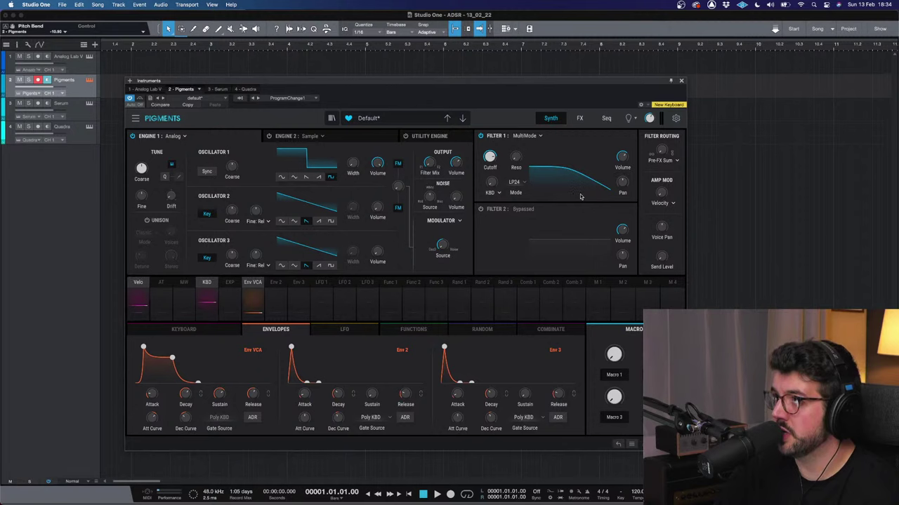
pyautogui.click(519, 183)
pyautogui.click(573, 216)
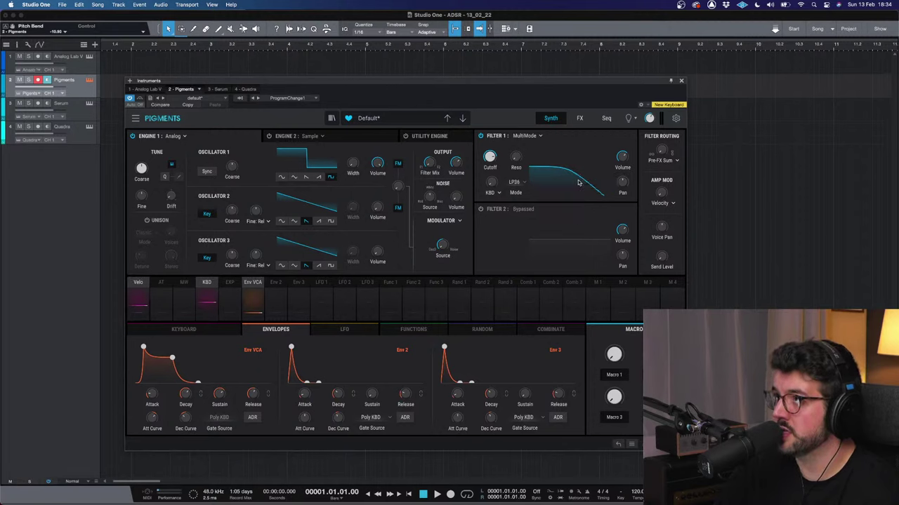
pyautogui.click(520, 184)
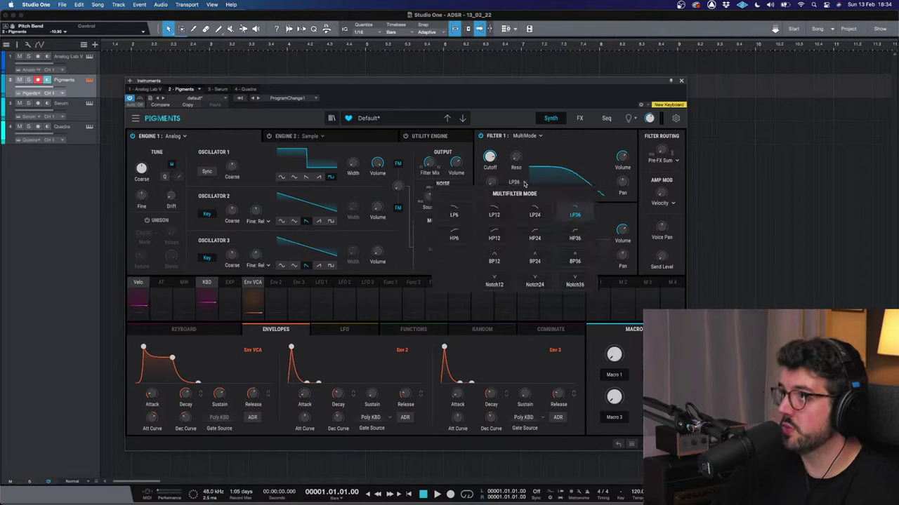
pyautogui.click(521, 183)
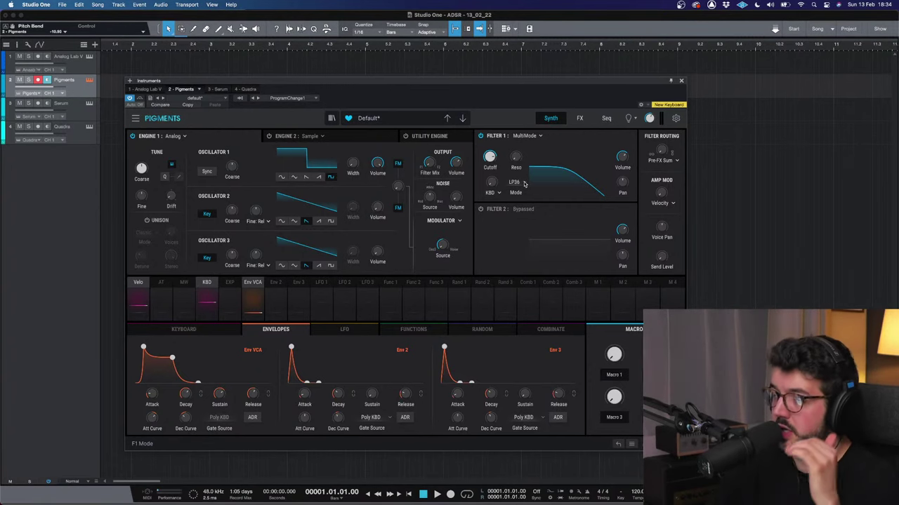
# Step: Switch Filter 1 to HP12 and sweep the cutoff from about 173 Hz to above 12 kHz, easing it back to about 9 kHz
pyautogui.click(520, 183)
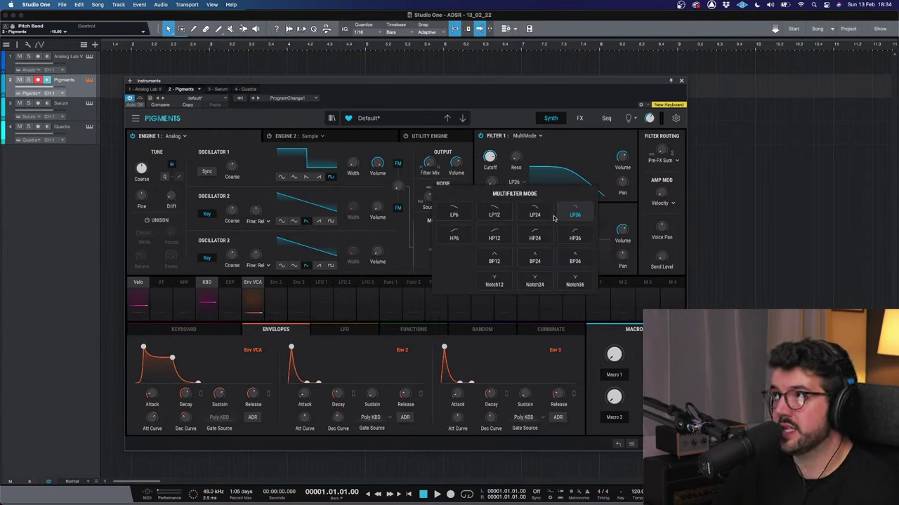
pyautogui.click(496, 238)
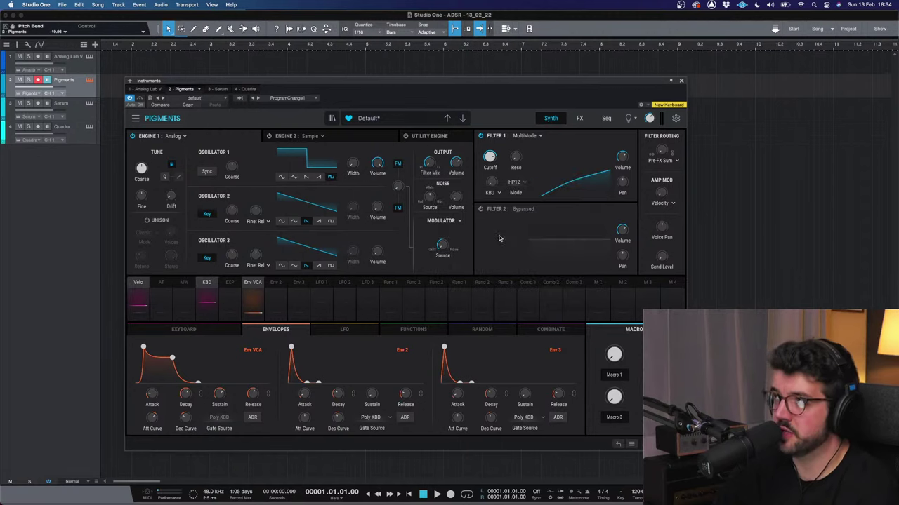
pyautogui.scroll(-5, 497, 153)
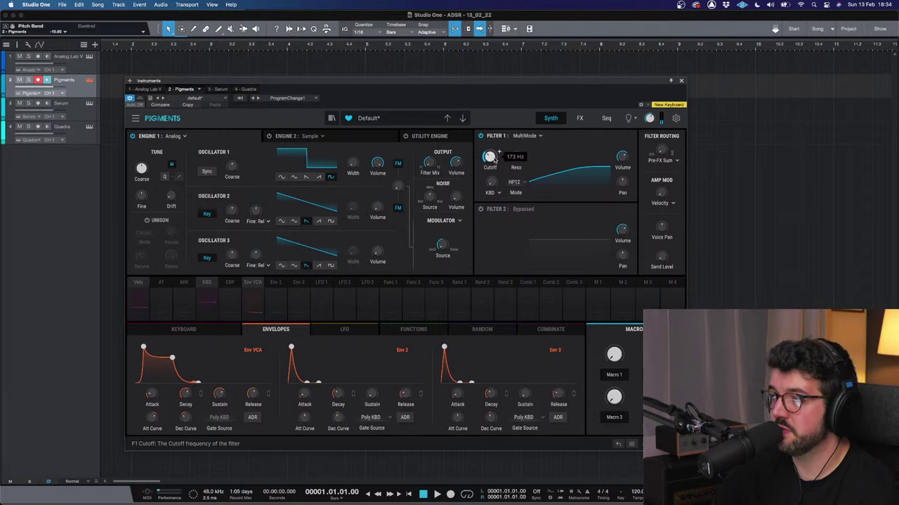
pyautogui.scroll(4, 497, 153)
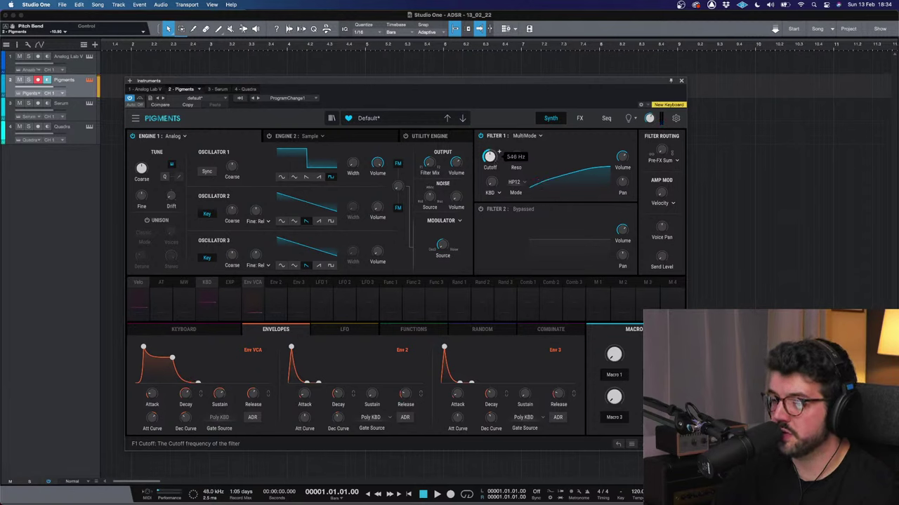
pyautogui.scroll(8, 497, 153)
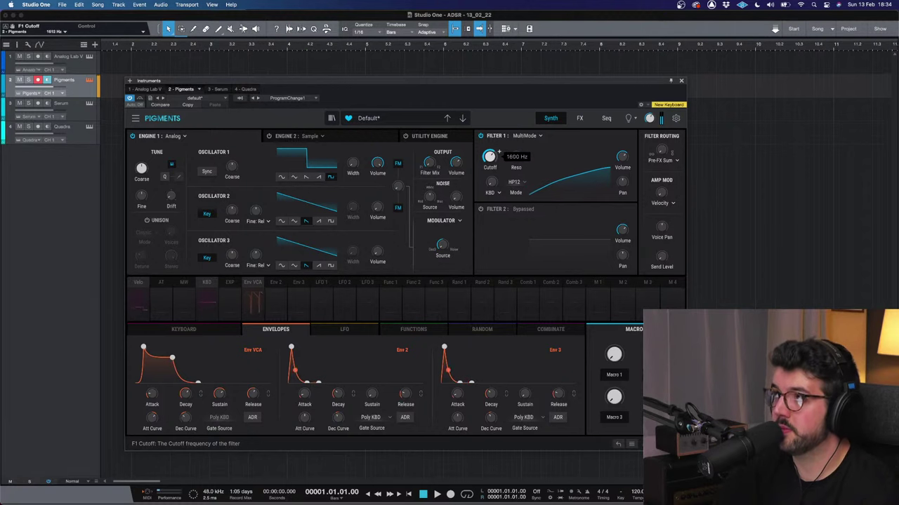
pyautogui.scroll(6, 497, 153)
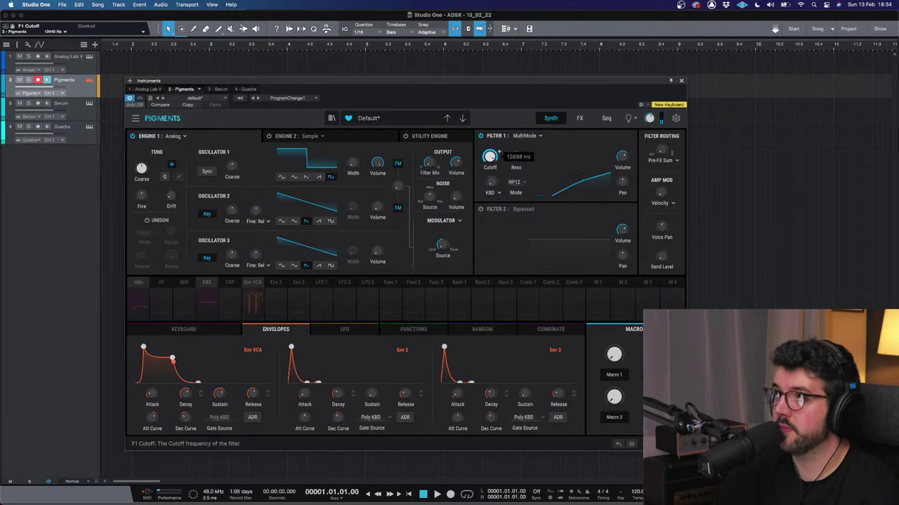
pyautogui.scroll(-1, 497, 153)
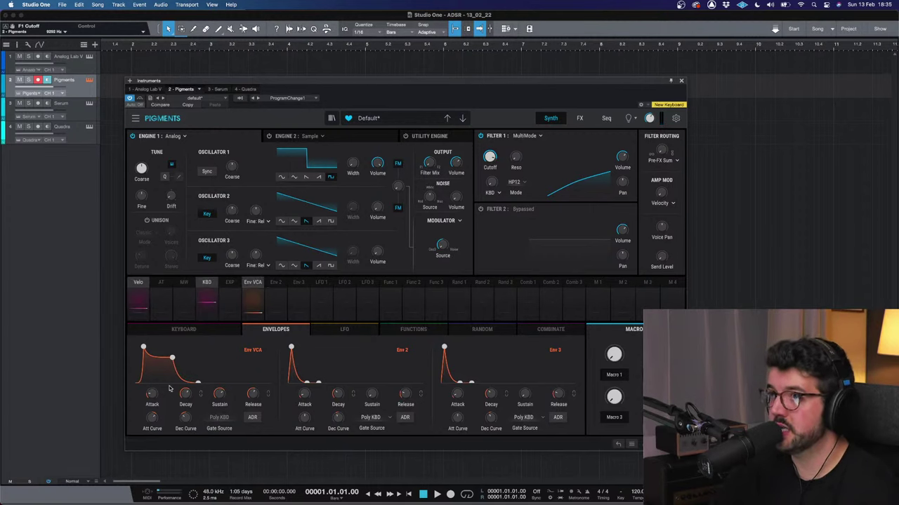
# Step: Set the Env VCA attack, decay and release to practically zero and raise the sustain to full
pyautogui.moveTo(151, 394); pyautogui.dragTo(152, 421)
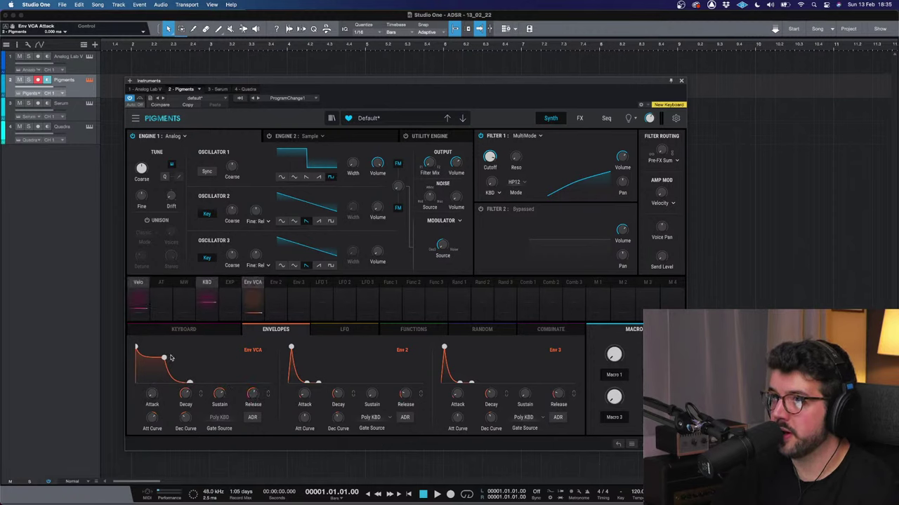
pyautogui.moveTo(165, 359); pyautogui.dragTo(144, 351)
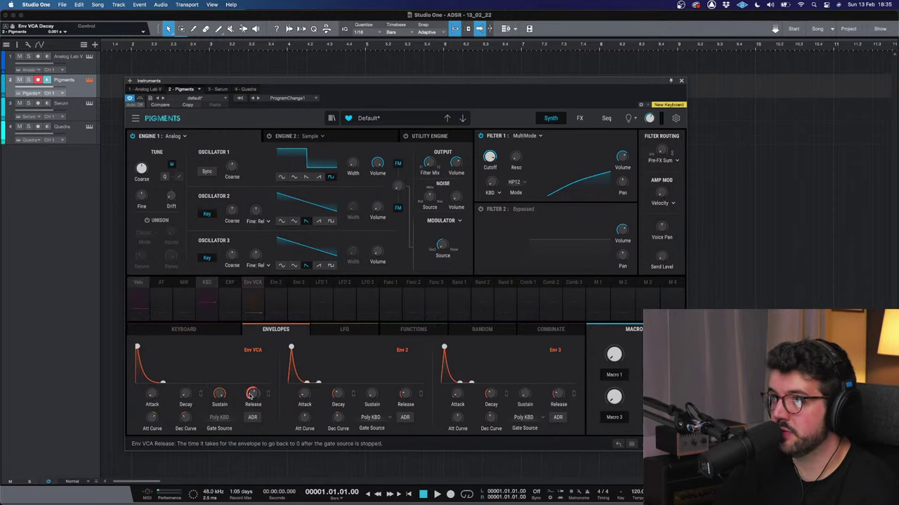
pyautogui.moveTo(259, 397); pyautogui.dragTo(262, 388)
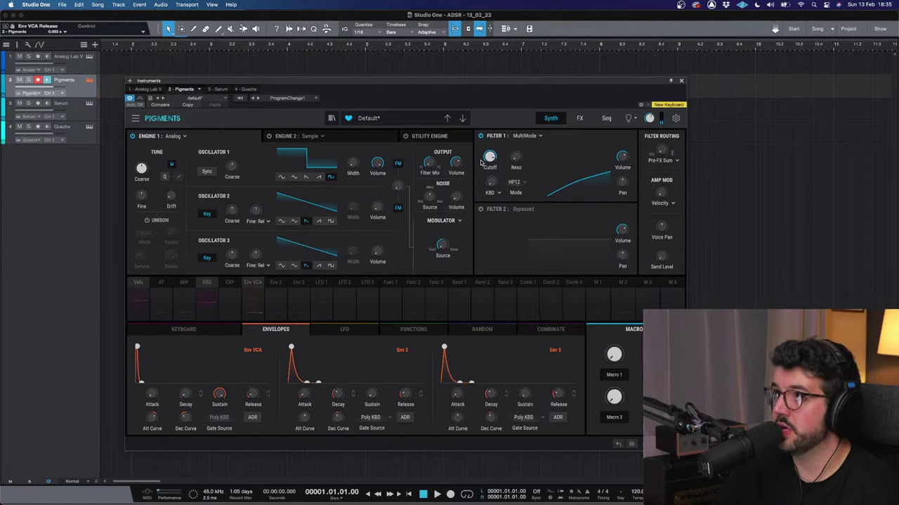
# Step: Raise Filter 1's resonance past 0.23 and look over the multimode filter modes, keeping HP12
pyautogui.moveTo(515, 156)
pyautogui.scroll(5, 516, 157)
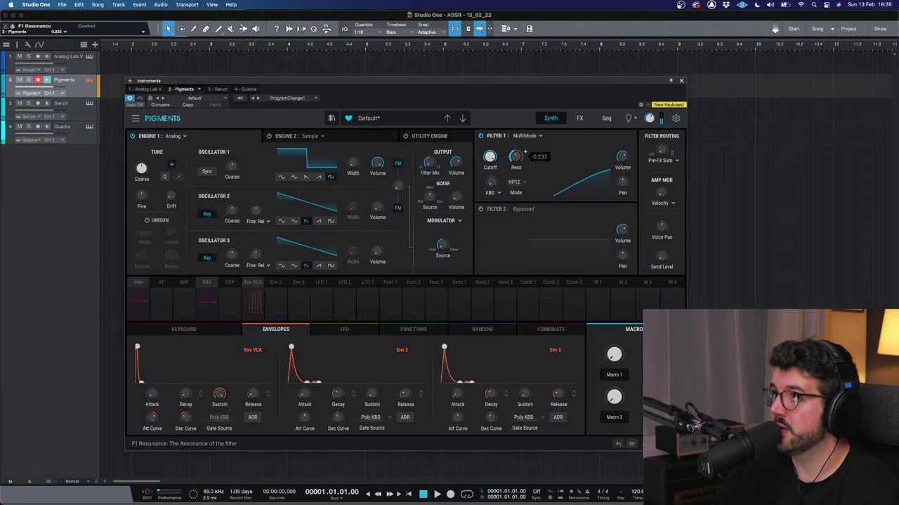
pyautogui.scroll(-3, 514, 158)
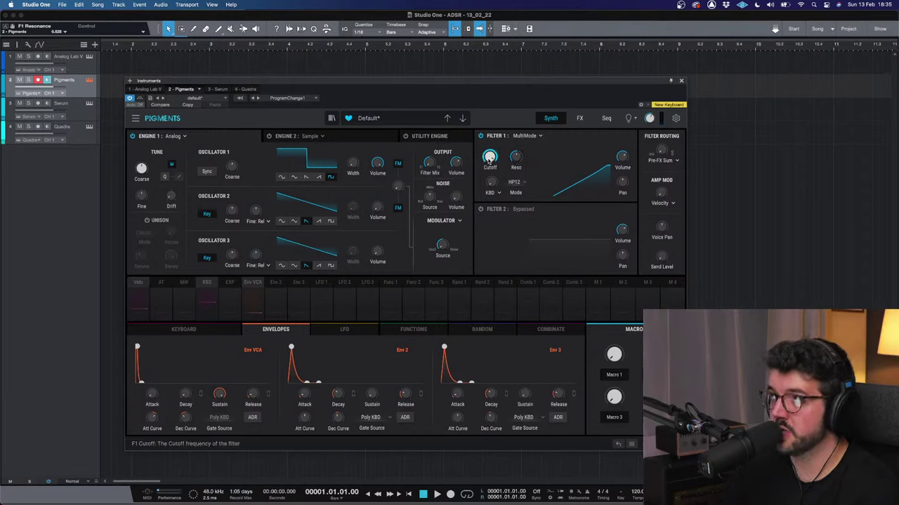
pyautogui.click(518, 183)
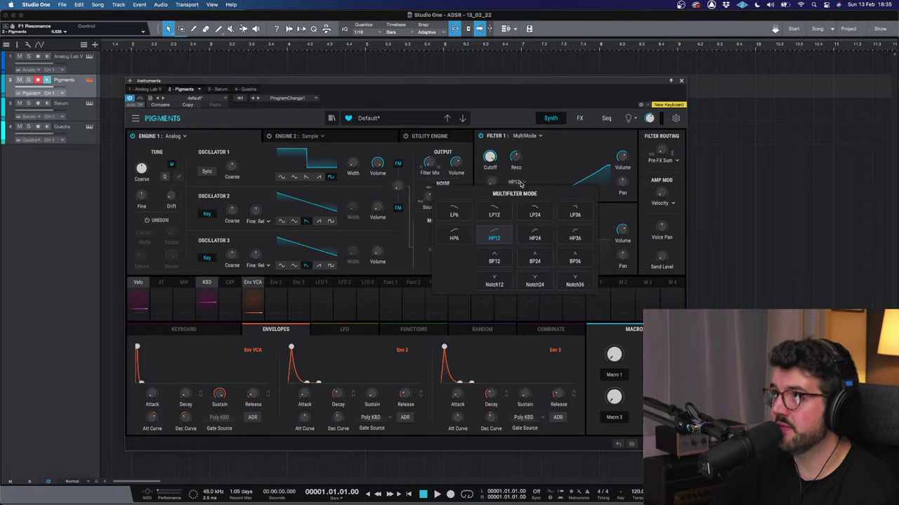
pyautogui.click(521, 183)
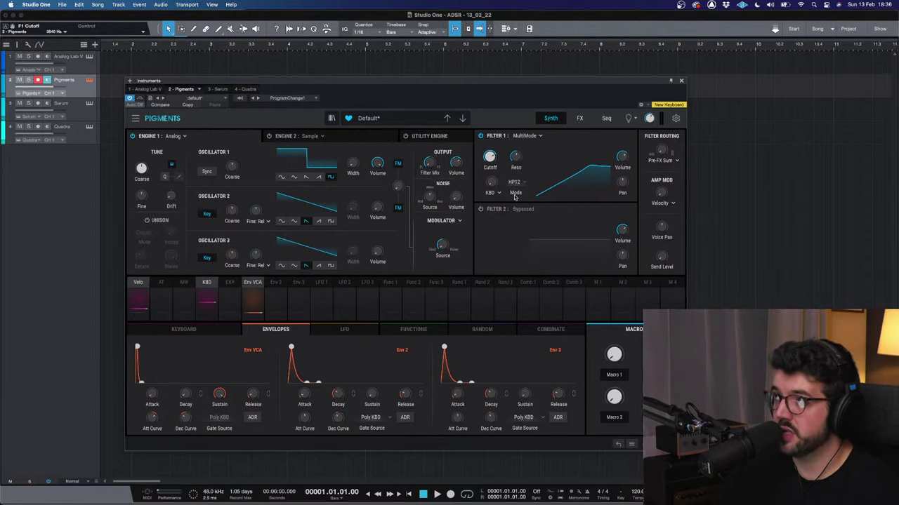
# Step: Switch Filter 1 to Notch12 and sweep the cutoff down to about 1046 Hz
pyautogui.click(515, 194)
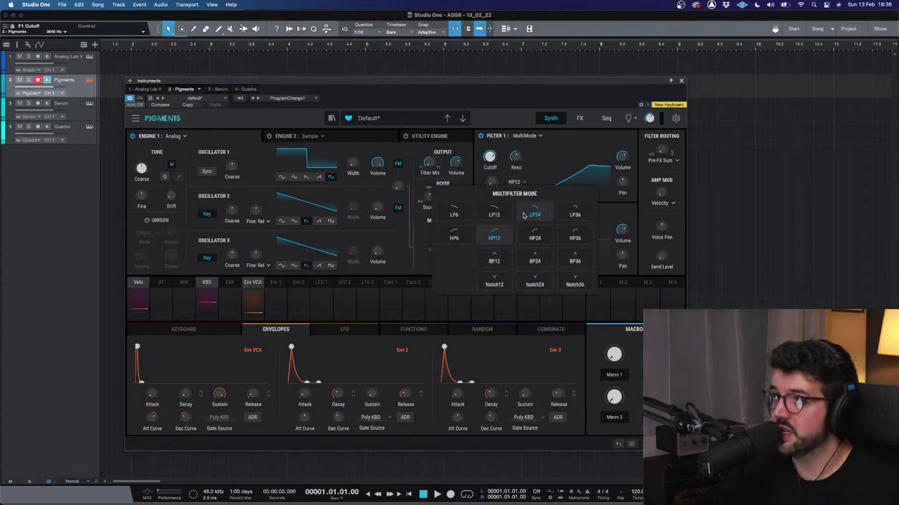
pyautogui.click(501, 283)
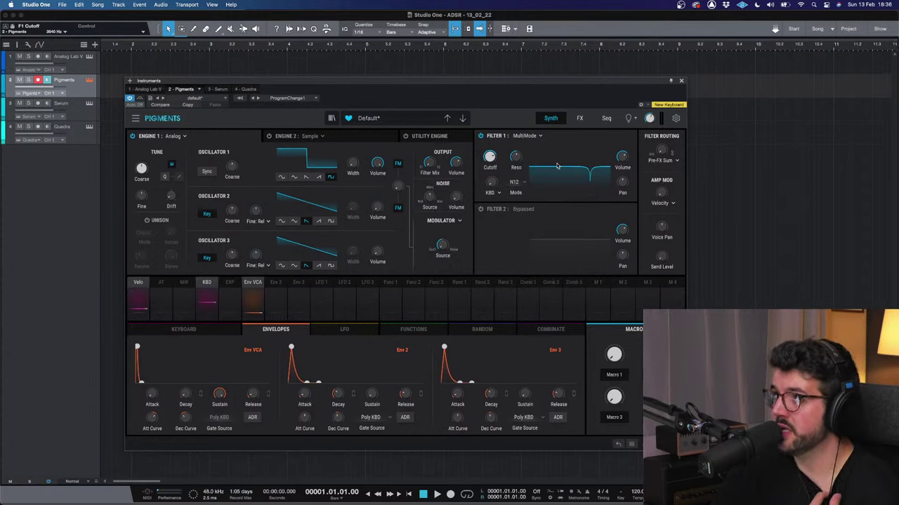
pyautogui.moveTo(490, 156); pyautogui.dragTo(575, 194)
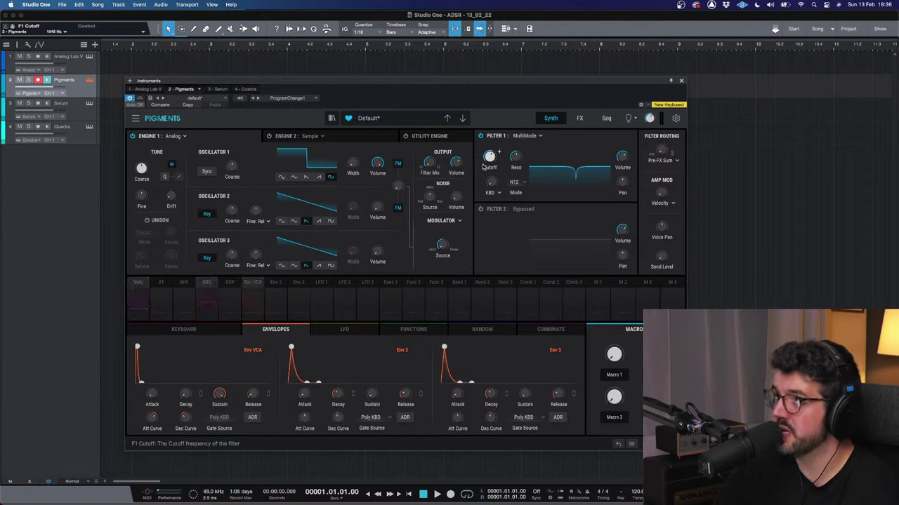
pyautogui.click(523, 188)
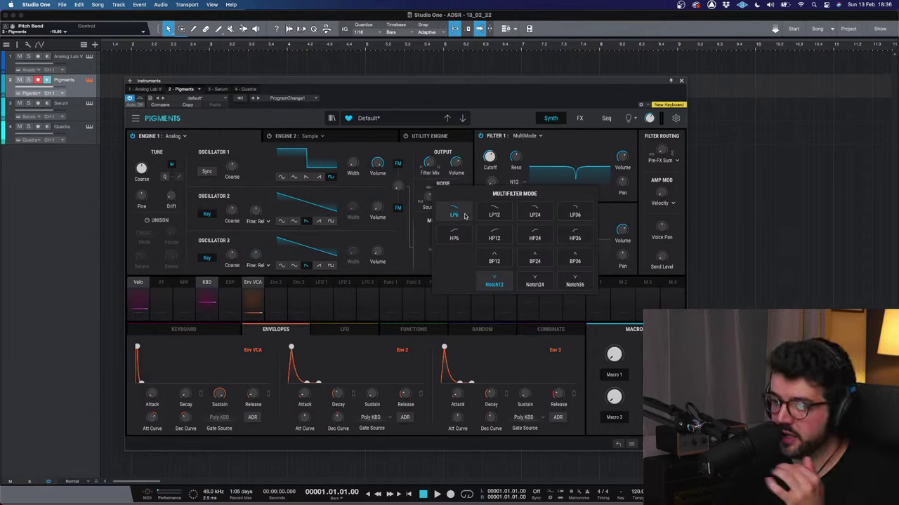
pyautogui.click(532, 136)
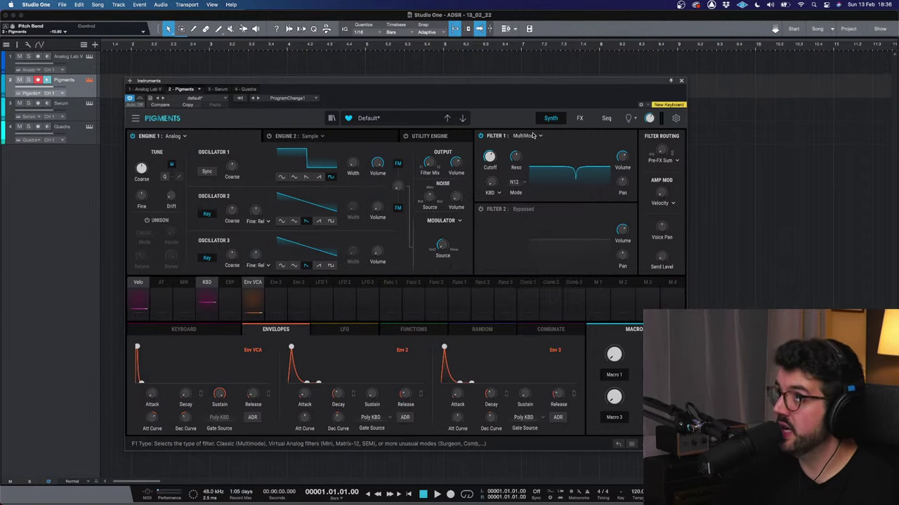
pyautogui.click(522, 184)
pyautogui.click(546, 137)
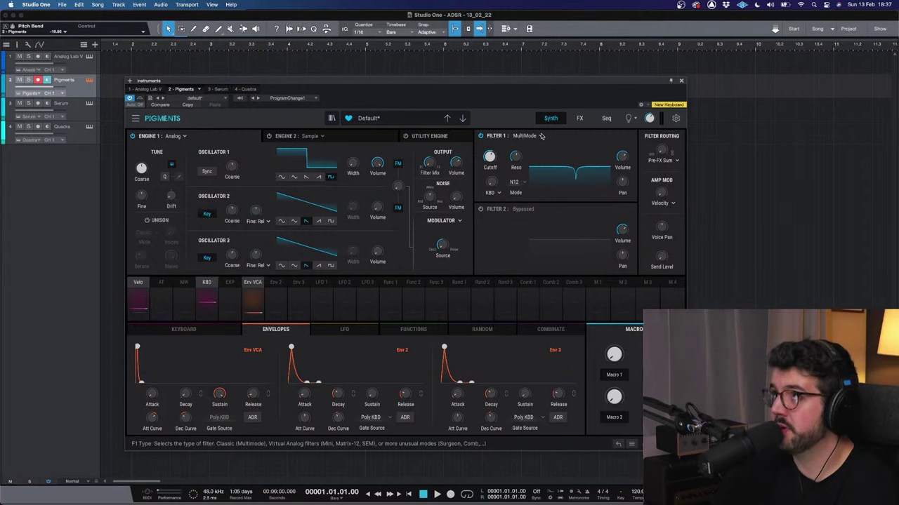
# Step: Step Filter 1's type through Lowpass Gate, Surgeon and Matrix 12 to compare their response curves
pyautogui.click(541, 136)
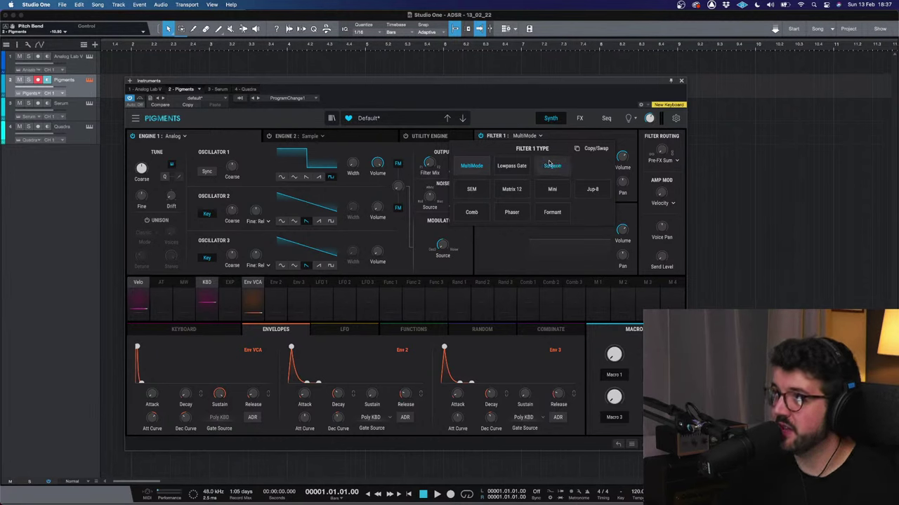
pyautogui.click(526, 165)
pyautogui.click(546, 137)
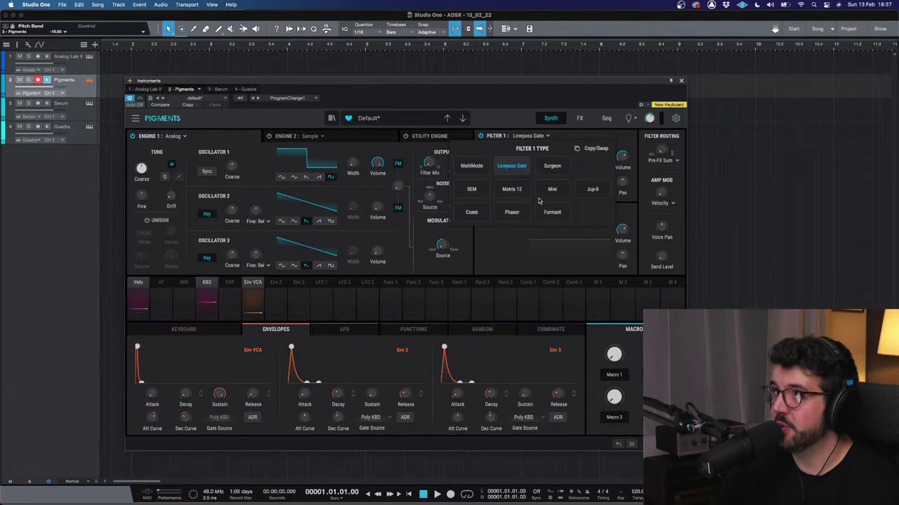
pyautogui.click(544, 162)
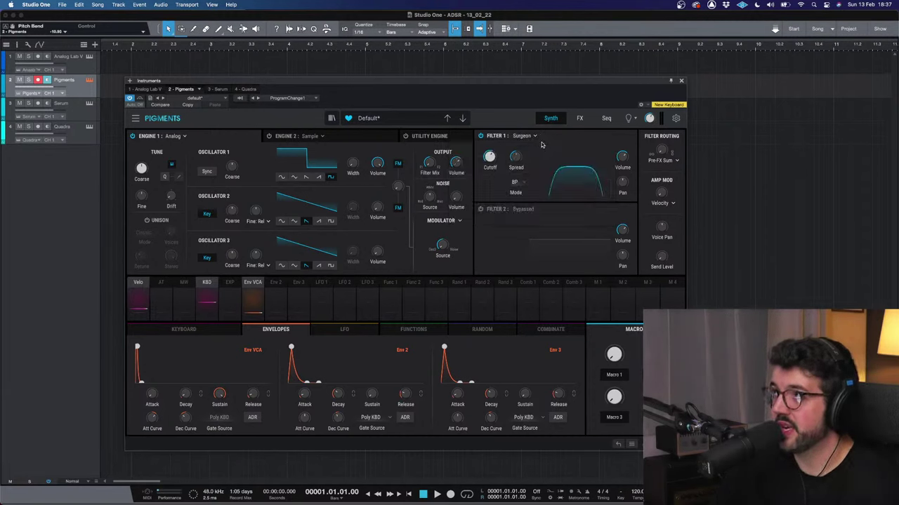
pyautogui.click(537, 138)
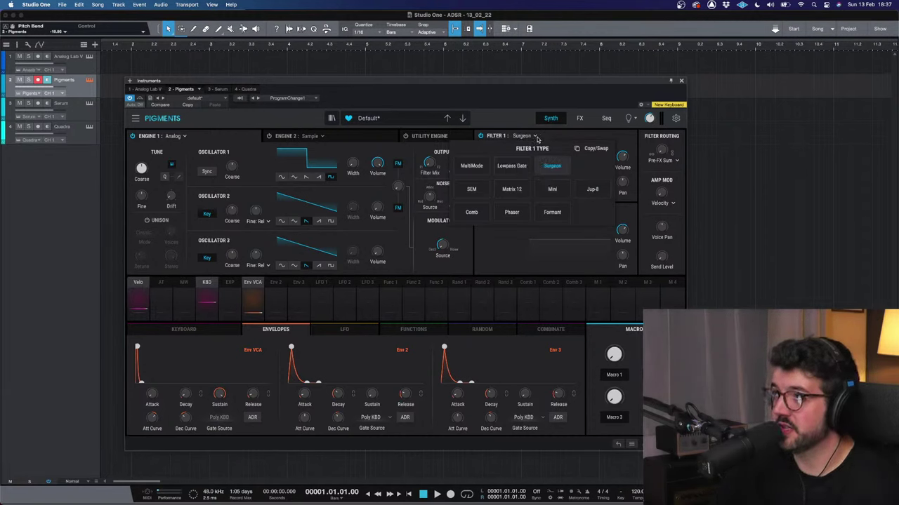
pyautogui.click(511, 189)
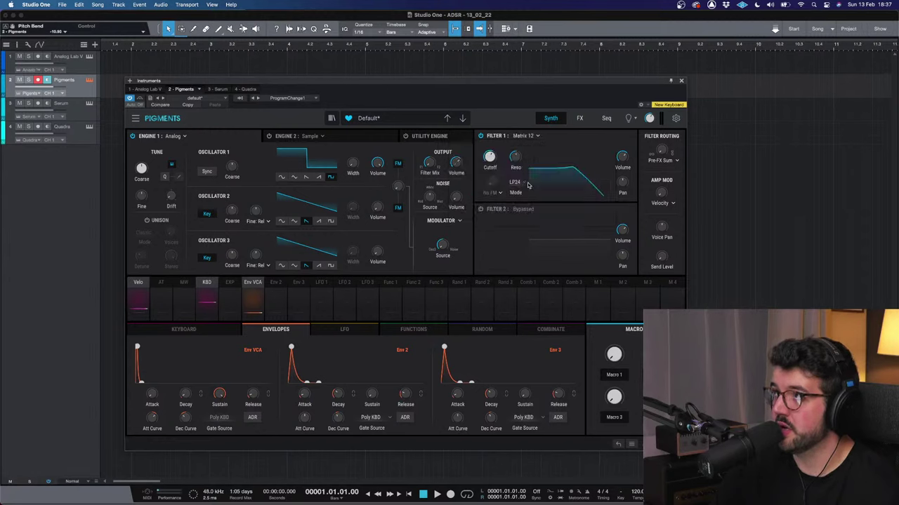
# Step: Try the SEM, Jup-8 and Formant types on Filter 1, and return it to MultiMode
pyautogui.click(538, 138)
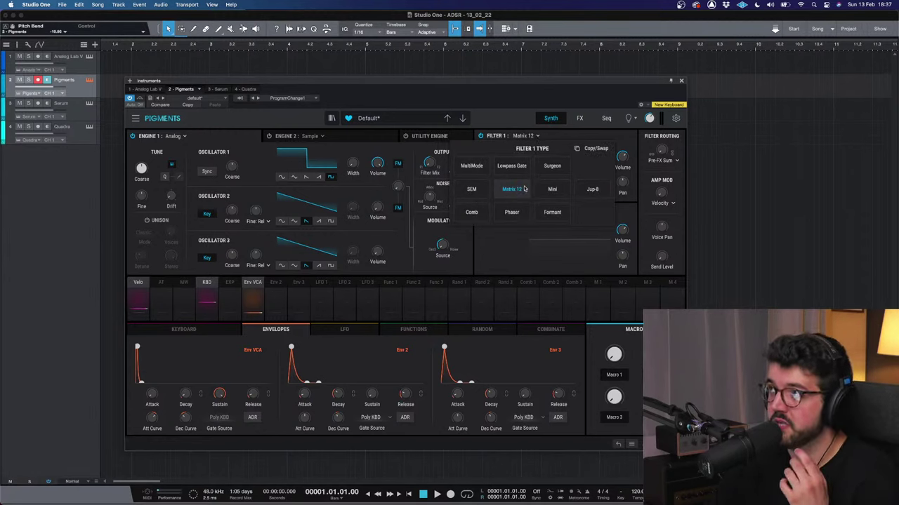
pyautogui.click(488, 189)
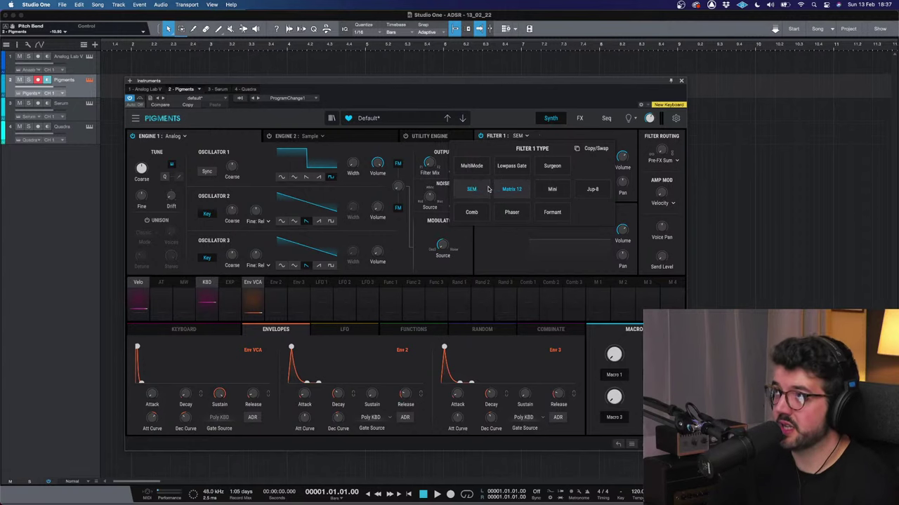
pyautogui.click(521, 138)
pyautogui.click(591, 189)
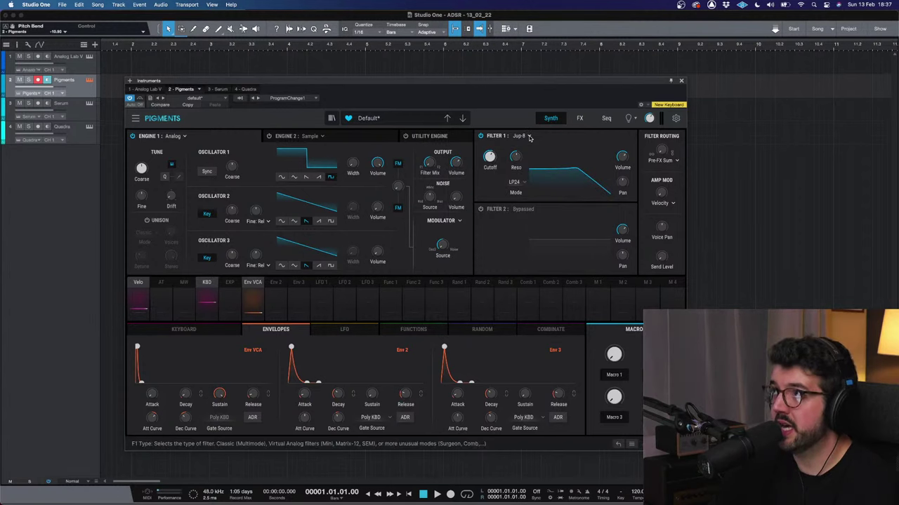
pyautogui.click(530, 138)
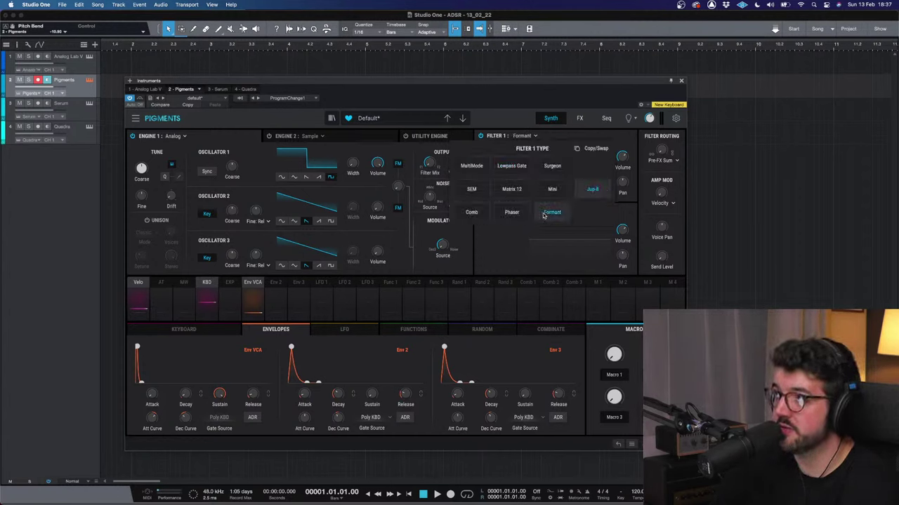
pyautogui.click(545, 215)
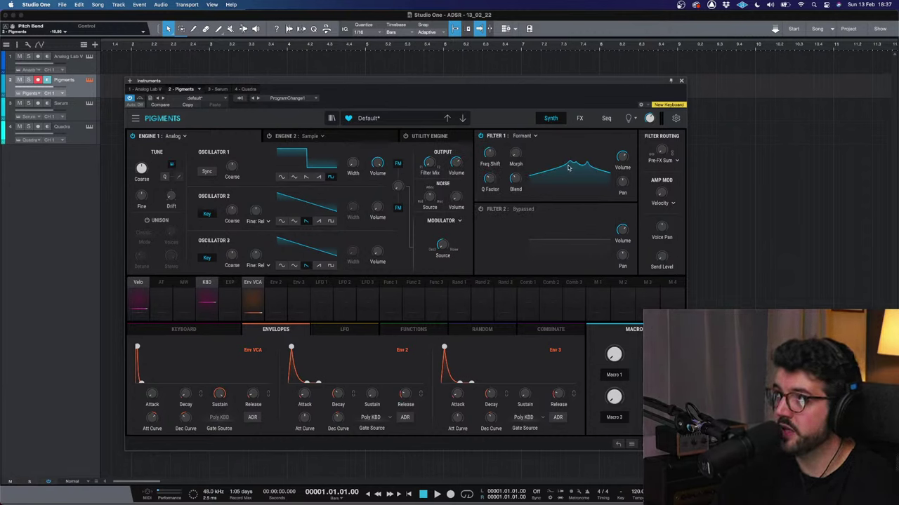
pyautogui.moveTo(513, 162)
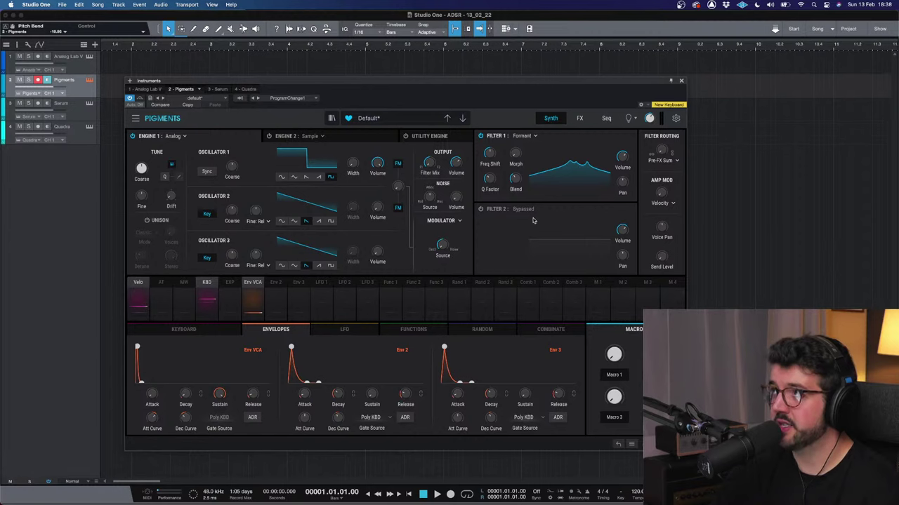
pyautogui.click(535, 137)
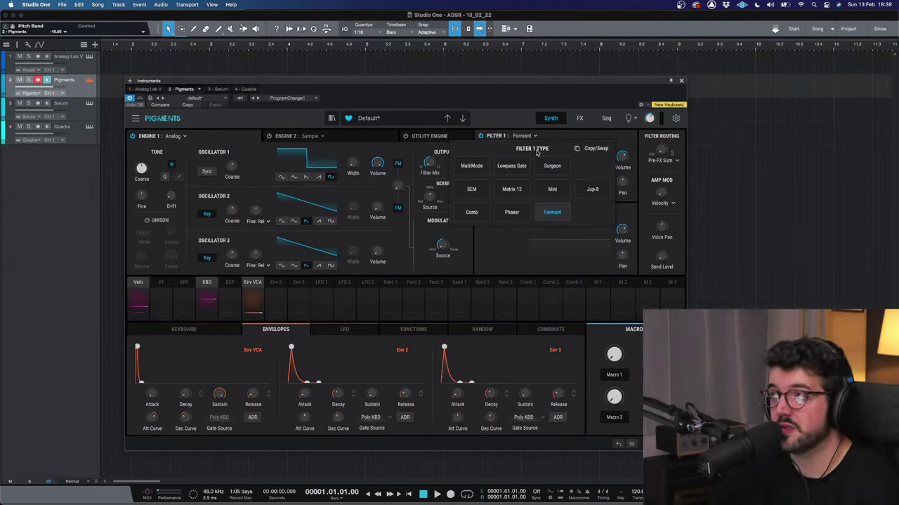
pyautogui.click(472, 166)
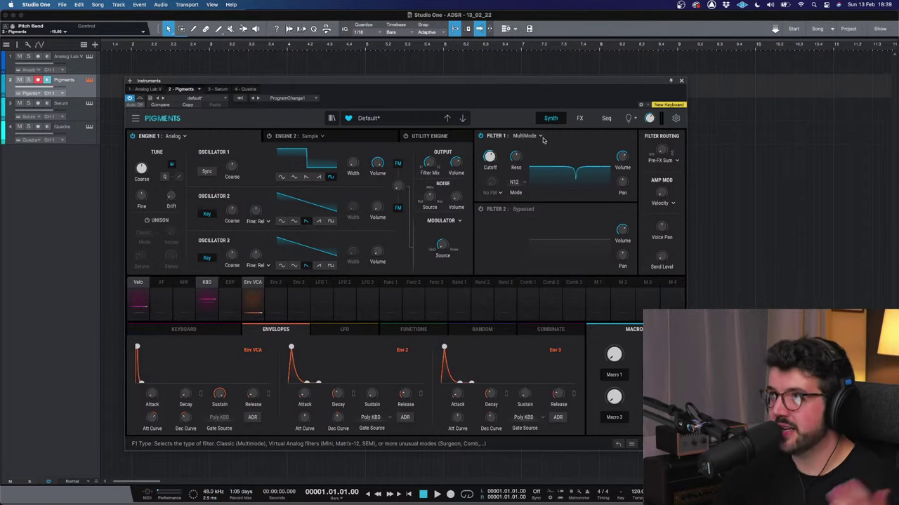
pyautogui.click(540, 137)
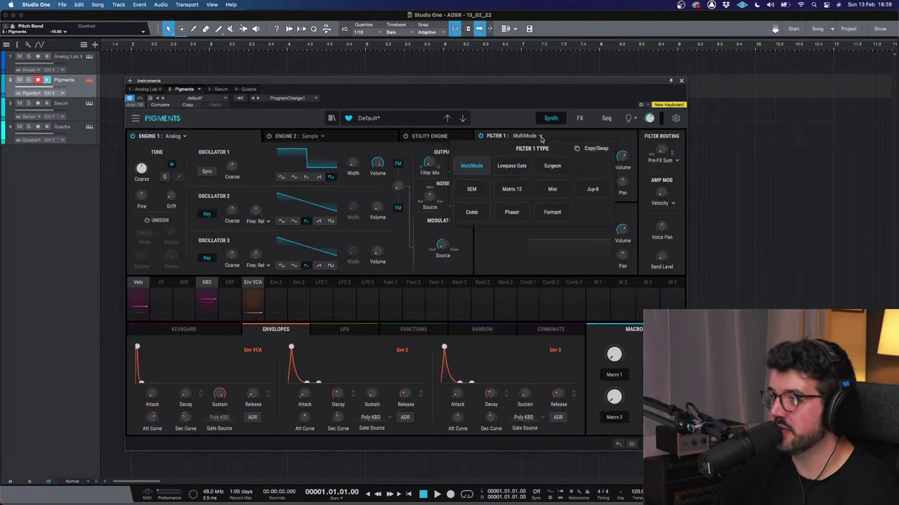
pyautogui.click(540, 138)
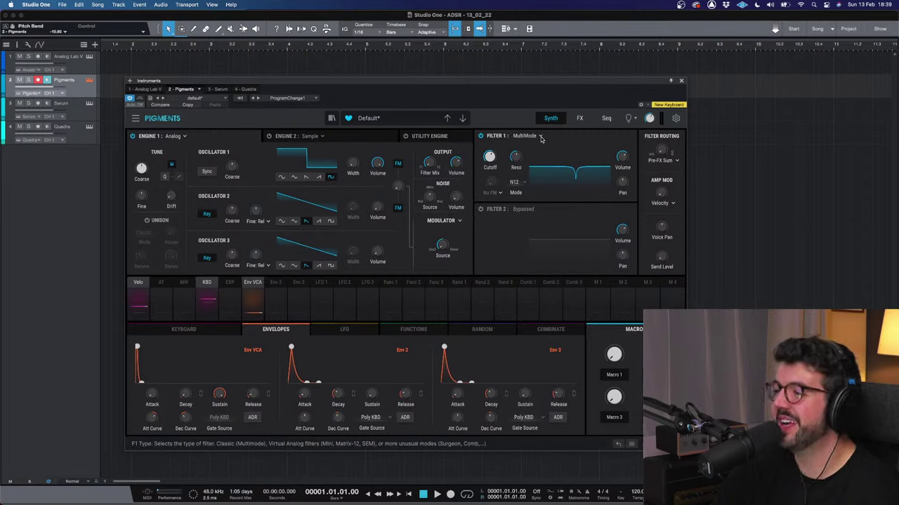
pyautogui.click(541, 138)
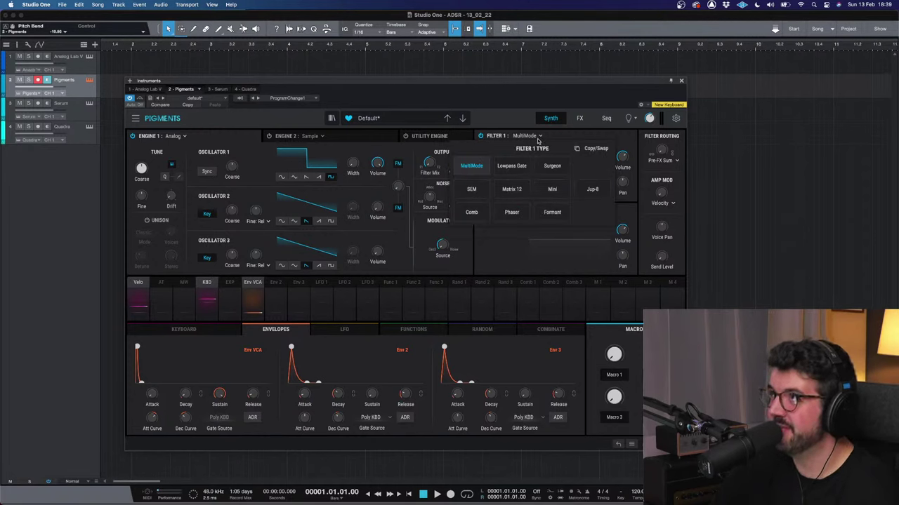
pyautogui.click(540, 137)
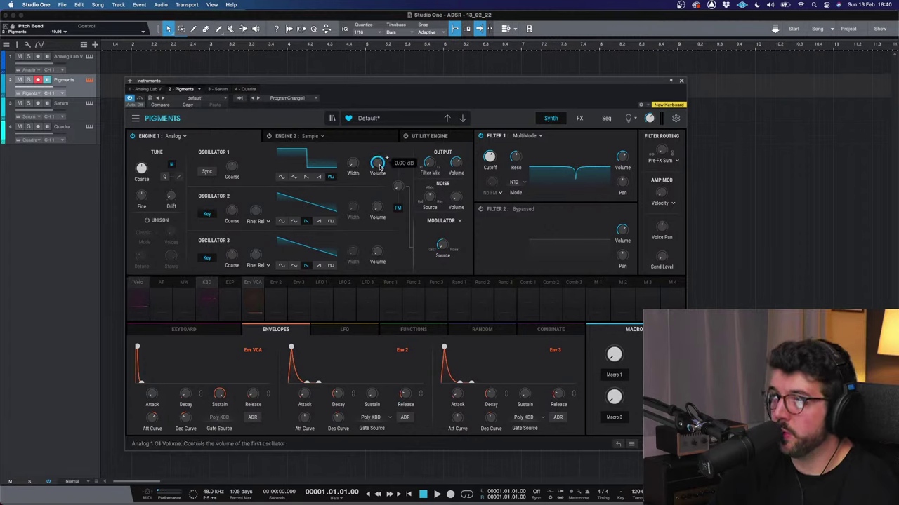
# Step: Try a triangle wave on Oscillator 1, and reload the Default preset to reset the patch
pyautogui.click(294, 177)
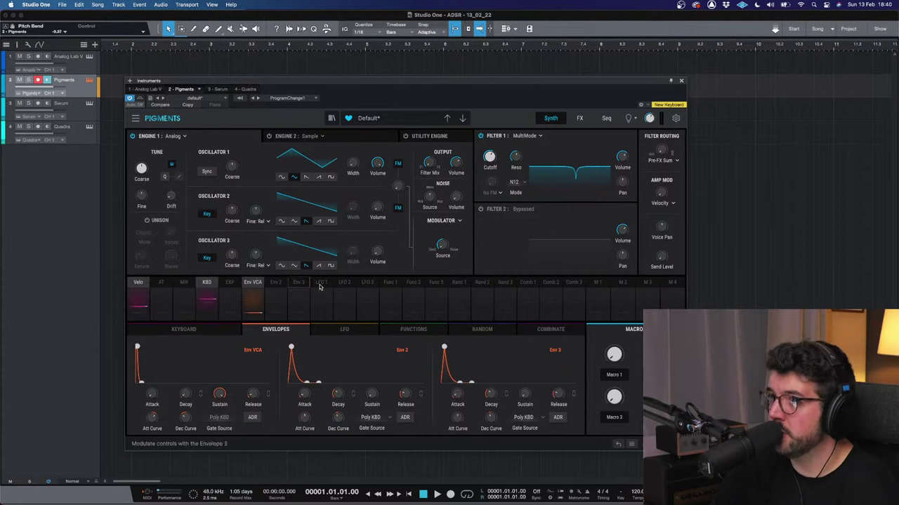
pyautogui.click(378, 122)
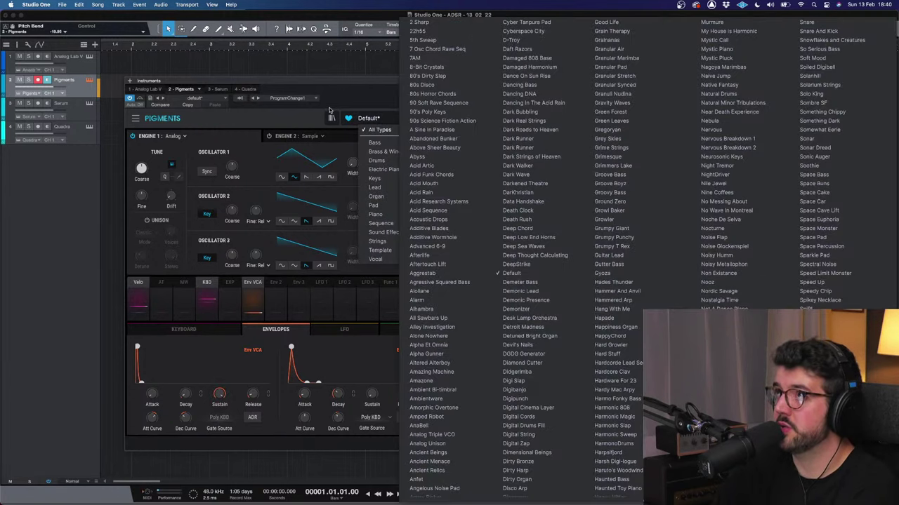
pyautogui.click(330, 116)
pyautogui.click(329, 117)
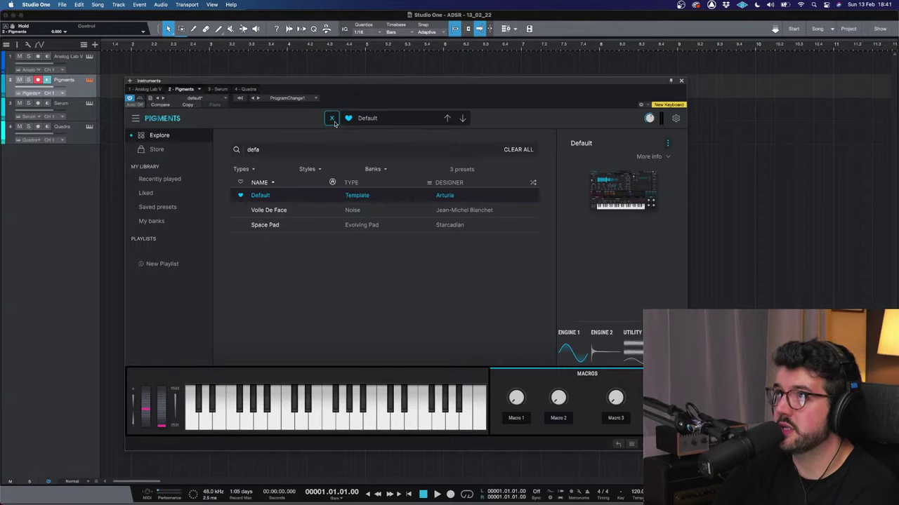
pyautogui.click(333, 119)
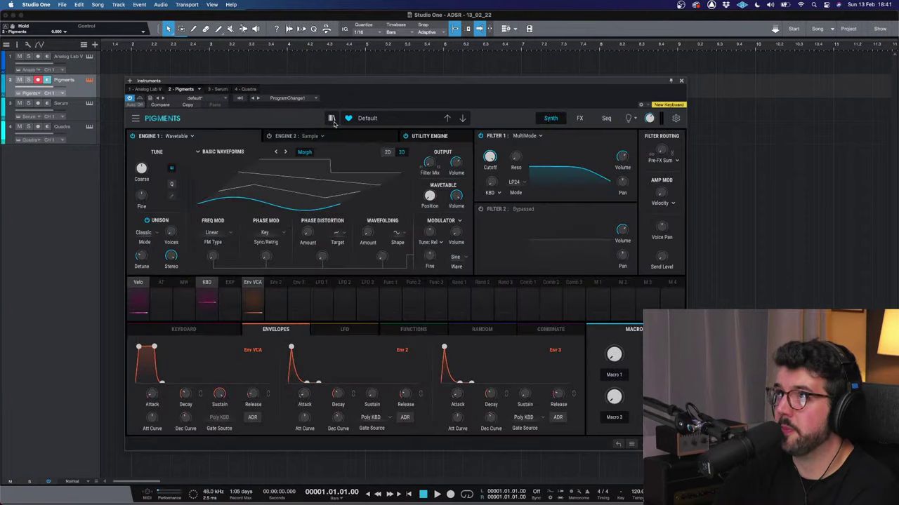
# Step: Switch off Engine 1's unison and the Utility Engine on the reloaded Default patch
pyautogui.click(147, 220)
pyautogui.click(407, 139)
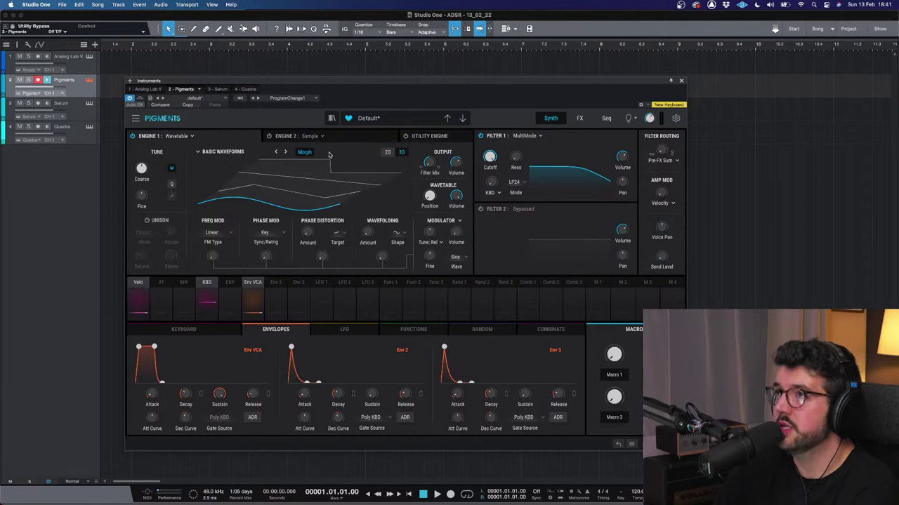
# Step: Change Engine 1 from Wavetable to Analog and set Oscillator 1 to a triangle wave
pyautogui.click(193, 138)
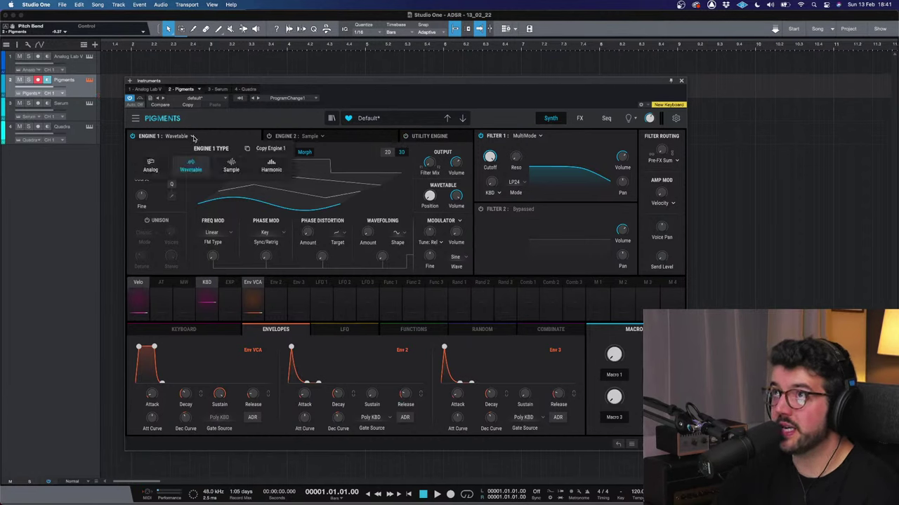
pyautogui.click(152, 173)
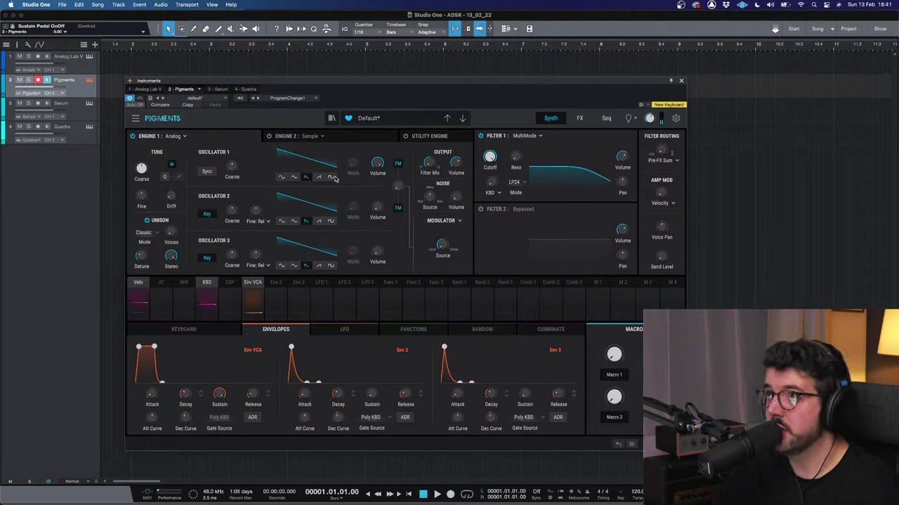
pyautogui.click(294, 176)
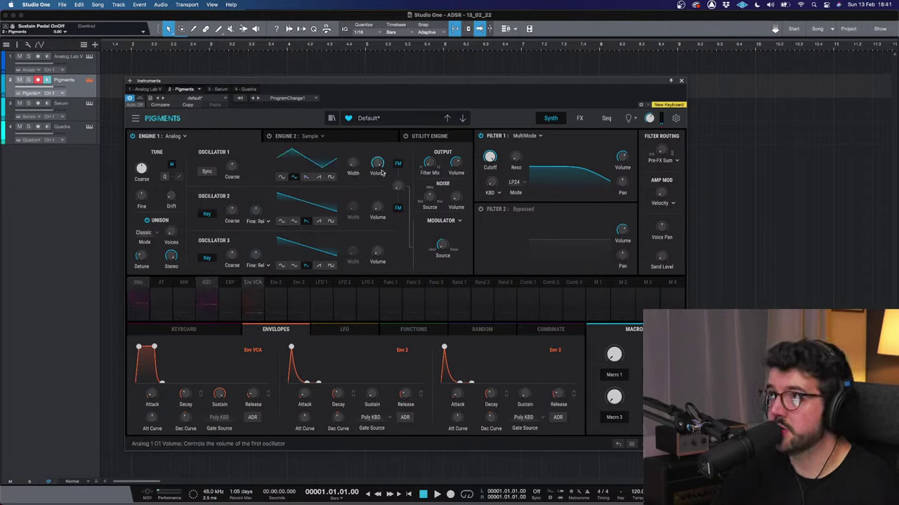
# Step: Lengthen Env VCA's attack, decay and release, lower its sustain slightly, and bend the attack curve
pyautogui.moveTo(152, 394)
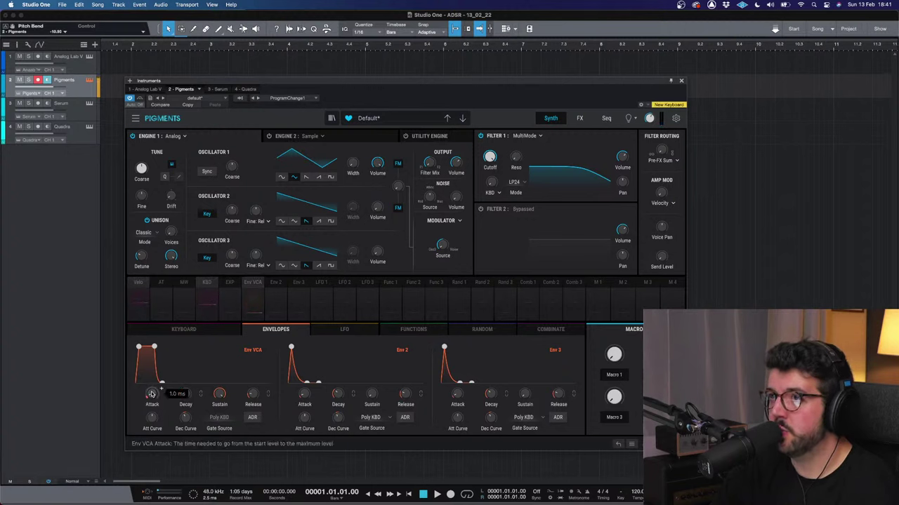
pyautogui.moveTo(152, 394); pyautogui.dragTo(153, 391)
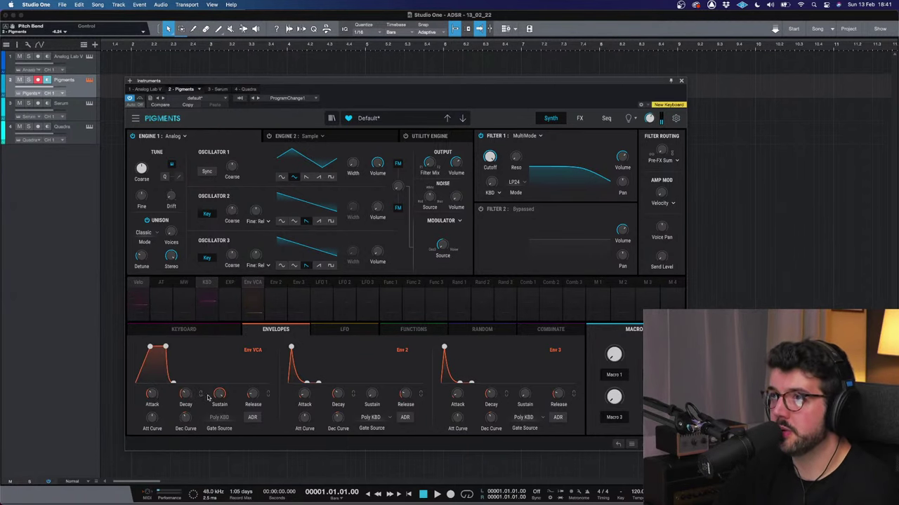
pyautogui.moveTo(186, 395); pyautogui.dragTo(186, 391)
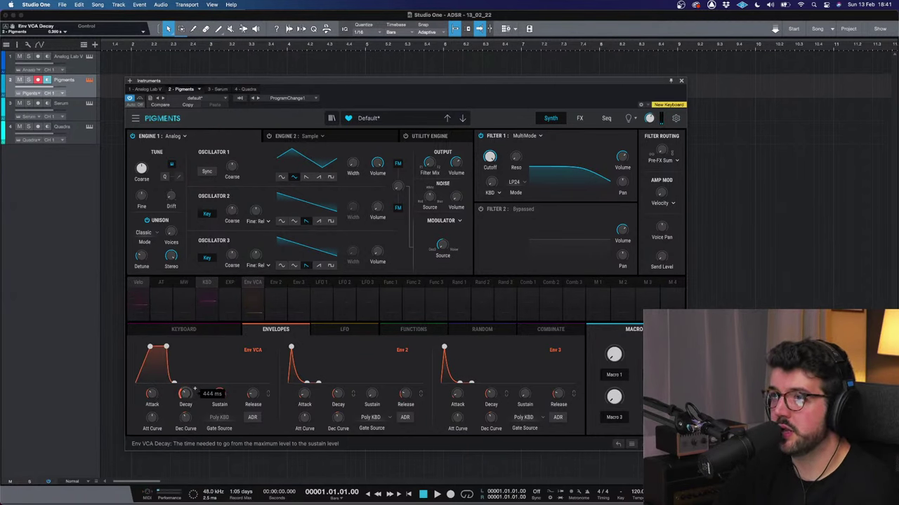
pyautogui.moveTo(229, 388); pyautogui.dragTo(252, 396)
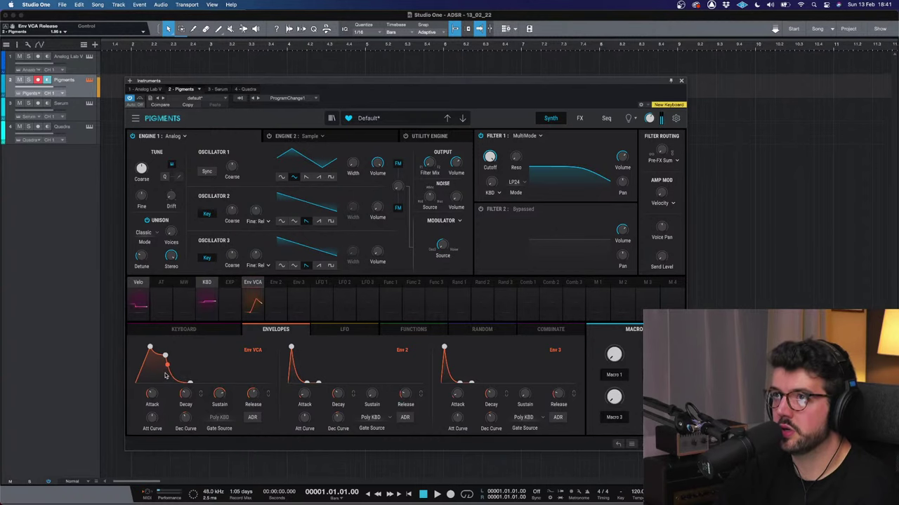
pyautogui.moveTo(148, 421); pyautogui.dragTo(160, 389)
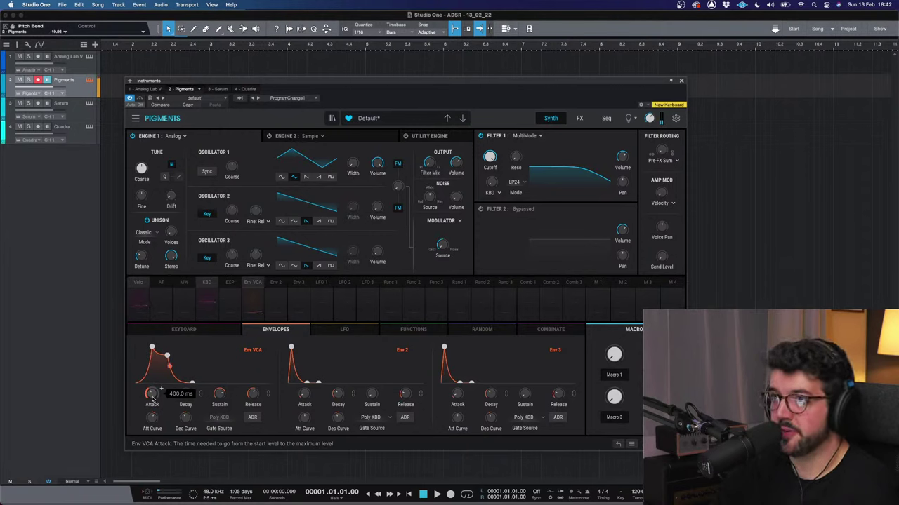
# Step: Refine Env VCA with a shorter attack, a lower sustain and a decay of about 0.95 s
pyautogui.moveTo(152, 397); pyautogui.dragTo(152, 403)
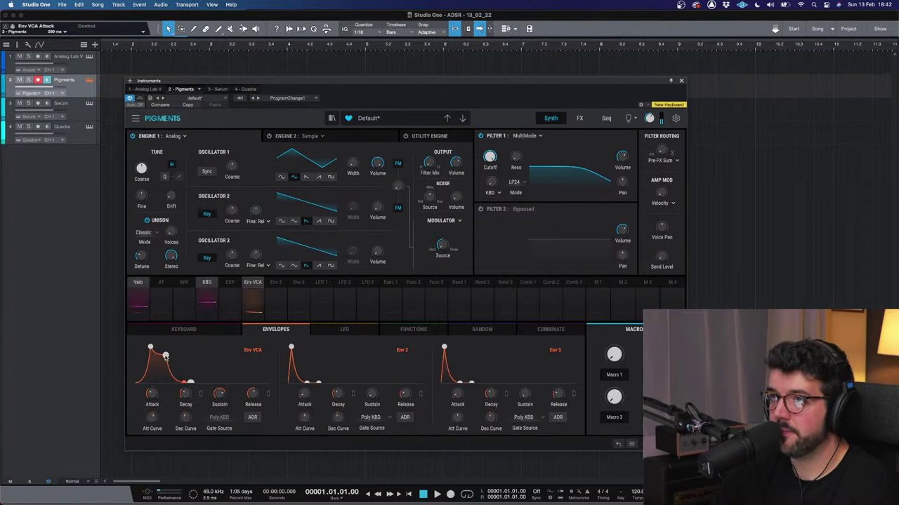
pyautogui.moveTo(166, 356); pyautogui.dragTo(175, 356)
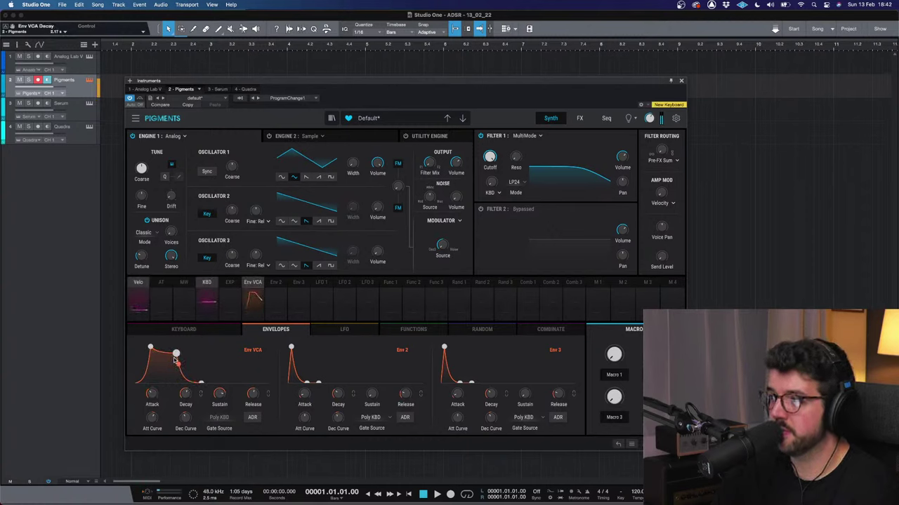
pyautogui.moveTo(176, 354); pyautogui.dragTo(178, 359)
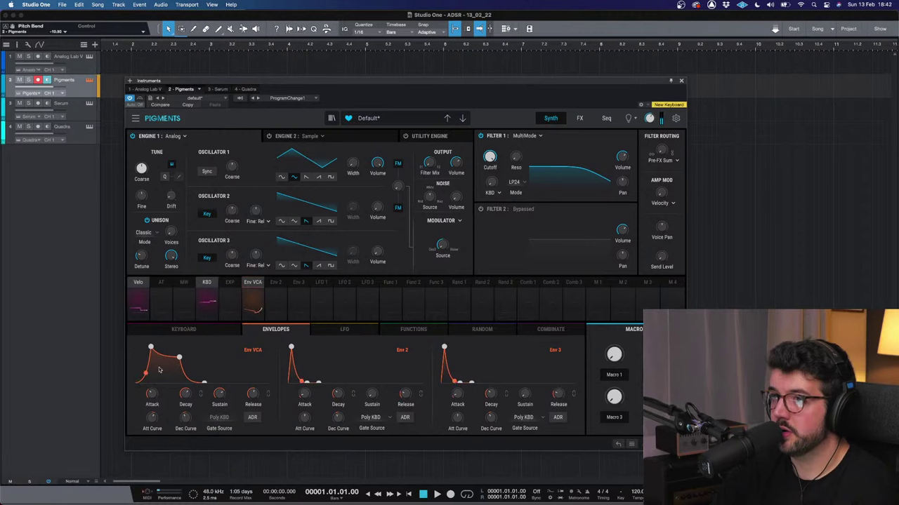
pyautogui.moveTo(152, 394)
pyautogui.mouseDown()
pyautogui.moveTo(161, 388)
pyautogui.moveTo(161, 396)
pyautogui.mouseUp()
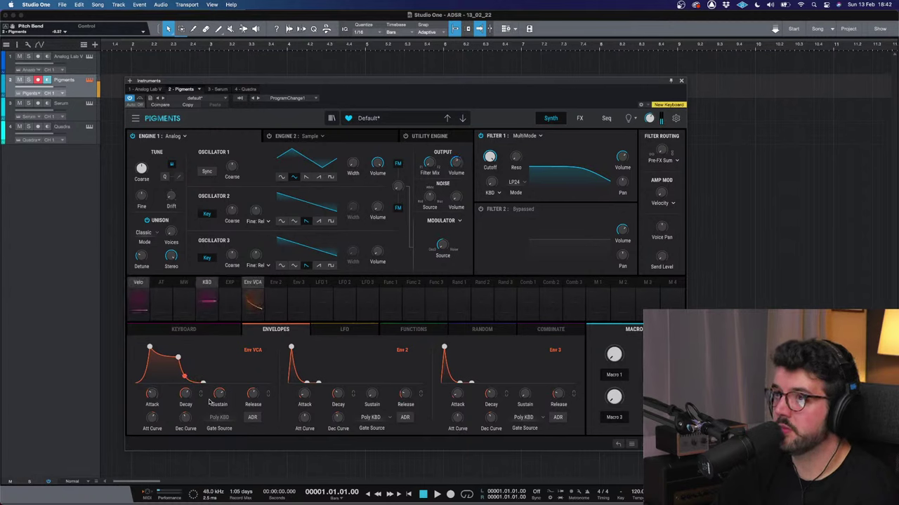
pyautogui.moveTo(218, 393); pyautogui.dragTo(183, 396)
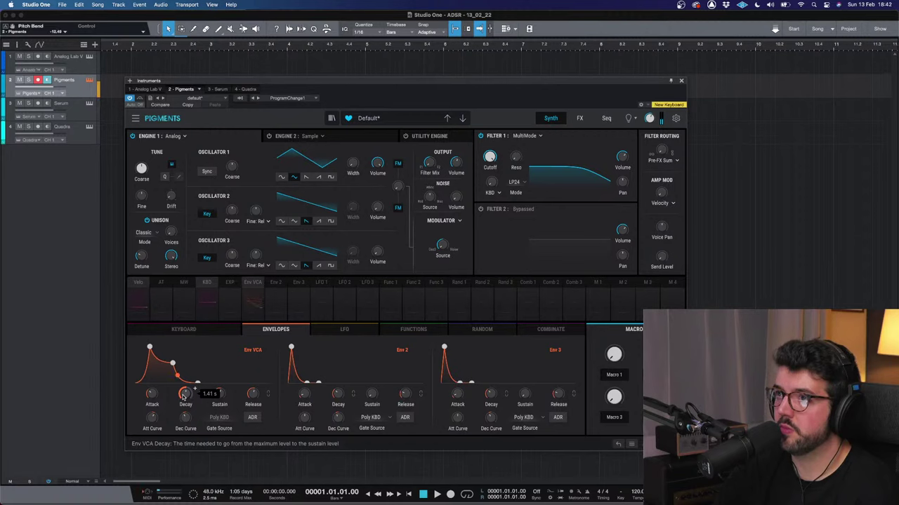
pyautogui.moveTo(184, 397); pyautogui.dragTo(184, 398)
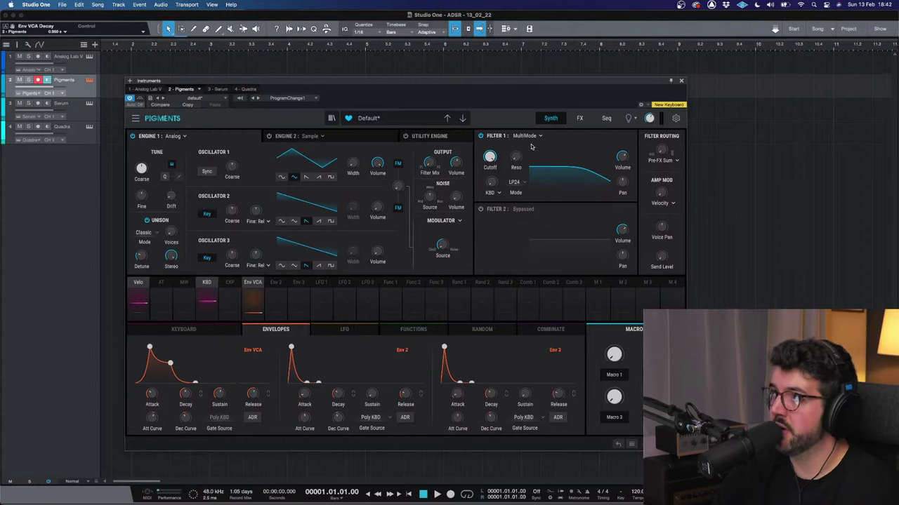
# Step: Try the patch with Filter 1 bypassed, and switch the filter back on
pyautogui.click(481, 135)
pyautogui.click(481, 135)
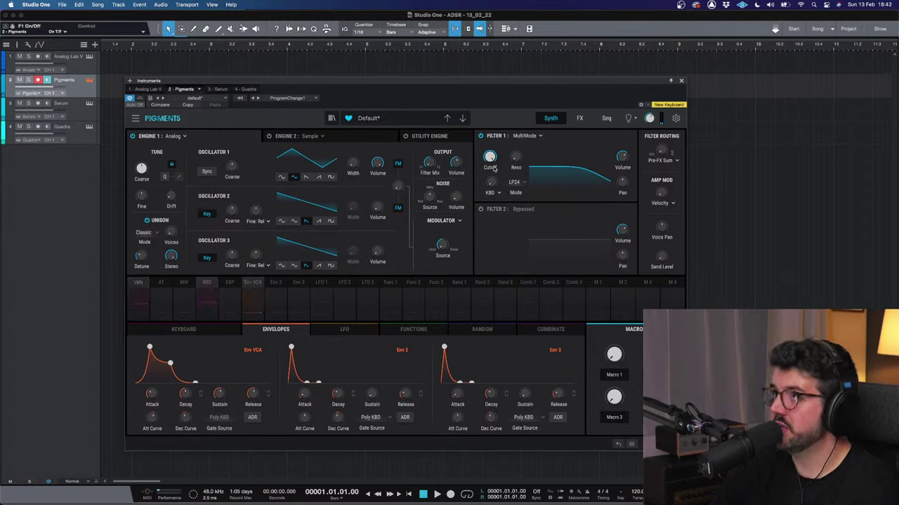
pyautogui.moveTo(491, 160)
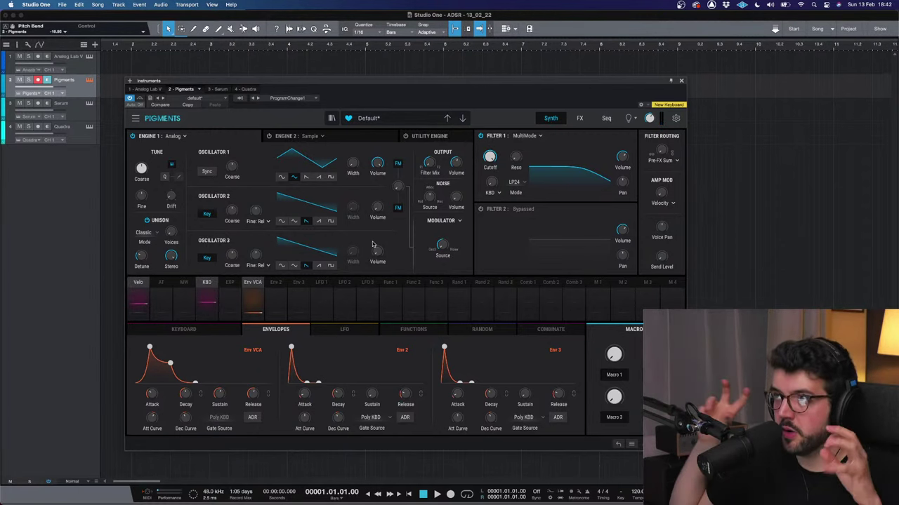
# Step: Set Oscillator 2 to a rising ramp wave, raise its volume to about -9 dB and set its coarse pitch to 12 semitones
pyautogui.click(320, 221)
pyautogui.moveTo(377, 207); pyautogui.dragTo(386, 202)
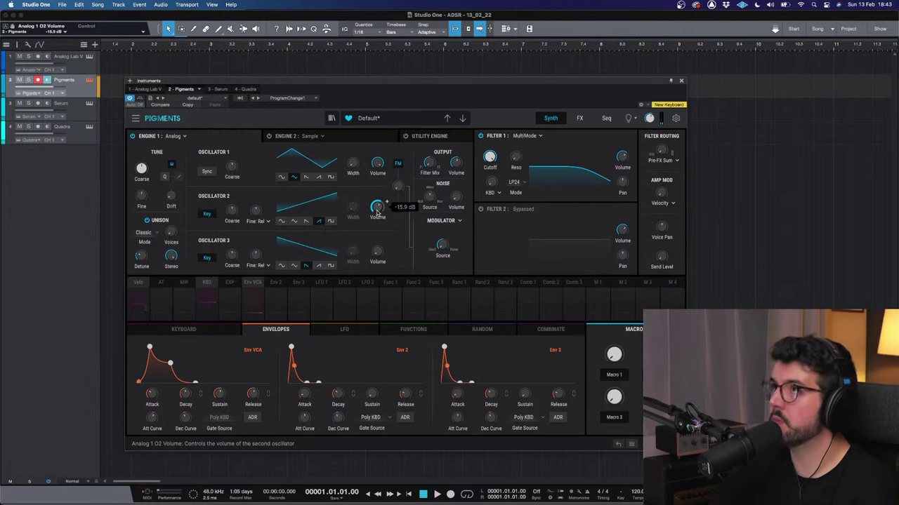
pyautogui.scroll(5, 377, 207)
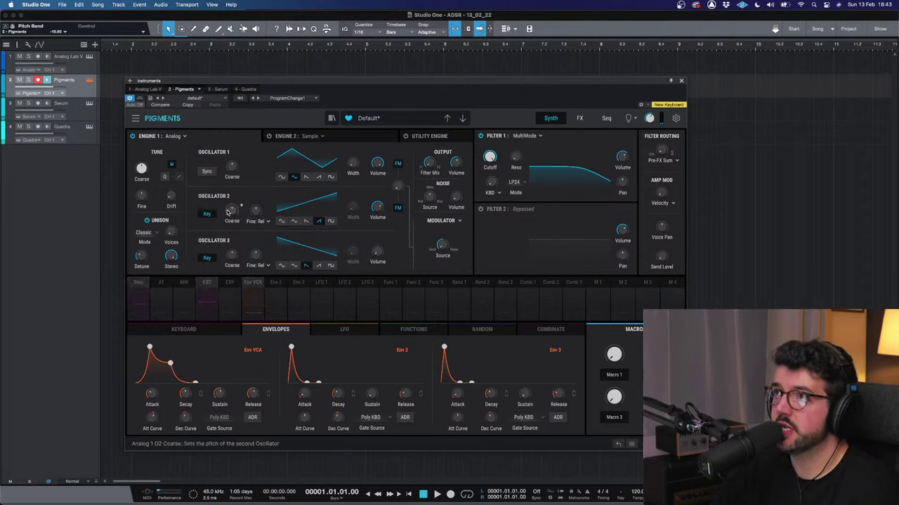
pyautogui.moveTo(241, 206); pyautogui.dragTo(240, 205)
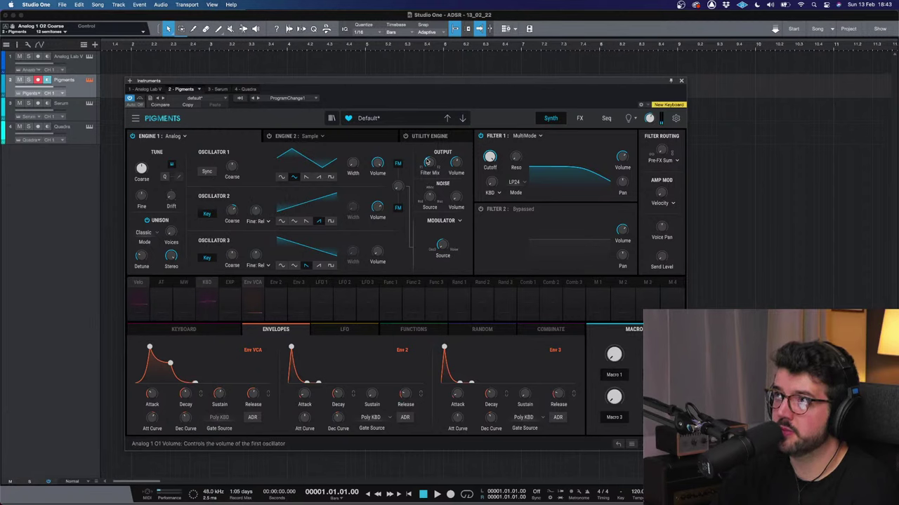
# Step: Lower Filter 1's cutoff to about 2 kHz and set Oscillator 2's volume to about -8.54 dB
pyautogui.moveTo(497, 153); pyautogui.dragTo(492, 165)
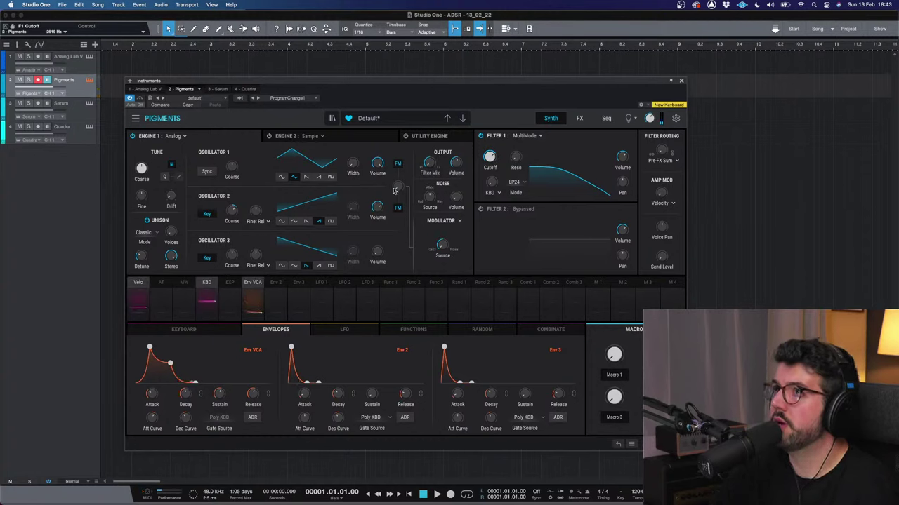
pyautogui.moveTo(384, 209)
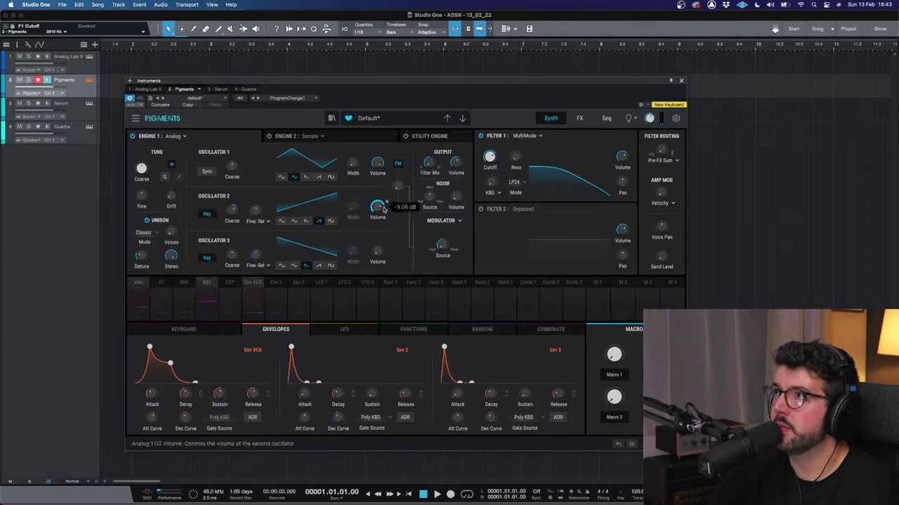
pyautogui.moveTo(384, 209); pyautogui.dragTo(377, 207)
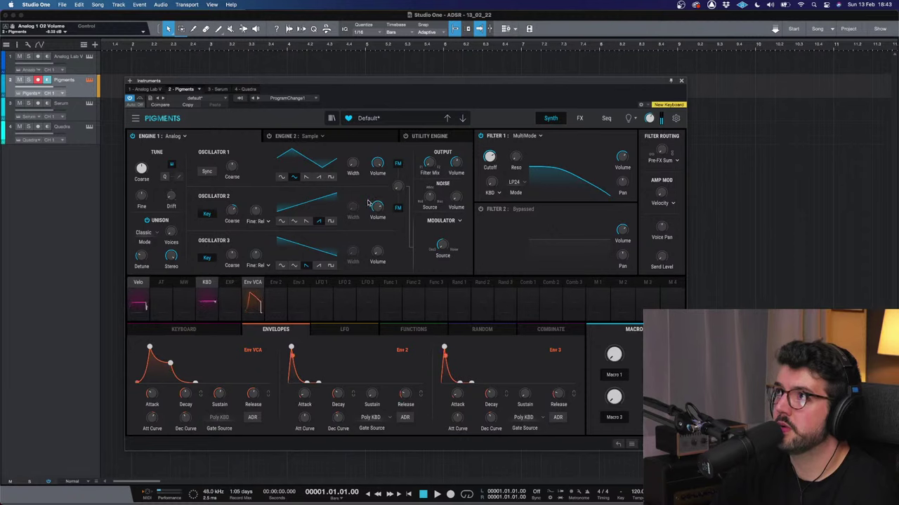
pyautogui.moveTo(384, 202)
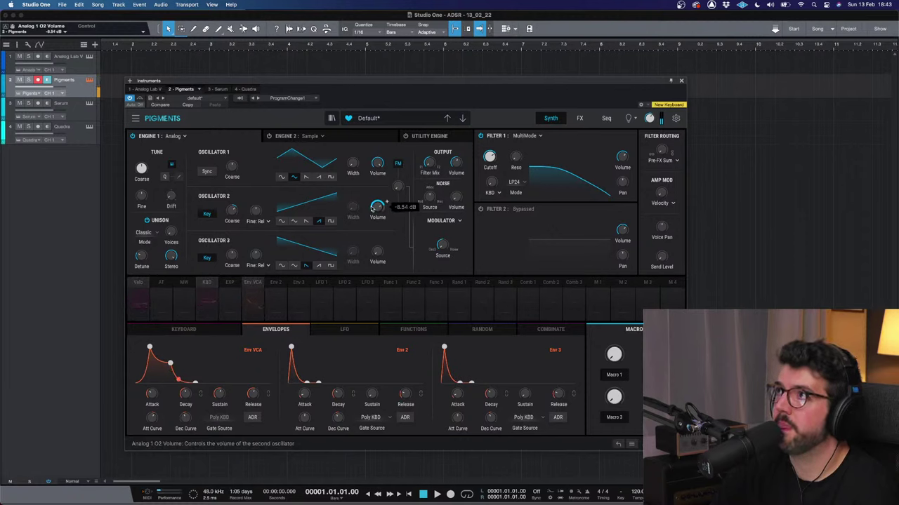
pyautogui.moveTo(424, 193)
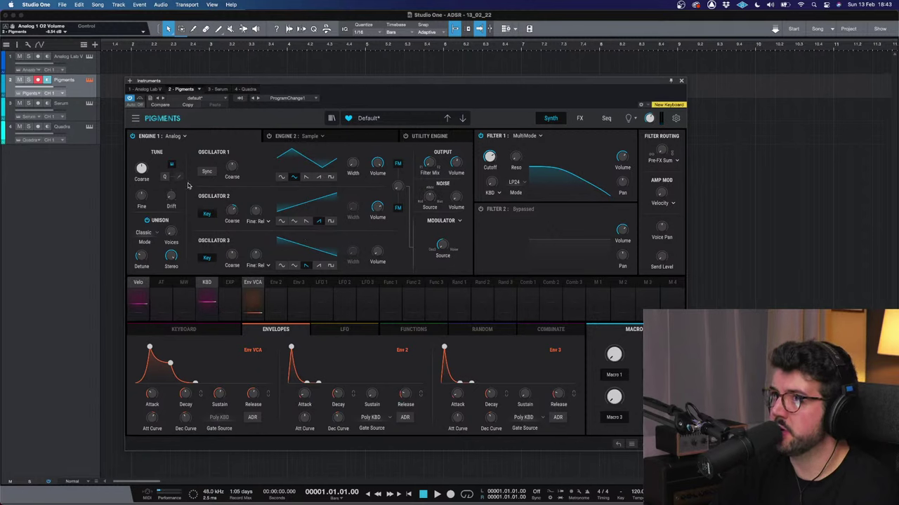
# Step: Change Filter 1's mode to HP12 and set its cutoff to about 124 Hz
pyautogui.click(490, 158)
pyautogui.moveTo(489, 157); pyautogui.dragTo(491, 180)
pyautogui.click(515, 185)
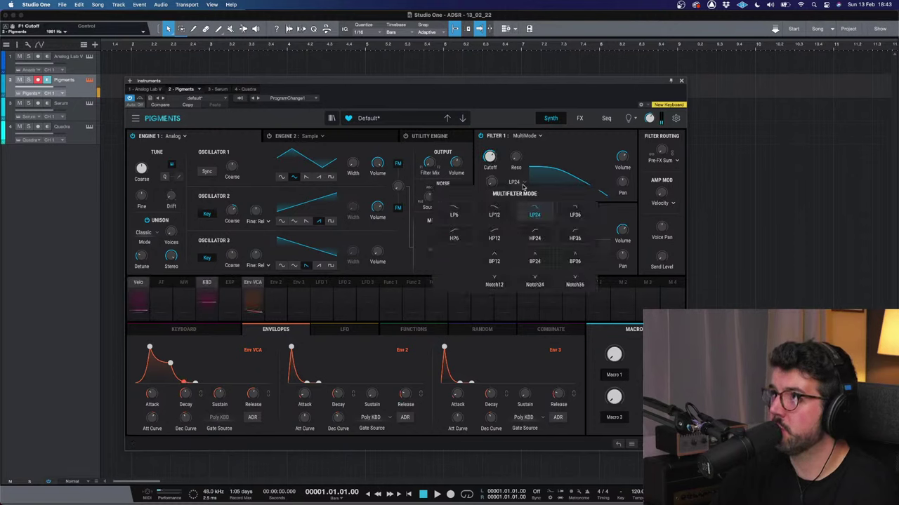
pyautogui.click(495, 232)
pyautogui.moveTo(489, 157); pyautogui.dragTo(491, 190)
pyautogui.moveTo(489, 157); pyautogui.dragTo(499, 149)
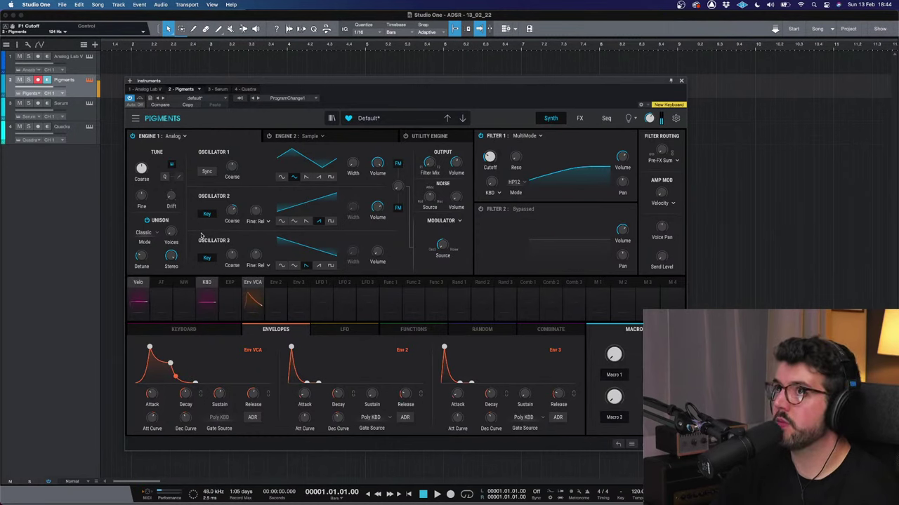
# Step: Switch off Engine 1's unison and set Oscillator 3 to a sine wave tuned to -12 semitones
pyautogui.click(147, 222)
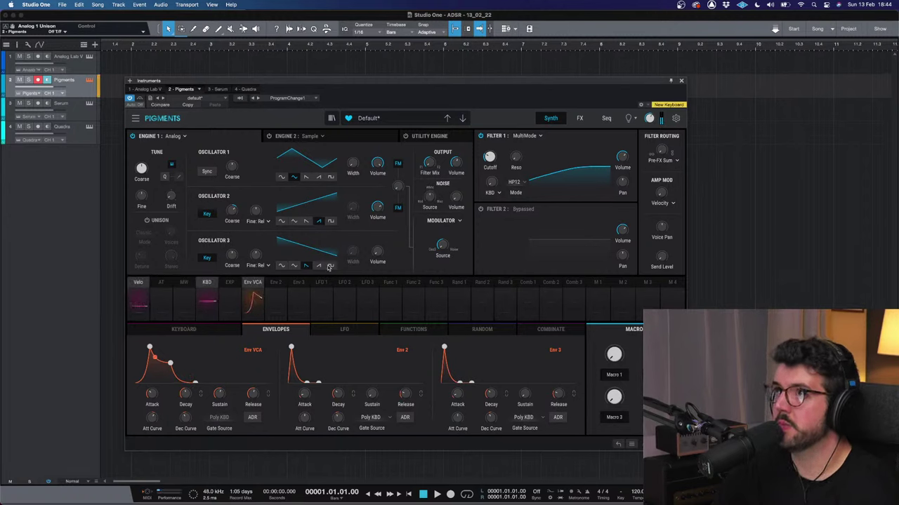
pyautogui.click(282, 266)
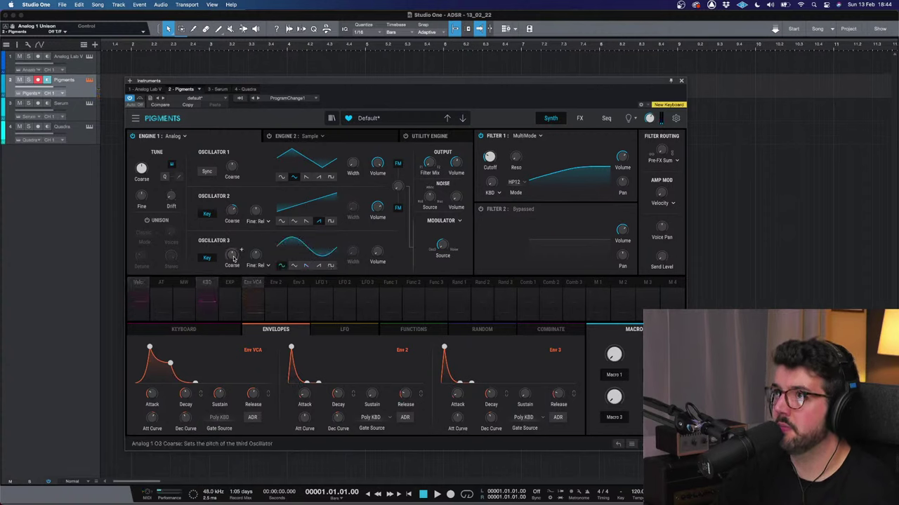
pyautogui.scroll(-7, 241, 250)
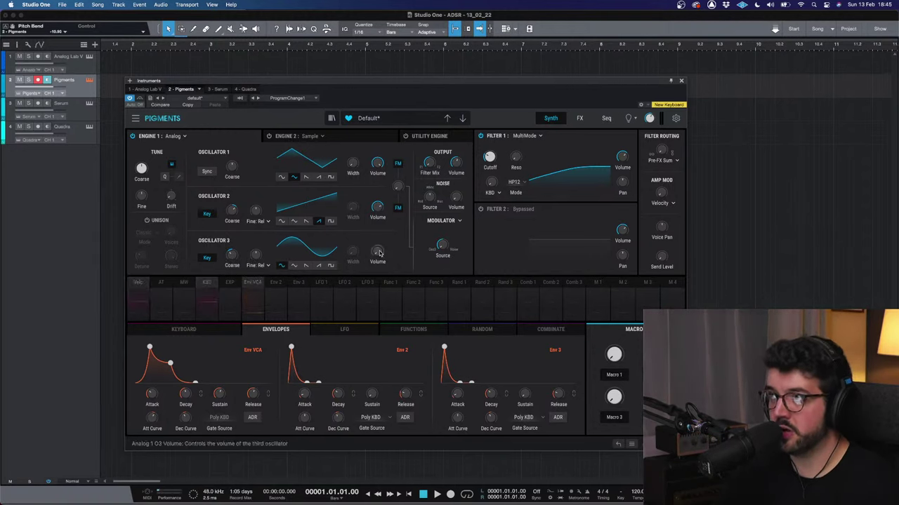
# Step: Raise Oscillator 3's volume to blend the low sine wave with the other two oscillators
pyautogui.moveTo(376, 255); pyautogui.dragTo(376, 243)
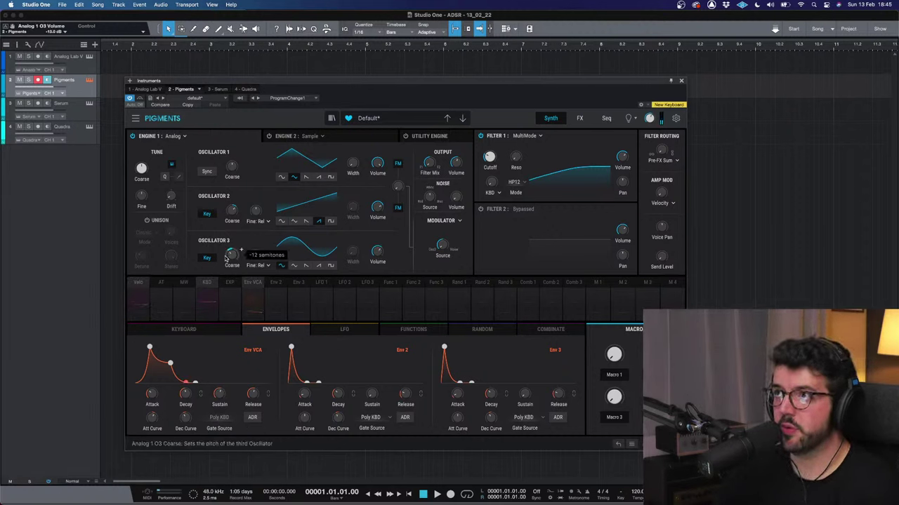
pyautogui.moveTo(376, 254); pyautogui.dragTo(374, 247)
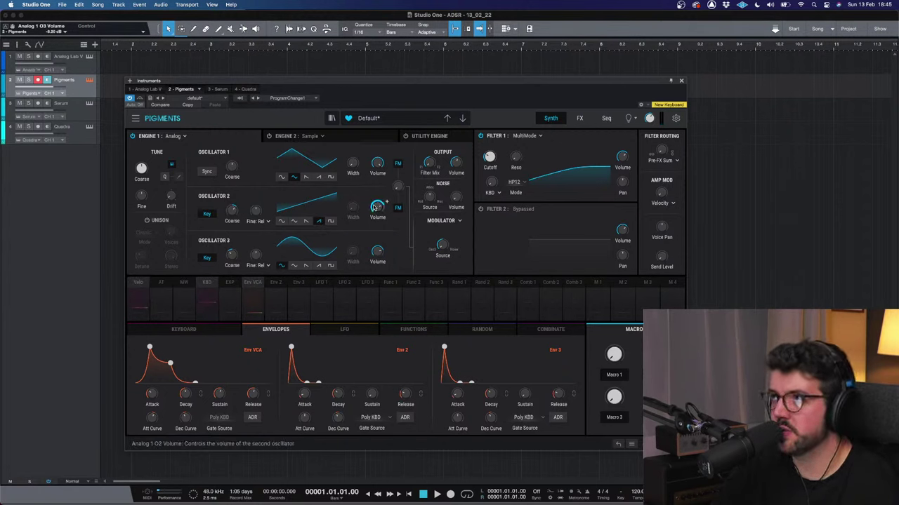
pyautogui.moveTo(376, 208)
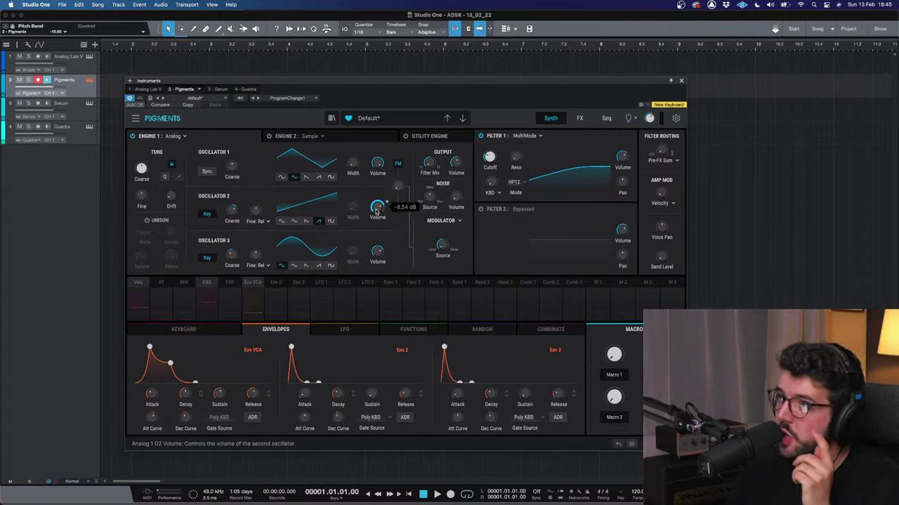
# Step: Look at the Functions modulators, return to the envelopes, and set Filter 1's cutoff to about 176 Hz
pyautogui.click(430, 330)
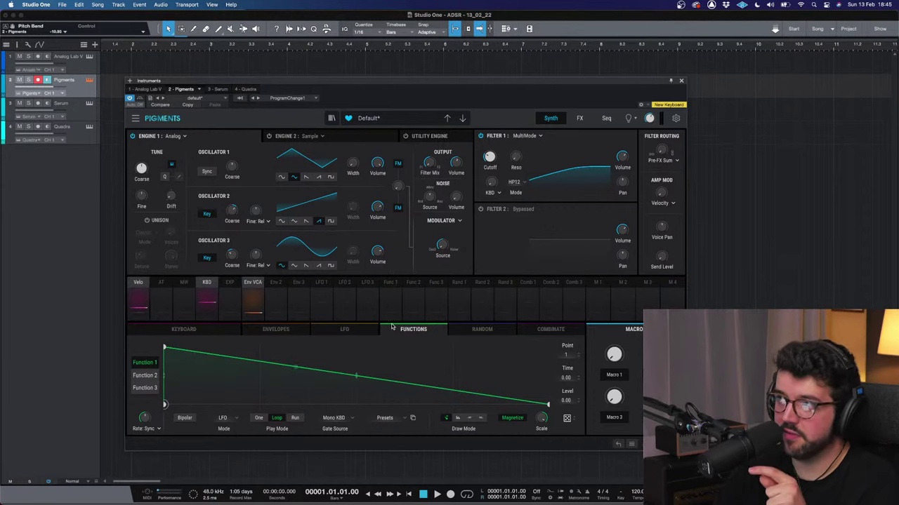
pyautogui.click(288, 330)
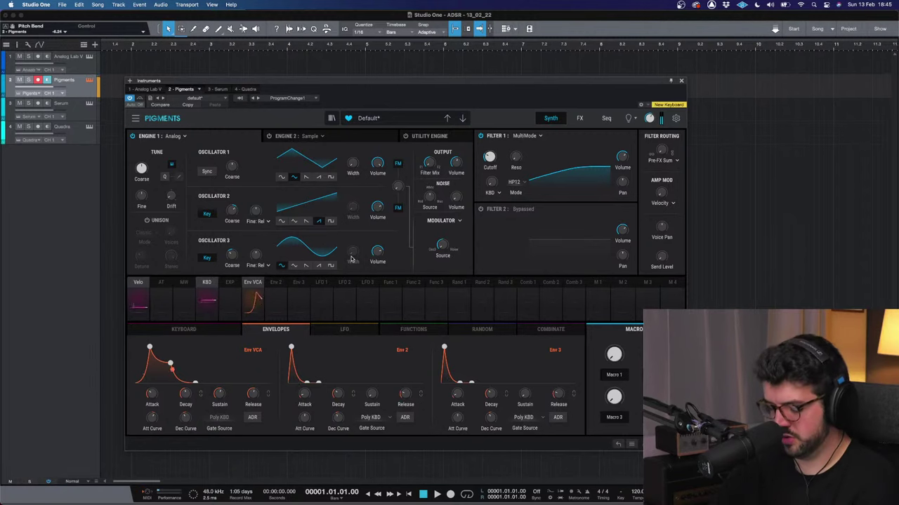
pyautogui.moveTo(498, 153)
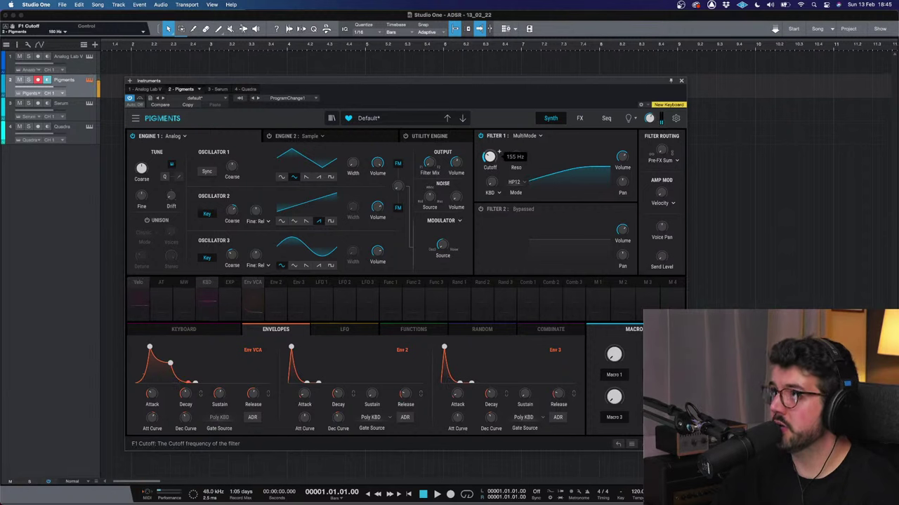
pyautogui.moveTo(491, 156); pyautogui.dragTo(489, 163)
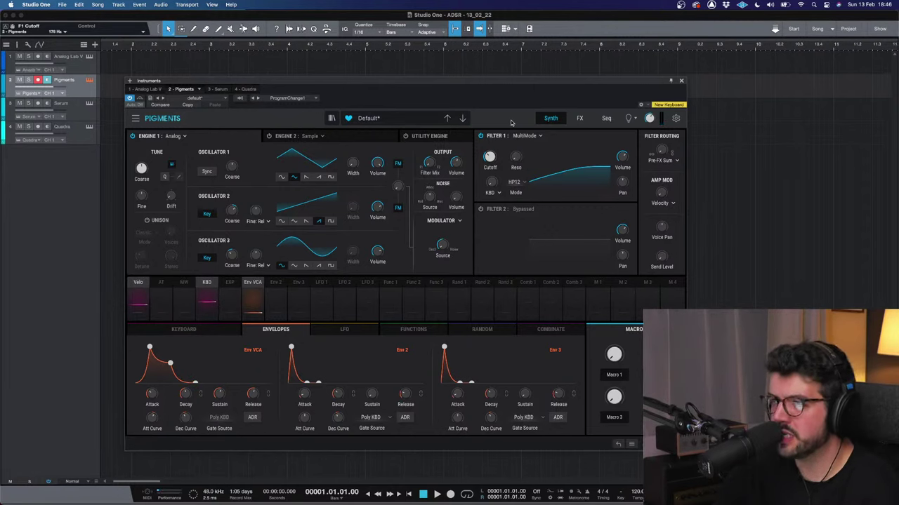
# Step: Set the reverb's dry/wet mix to 40% and the delay's to about 23%, and return to the synth view
pyautogui.click(580, 120)
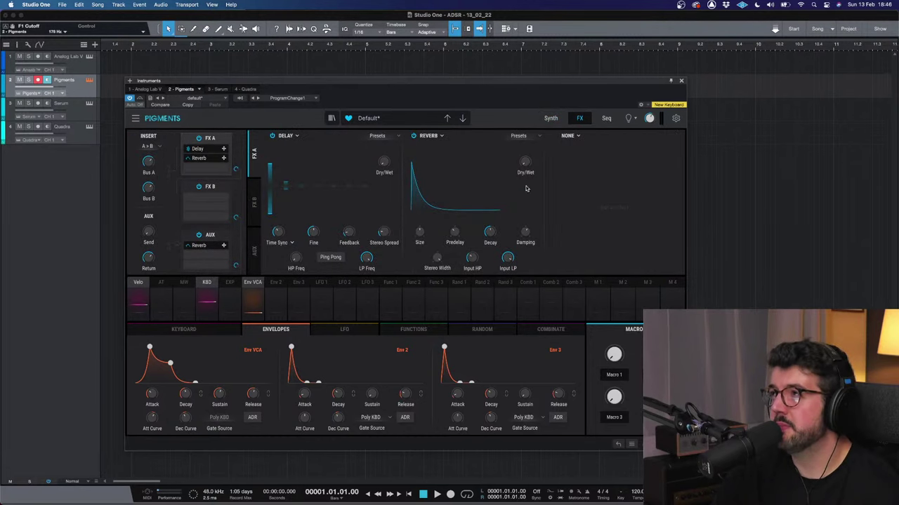
pyautogui.moveTo(530, 168)
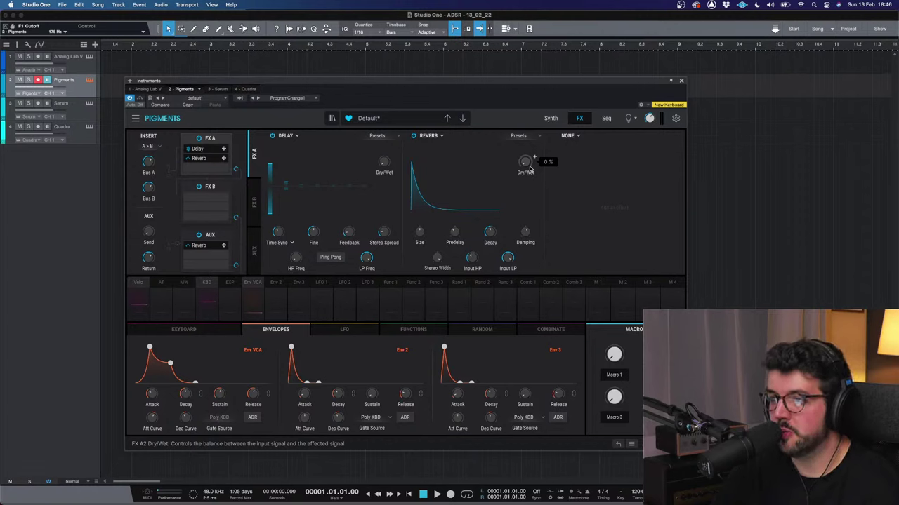
pyautogui.click(530, 169)
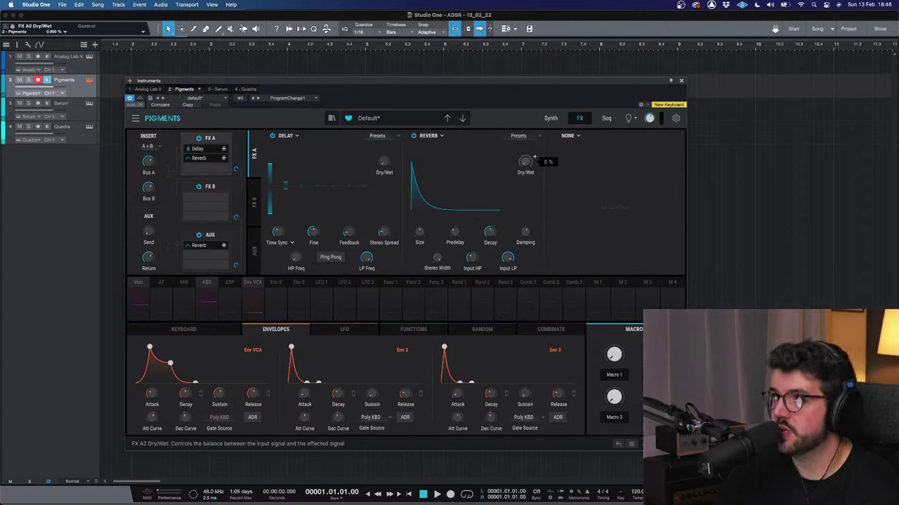
pyautogui.moveTo(535, 158); pyautogui.dragTo(534, 158)
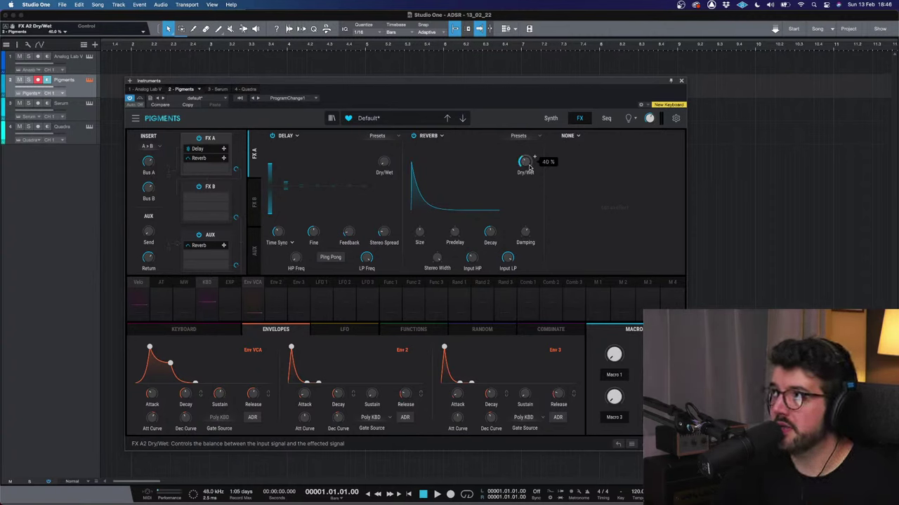
pyautogui.click(550, 120)
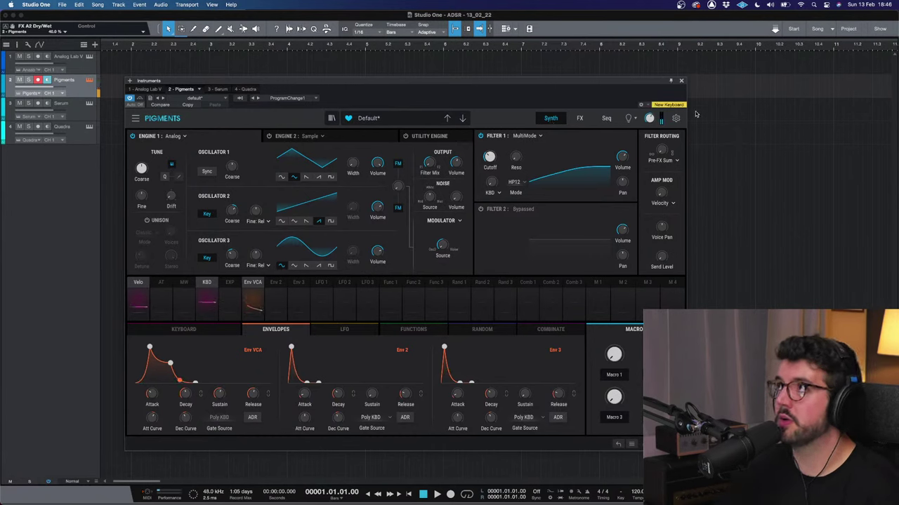
pyautogui.click(580, 118)
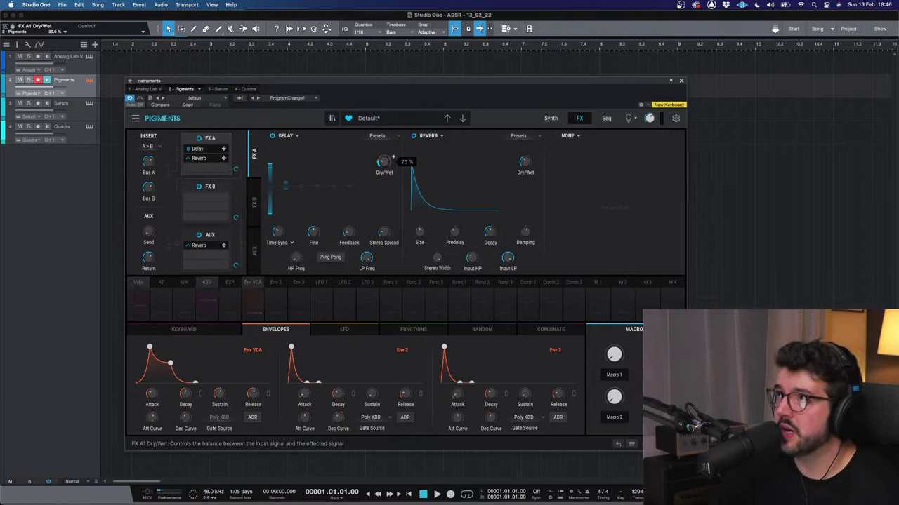
pyautogui.click(551, 120)
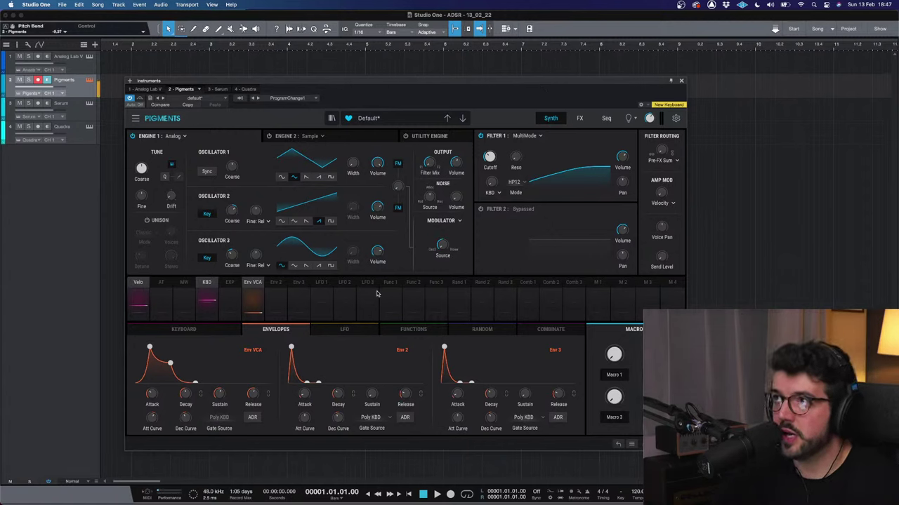
# Step: Route LFO 1 to Filter 1's cutoff with a modulation amount of 0.45
pyautogui.click(339, 330)
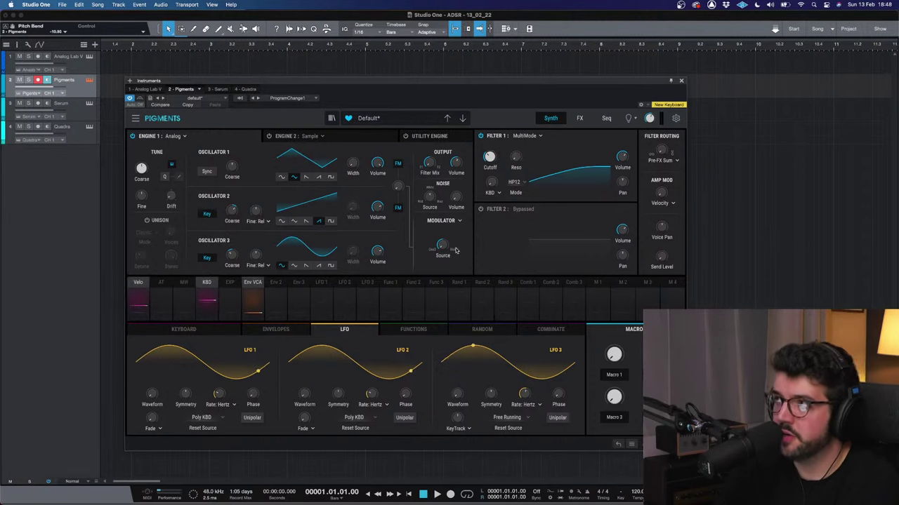
pyautogui.click(498, 154)
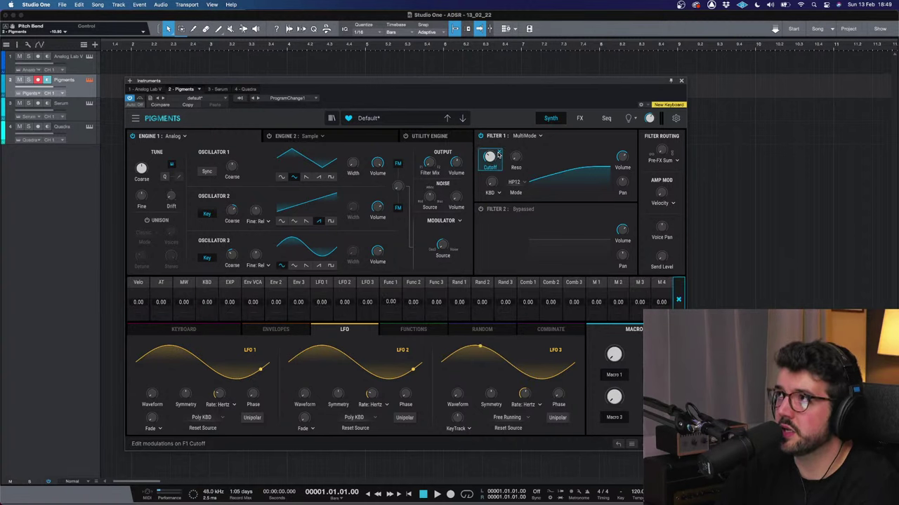
pyautogui.click(499, 154)
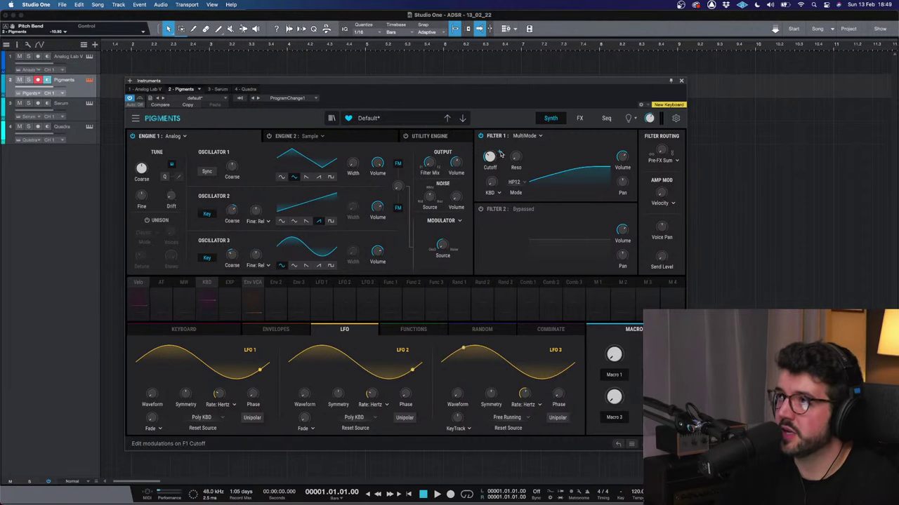
pyautogui.click(323, 284)
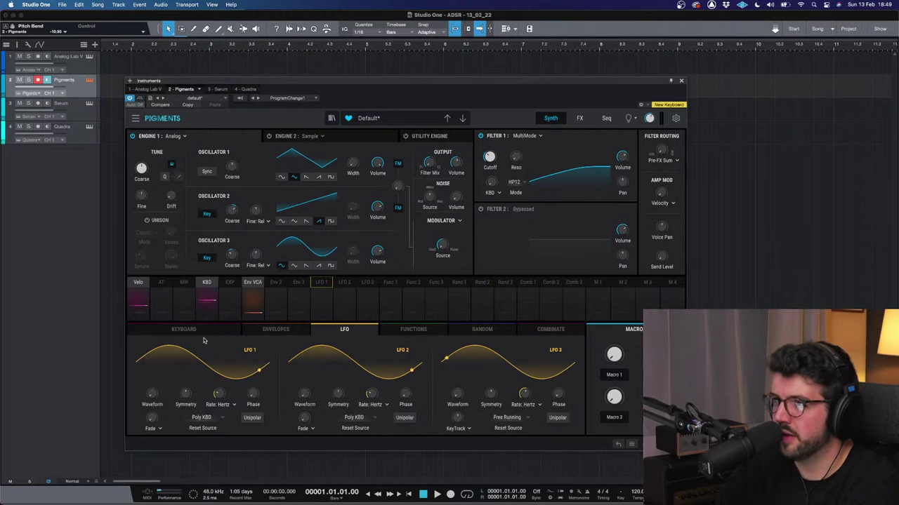
pyautogui.click(330, 287)
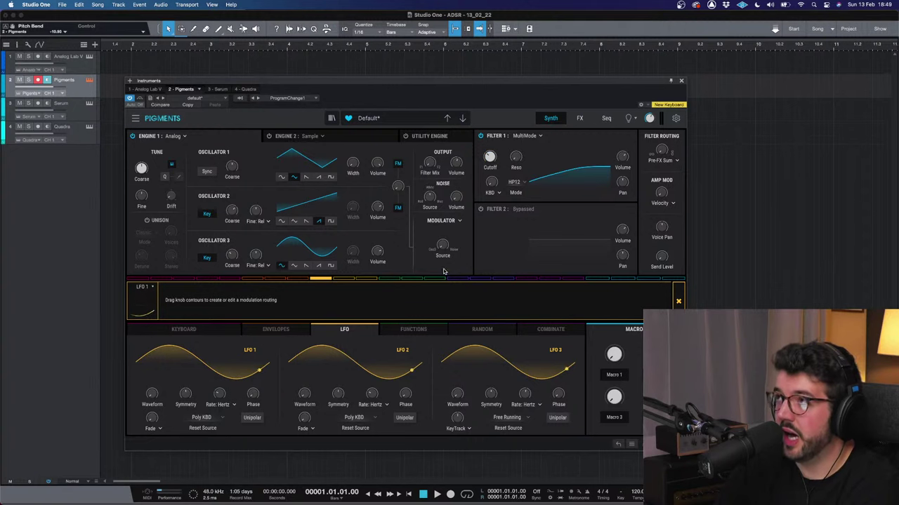
pyautogui.moveTo(494, 152)
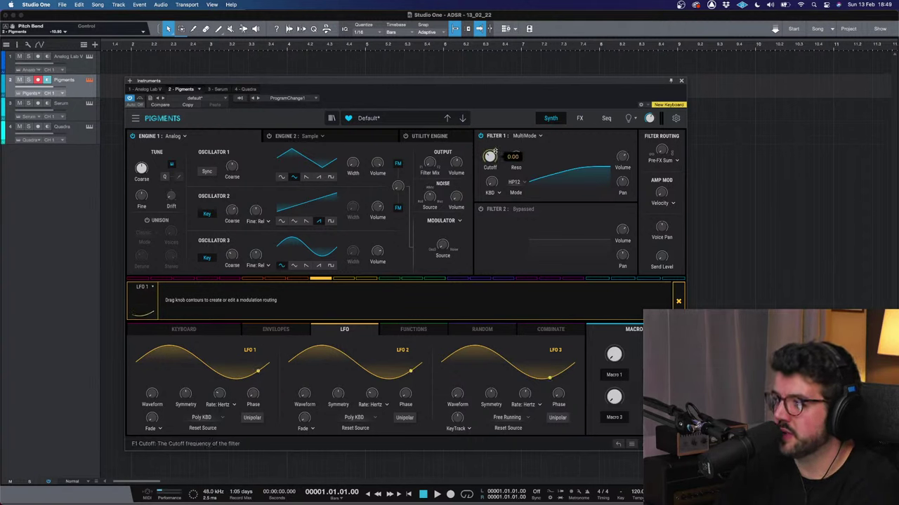
pyautogui.moveTo(494, 152); pyautogui.dragTo(496, 150)
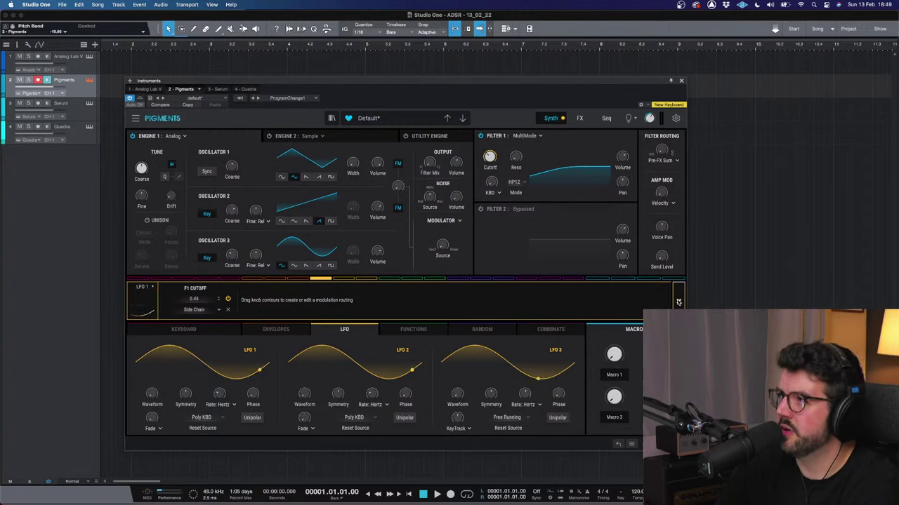
pyautogui.click(678, 301)
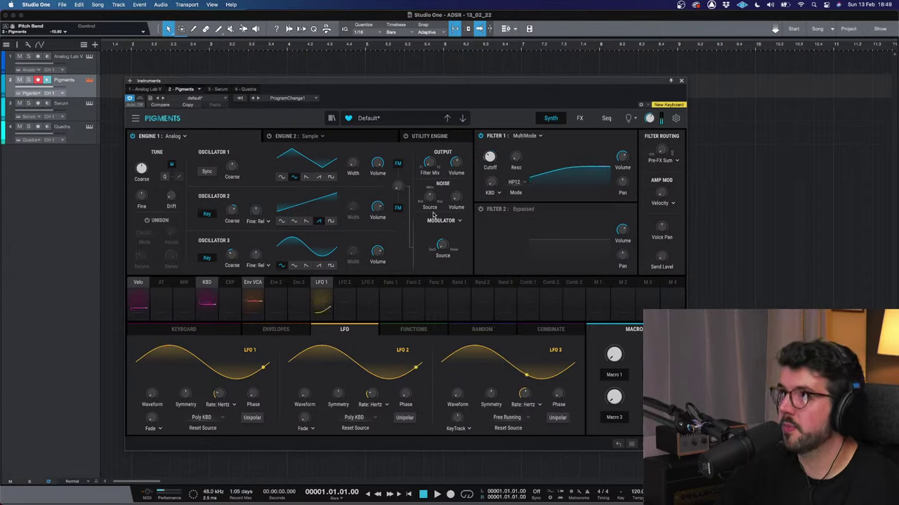
# Step: Change Filter 1's mode to LP12 and raise LFO 1's rate so the cutoff wobbles faster
pyautogui.click(521, 183)
pyautogui.click(495, 214)
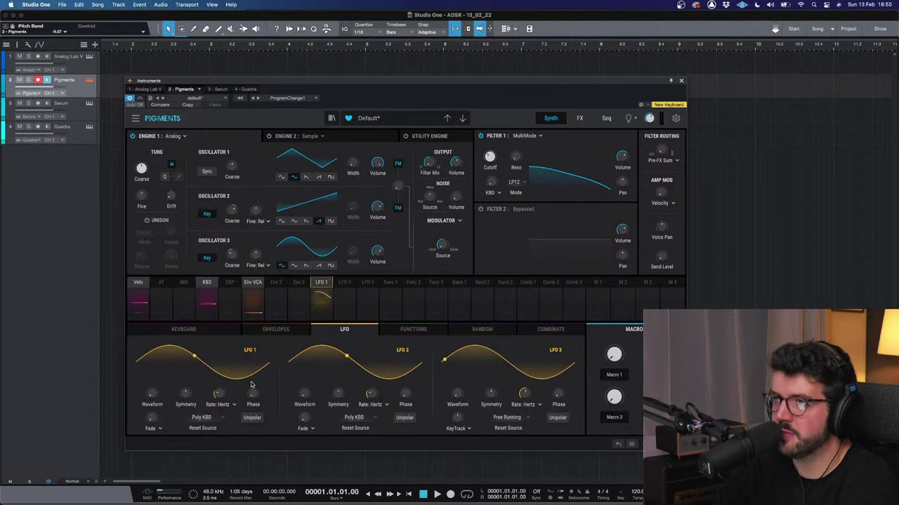
pyautogui.moveTo(216, 394)
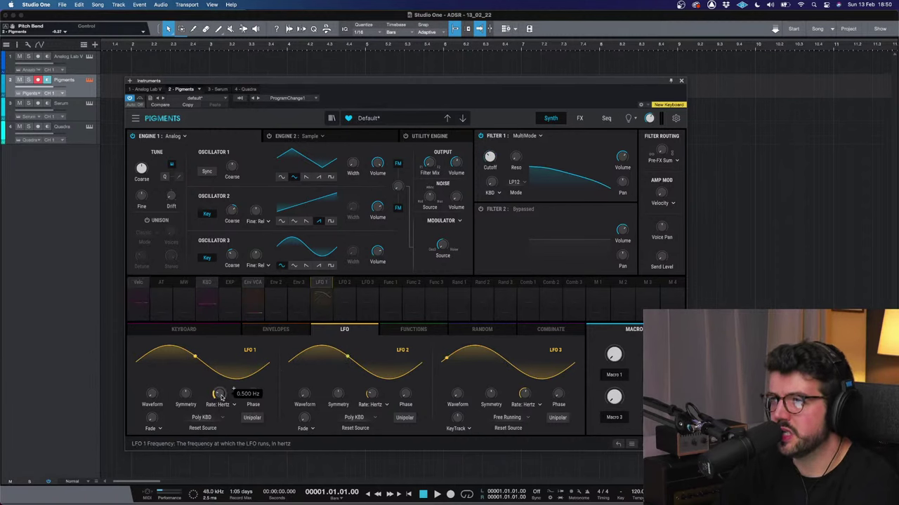
pyautogui.moveTo(221, 397); pyautogui.dragTo(209, 380)
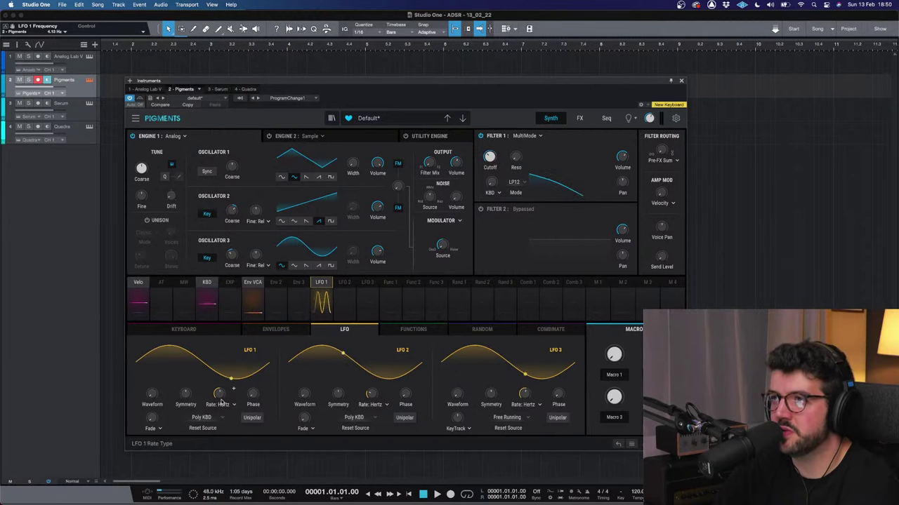
pyautogui.moveTo(223, 400); pyautogui.dragTo(236, 396)
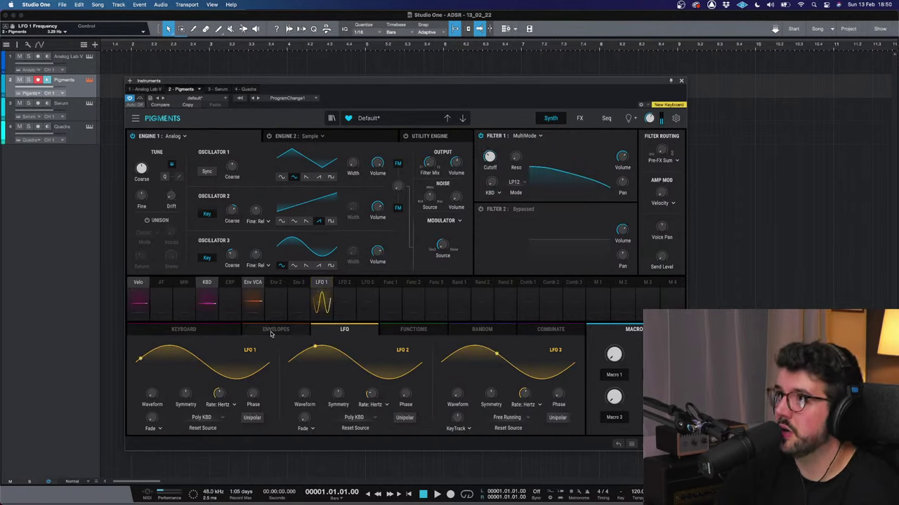
pyautogui.moveTo(221, 395); pyautogui.dragTo(233, 390)
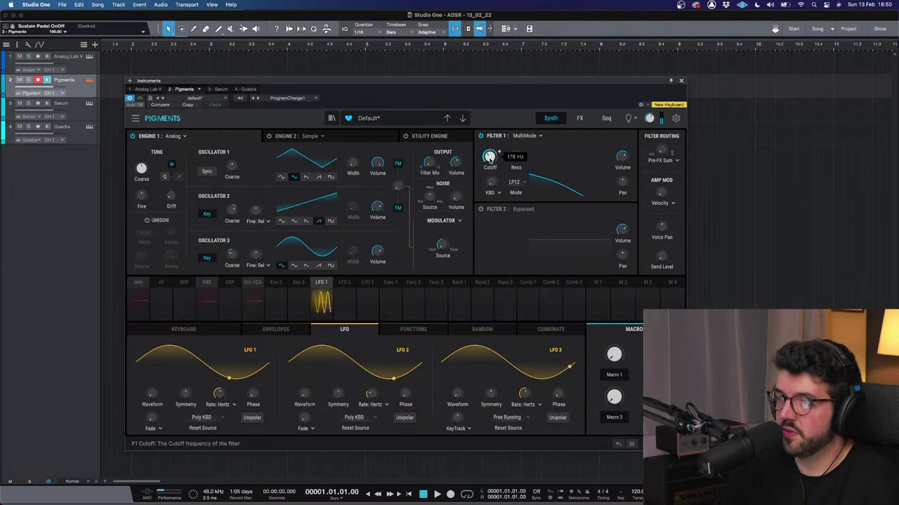
# Step: Sweep Filter 1's cutoff up to about 666 Hz and bring it back down to about 204 Hz
pyautogui.moveTo(491, 158); pyautogui.dragTo(498, 152)
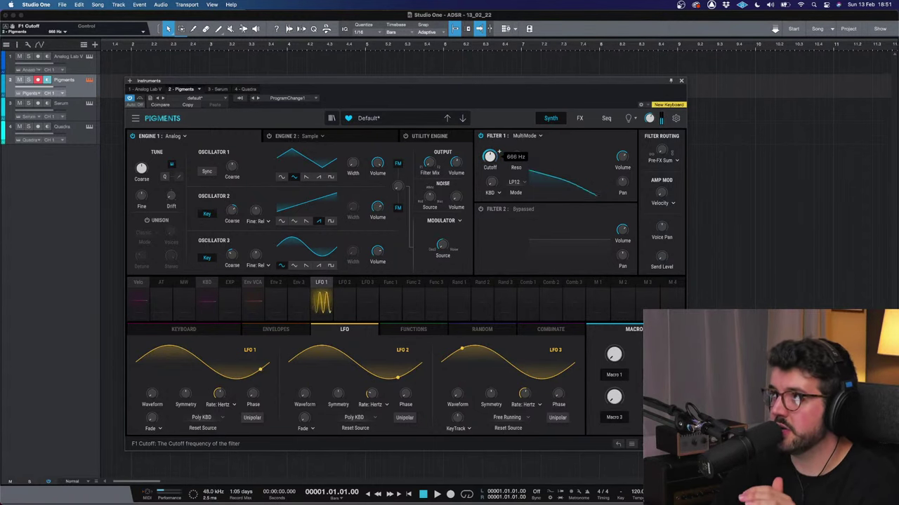
pyautogui.moveTo(498, 153); pyautogui.dragTo(491, 158)
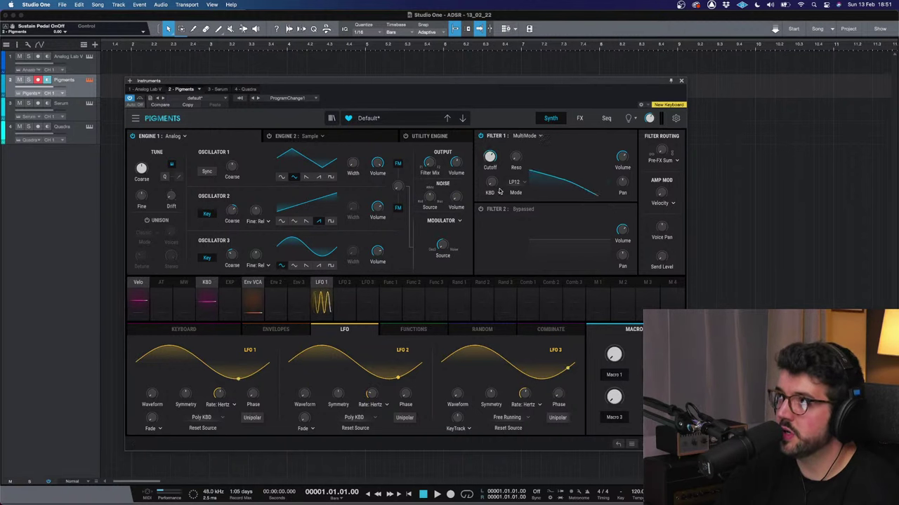
pyautogui.moveTo(496, 154)
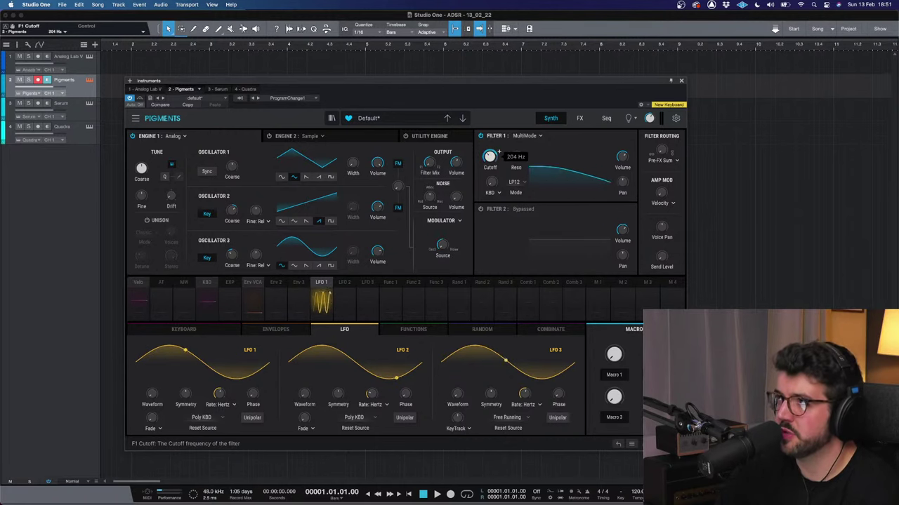
# Step: Add LFO 2 as a second modulator of Filter 1's cutoff with an amount of 0.12
pyautogui.click(347, 282)
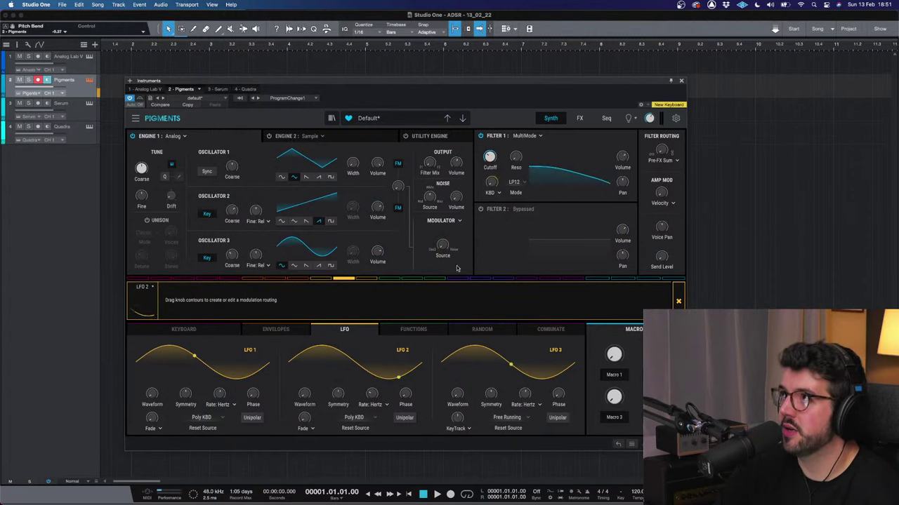
pyautogui.click(678, 300)
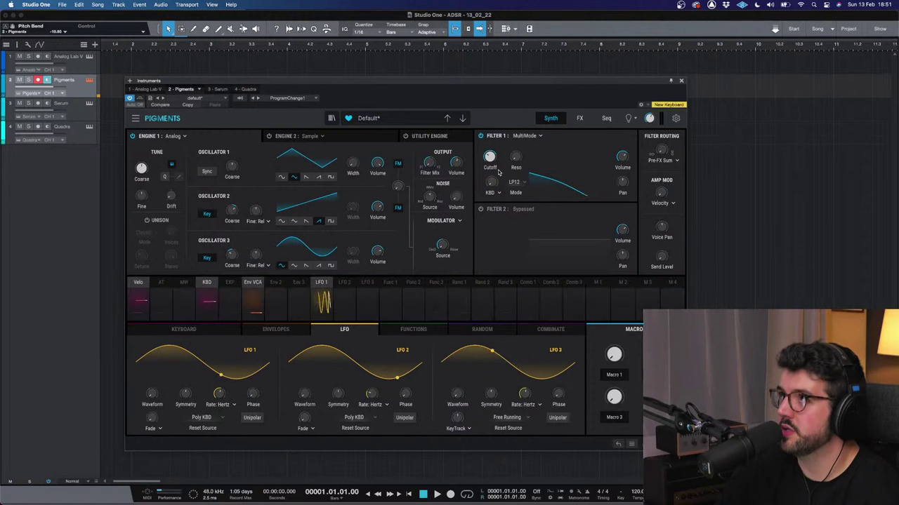
pyautogui.click(491, 155)
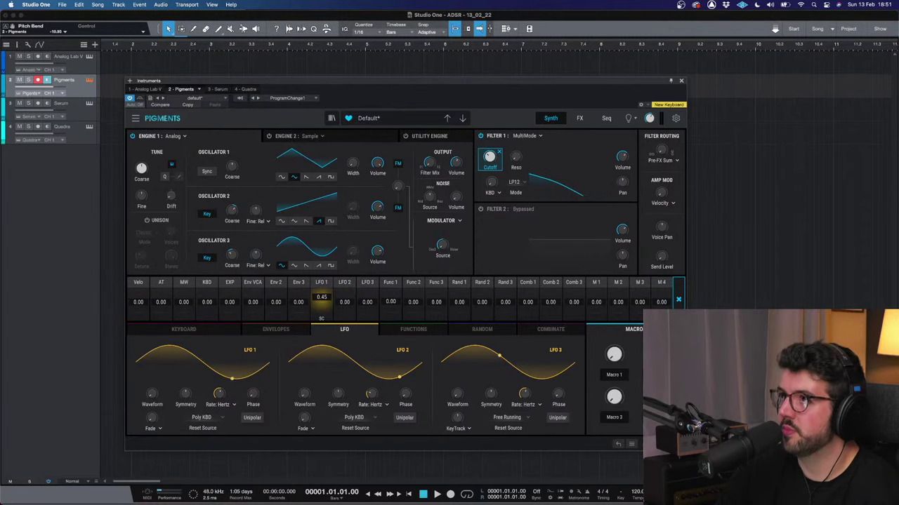
pyautogui.moveTo(344, 304)
pyautogui.mouseDown()
pyautogui.moveTo(344, 289)
pyautogui.moveTo(344, 303)
pyautogui.mouseUp()
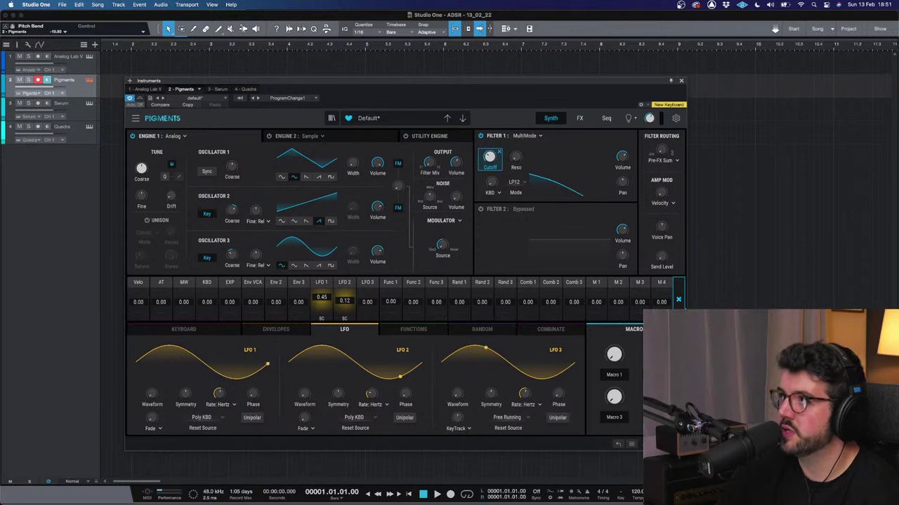
pyautogui.click(443, 348)
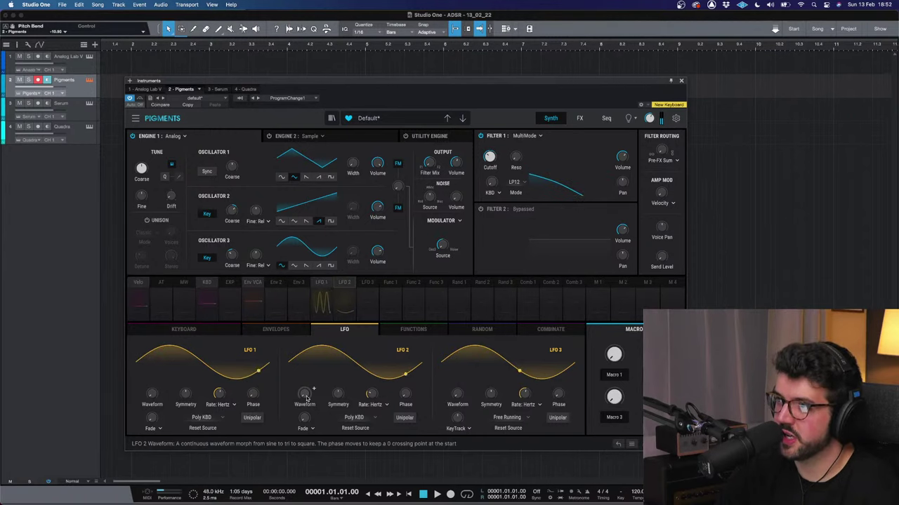
# Step: Try triangle and square waveforms on LFO 2 and a square on LFO 1, returning both LFOs to sine
pyautogui.moveTo(306, 401)
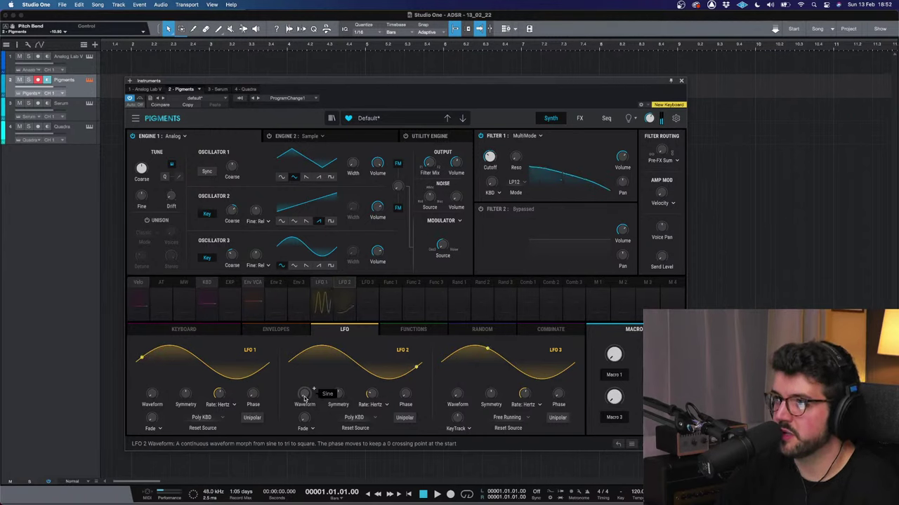
pyautogui.scroll(10, 304, 394)
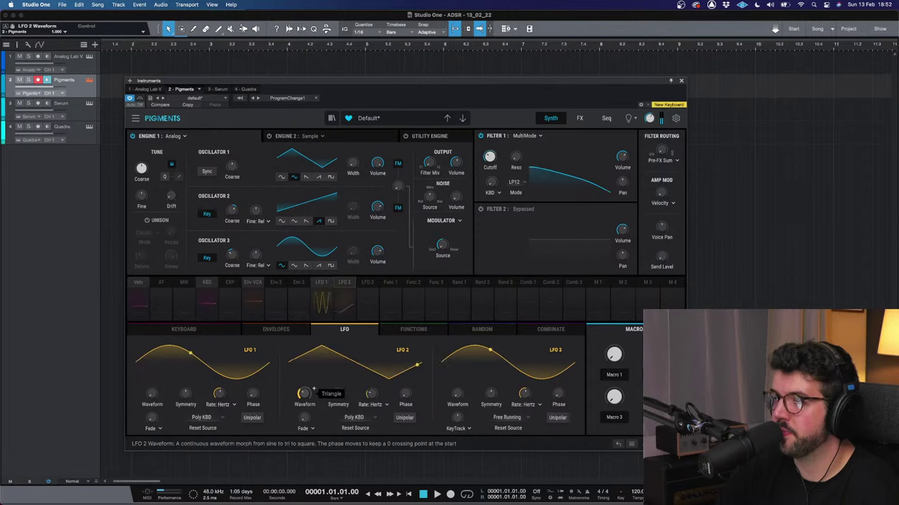
pyautogui.scroll(5, 313, 389)
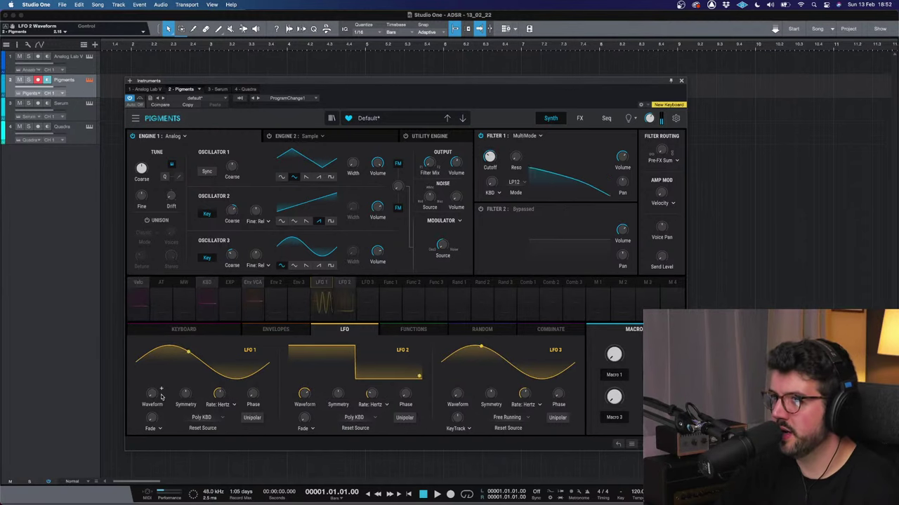
pyautogui.moveTo(157, 398)
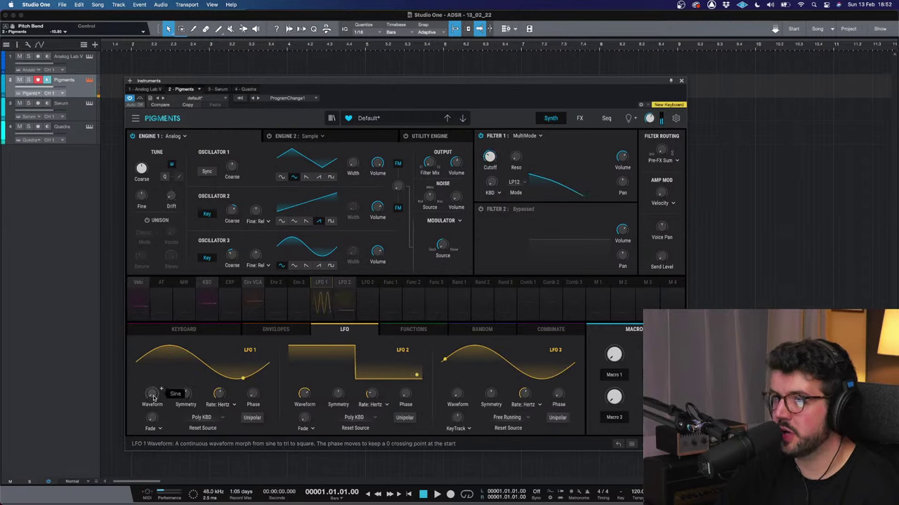
pyautogui.moveTo(151, 396); pyautogui.dragTo(160, 388)
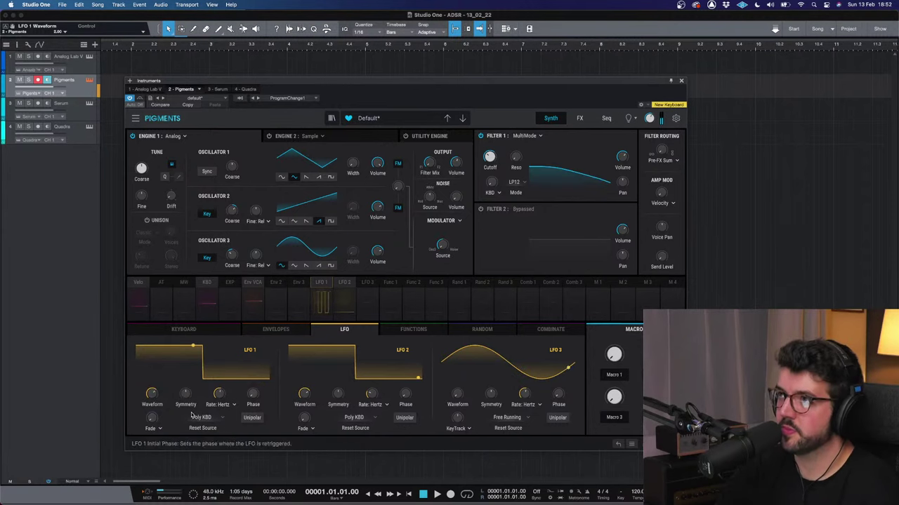
pyautogui.moveTo(160, 388); pyautogui.dragTo(161, 394)
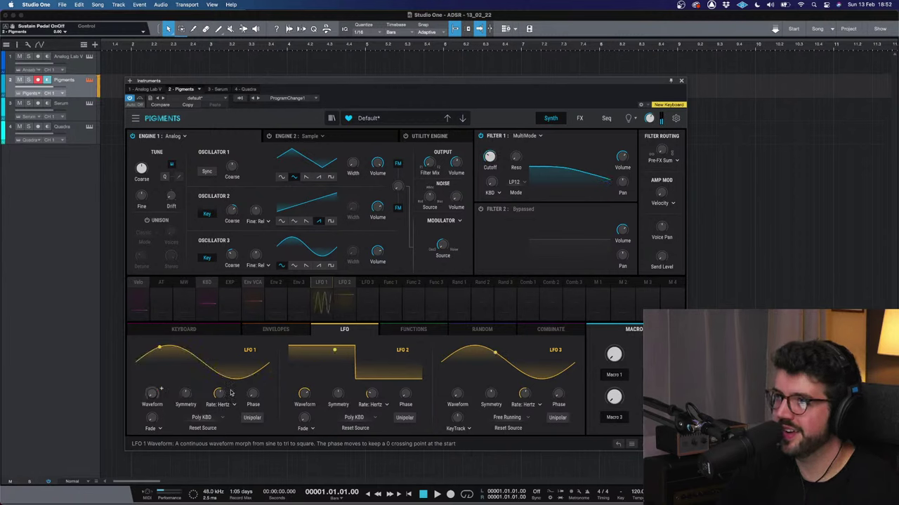
pyautogui.moveTo(300, 392); pyautogui.dragTo(300, 394)
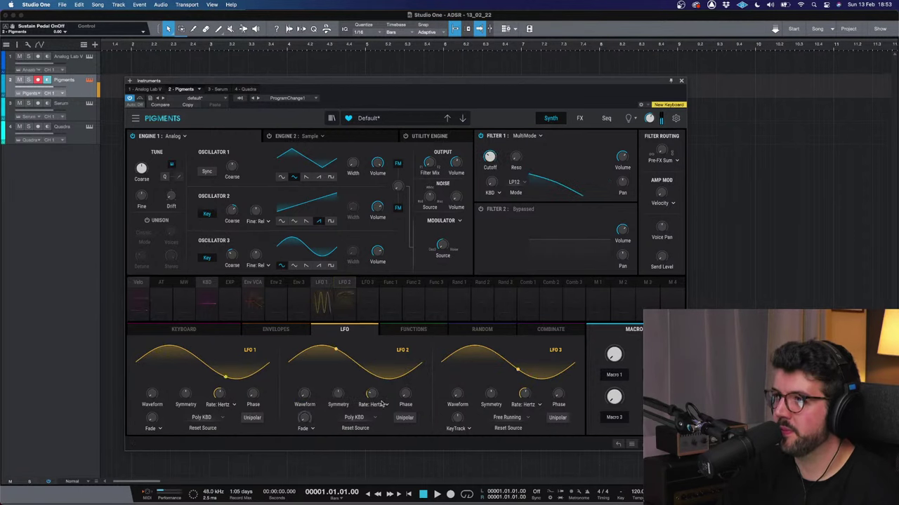
# Step: Switch LFO 2 to unipolar and try LFO 1's fade-in, leaving the fade at 1 ms
pyautogui.click(404, 417)
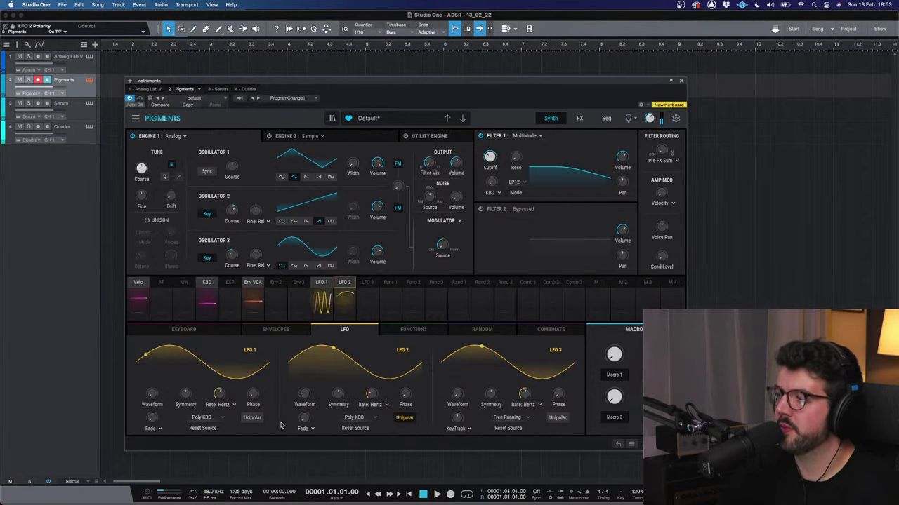
pyautogui.moveTo(306, 397)
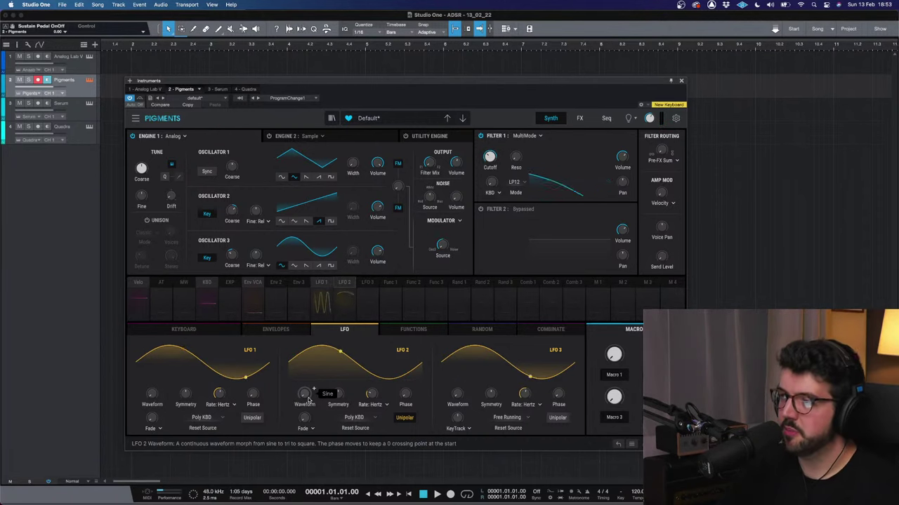
pyautogui.click(291, 331)
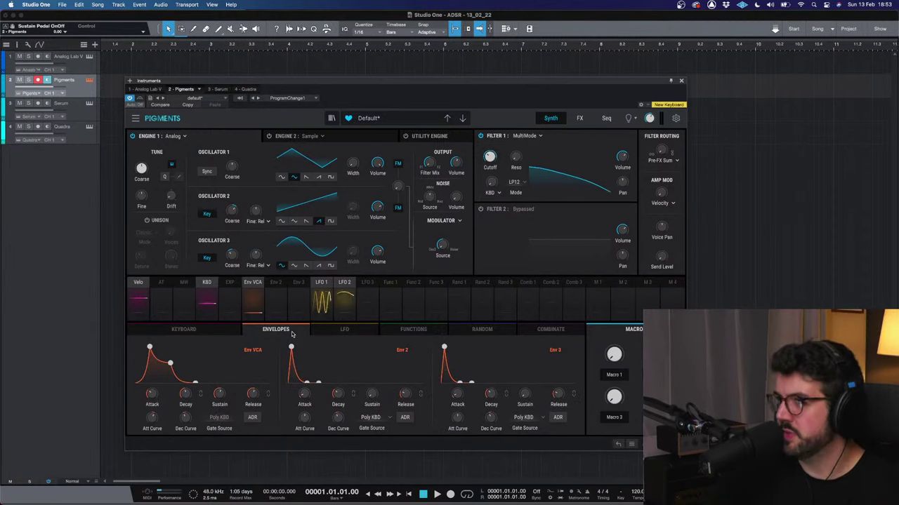
pyautogui.click(352, 330)
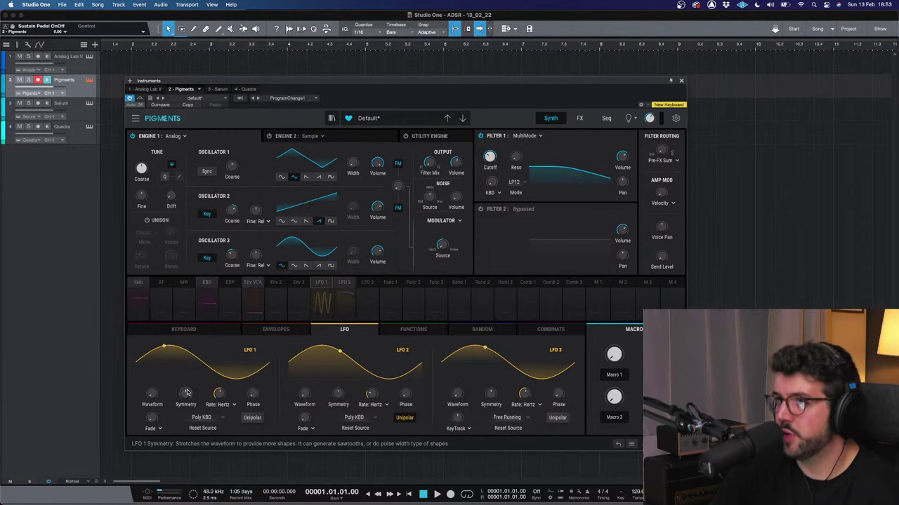
pyautogui.moveTo(152, 395); pyautogui.dragTo(152, 427)
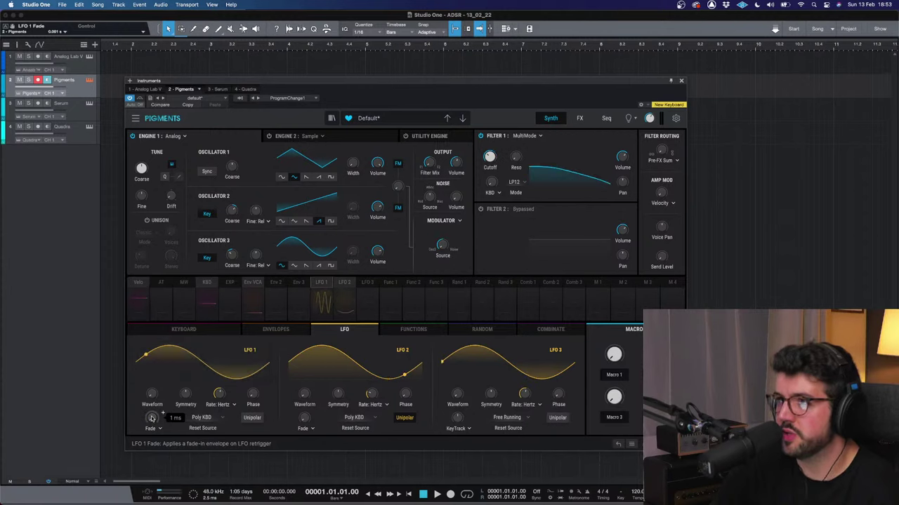
# Step: Review the envelope shapes and the modulation routings assigned to Env VCA and LFO 1
pyautogui.click(275, 329)
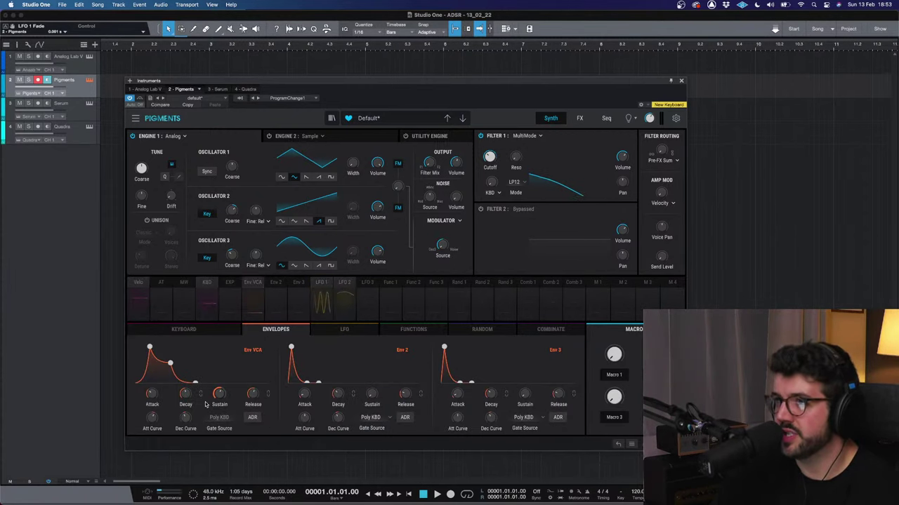
pyautogui.click(333, 330)
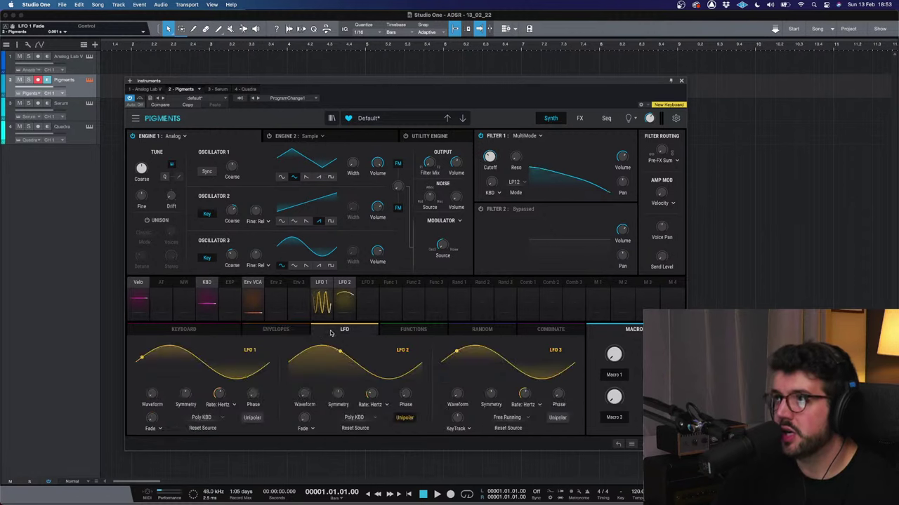
pyautogui.moveTo(186, 398)
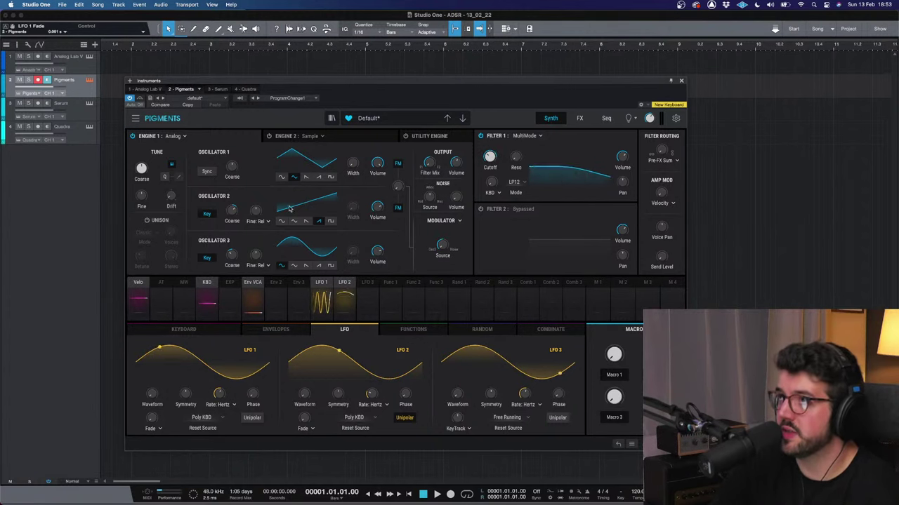
pyautogui.click(252, 284)
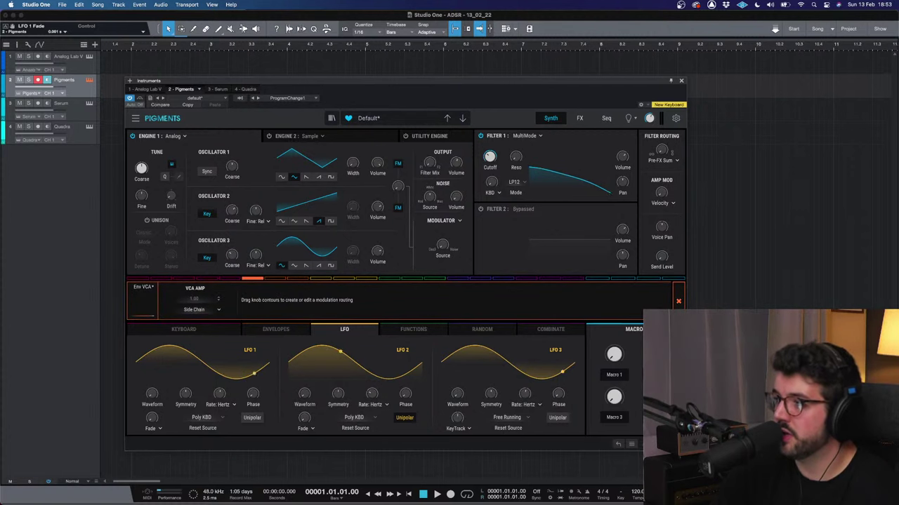
pyautogui.click(678, 301)
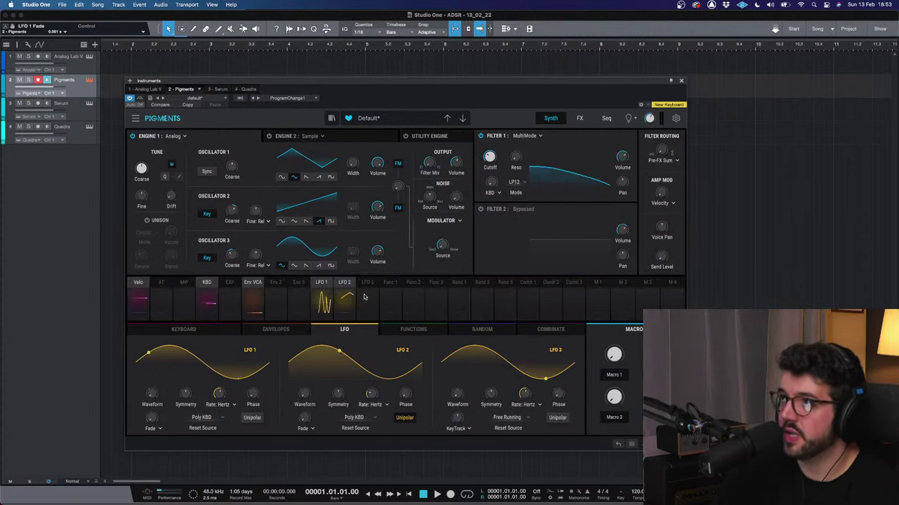
pyautogui.click(316, 285)
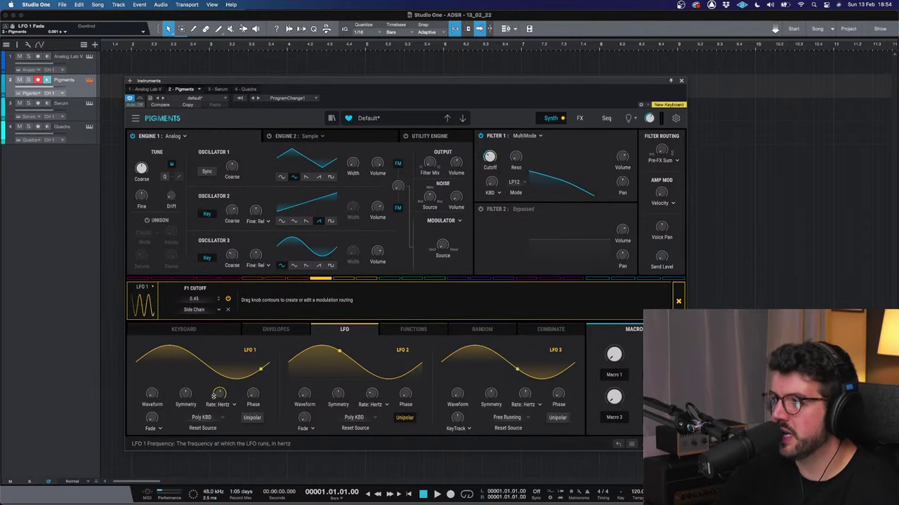
pyautogui.moveTo(213, 396)
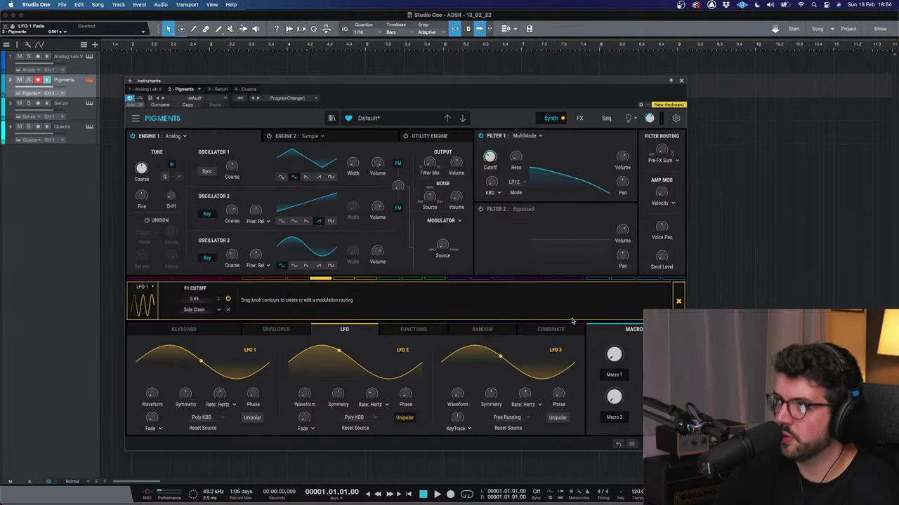
pyautogui.click(678, 298)
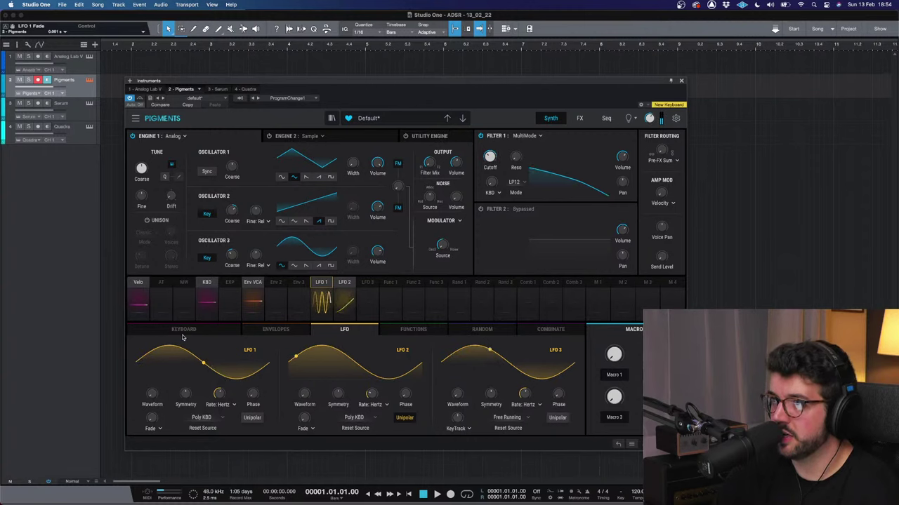
pyautogui.moveTo(225, 399)
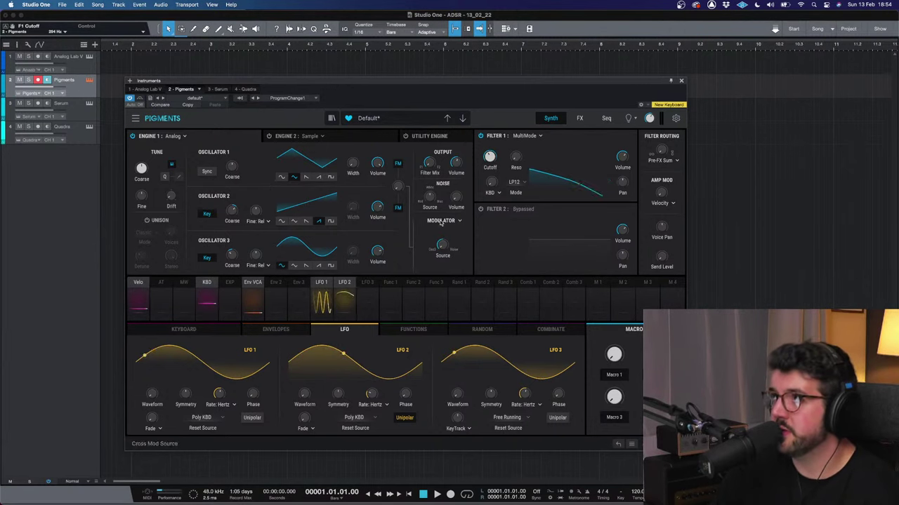
# Step: Set the delay's dry/wet to 19% and add a Chorus in FX A's third slot with dry/wet at 74%
pyautogui.moveTo(448, 242)
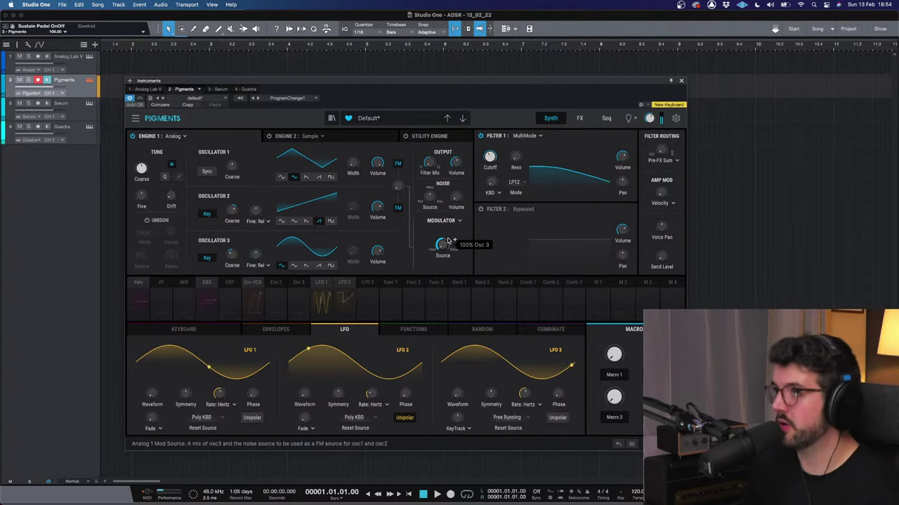
pyautogui.click(579, 118)
pyautogui.moveTo(393, 159)
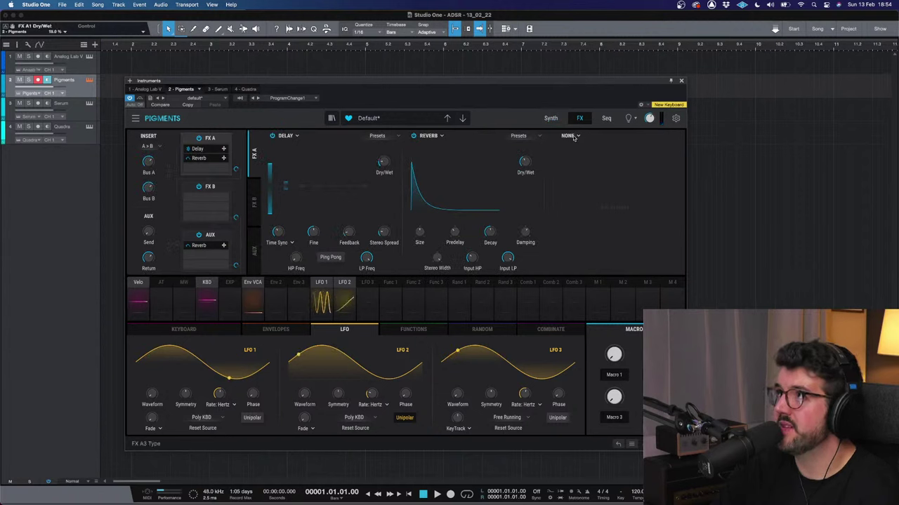
pyautogui.click(574, 137)
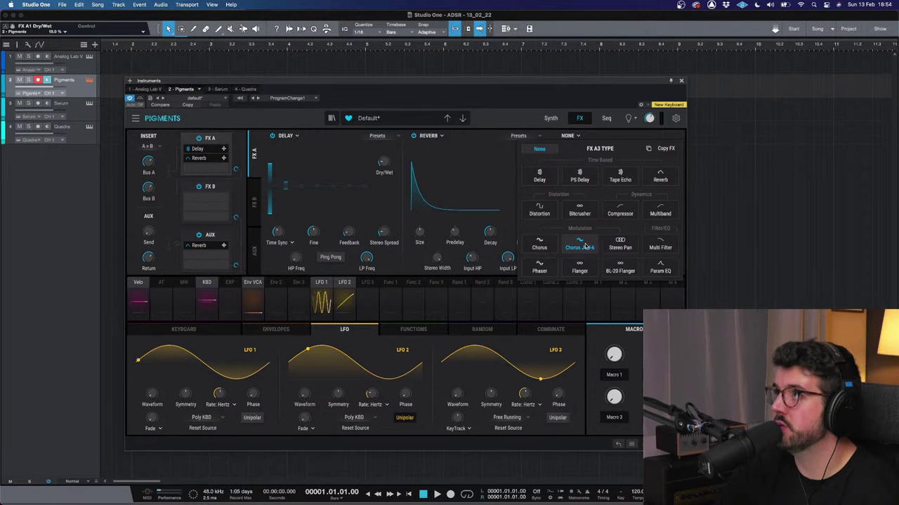
pyautogui.click(539, 243)
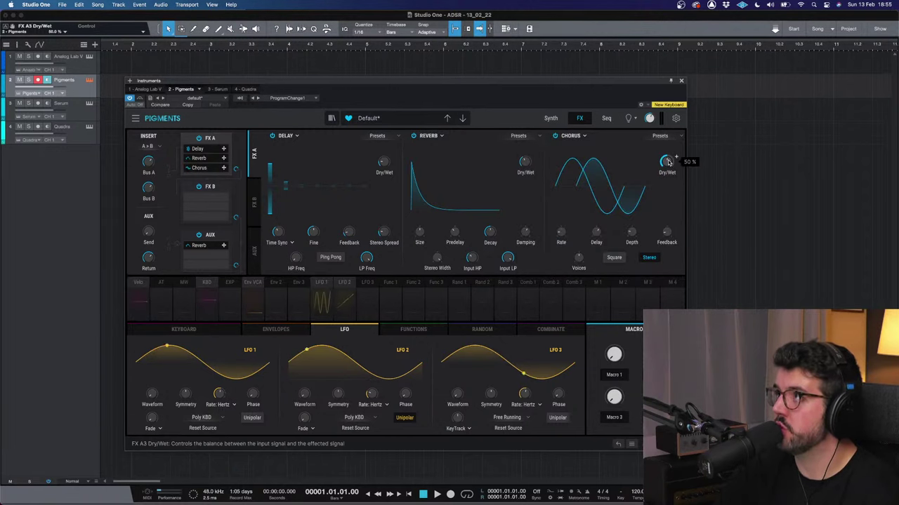
pyautogui.moveTo(674, 159); pyautogui.dragTo(669, 197)
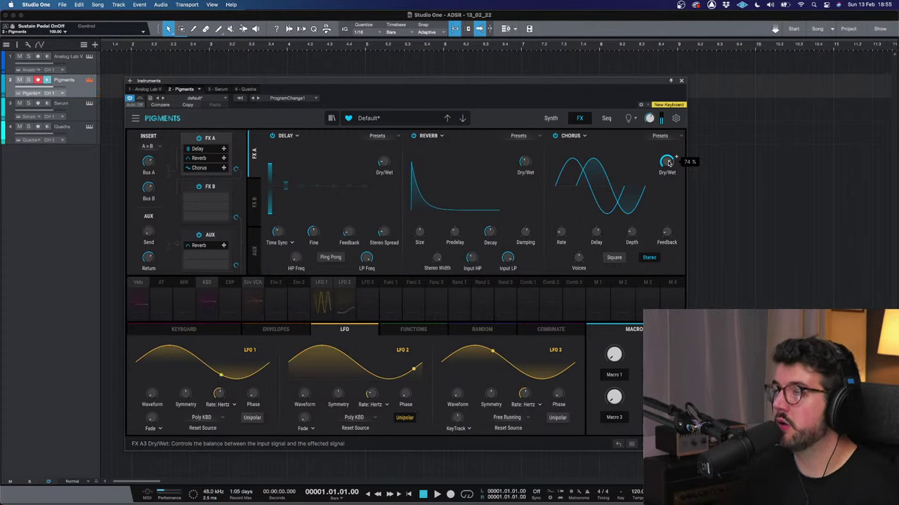
# Step: Adjust oscillator 3's volume, oscillator 2's volume to -4.11 dB and Engine 1's output volume
pyautogui.click(551, 119)
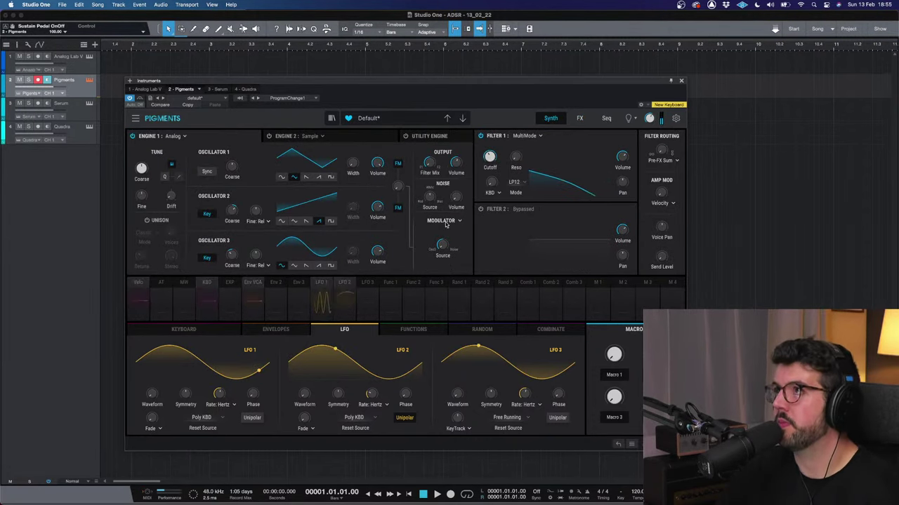
pyautogui.moveTo(379, 251)
pyautogui.mouseDown()
pyautogui.moveTo(385, 247)
pyautogui.moveTo(377, 255)
pyautogui.mouseUp()
pyautogui.moveTo(378, 208); pyautogui.dragTo(378, 207)
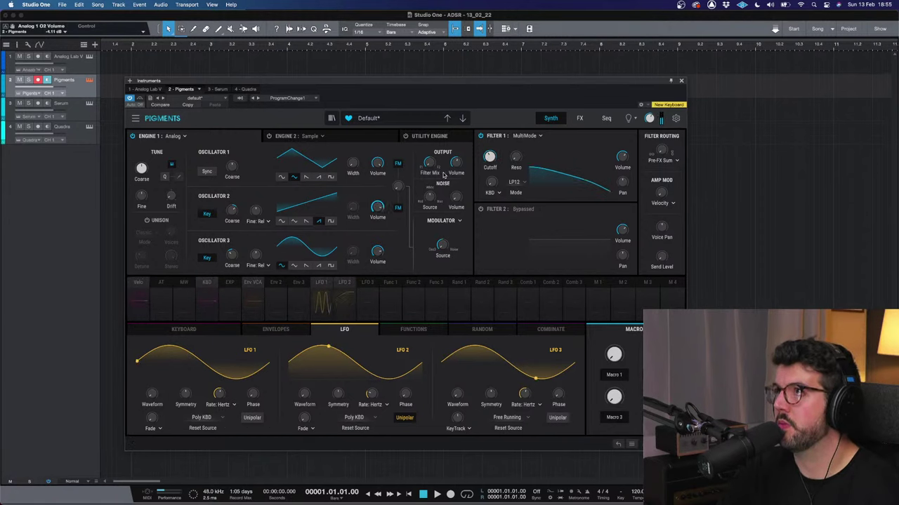
pyautogui.moveTo(456, 162); pyautogui.dragTo(465, 157)
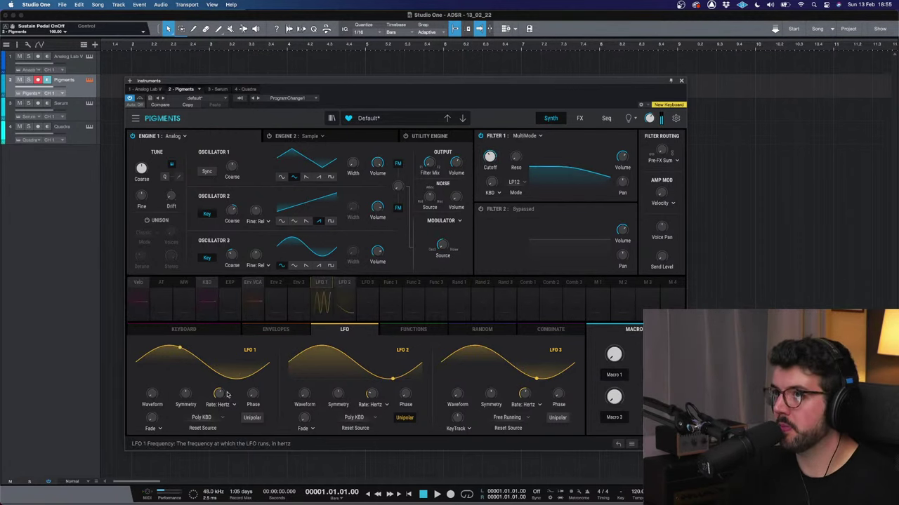
# Step: Sweep LFO 1's rate up to 19.3 Hz and bring it back down to 3.17 Hz
pyautogui.moveTo(227, 395); pyautogui.dragTo(224, 398)
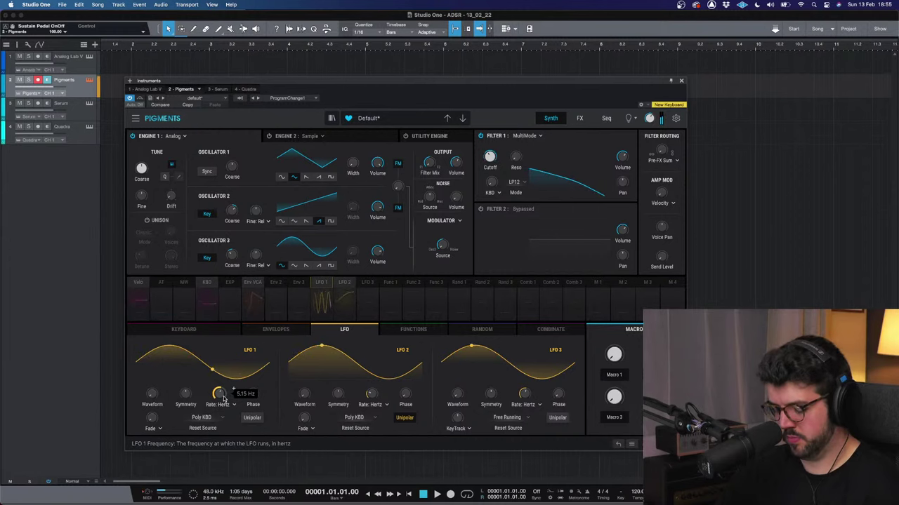
pyautogui.moveTo(224, 398)
pyautogui.mouseDown()
pyautogui.moveTo(224, 368)
pyautogui.moveTo(233, 389)
pyautogui.mouseUp()
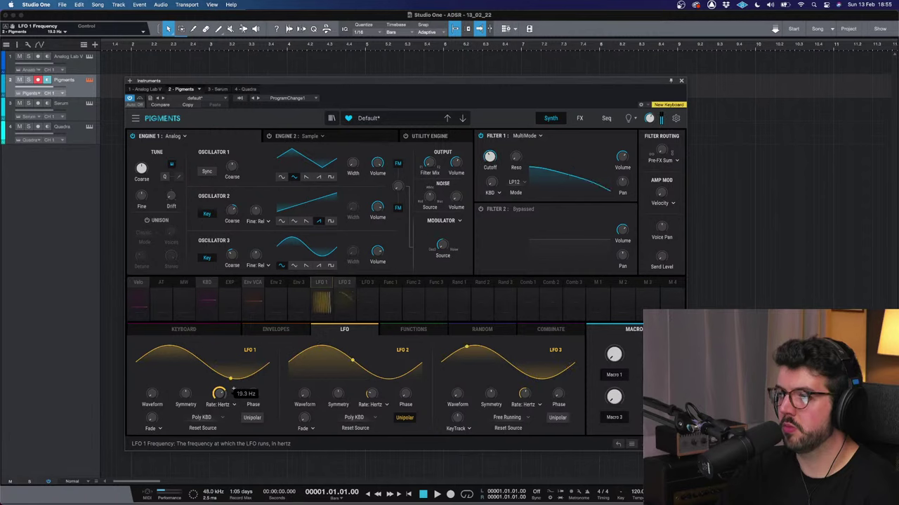
pyautogui.moveTo(233, 389); pyautogui.dragTo(233, 390)
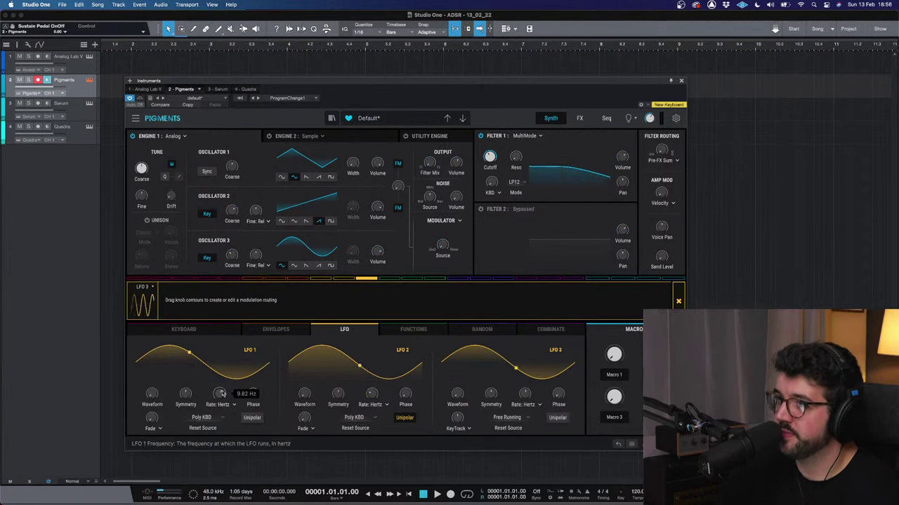
pyautogui.moveTo(219, 394); pyautogui.dragTo(219, 392)
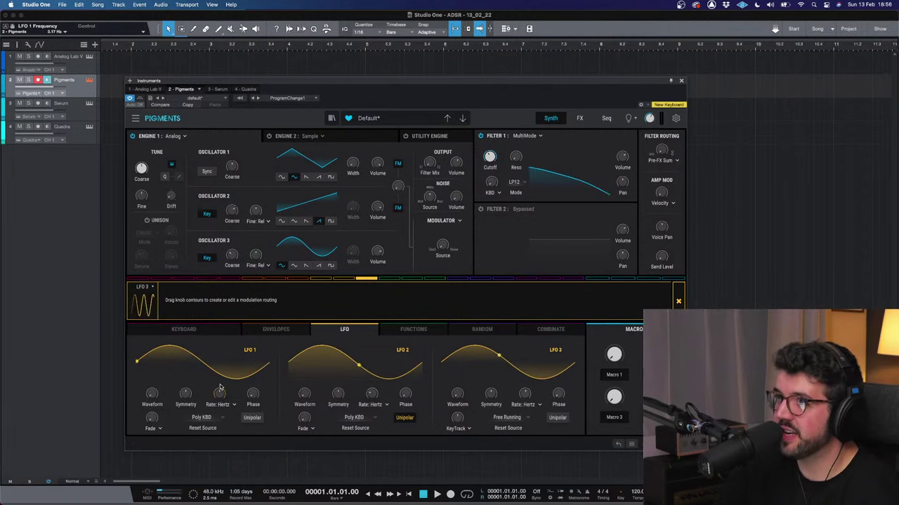
# Step: Modulate LFO 1's rate with LFO 3 by an amount of 0.47, making both LFO 3 and LFO 1 unipolar
pyautogui.moveTo(219, 394); pyautogui.dragTo(219, 390)
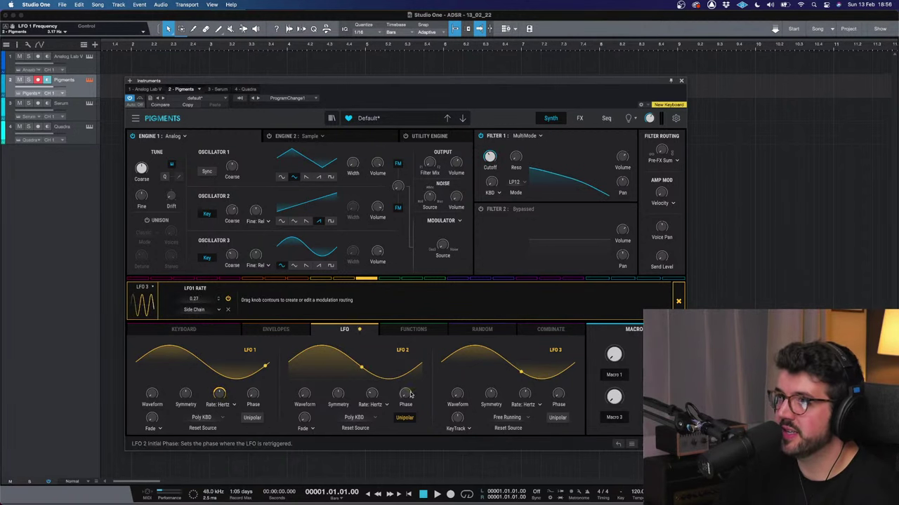
pyautogui.click(560, 418)
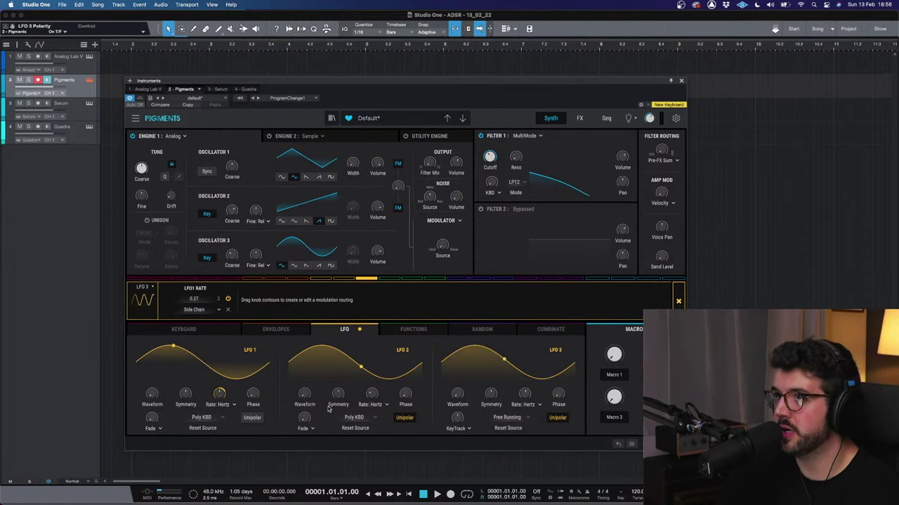
pyautogui.moveTo(219, 394); pyautogui.dragTo(219, 387)
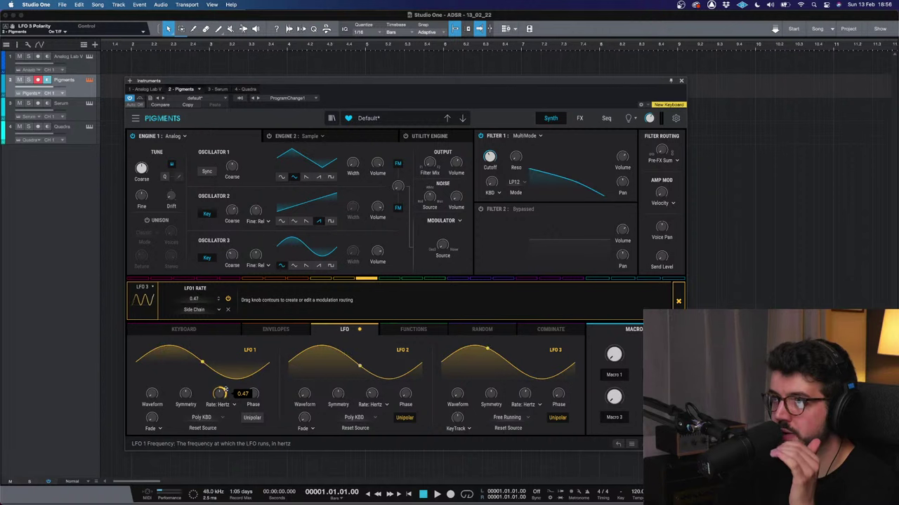
pyautogui.click(257, 417)
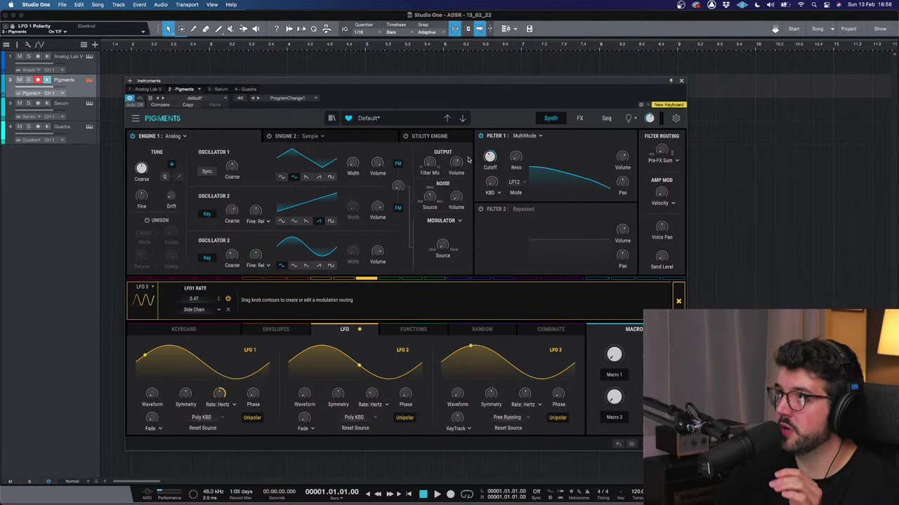
pyautogui.moveTo(489, 159)
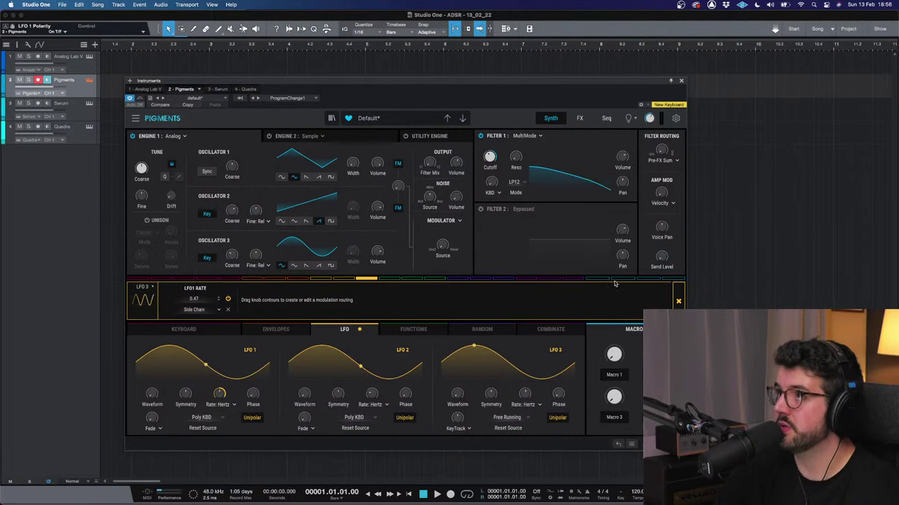
pyautogui.click(678, 297)
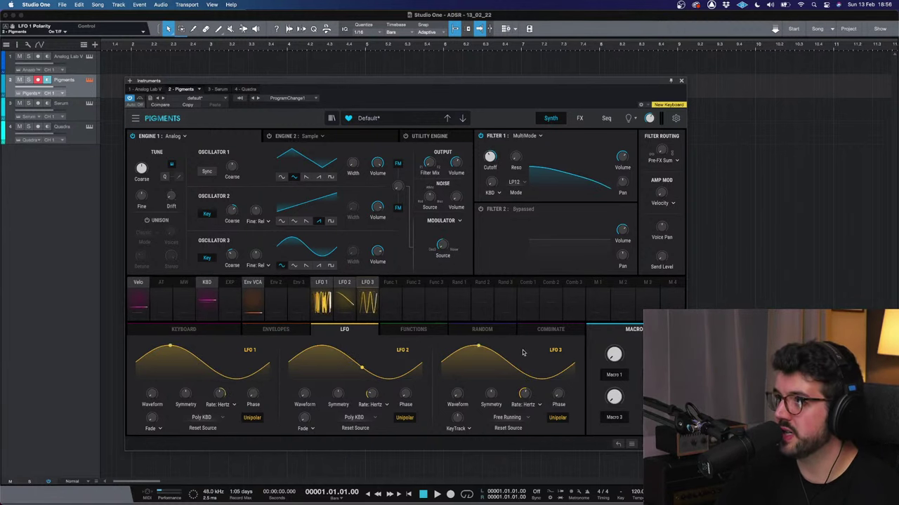
# Step: Slow down LFO 3's rate and try its key tracking at 200% before lowering it
pyautogui.moveTo(522, 394)
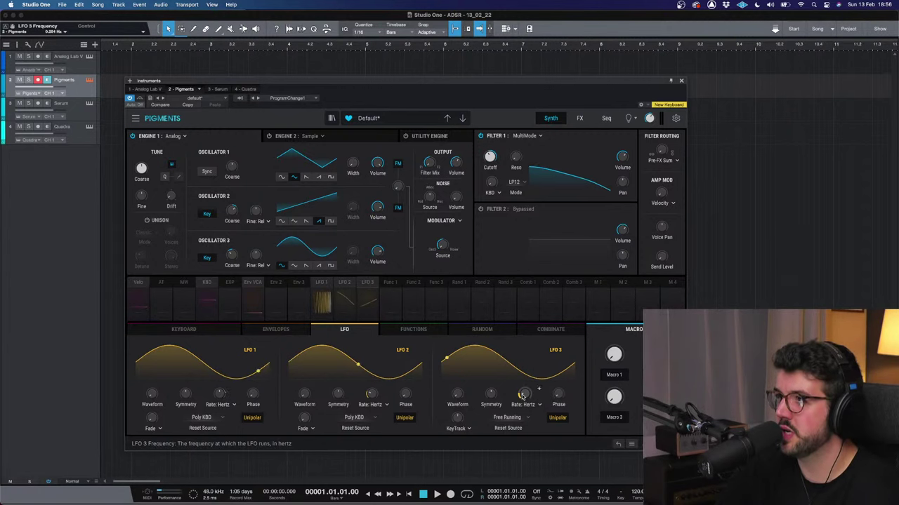
pyautogui.moveTo(454, 419)
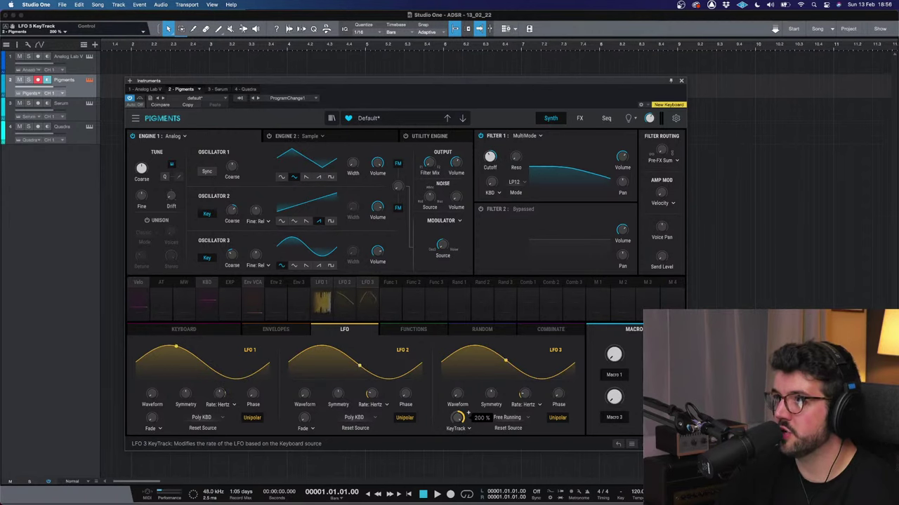
pyautogui.moveTo(454, 419); pyautogui.dragTo(454, 428)
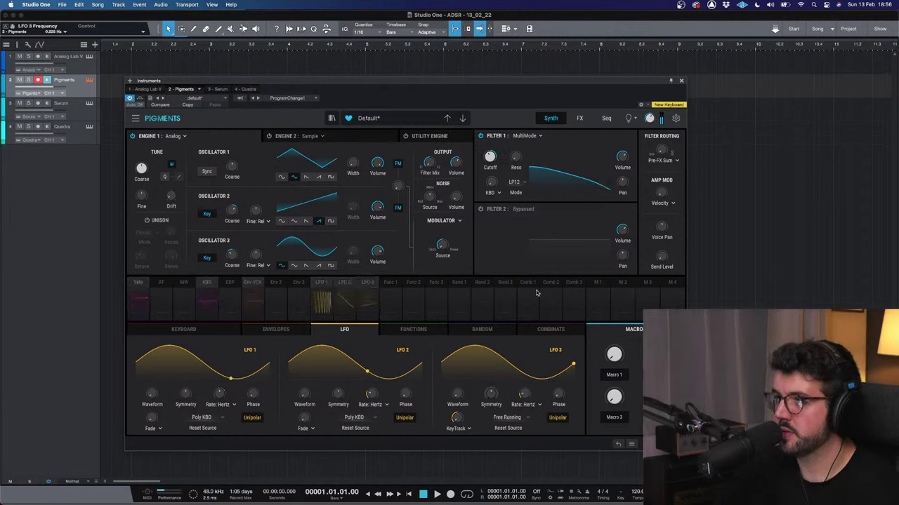
# Step: Adjust the delay's dry/wet to about 24%, rebalance the reverb's dry/wet, and set the master volume to -12 dB
pyautogui.click(578, 119)
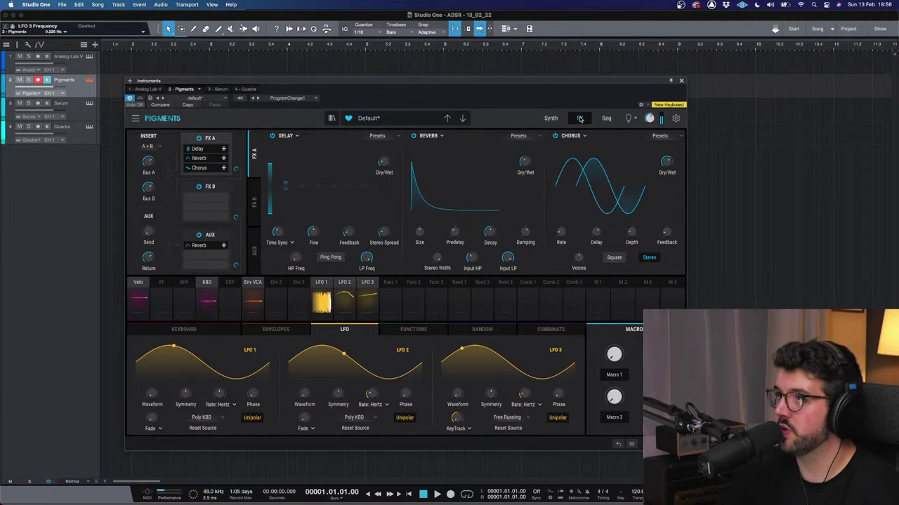
pyautogui.moveTo(391, 160)
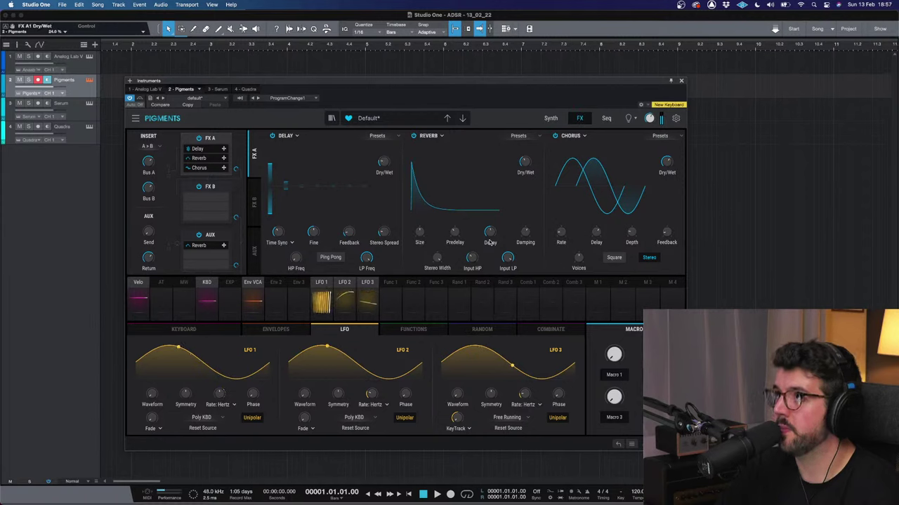
pyautogui.moveTo(535, 159)
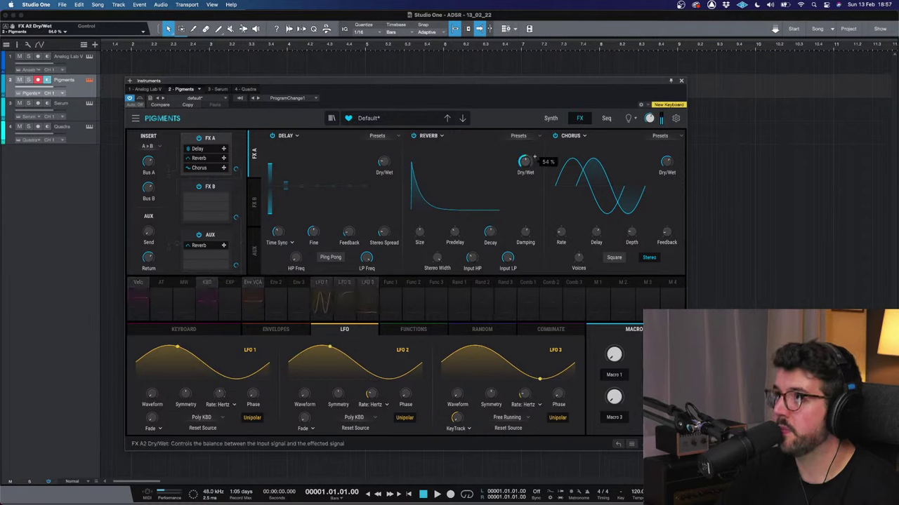
pyautogui.moveTo(425, 229)
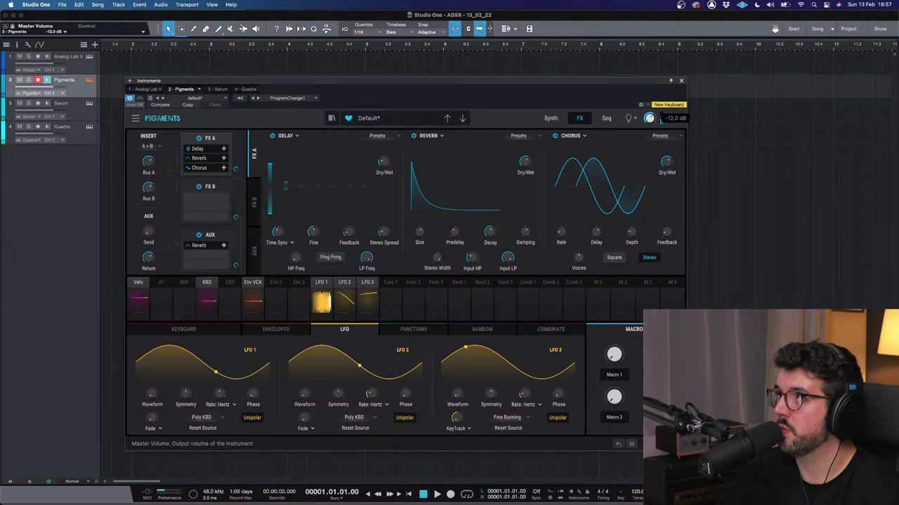
# Step: Turn oscillator 3's volume down and enable unison on Engine 1
pyautogui.click(551, 118)
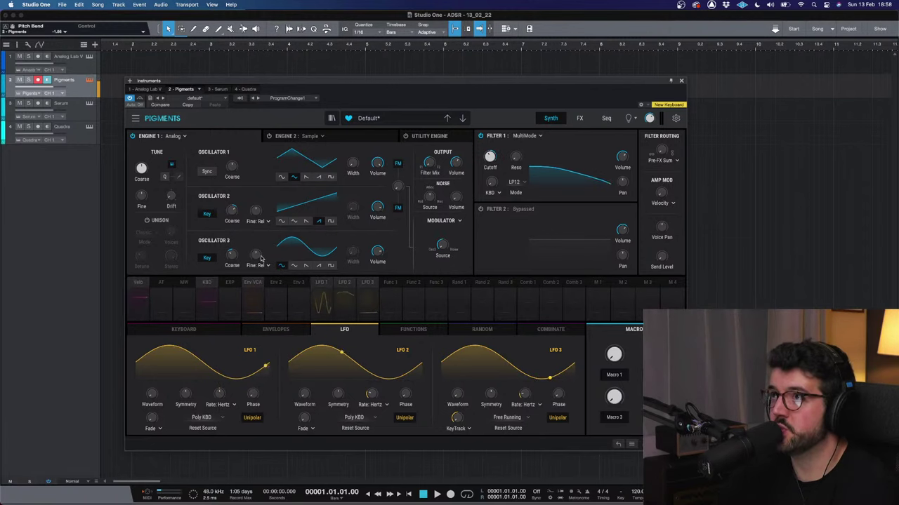
pyautogui.click(377, 251)
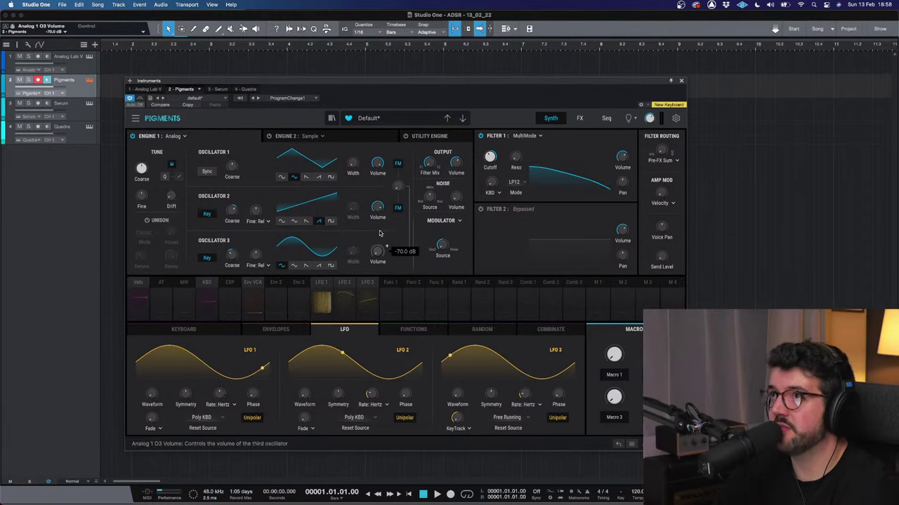
pyautogui.click(147, 220)
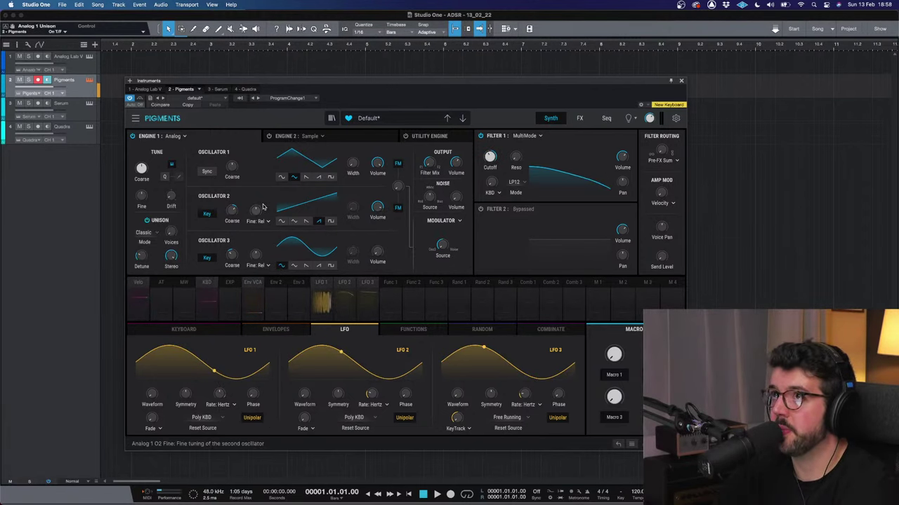
pyautogui.moveTo(377, 251); pyautogui.dragTo(377, 260)
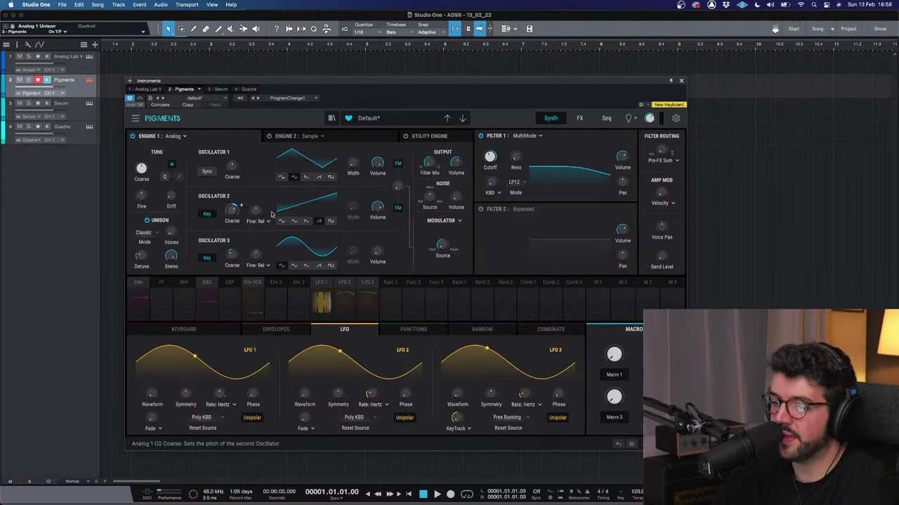
pyautogui.moveTo(386, 247)
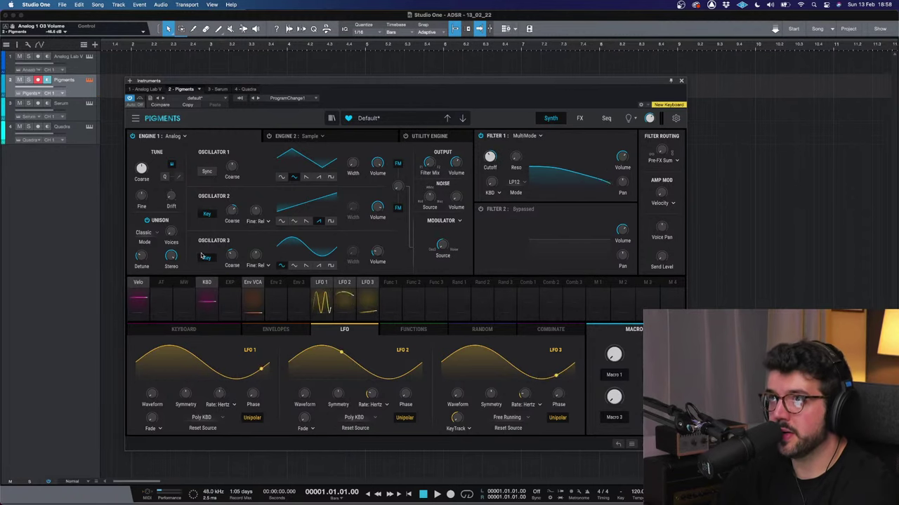
# Step: Raise the unison voices from 1 to 5 and sweep the detune up to 32.6%, settling at 1.77%
pyautogui.moveTo(169, 233)
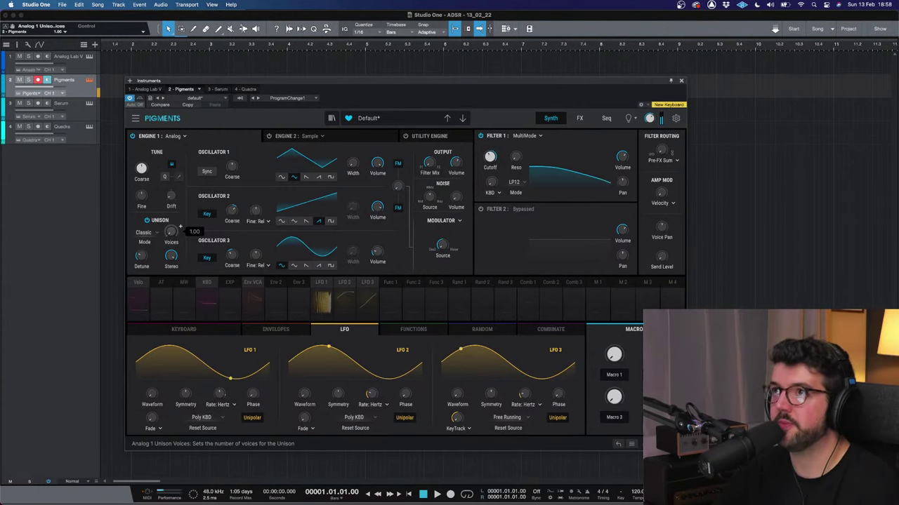
pyautogui.scroll(3, 181, 227)
pyautogui.scroll(1, 181, 227)
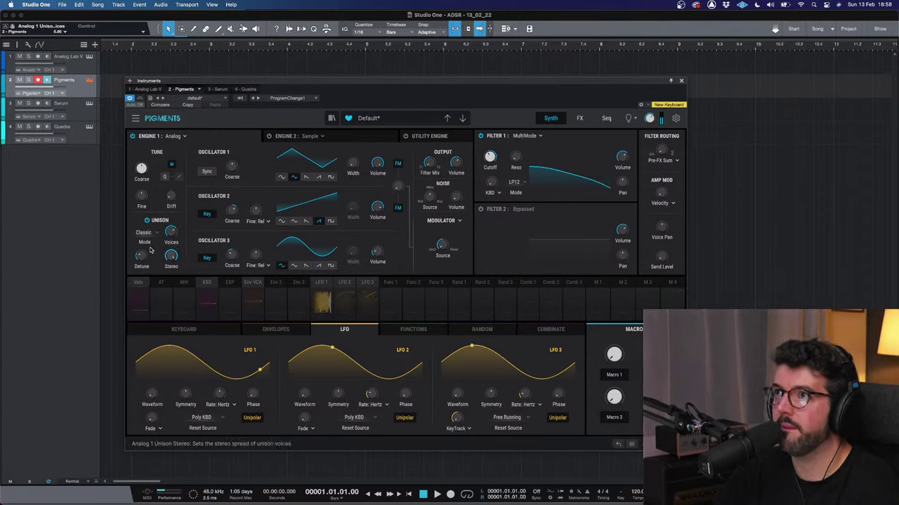
pyautogui.scroll(2, 149, 250)
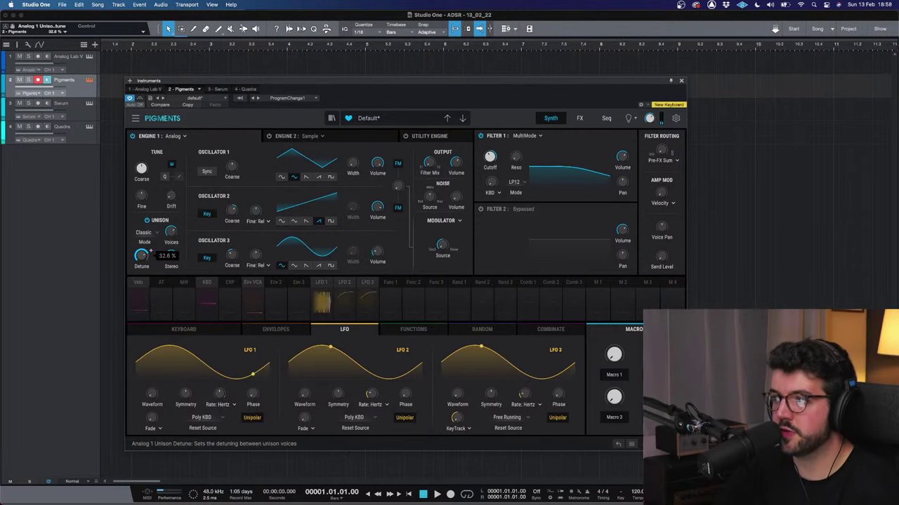
pyautogui.scroll(-5, 150, 251)
pyautogui.scroll(1, 149, 251)
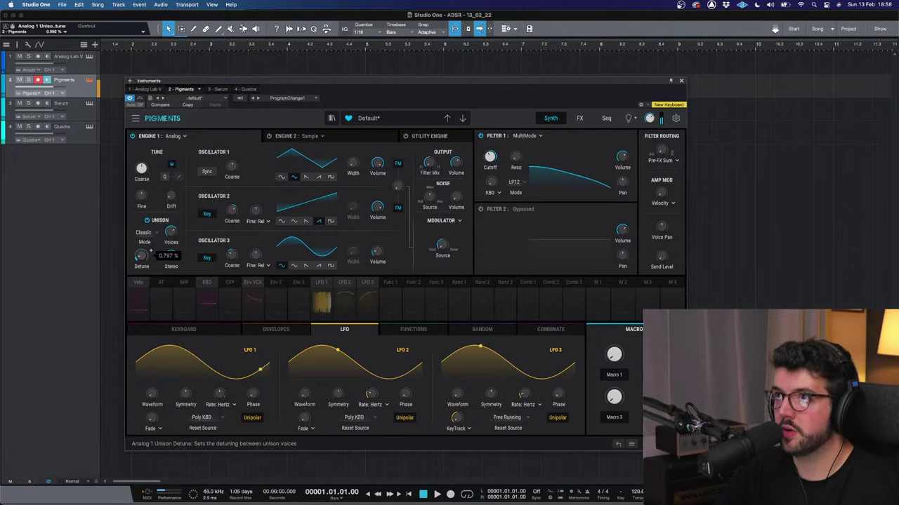
pyautogui.scroll(2, 149, 251)
# Step: Keep the unison mode on Classic and set the unison stereo spread to 100%
pyautogui.click(156, 235)
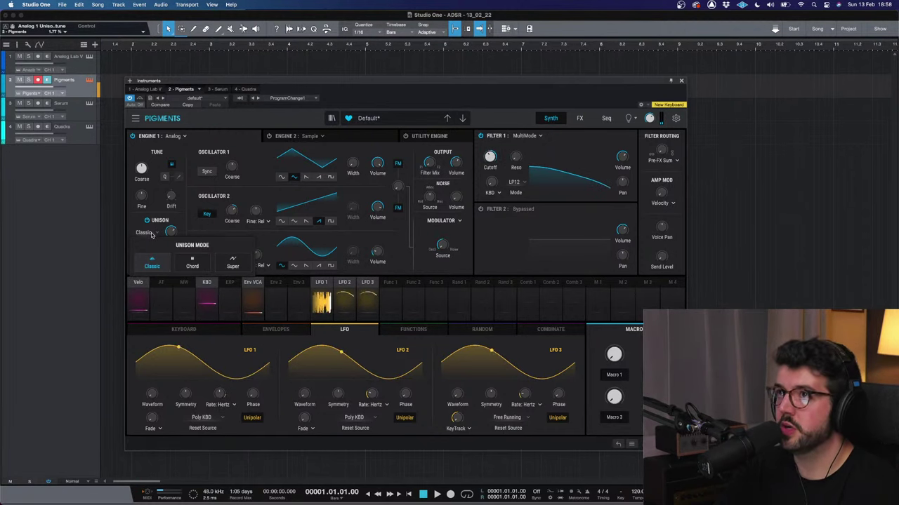
pyautogui.click(151, 262)
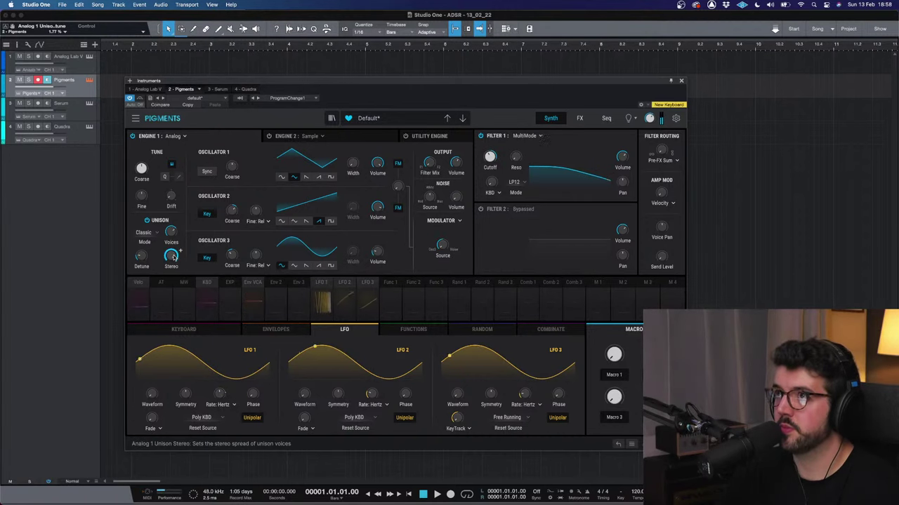
pyautogui.scroll(3, 175, 253)
pyautogui.scroll(3, 175, 253)
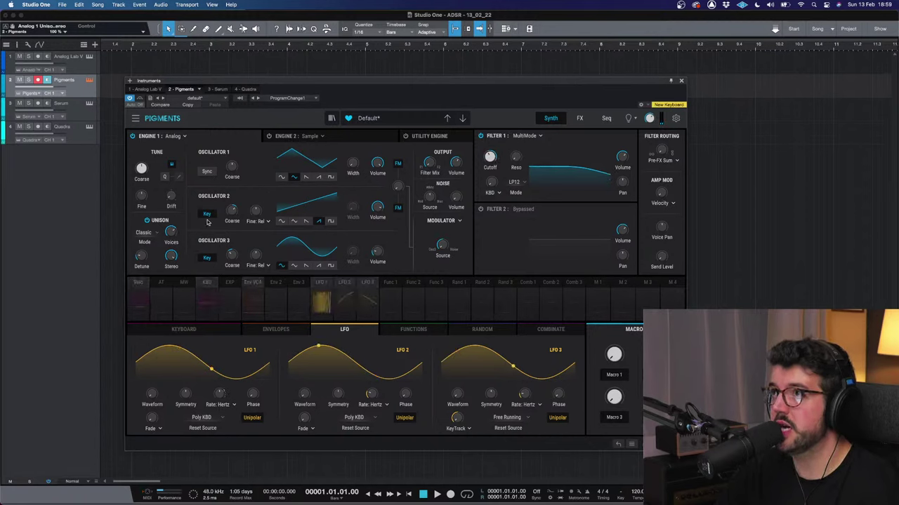
# Step: Silence oscillators 2 and 3, set oscillator 1's coarse pitch to 12 semitones, and sweep the unison voices up from 1
pyautogui.moveTo(172, 232)
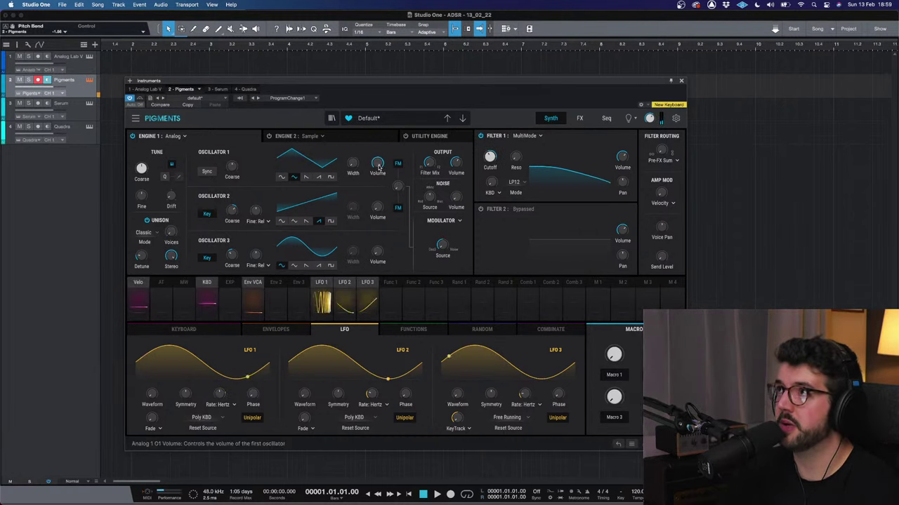
pyautogui.moveTo(240, 163)
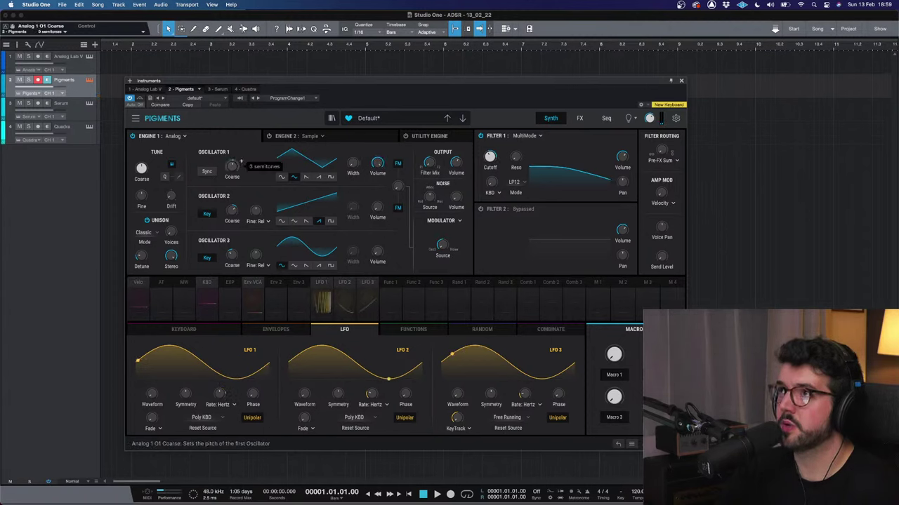
pyautogui.scroll(9, 240, 163)
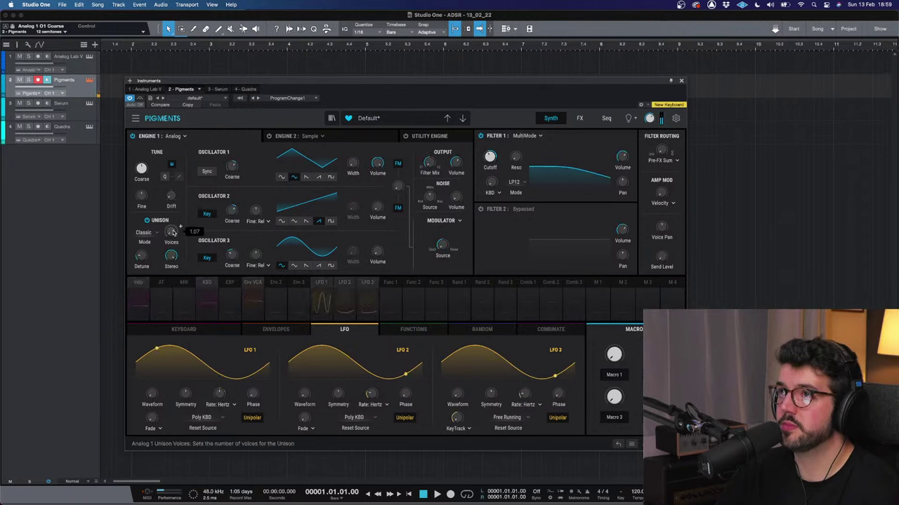
pyautogui.scroll(5, 172, 232)
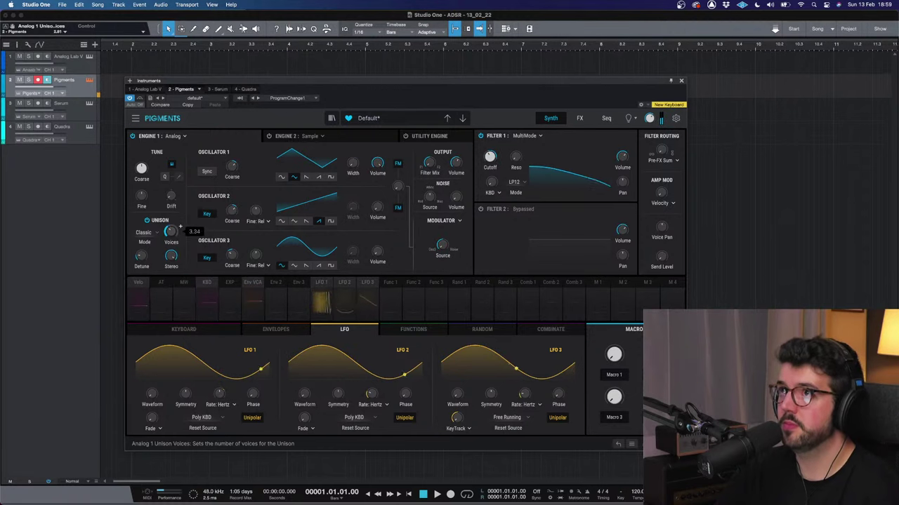
pyautogui.scroll(4, 172, 232)
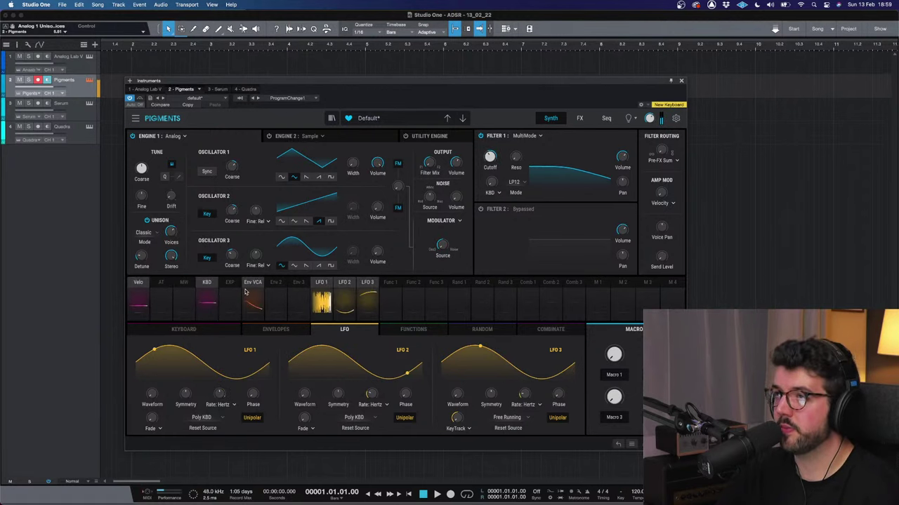
# Step: Bypass the chorus, reverb and delay effects in FX A and return to the synth view
pyautogui.click(582, 119)
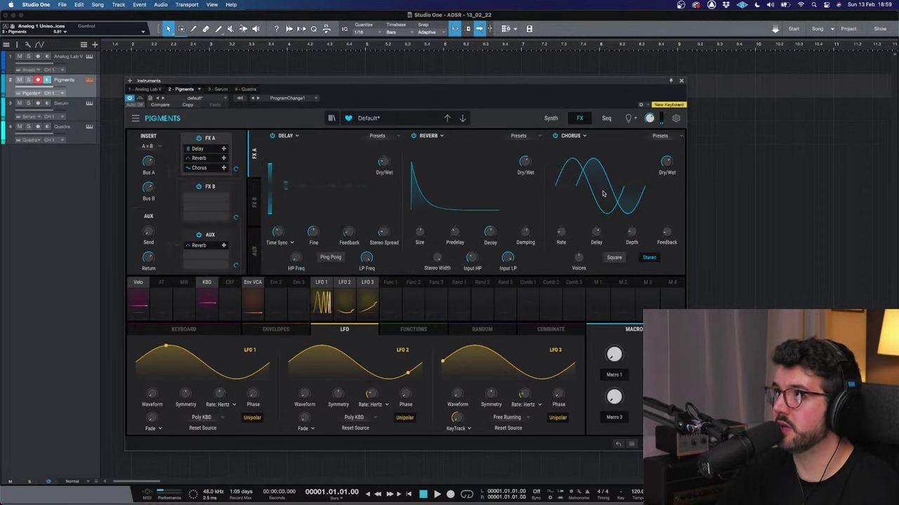
pyautogui.click(555, 135)
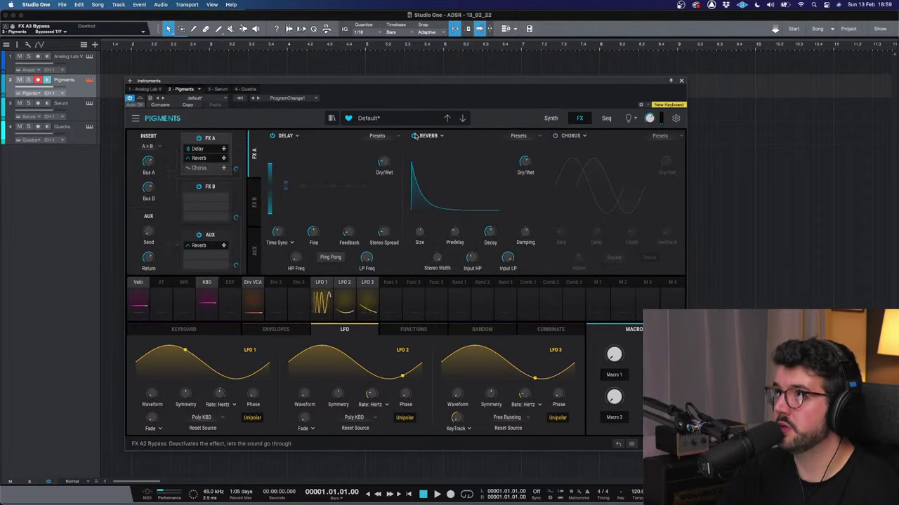
pyautogui.click(415, 135)
pyautogui.click(273, 136)
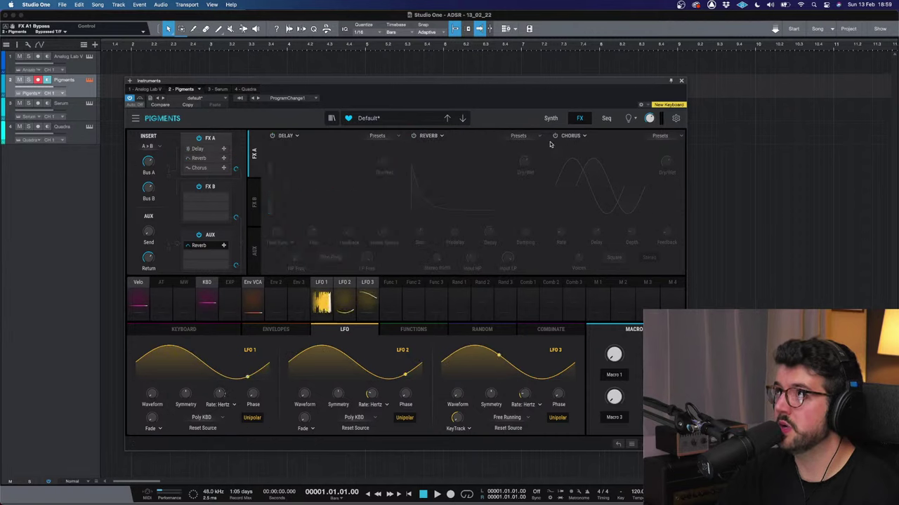
pyautogui.click(548, 119)
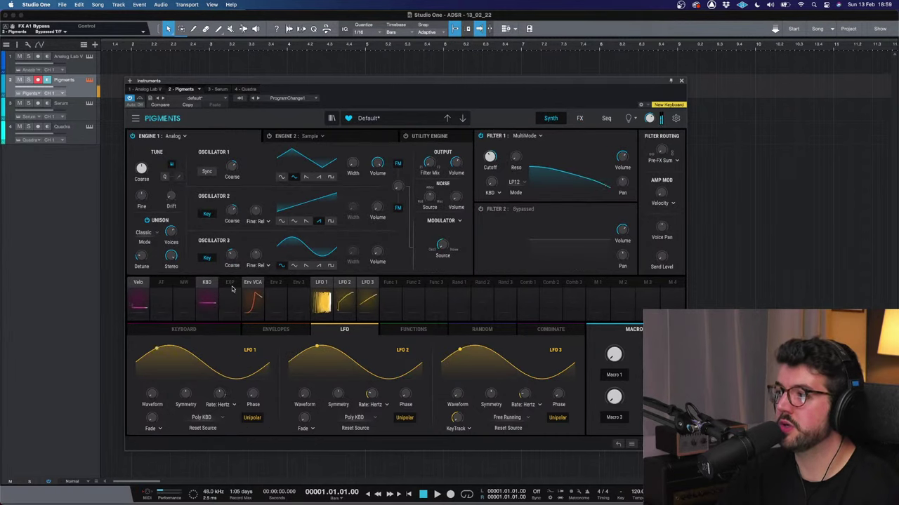
# Step: Reset Engine 1's unison voices to 1 and gradually raise them to 5
pyautogui.click(171, 232)
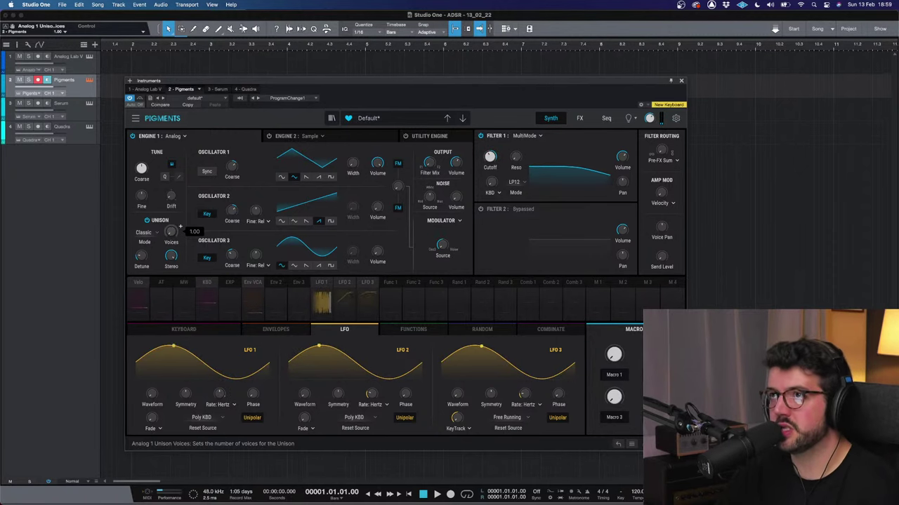
pyautogui.scroll(1, 170, 231)
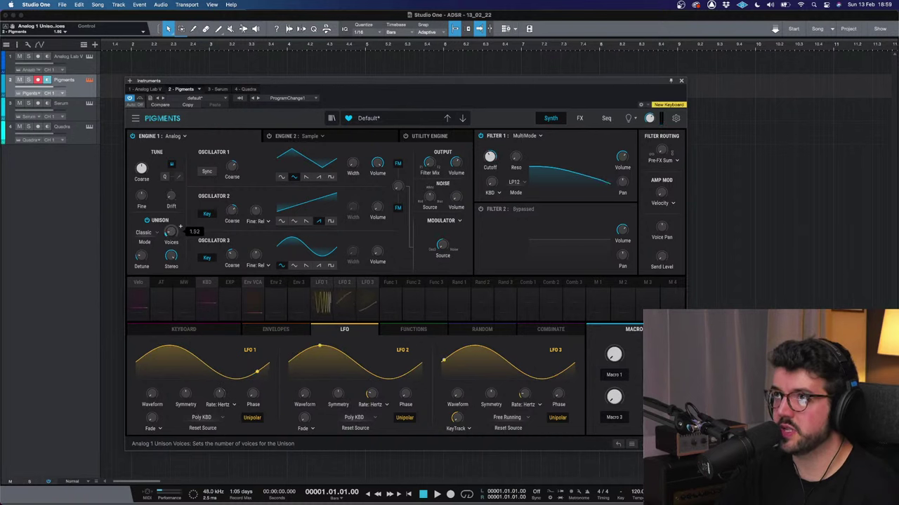
pyautogui.scroll(3, 180, 227)
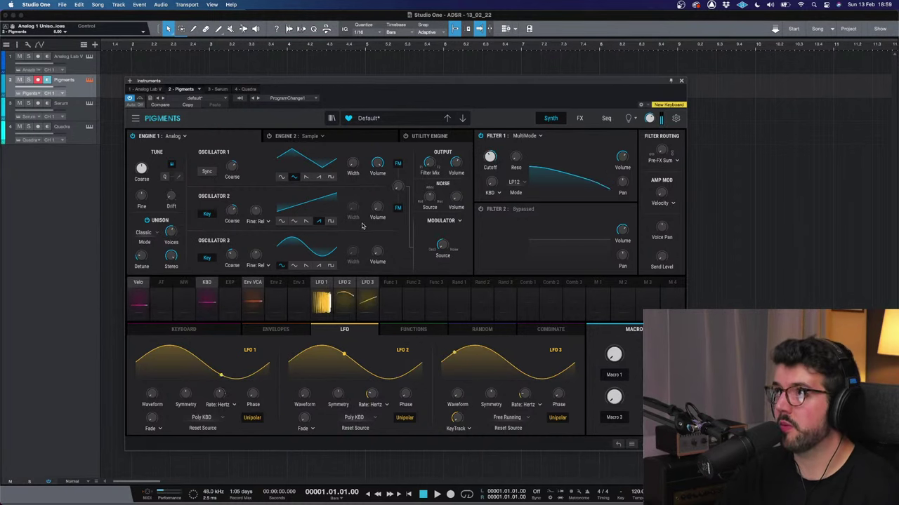
# Step: Bring oscillator 2's volume up to about -12 dB and set its coarse pitch to 24 semitones
pyautogui.scroll(3, 377, 209)
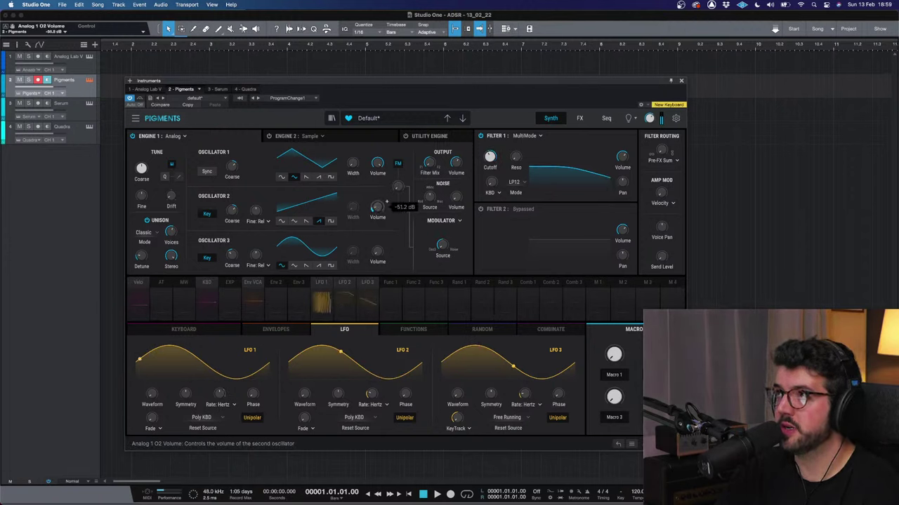
pyautogui.scroll(4, 385, 203)
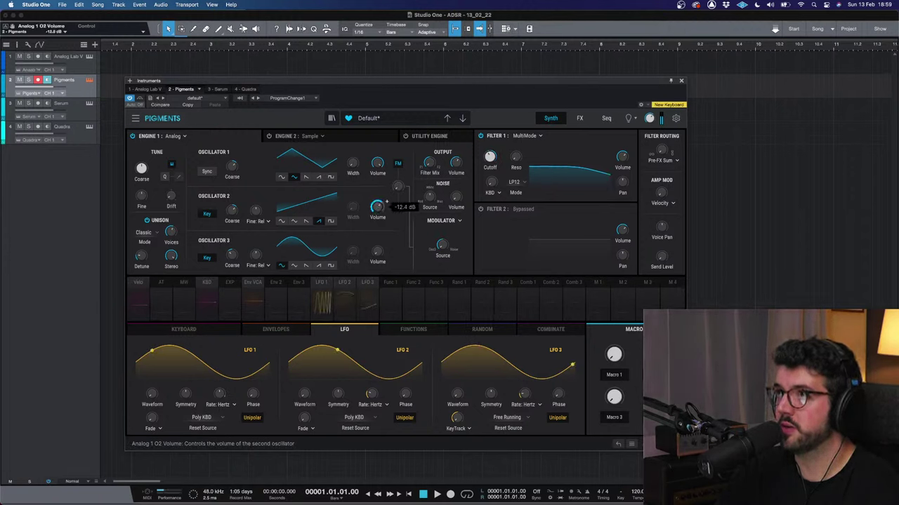
pyautogui.scroll(1, 241, 206)
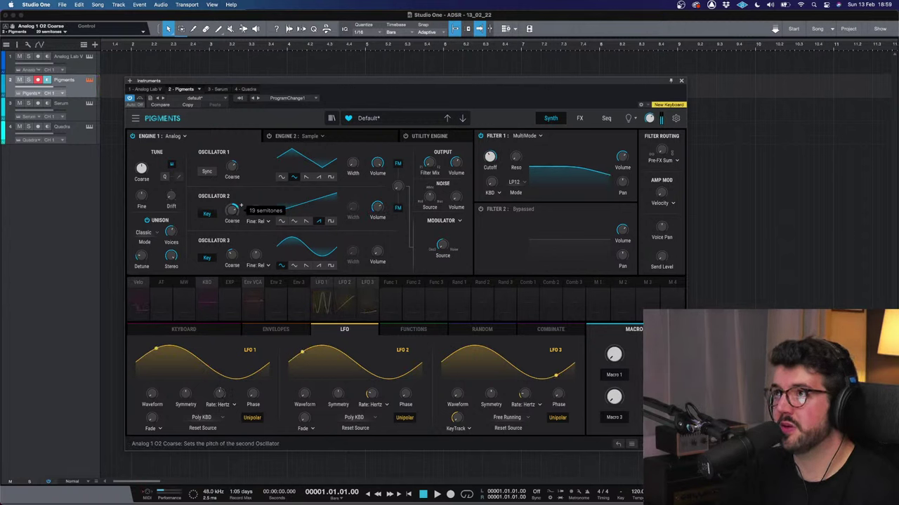
pyautogui.scroll(6, 239, 209)
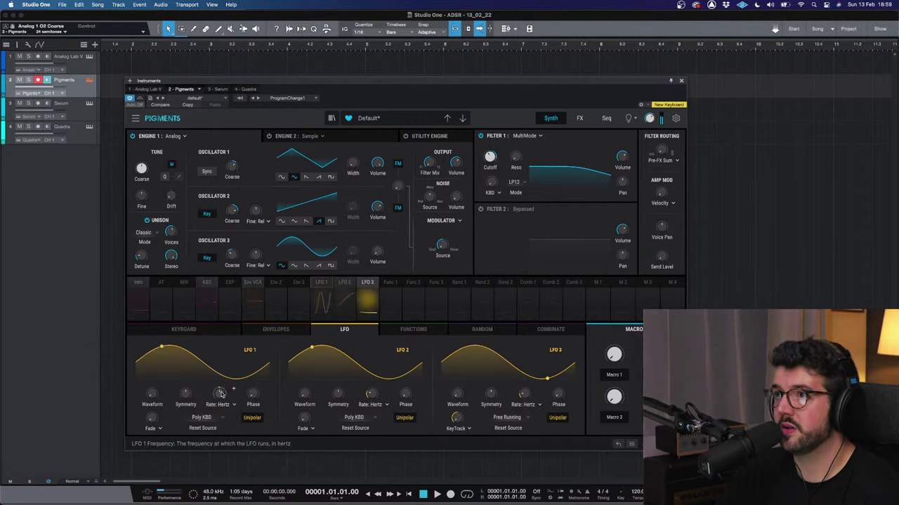
# Step: Raise LFO 1's rate to about 1.26 Hz and bring in oscillator 3 as a sine at 0 semitones and about -18 dB
pyautogui.scroll(1, 220, 394)
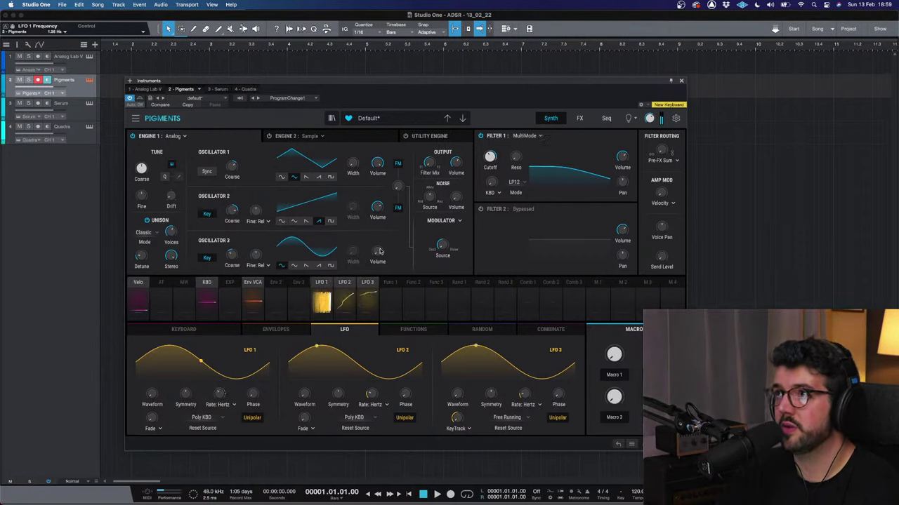
pyautogui.scroll(3, 378, 251)
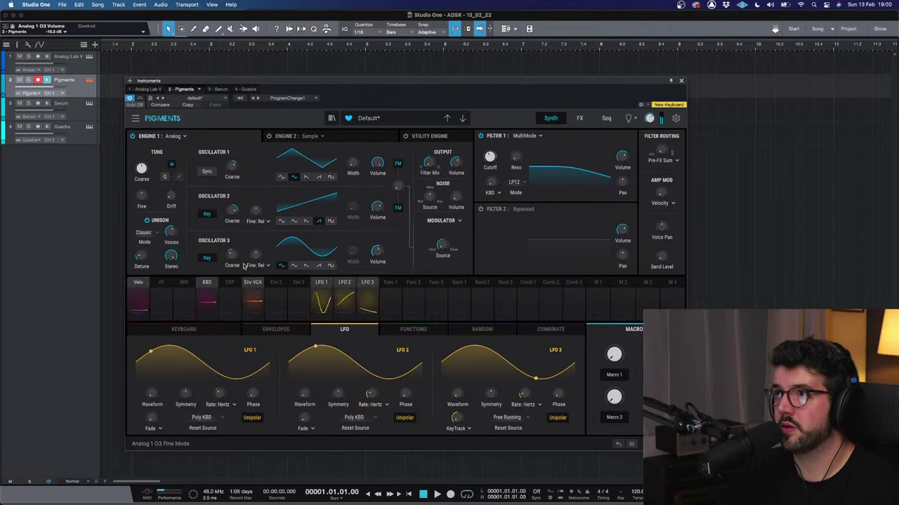
pyautogui.scroll(3, 241, 251)
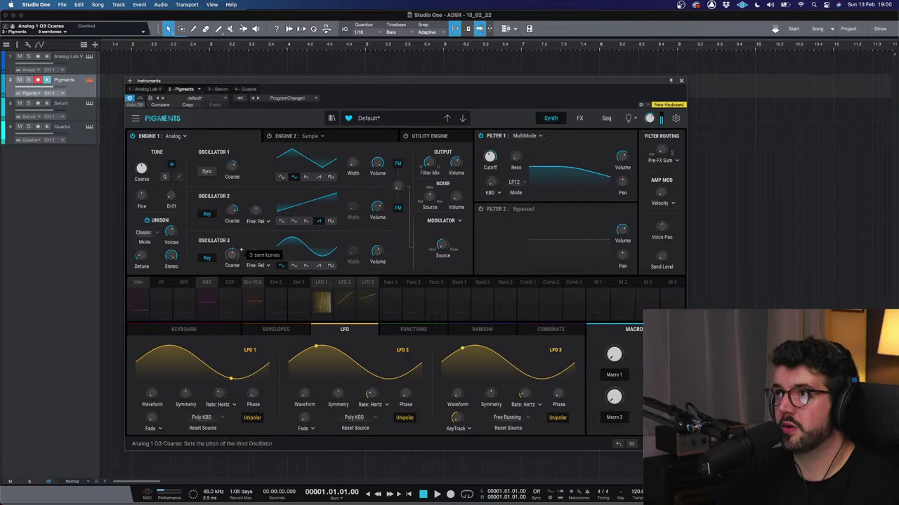
pyautogui.scroll(-3, 233, 254)
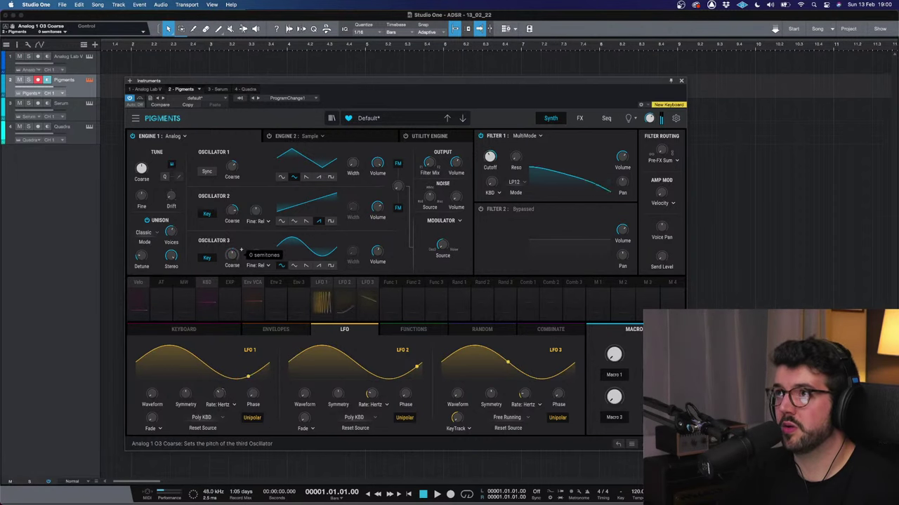
pyautogui.click(330, 266)
pyautogui.click(280, 266)
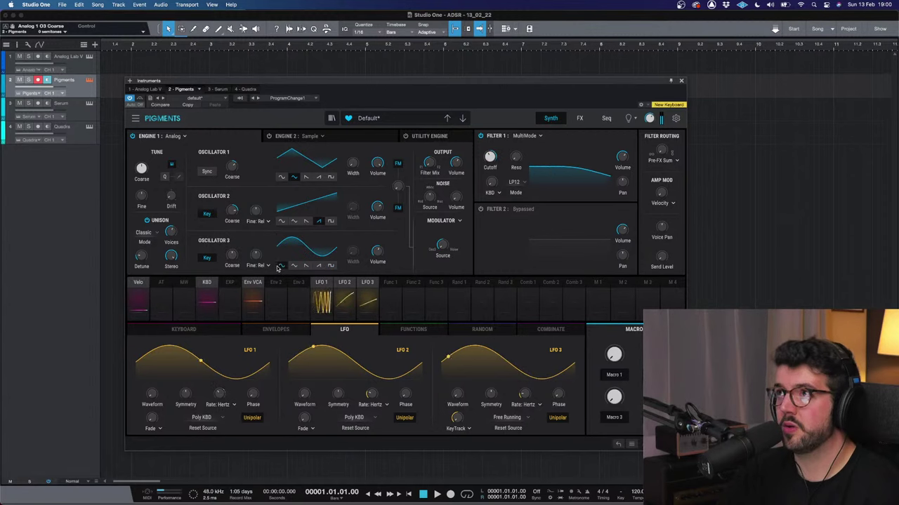
# Step: Enable the chorus and reverb effects in FX A and adjust the reverb's predelay and decay
pyautogui.click(579, 118)
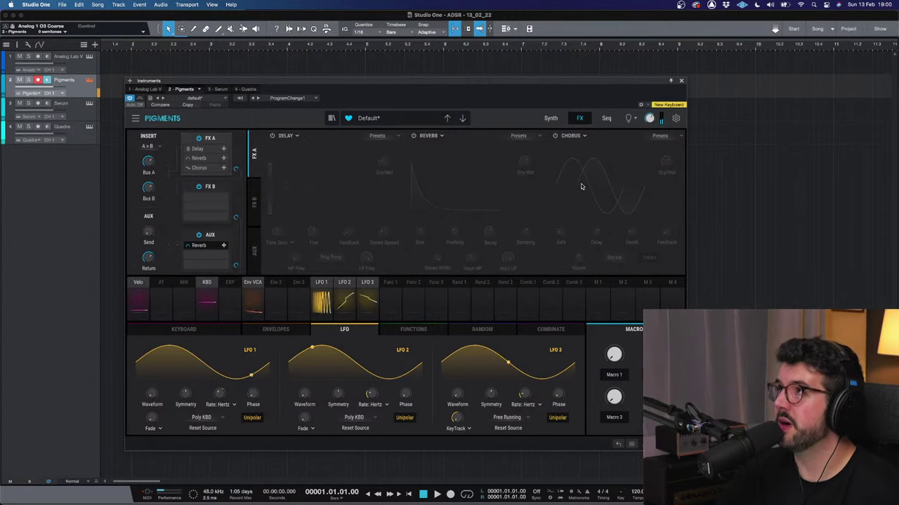
pyautogui.click(554, 136)
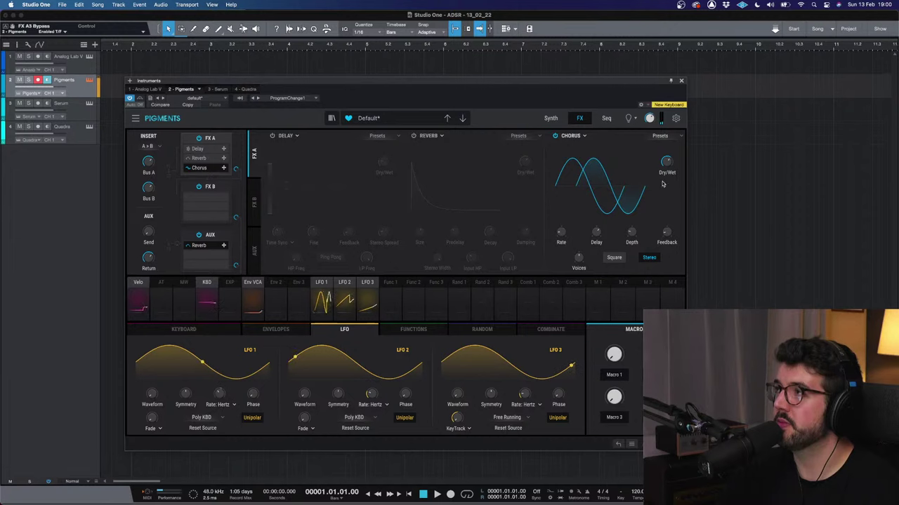
pyautogui.click(413, 135)
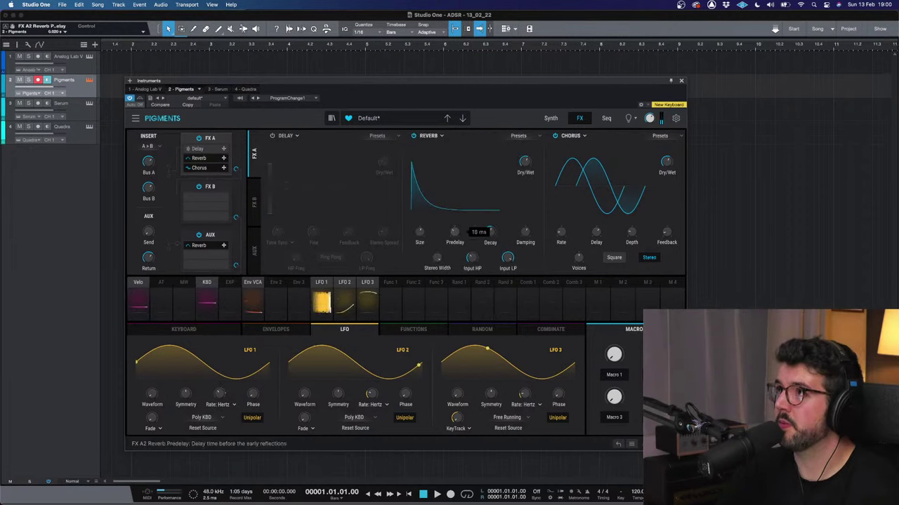
pyautogui.moveTo(489, 234)
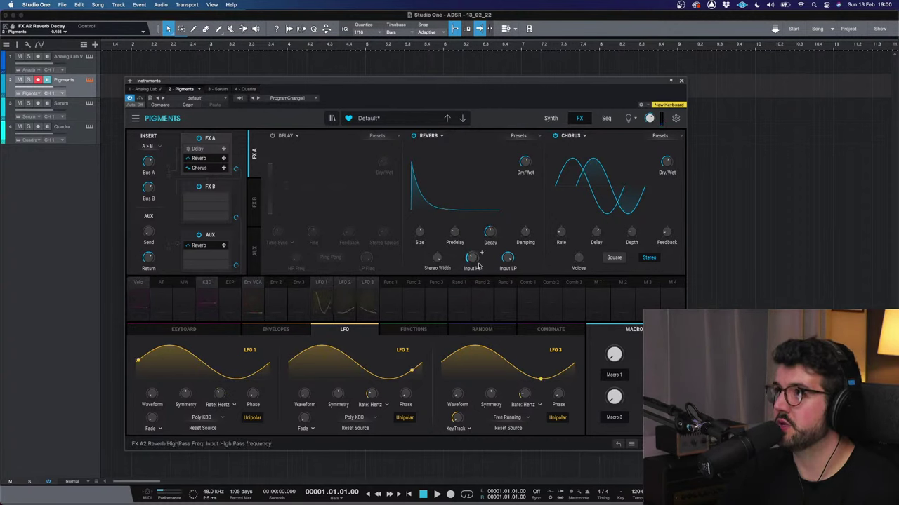
# Step: Set the reverb's input high-pass to about 225 Hz and input low-pass to about 15371 Hz, and return to the synth view
pyautogui.moveTo(481, 255)
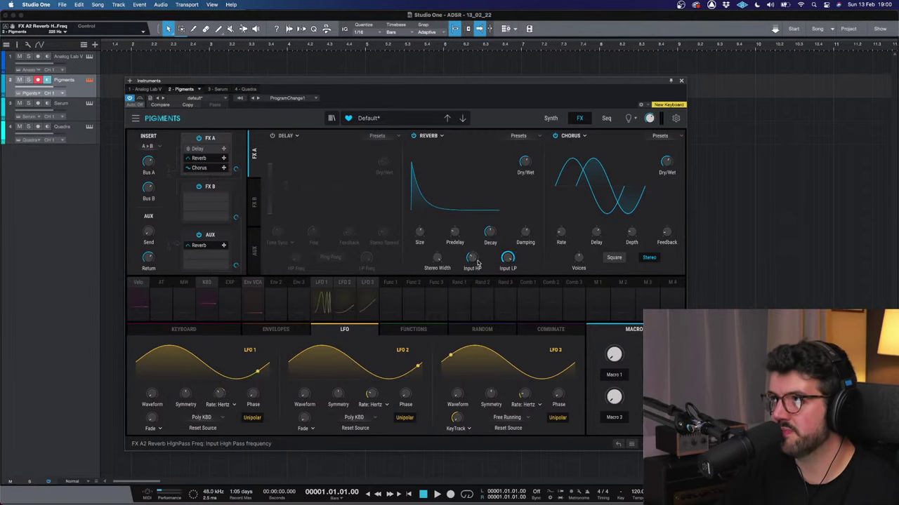
pyautogui.moveTo(472, 262); pyautogui.dragTo(508, 262)
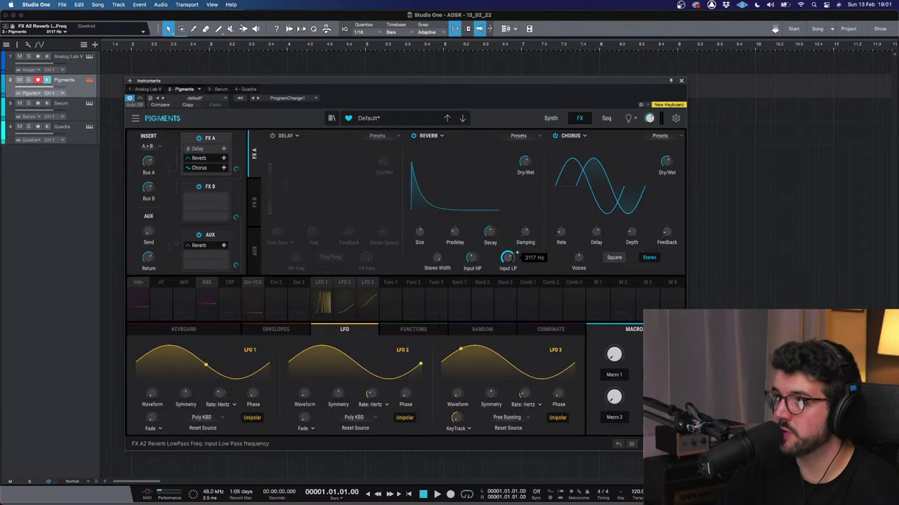
pyautogui.moveTo(507, 261)
pyautogui.mouseDown()
pyautogui.moveTo(508, 253)
pyautogui.moveTo(509, 260)
pyautogui.mouseUp()
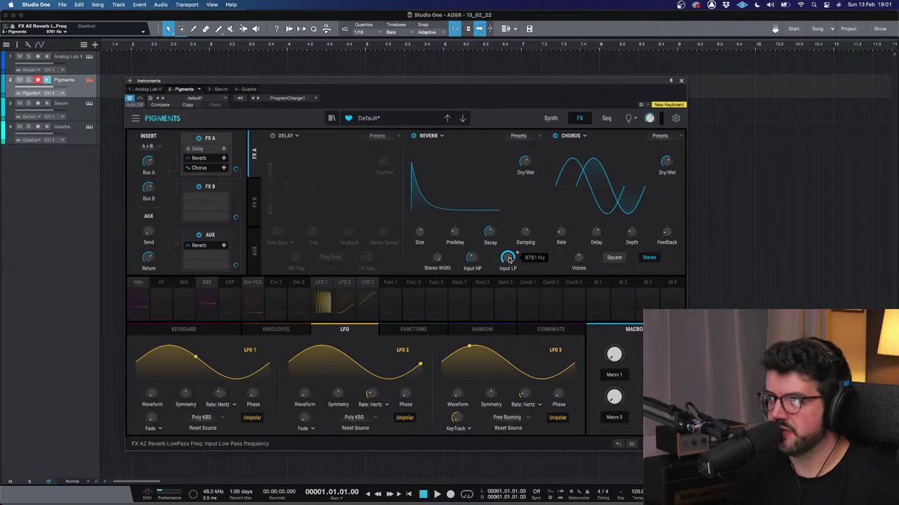
pyautogui.scroll(3, 516, 253)
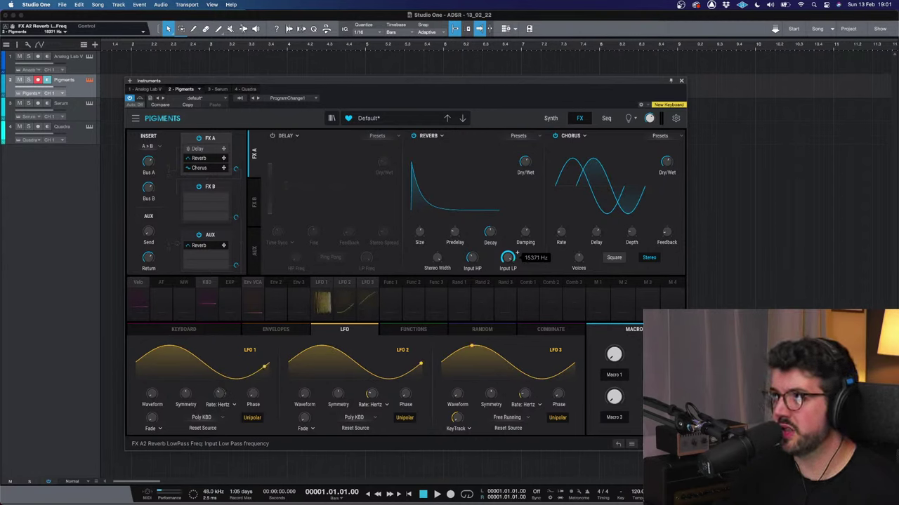
pyautogui.click(549, 119)
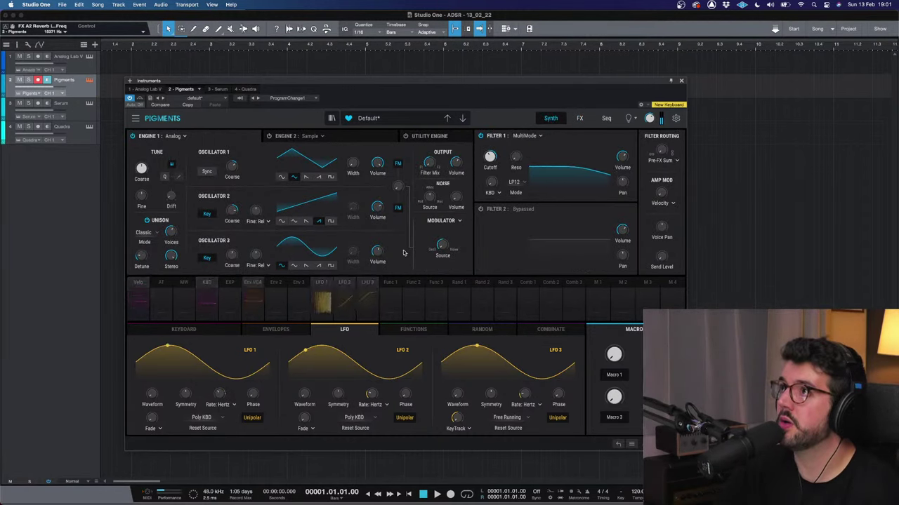
# Step: Adjust oscillator 3's volume and sweep Filter 1's cutoff down to about 75 Hz and back up to about 389 Hz
pyautogui.moveTo(376, 251); pyautogui.dragTo(377, 254)
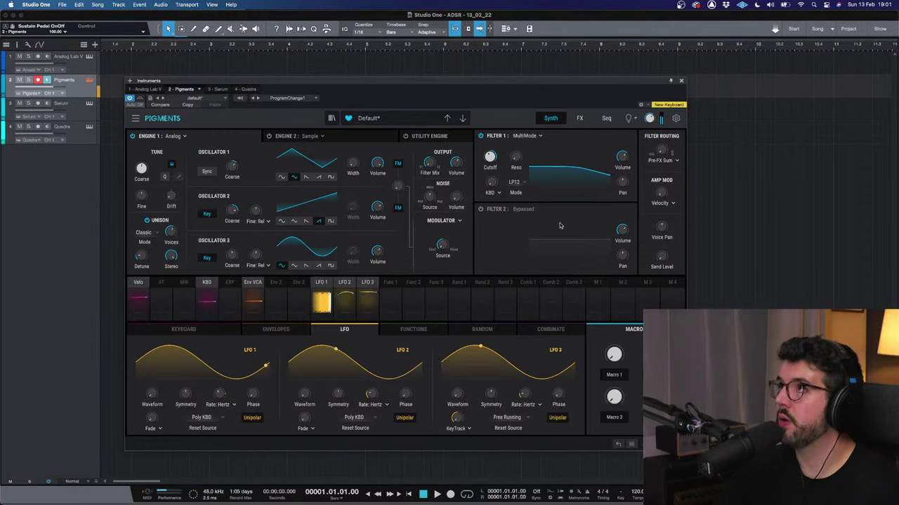
pyautogui.moveTo(496, 154)
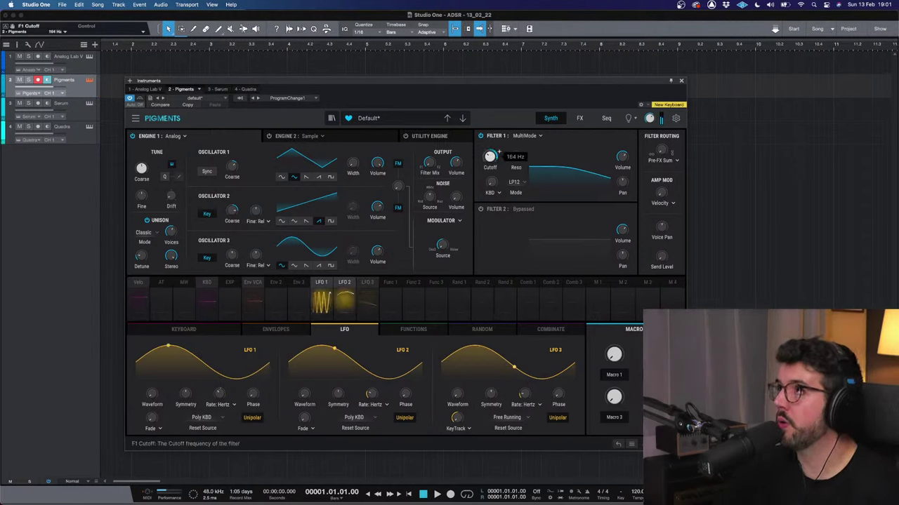
pyautogui.scroll(5, 490, 157)
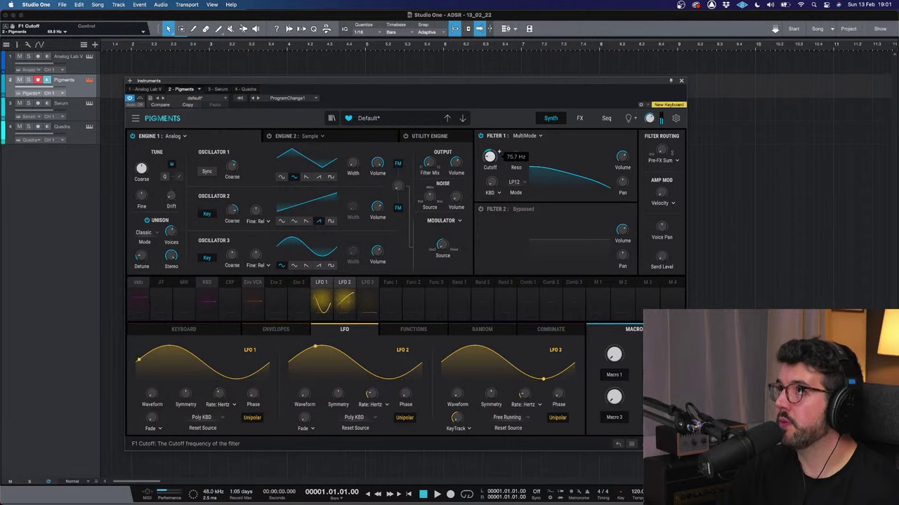
pyautogui.scroll(3, 499, 151)
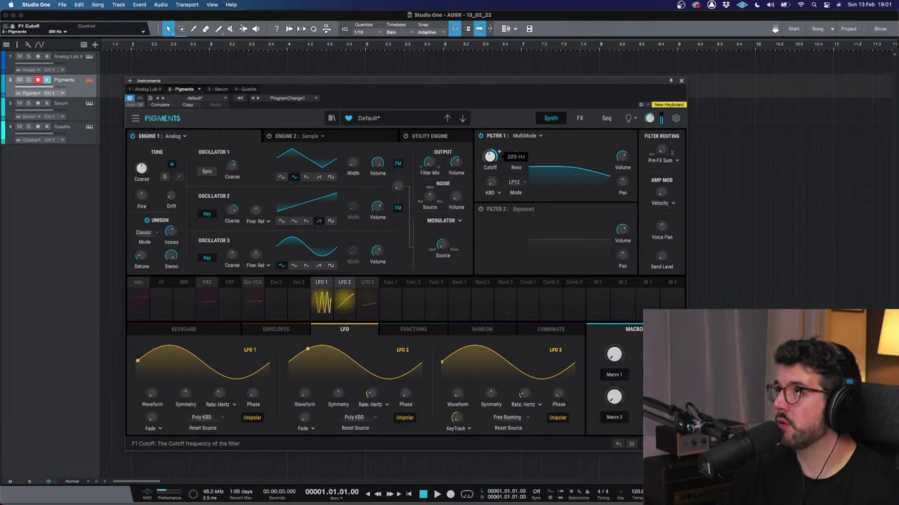
# Step: Set LFO 1's rate to about 0.659 Hz and the Env VCA release to about 1.24 s
pyautogui.scroll(1, 491, 155)
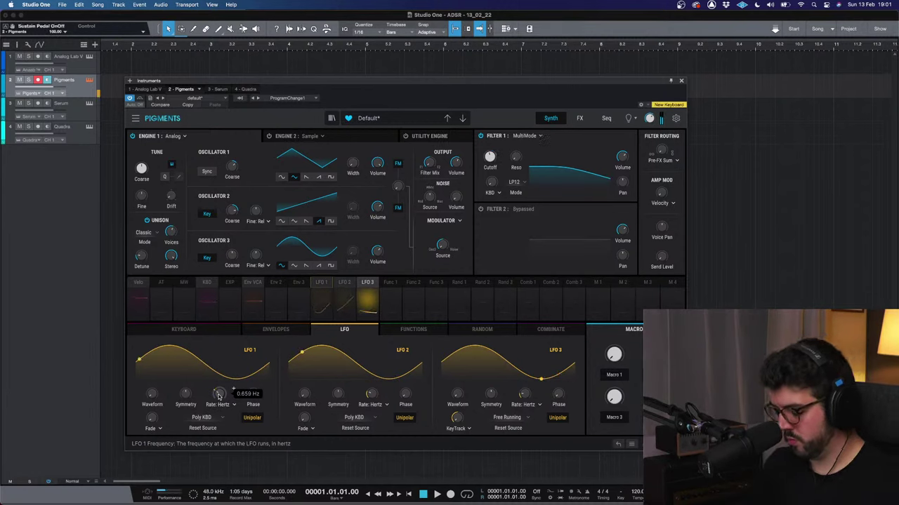
pyautogui.click(299, 330)
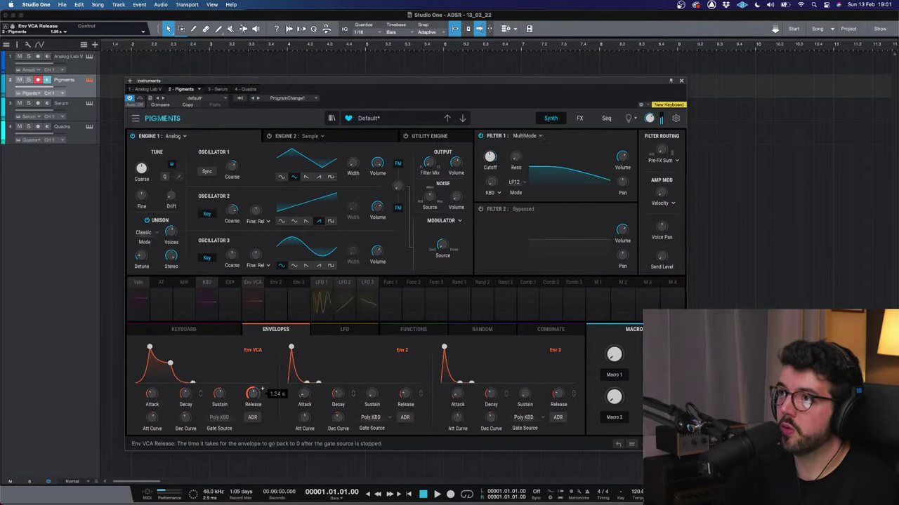
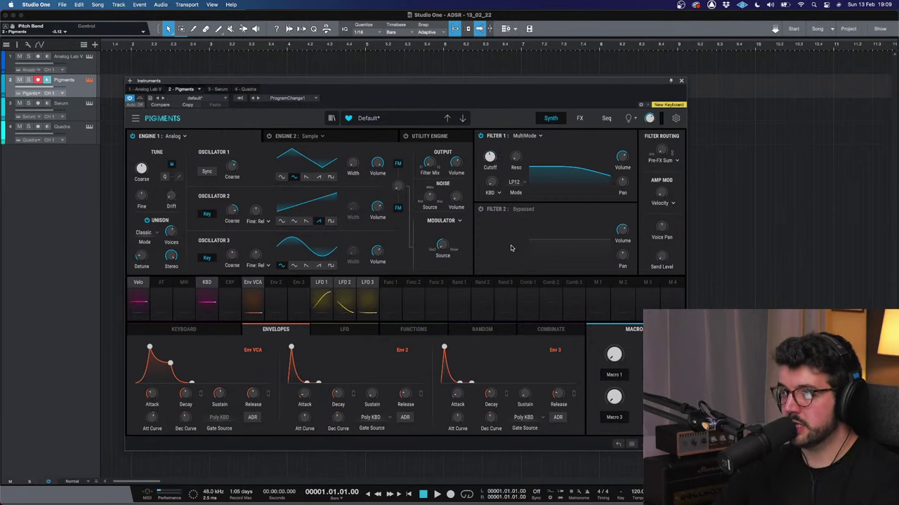
# Step: Turn on Engine 2 to view its Sample engine, check the Utility Engine, and bypass Engine 2 again
pyautogui.moveTo(557, 80); pyautogui.dragTo(567, 82)
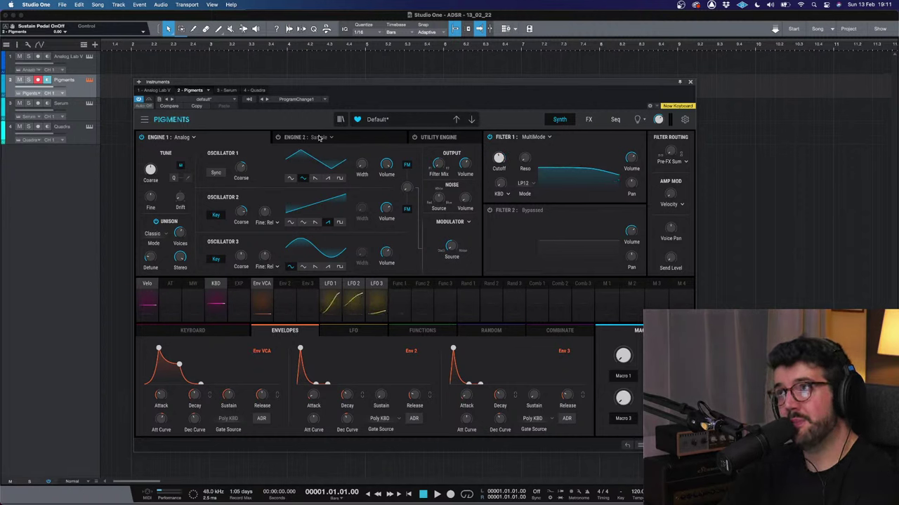
pyautogui.click(347, 141)
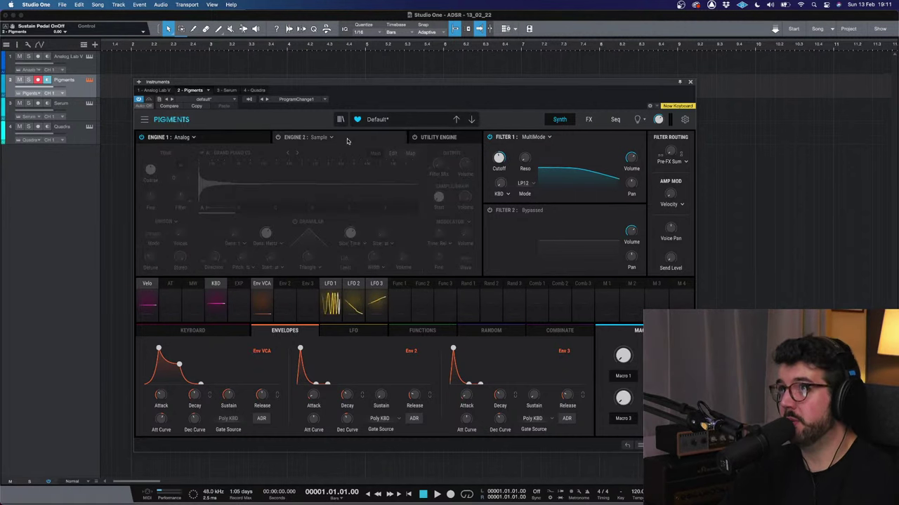
pyautogui.click(277, 138)
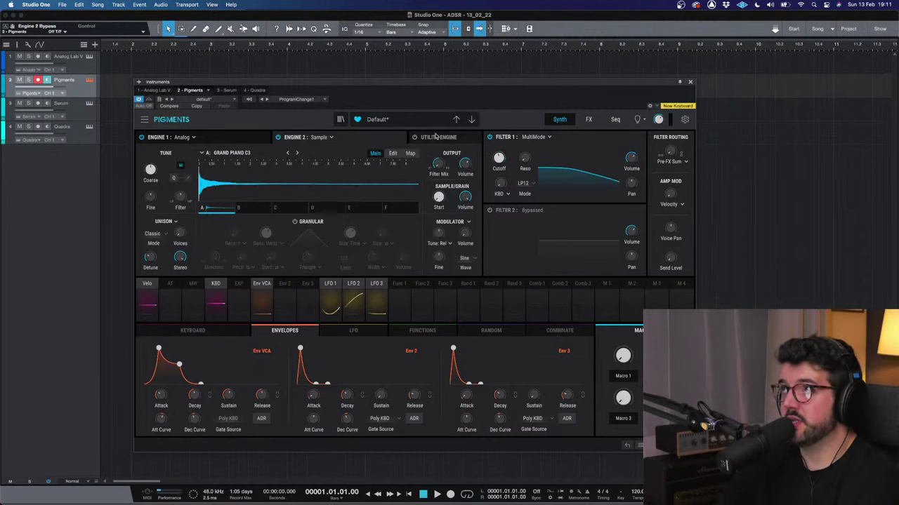
pyautogui.click(435, 137)
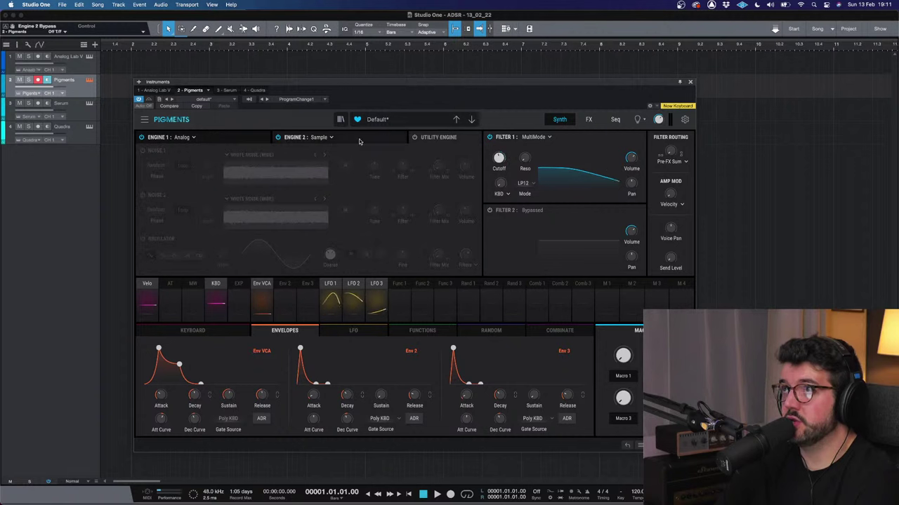
pyautogui.click(279, 138)
pyautogui.click(300, 138)
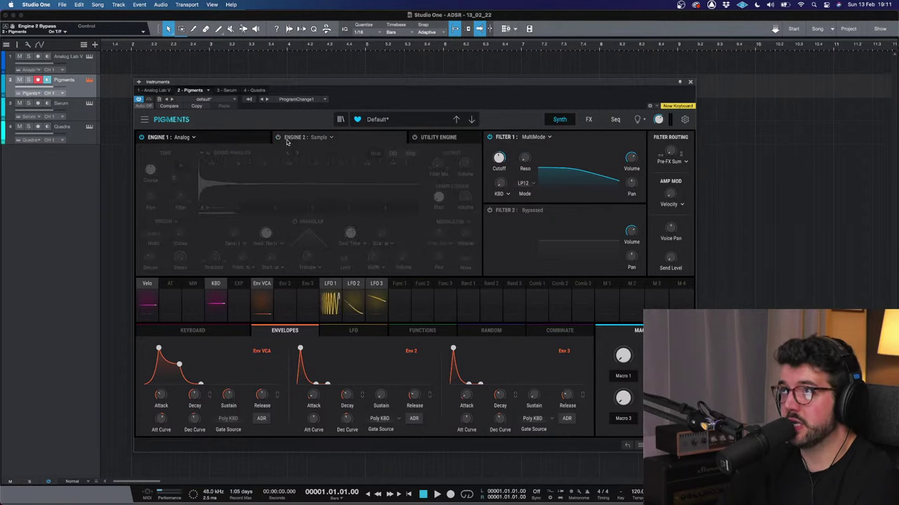
# Step: Turn on the Utility Engine and its Noise 1 source, with Engine 1 bypassed
pyautogui.click(416, 139)
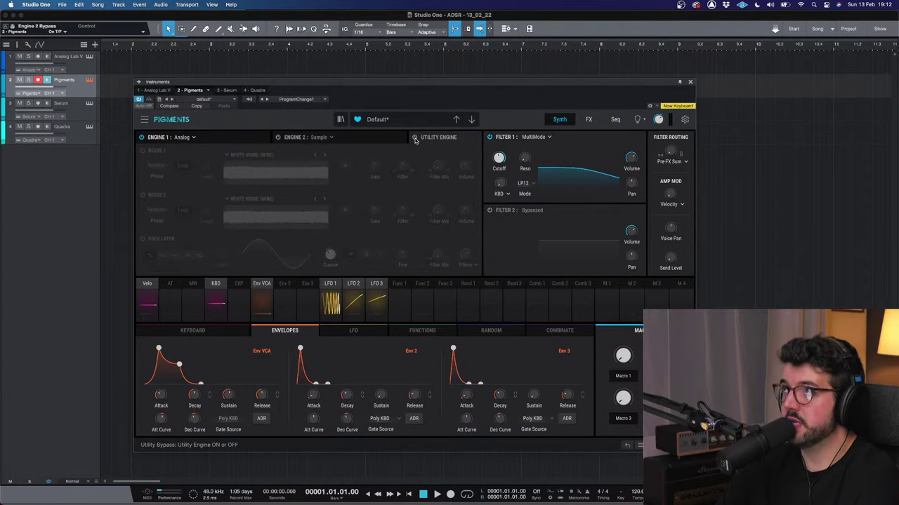
pyautogui.click(415, 138)
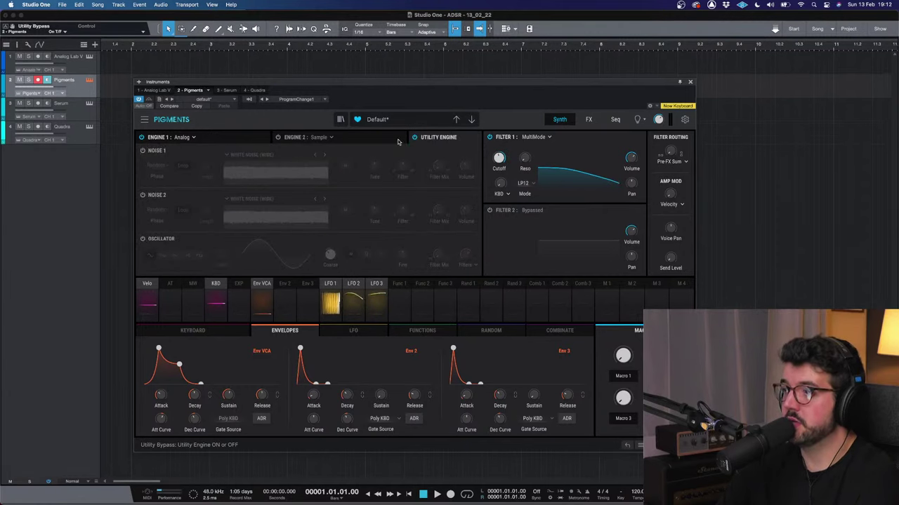
pyautogui.click(144, 151)
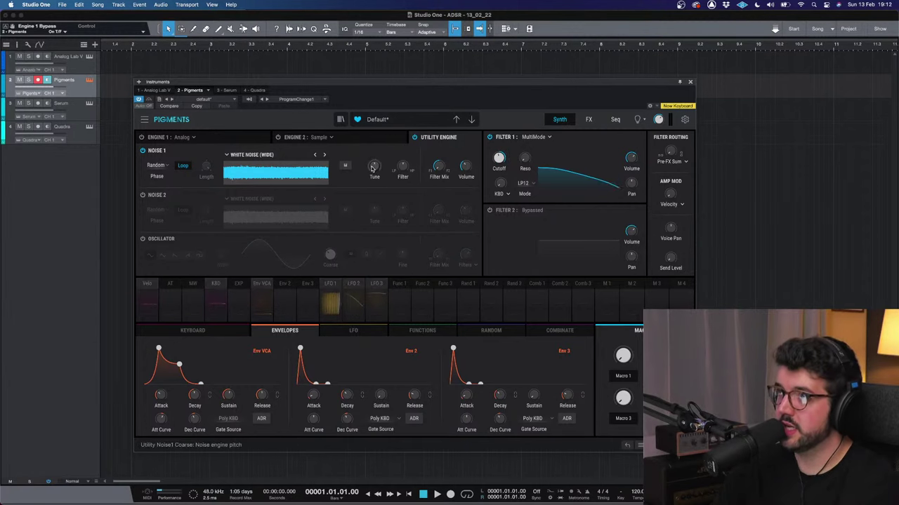
# Step: Raise Noise 1's volume to about 0.39 dB
pyautogui.moveTo(468, 167)
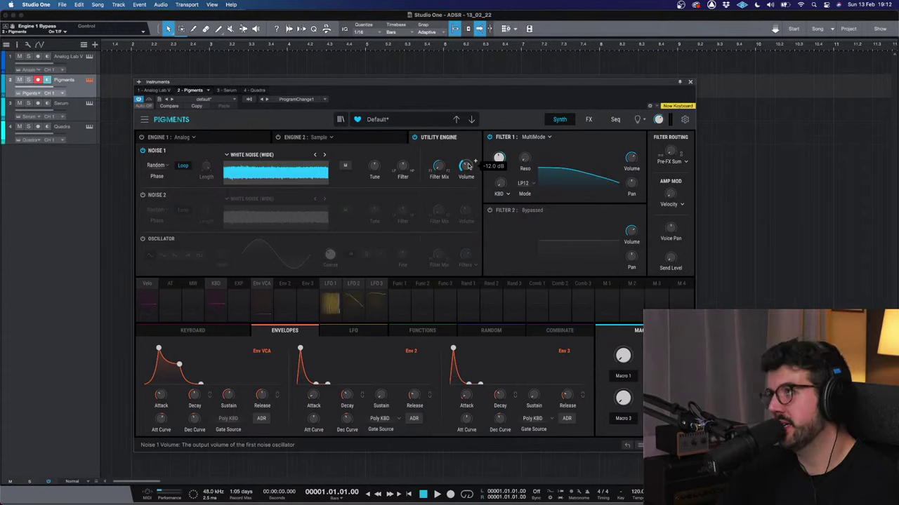
pyautogui.moveTo(468, 167); pyautogui.dragTo(469, 141)
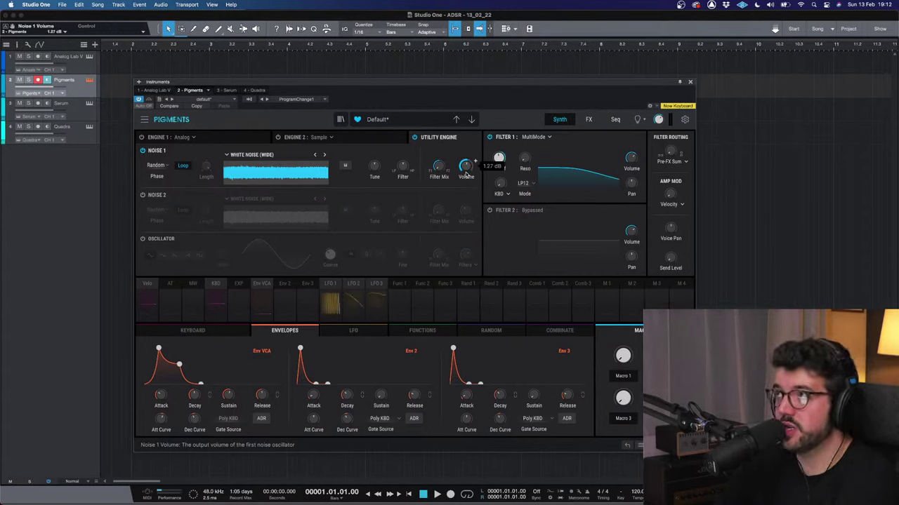
pyautogui.moveTo(467, 174); pyautogui.dragTo(467, 177)
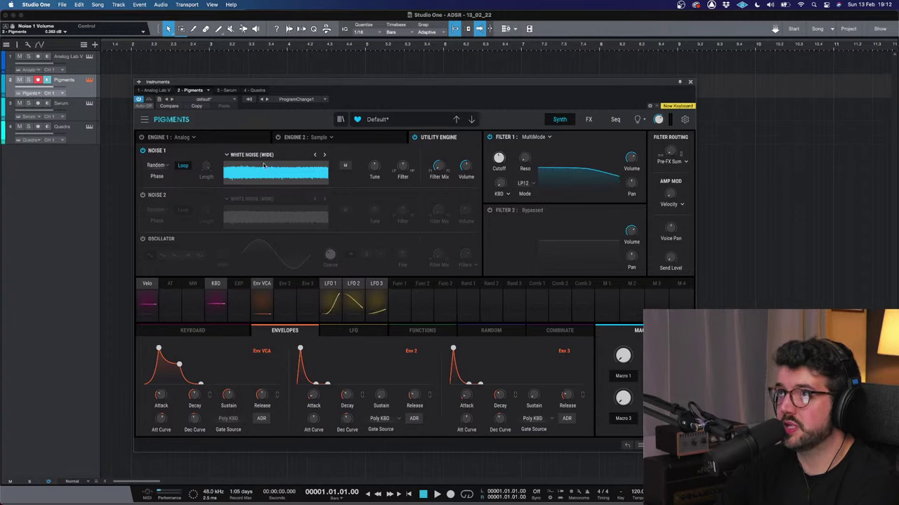
# Step: Look through Noise 1's sample list while keeping White Noise (Wide), and lower the Noise 1 volume to about -5.22 dB
pyautogui.click(288, 160)
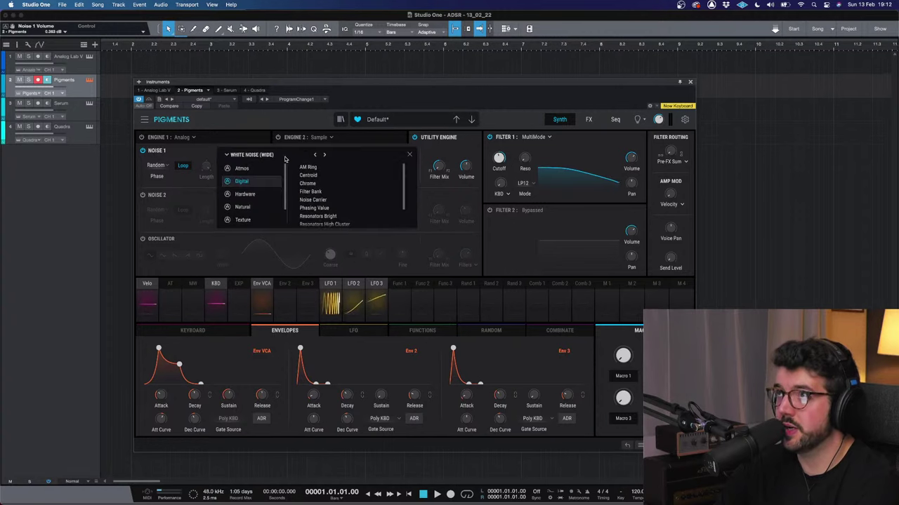
pyautogui.click(408, 153)
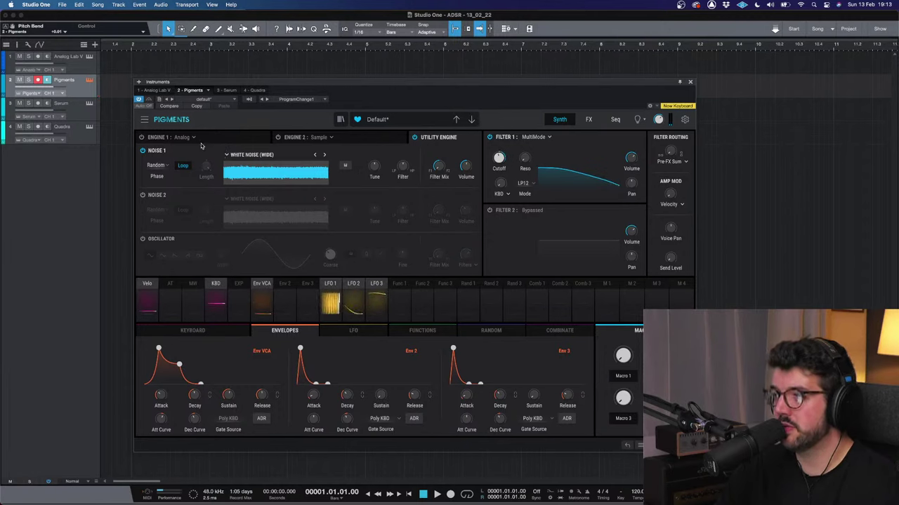
pyautogui.moveTo(471, 163)
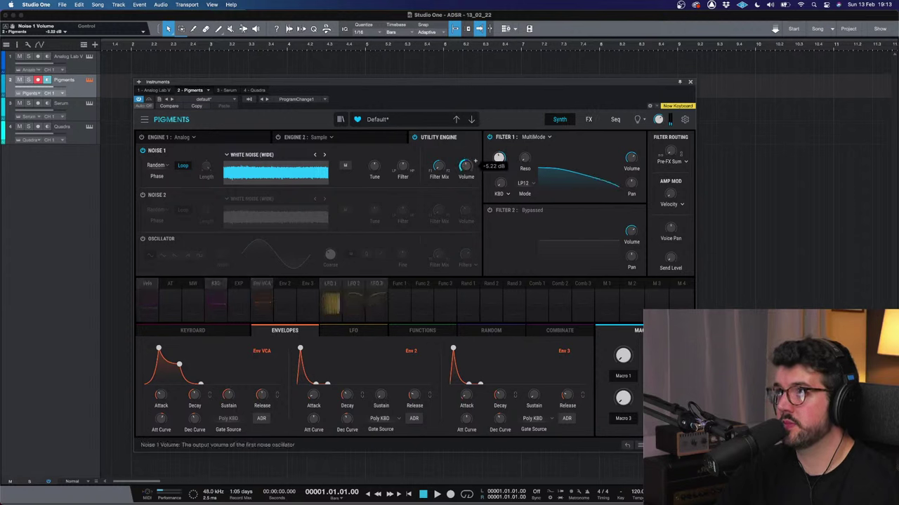
# Step: Turn Engine 1 back on and bypass the Utility Engine
pyautogui.moveTo(438, 169)
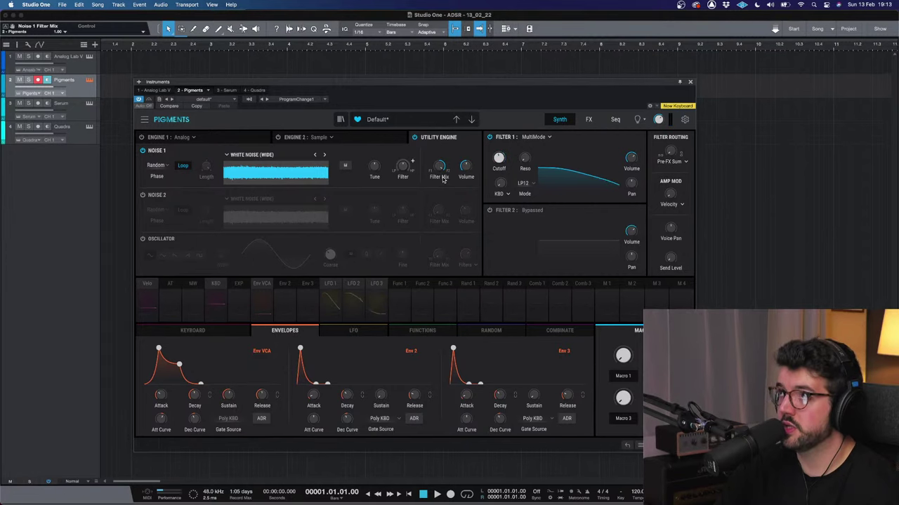
pyautogui.click(242, 136)
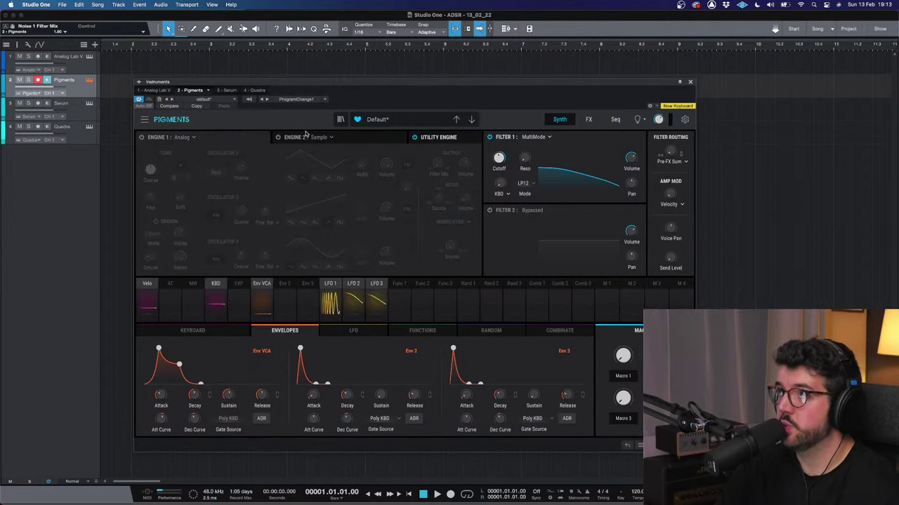
pyautogui.click(142, 138)
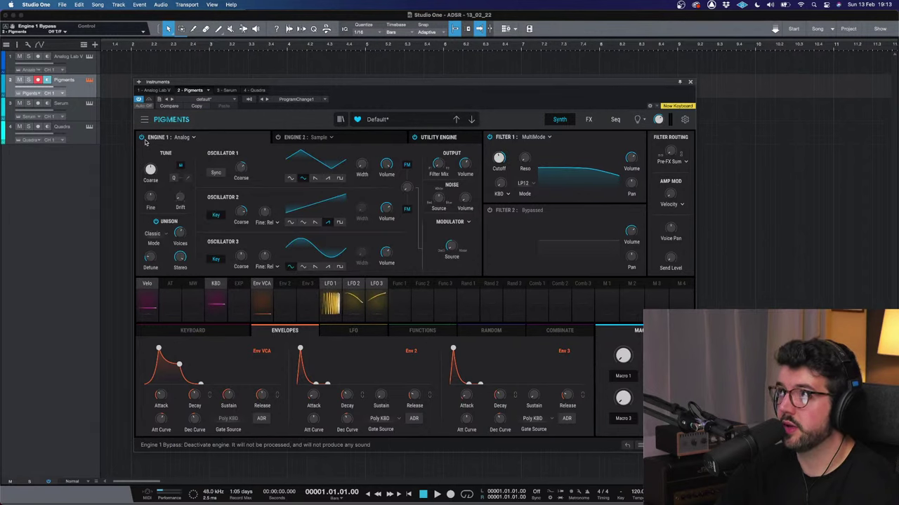
pyautogui.moveTo(438, 164)
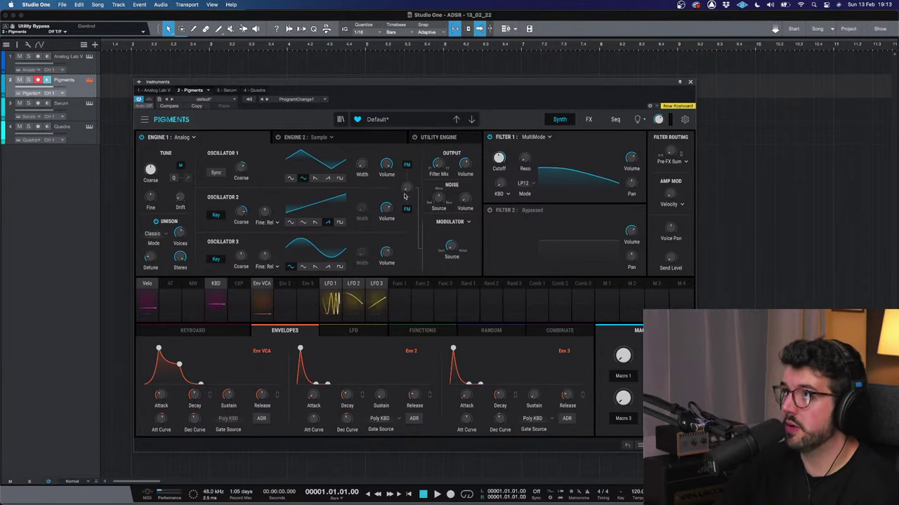
# Step: Keep Engine 1's noise source at 0.500, bring its noise volume up to about -11.8 dB, and shorten the Env VCA attack
pyautogui.moveTo(440, 201); pyautogui.dragTo(441, 198)
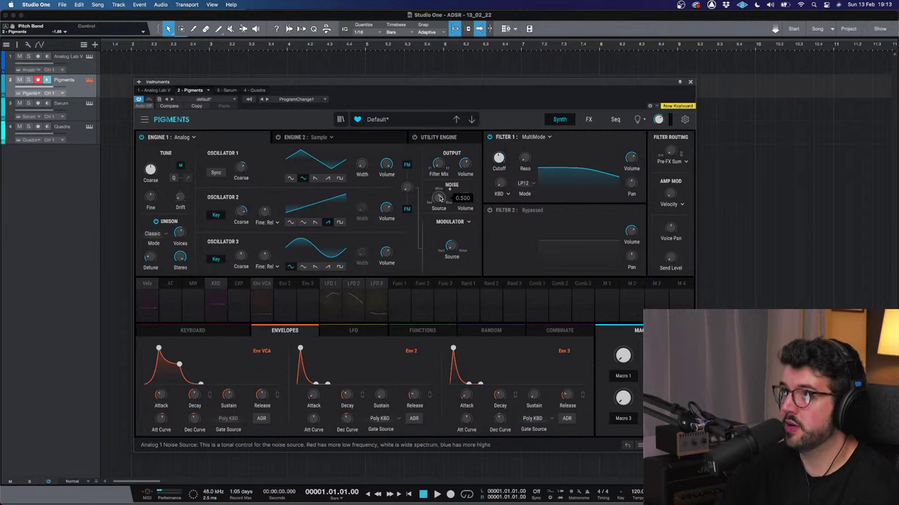
pyautogui.moveTo(466, 198)
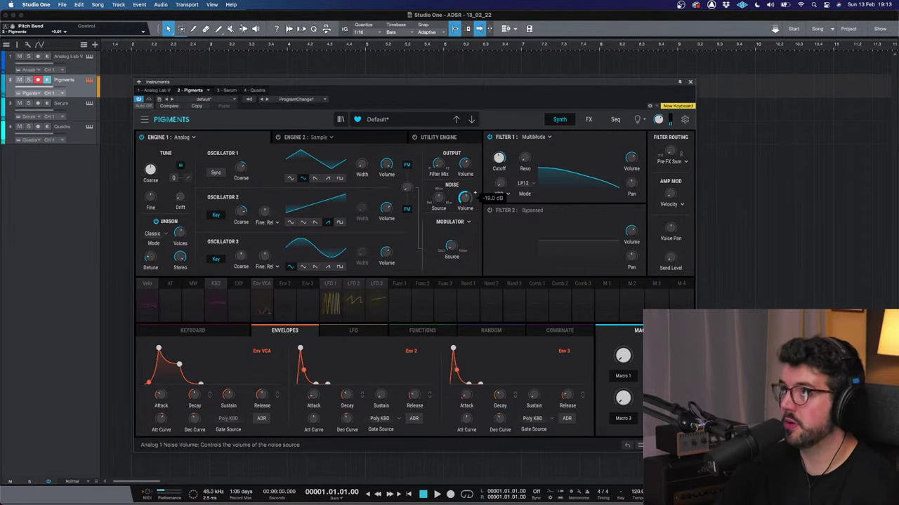
pyautogui.scroll(3, 466, 198)
pyautogui.scroll(-10, 474, 192)
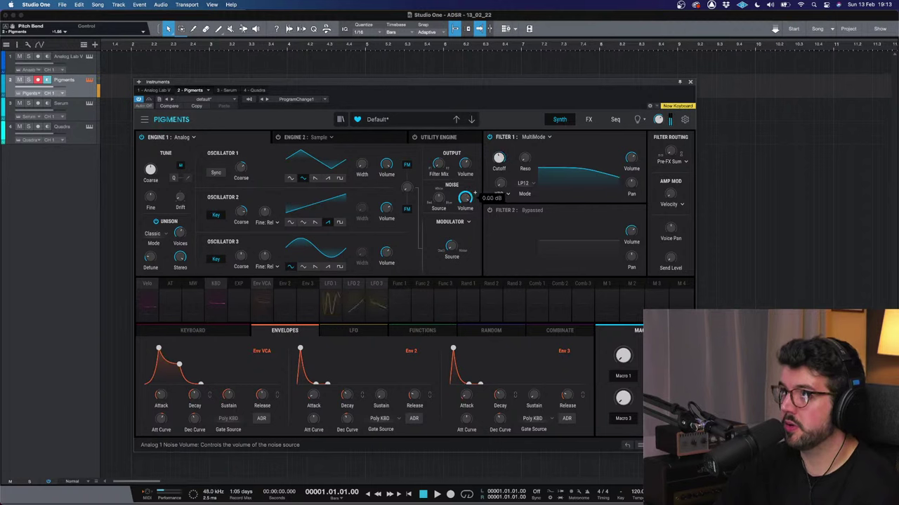
pyautogui.scroll(6, 474, 193)
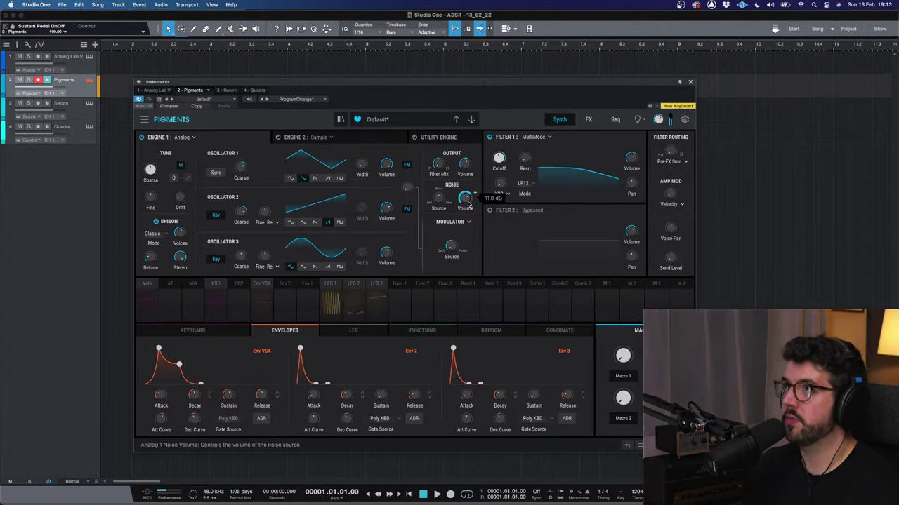
pyautogui.scroll(2, 469, 202)
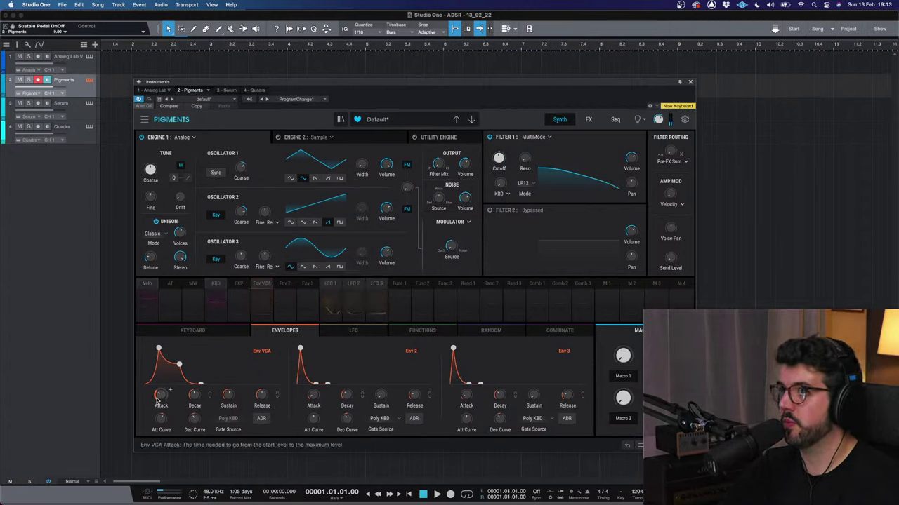
pyautogui.scroll(-3, 160, 396)
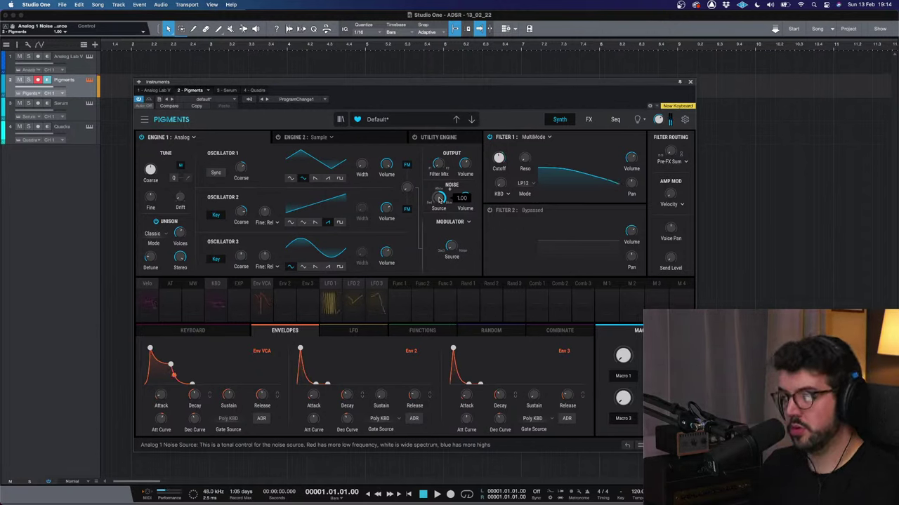
# Step: Sweep Engine 1's noise source between about 0.044 and 1.00, and return it to the white centre position
pyautogui.moveTo(437, 204)
pyautogui.mouseDown()
pyautogui.moveTo(449, 190)
pyautogui.moveTo(441, 199)
pyautogui.mouseUp()
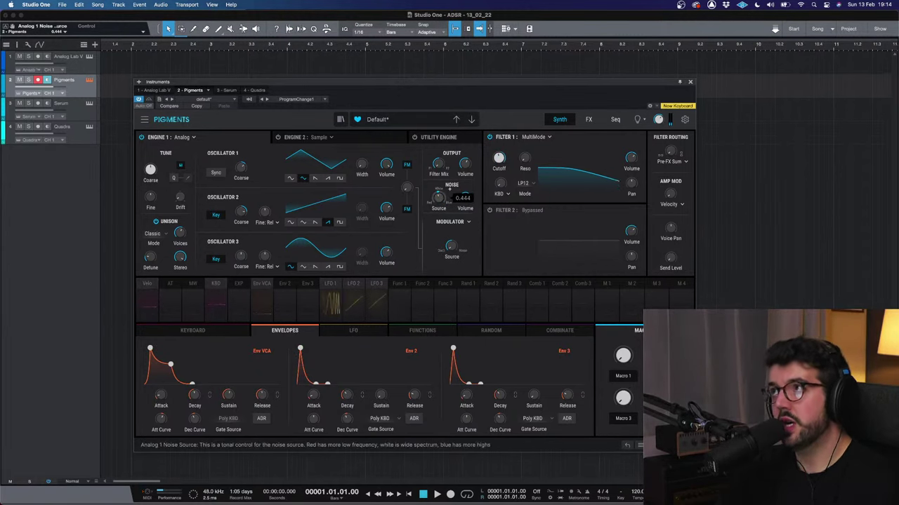
pyautogui.scroll(-10, 450, 190)
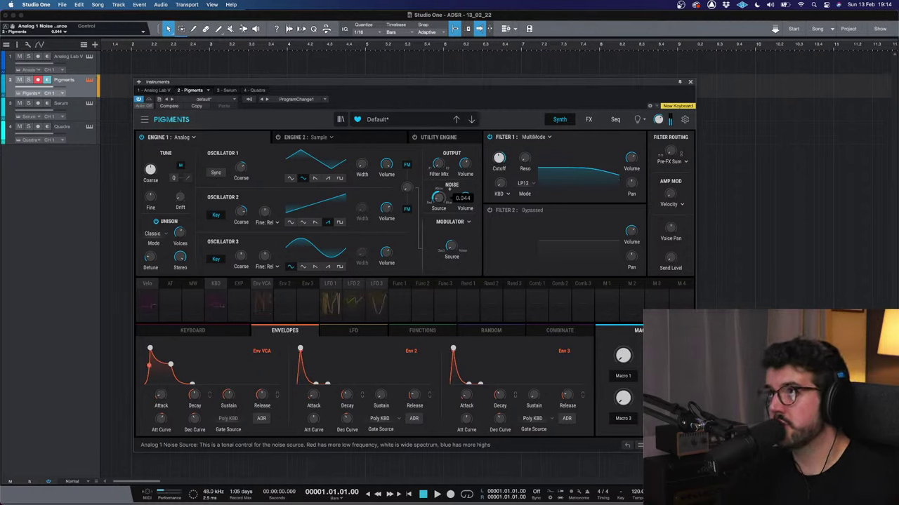
pyautogui.scroll(20, 449, 190)
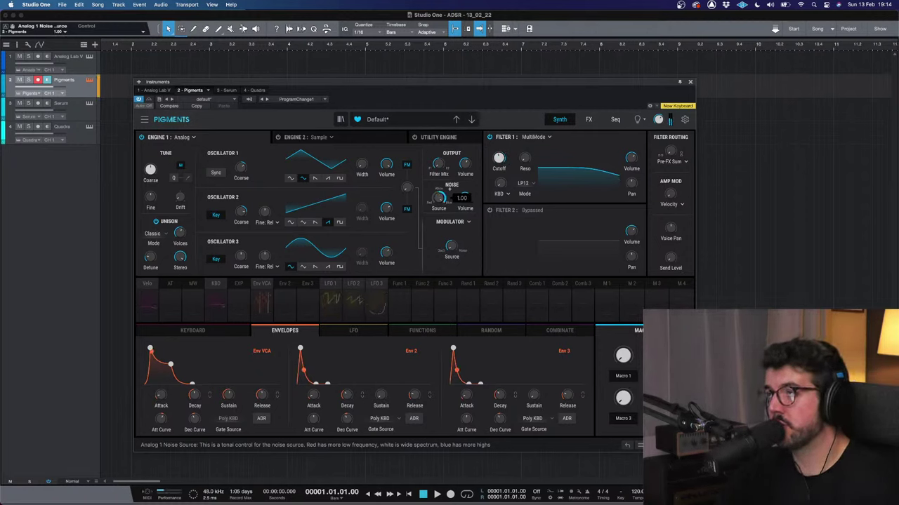
pyautogui.scroll(-12, 441, 199)
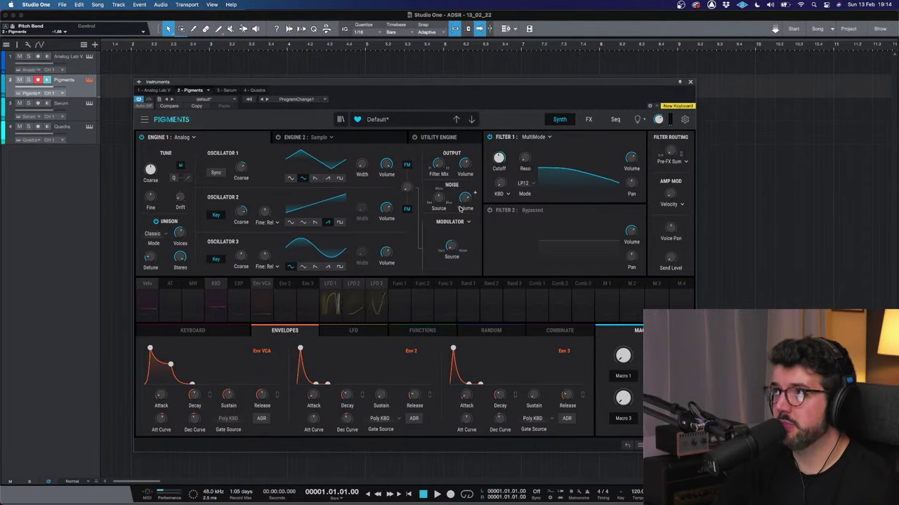
# Step: View Engine 2 and the Utility Engine, and show the engine types available for Engine 1
pyautogui.click(367, 137)
pyautogui.click(435, 137)
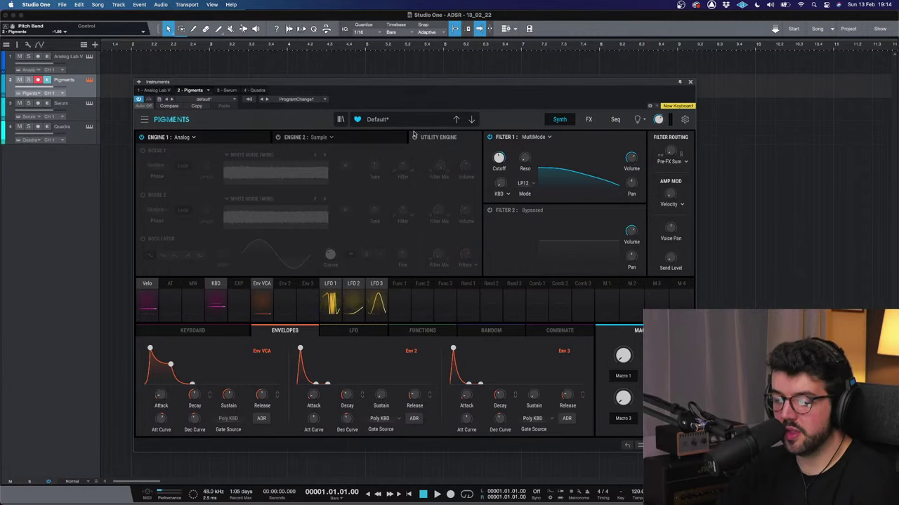
pyautogui.click(218, 141)
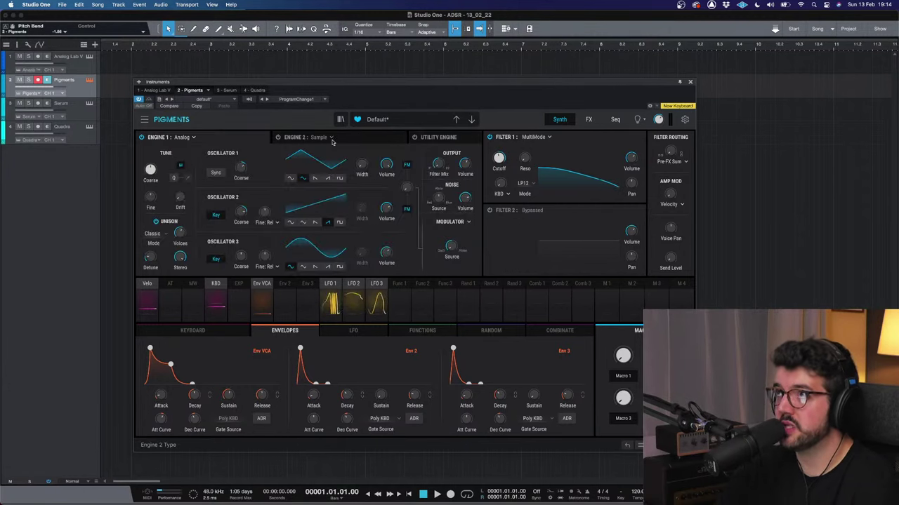
pyautogui.click(193, 139)
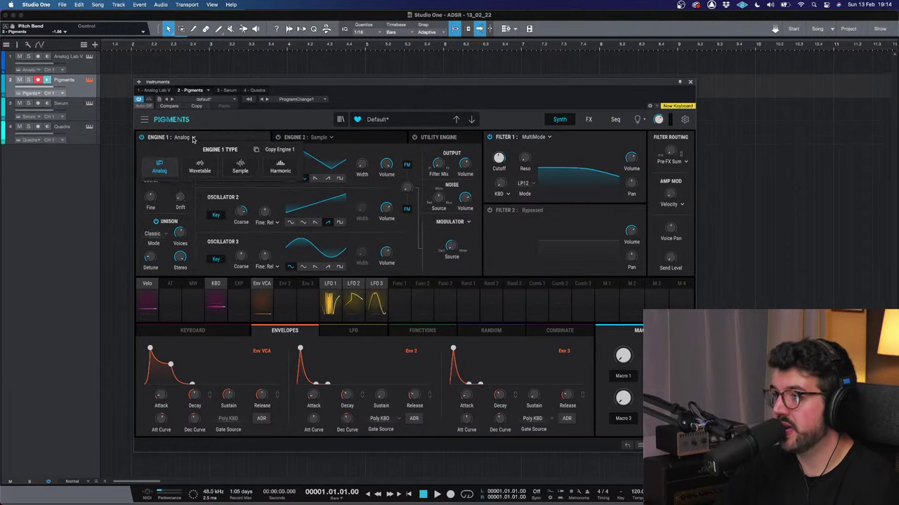
# Step: Switch to the Serum instrument and load the analog Basic Shapes wavetable into oscillator A
pyautogui.click(93, 119)
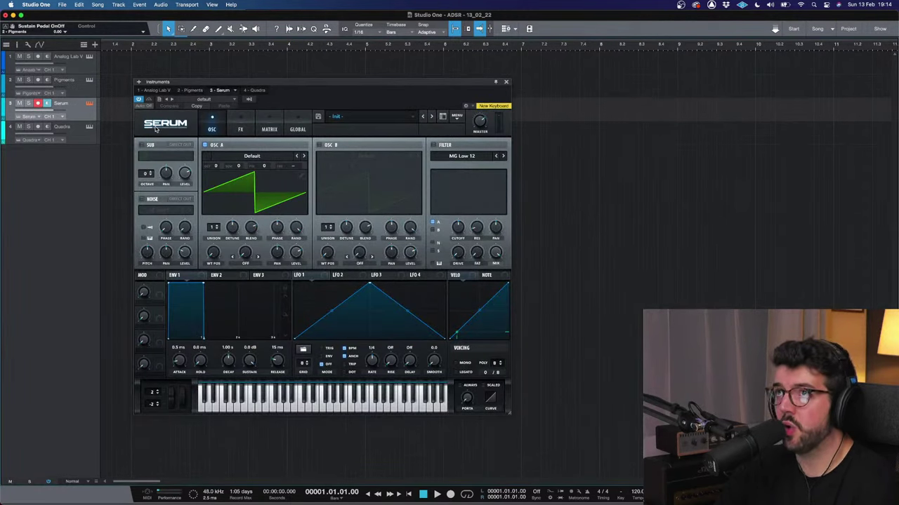
pyautogui.click(281, 158)
pyautogui.moveTo(282, 166)
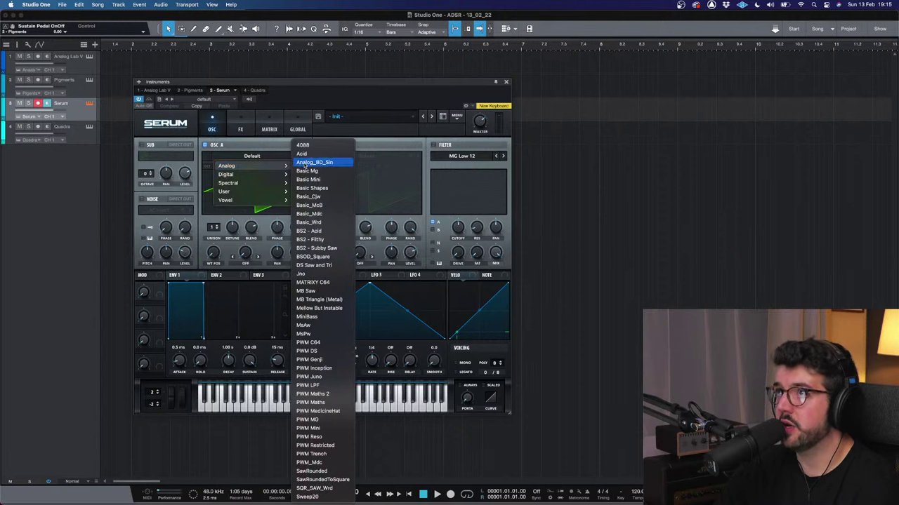
pyautogui.click(311, 189)
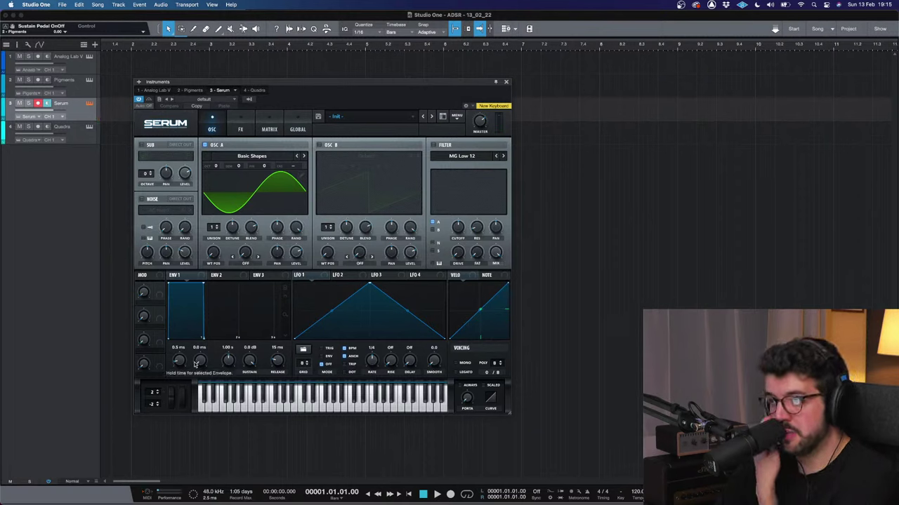
# Step: Set Envelope 1 to 22 ms attack, about 689 ms decay, -9.4 dB sustain and 202 ms release
pyautogui.moveTo(184, 361); pyautogui.dragTo(220, 365)
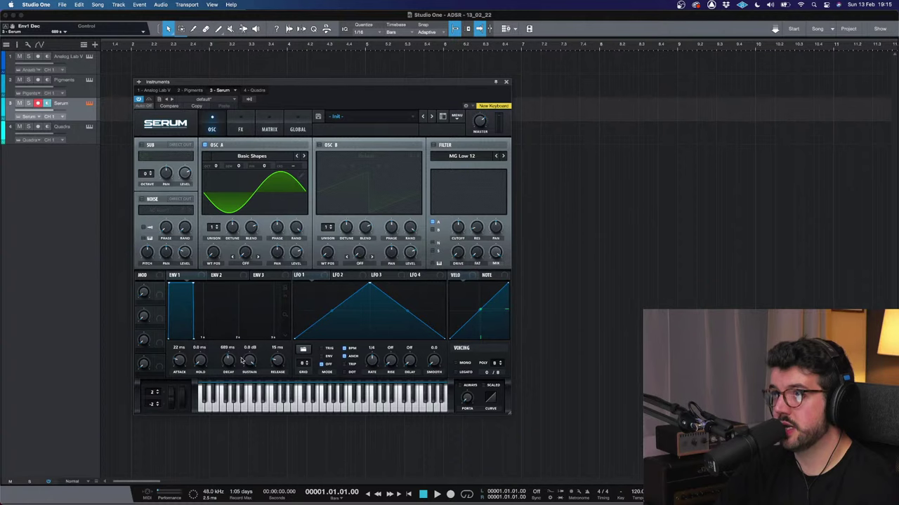
pyautogui.moveTo(245, 360); pyautogui.dragTo(278, 261)
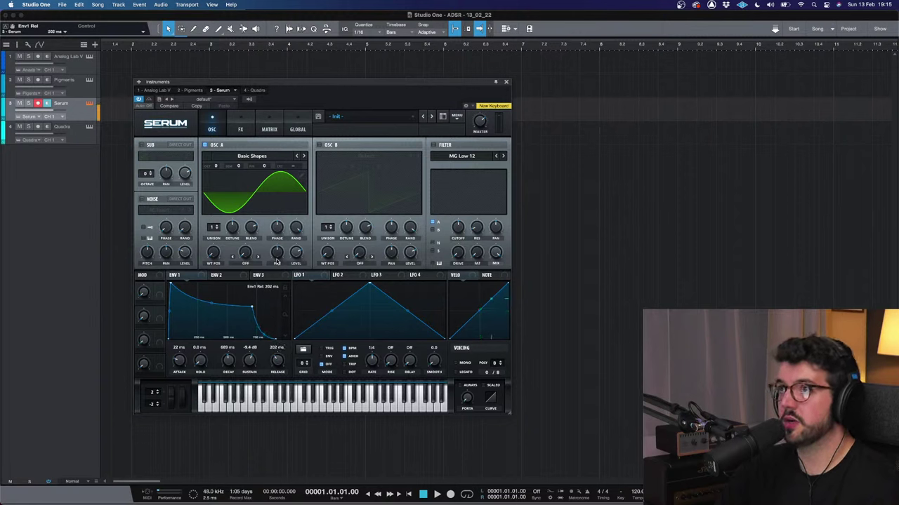
# Step: Set oscillator A to 4 unison voices and move its wavetable position to 3 for a triangle wave
pyautogui.moveTo(213, 227); pyautogui.dragTo(213, 214)
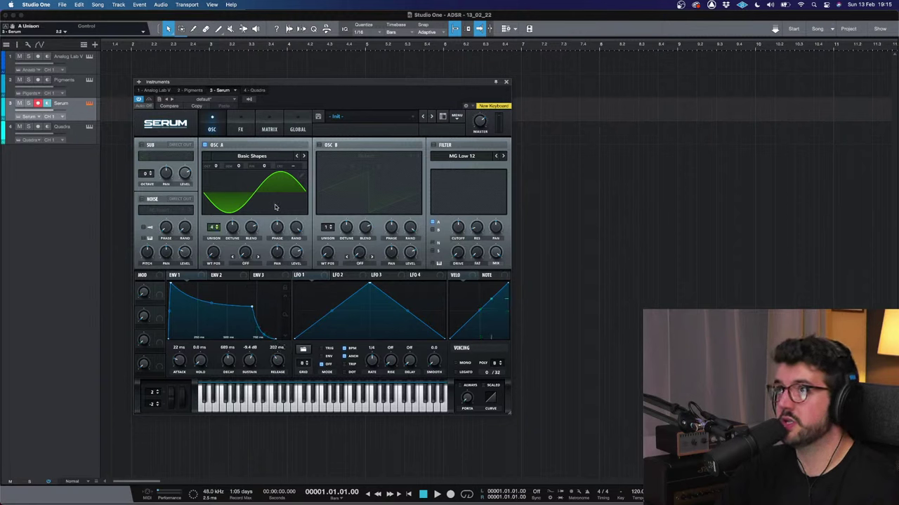
pyautogui.moveTo(220, 250); pyautogui.dragTo(222, 229)
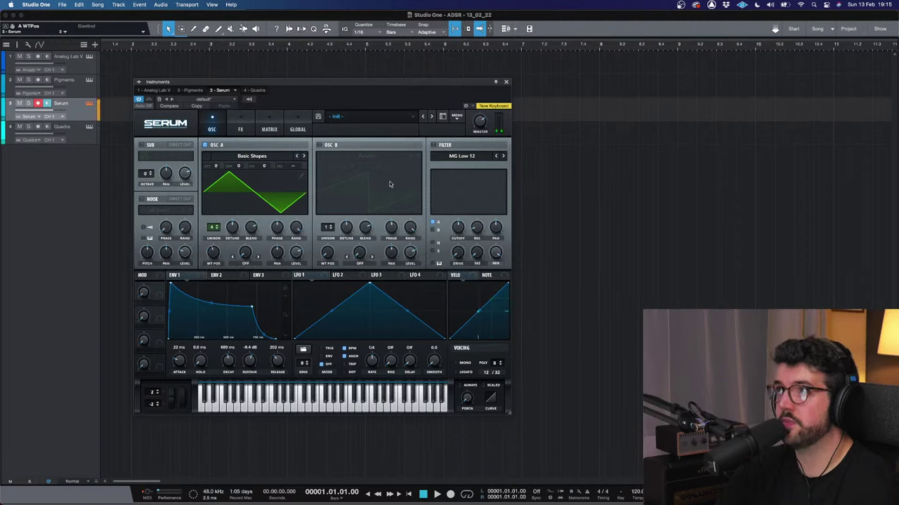
# Step: Turn on the MG Low 12 filter, modulate its cutoff with LFO 1 in ENV mode, and turn off the LFO's BPM sync
pyautogui.click(433, 145)
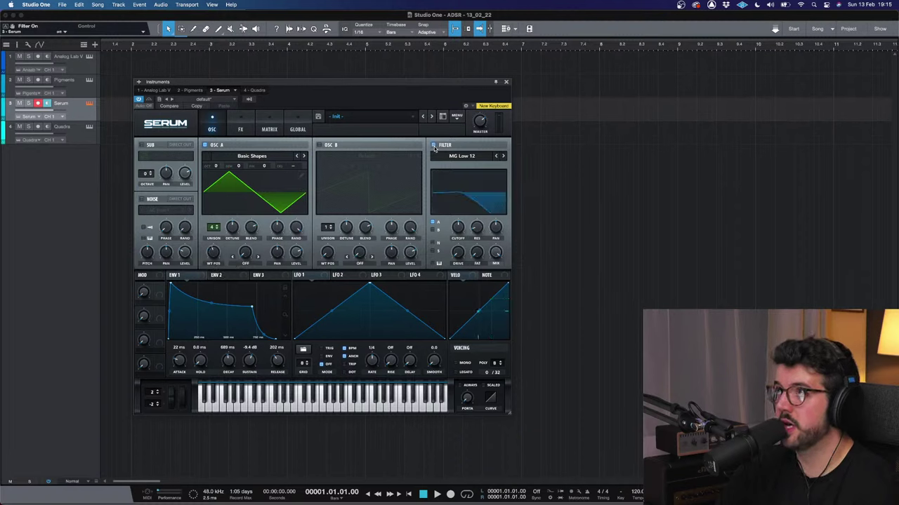
pyautogui.moveTo(297, 275); pyautogui.dragTo(453, 222)
pyautogui.click(453, 219)
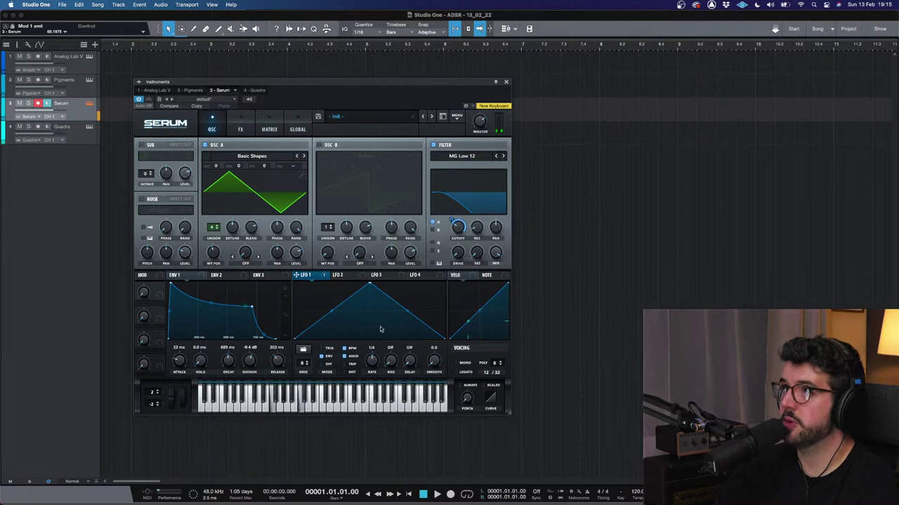
pyautogui.click(344, 349)
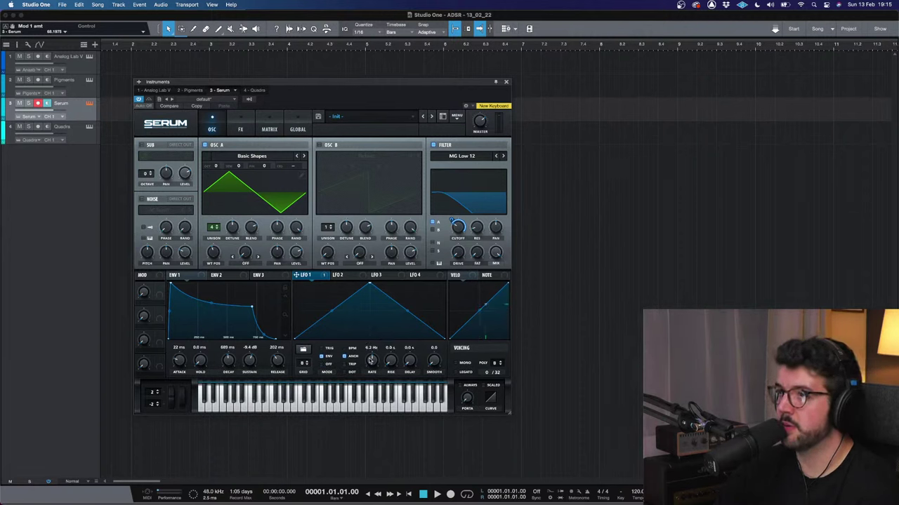
# Step: Set LFO 1 to trigger mode at a 4.4 Hz rate and move Osc A's wavetable position to 4
pyautogui.moveTo(370, 360); pyautogui.dragTo(370, 369)
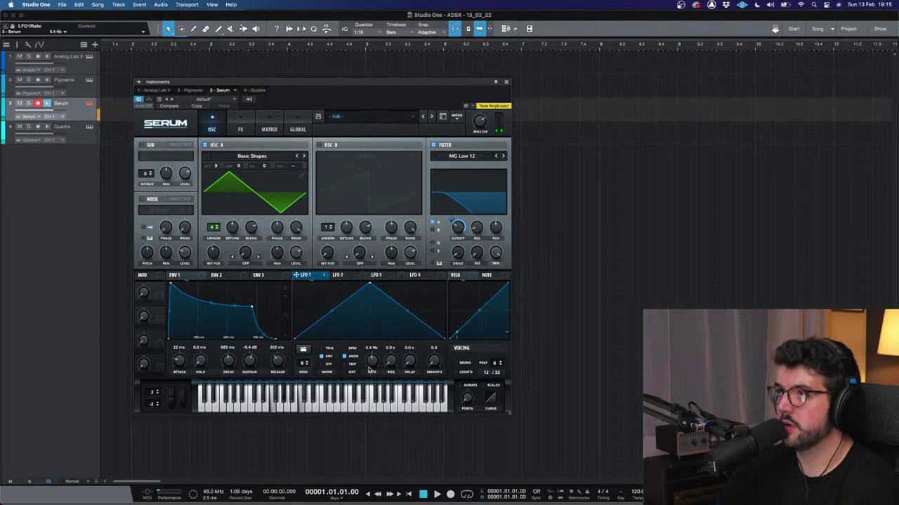
pyautogui.click(326, 349)
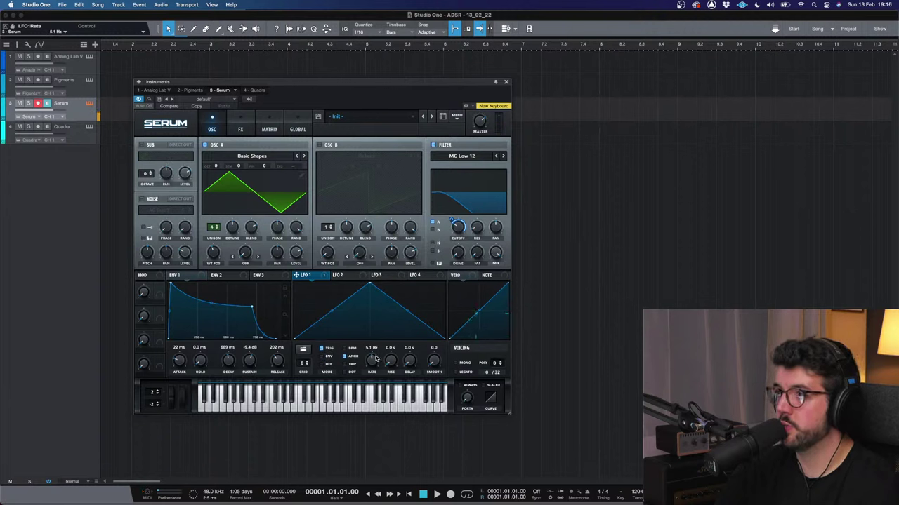
pyautogui.moveTo(376, 359); pyautogui.dragTo(370, 363)
pyautogui.moveTo(212, 257); pyautogui.dragTo(212, 238)
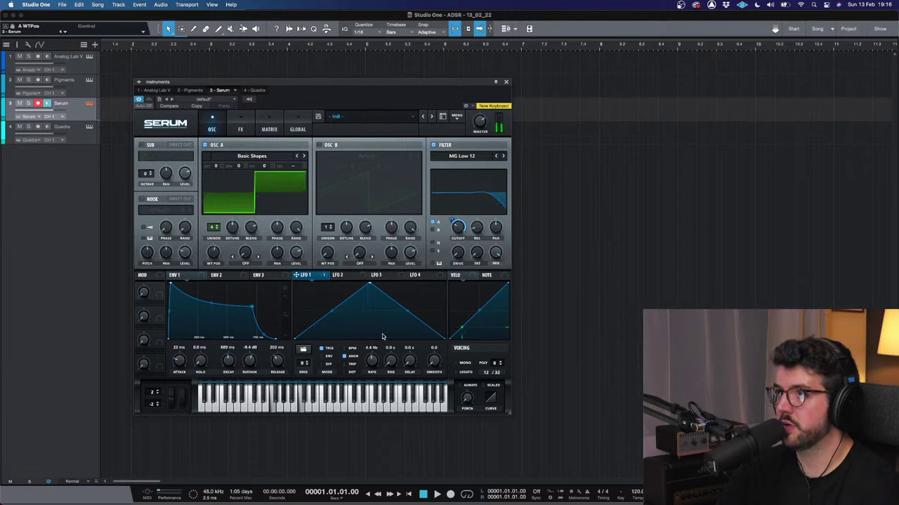
# Step: Lower the filter cutoff to its minimum, adjust LFO 1's modulation amount on it, and set the resonance to about 27%
pyautogui.click(456, 226)
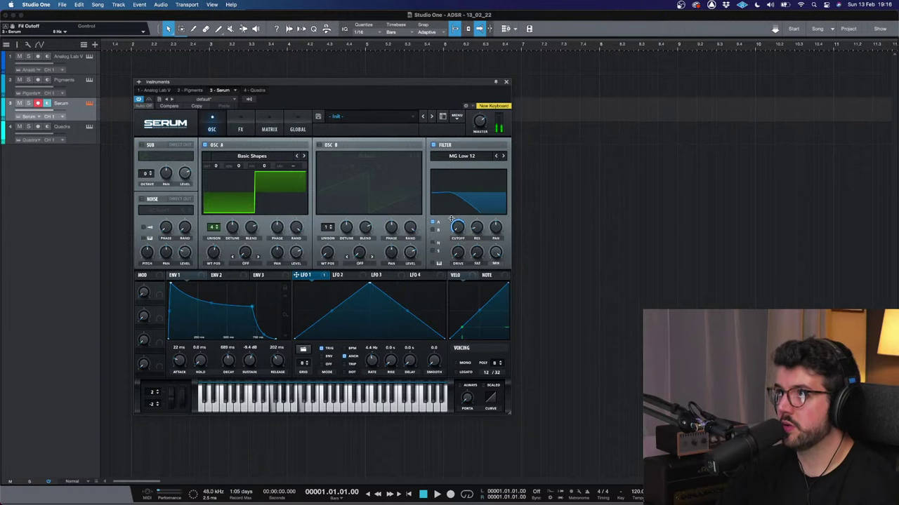
pyautogui.moveTo(451, 220); pyautogui.dragTo(453, 223)
pyautogui.click(475, 228)
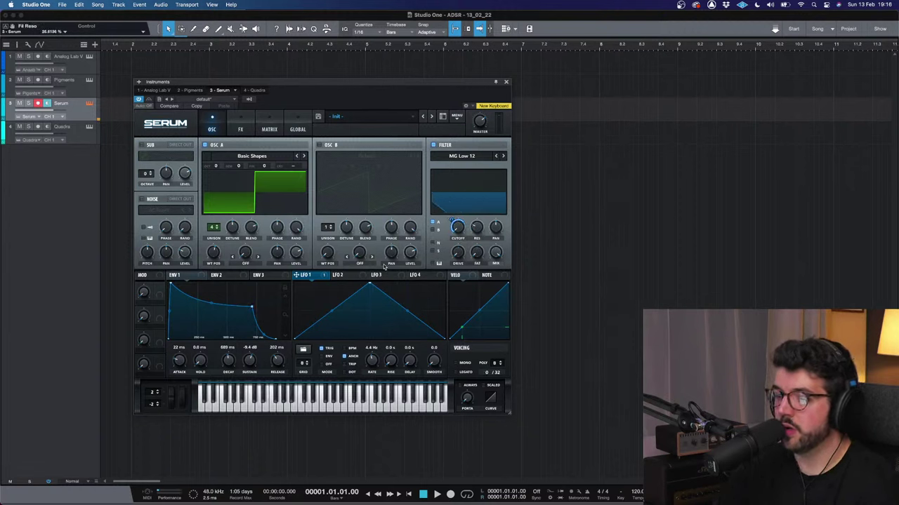
# Step: Enable Osc B through the filter, one octave down, with the Analog_BD_Sin wavetable
pyautogui.click(319, 145)
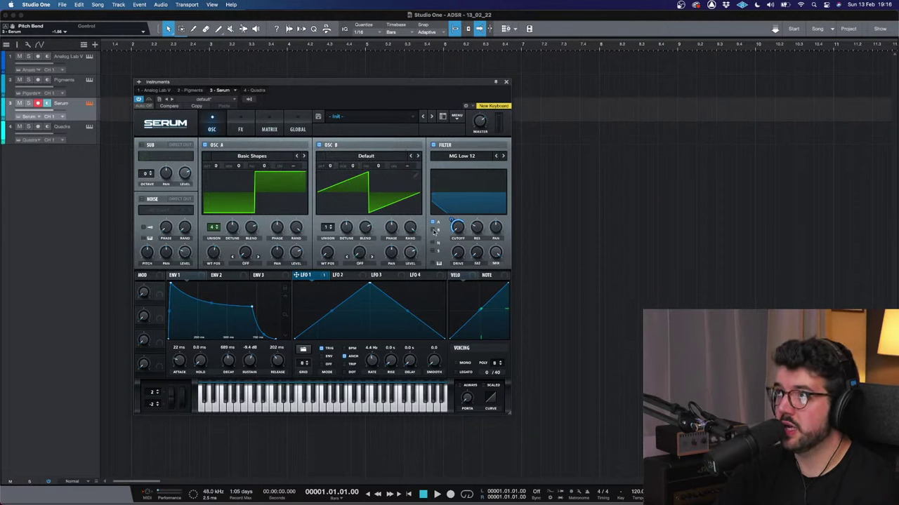
pyautogui.click(435, 231)
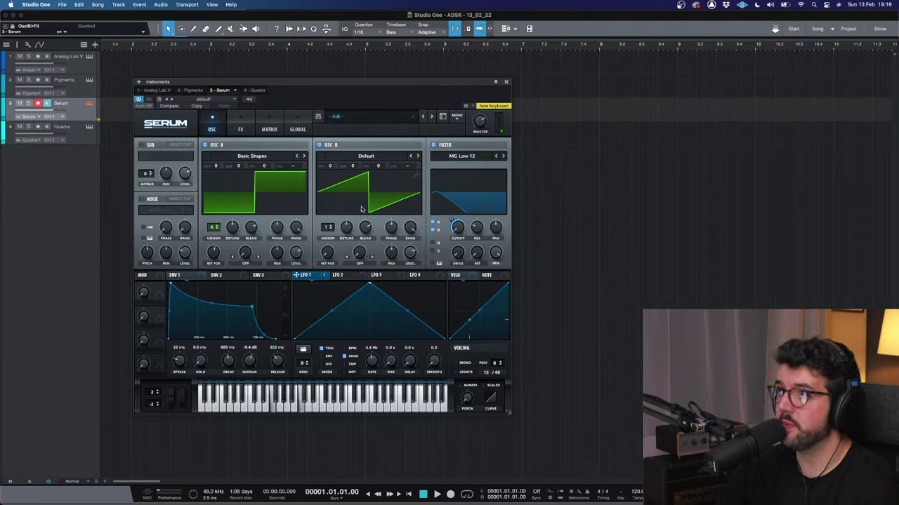
pyautogui.moveTo(330, 167); pyautogui.dragTo(326, 181)
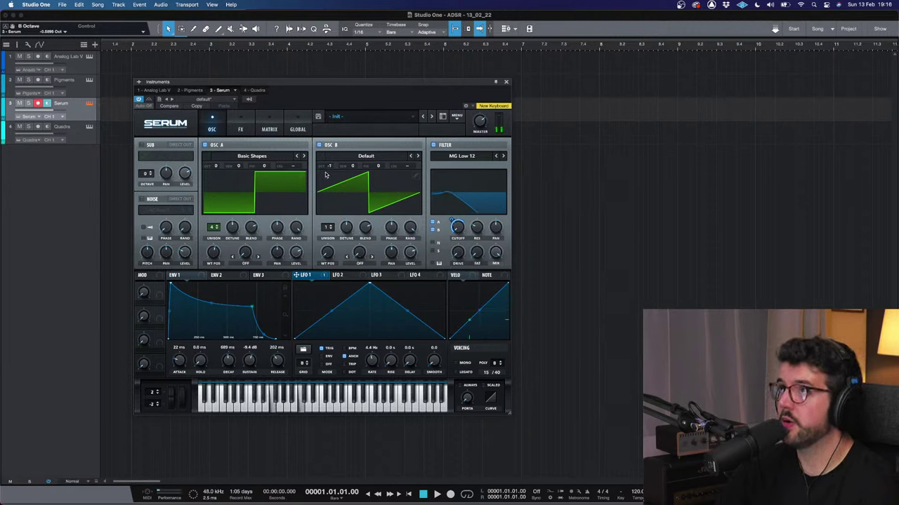
pyautogui.click(403, 159)
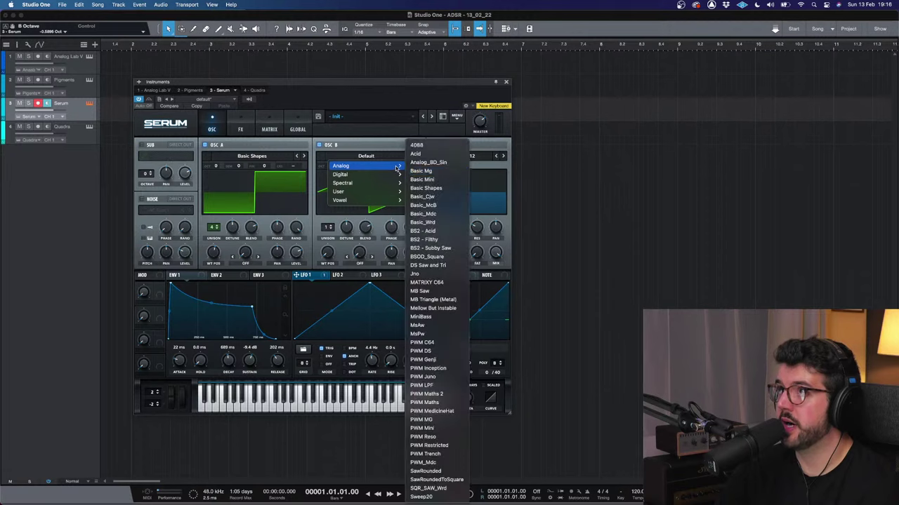
pyautogui.click(422, 163)
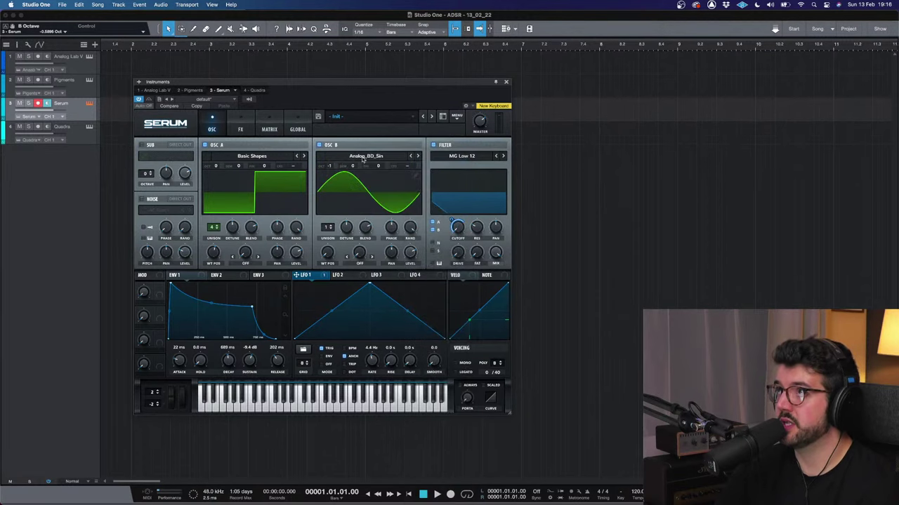
# Step: Enable the Chorus and Reverb effects and set the reverb mix to about 31%
pyautogui.click(244, 124)
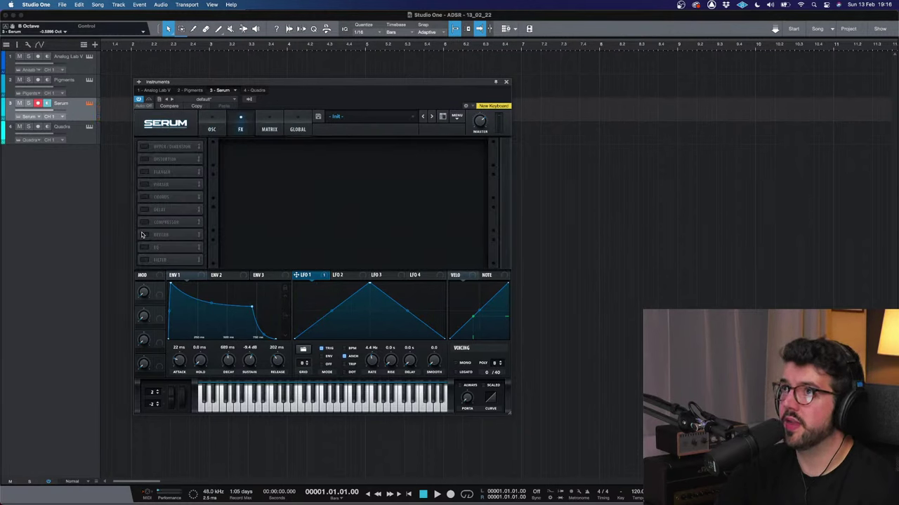
pyautogui.click(144, 197)
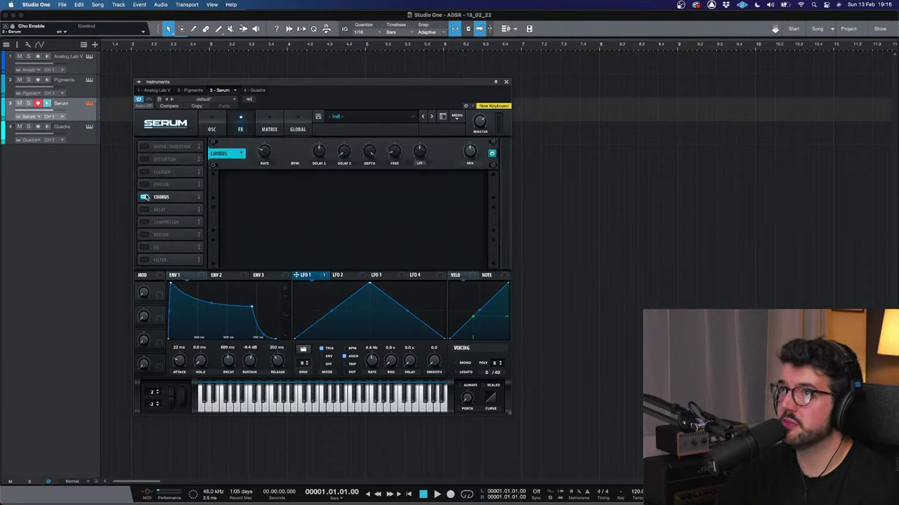
pyautogui.click(144, 234)
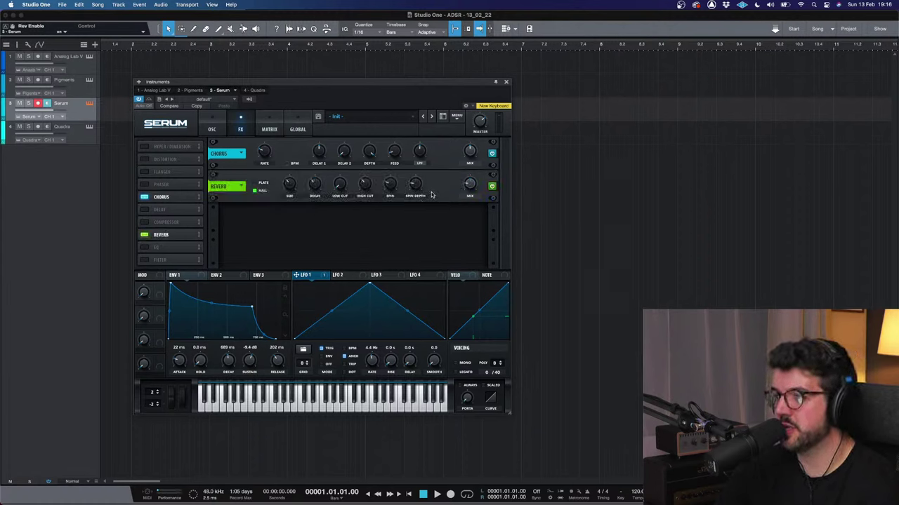
pyautogui.moveTo(474, 189); pyautogui.dragTo(470, 179)
# Step: Set the reverb's low cut to about 27%
pyautogui.click(219, 128)
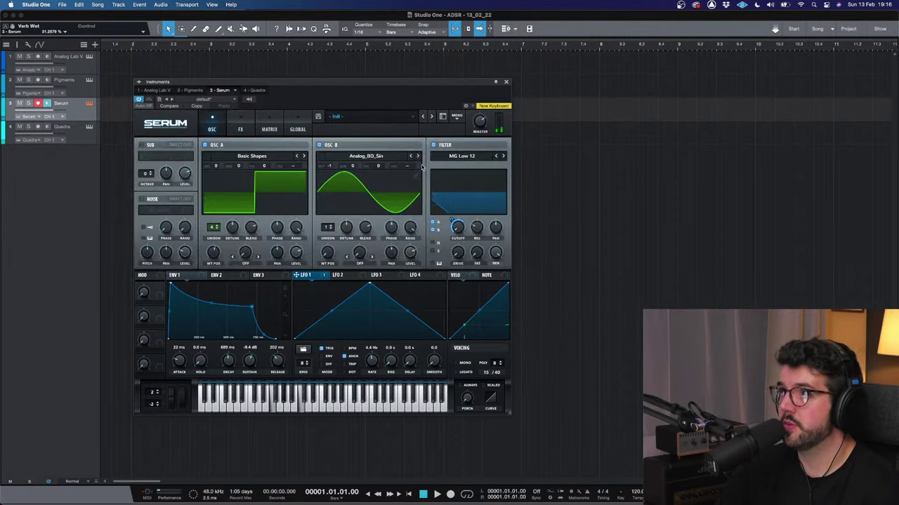
pyautogui.click(238, 121)
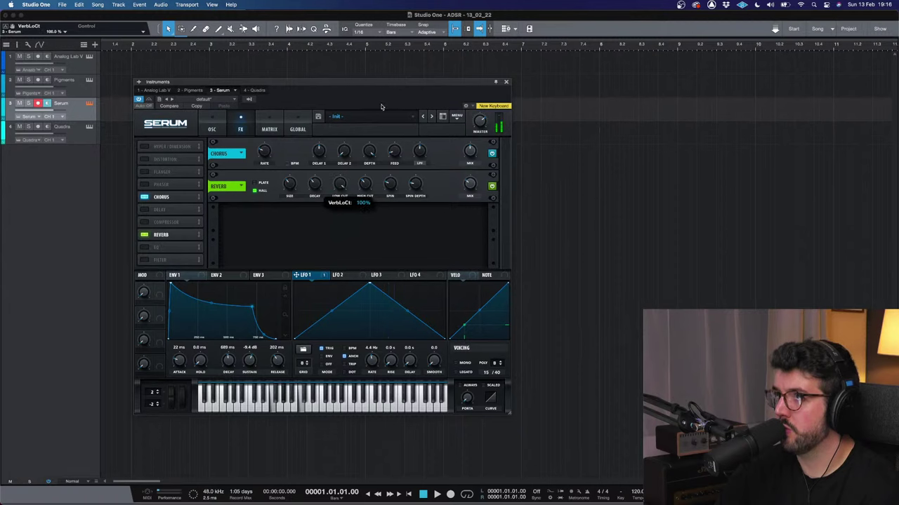
pyautogui.scroll(-5, 347, 177)
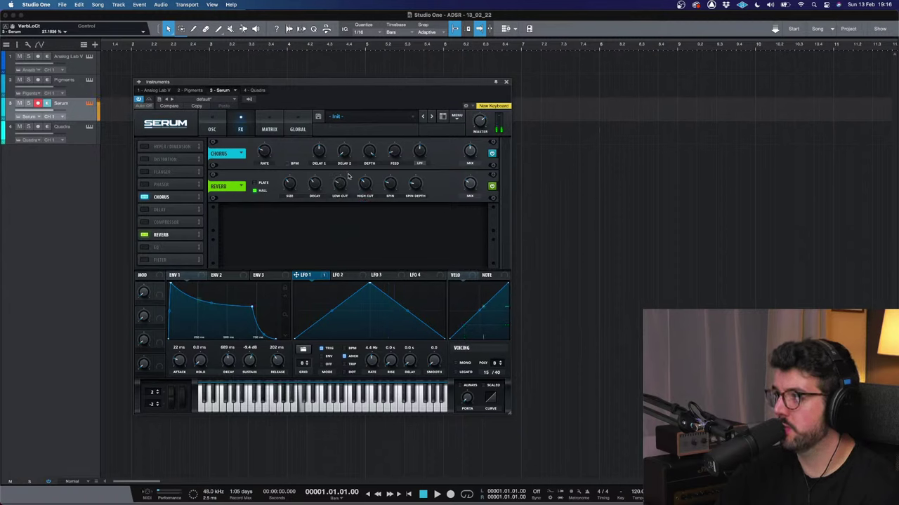
# Step: Set both Osc A and Osc B to octave +1 and move Osc A's wavetable position to 1 for a sine shape
pyautogui.click(212, 129)
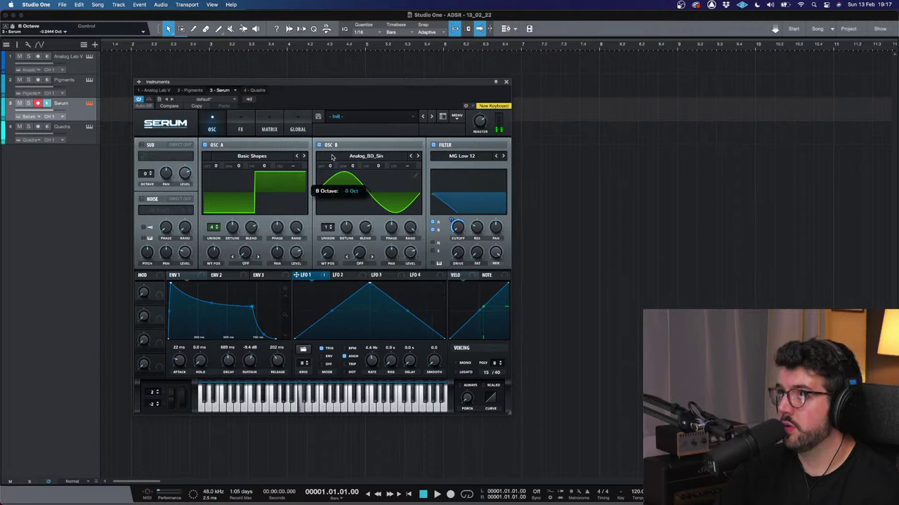
pyautogui.scroll(1, 332, 157)
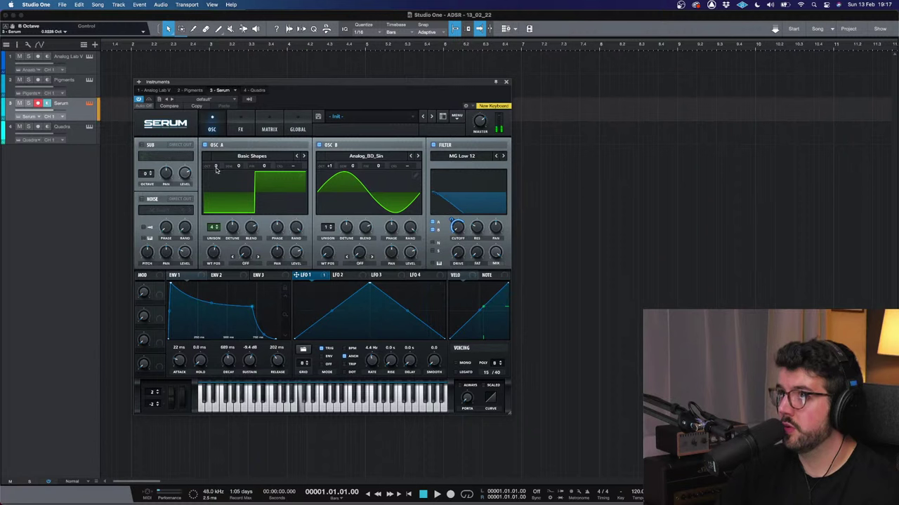
pyautogui.scroll(1, 217, 169)
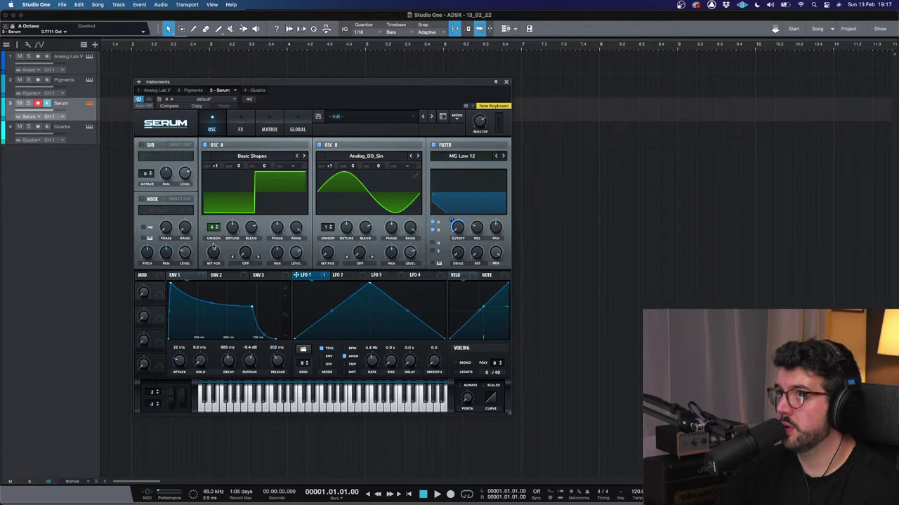
pyautogui.moveTo(213, 250); pyautogui.dragTo(207, 295)
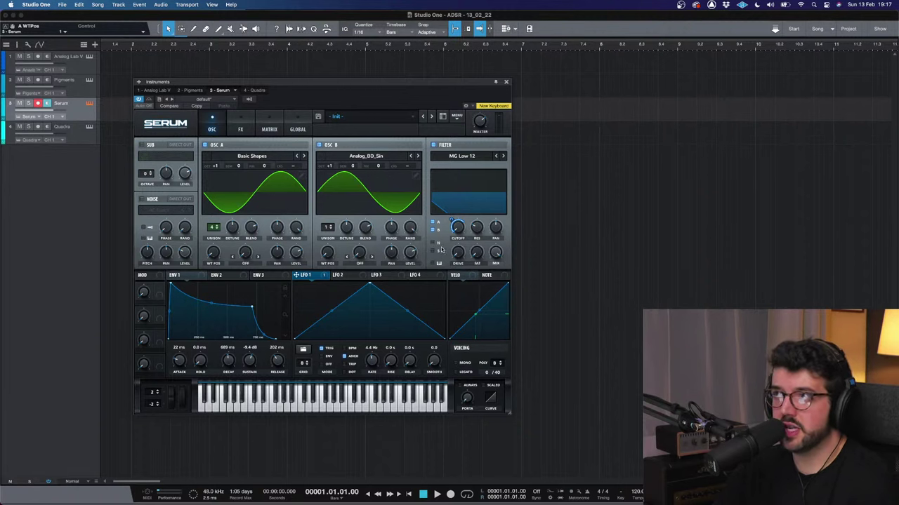
pyautogui.click(355, 278)
pyautogui.moveTo(335, 274)
pyautogui.mouseDown()
pyautogui.moveTo(318, 218)
pyautogui.moveTo(279, 175)
pyautogui.moveTo(304, 167)
pyautogui.moveTo(301, 181)
pyautogui.moveTo(305, 166)
pyautogui.mouseUp()
pyautogui.moveTo(302, 164)
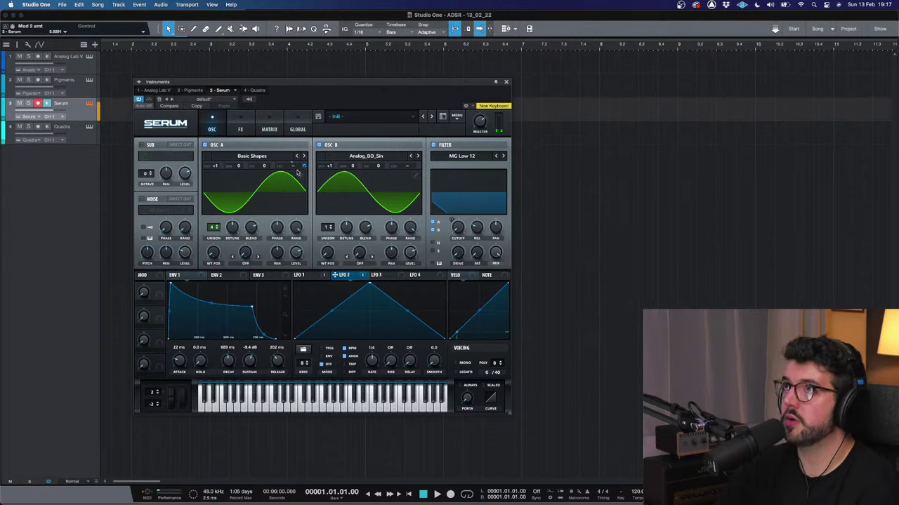
pyautogui.rightClick(302, 168)
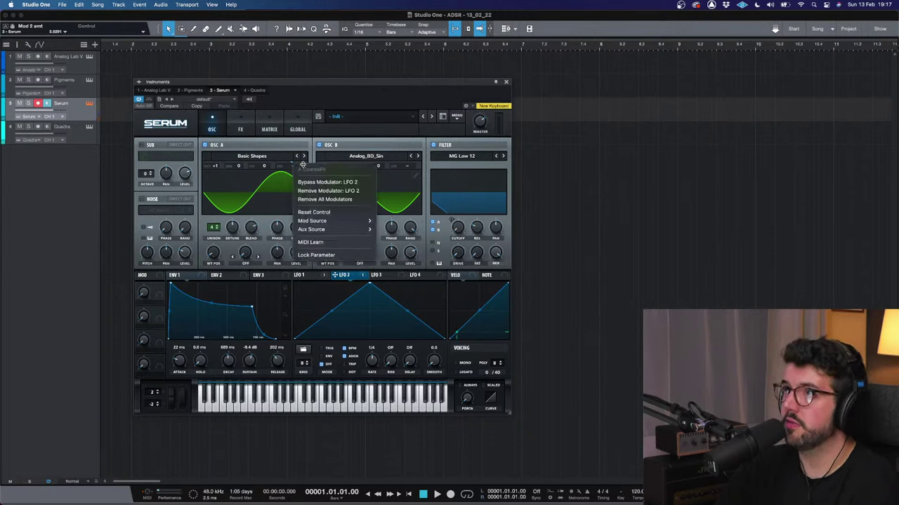
pyautogui.click(312, 199)
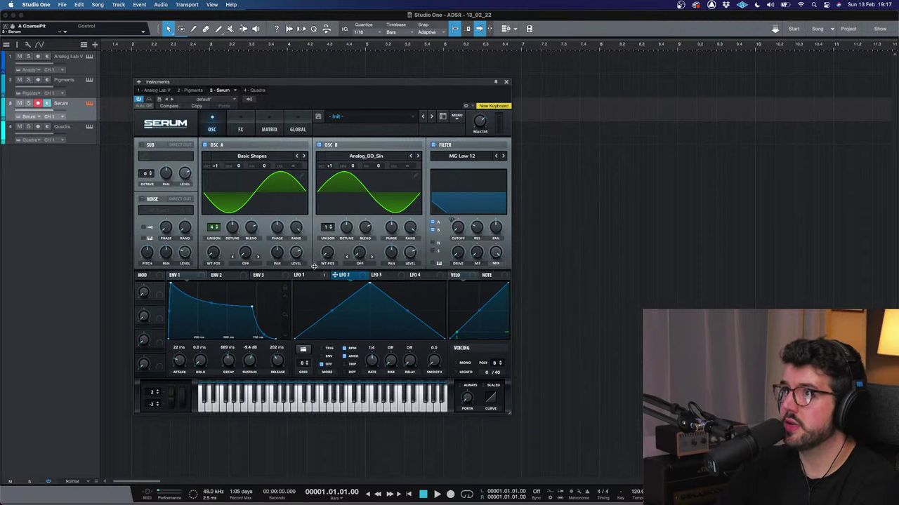
# Step: Assign LFO 2 to the fine tuning of Osc A and Osc B and reduce the modulation amount
pyautogui.moveTo(364, 280)
pyautogui.mouseDown()
pyautogui.moveTo(326, 216)
pyautogui.moveTo(273, 166)
pyautogui.moveTo(260, 206)
pyautogui.moveTo(272, 159)
pyautogui.mouseUp()
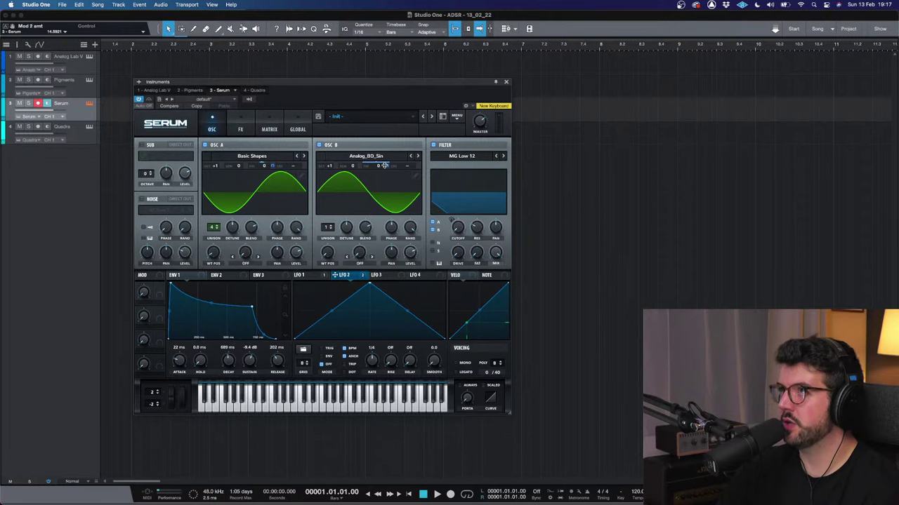
pyautogui.moveTo(385, 165); pyautogui.dragTo(374, 204)
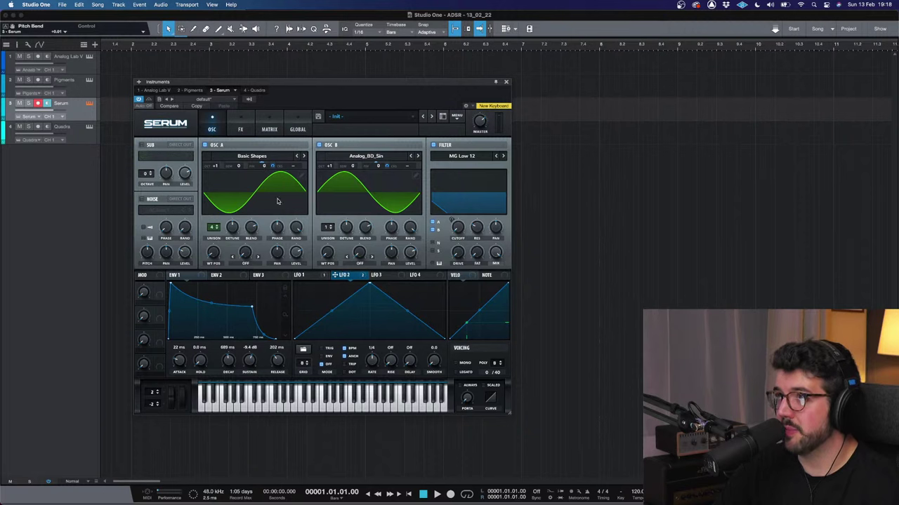
pyautogui.moveTo(270, 166)
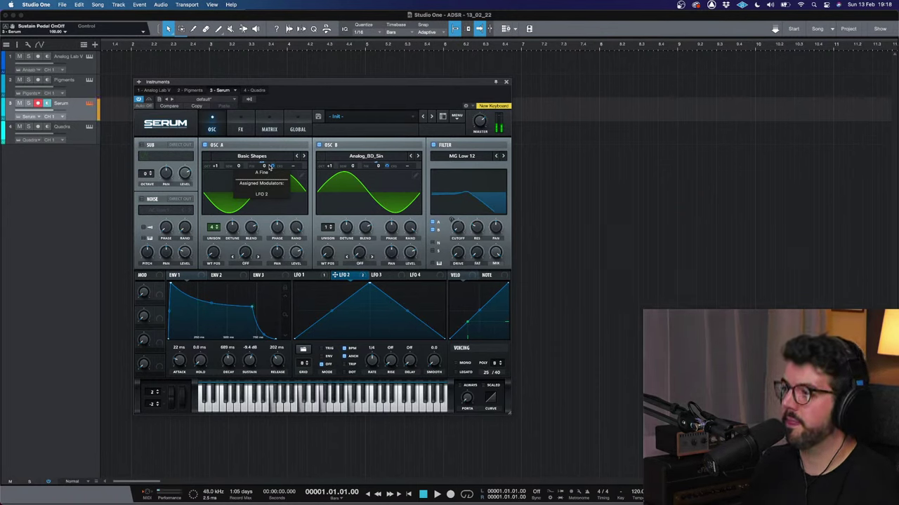
pyautogui.moveTo(457, 221)
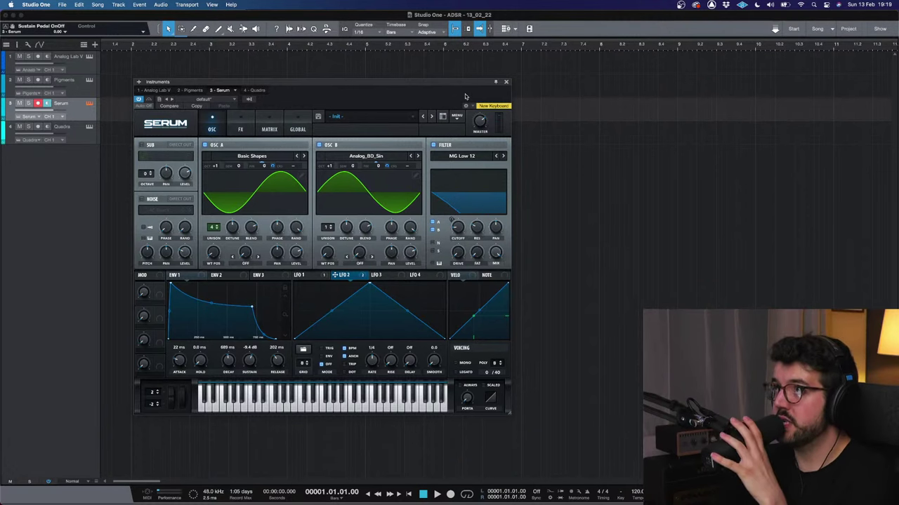
# Step: Switch to the Pigments track and change Engine 1 to the Wavetable type
pyautogui.click(65, 80)
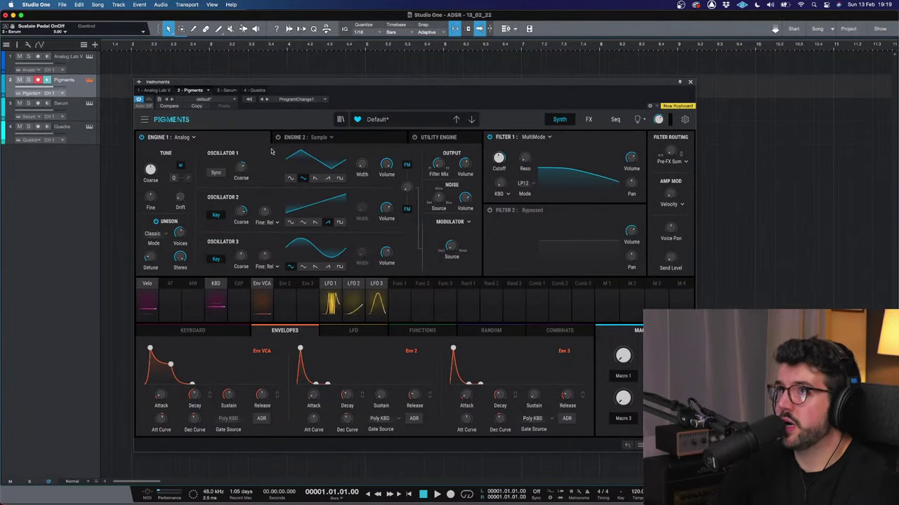
pyautogui.click(193, 137)
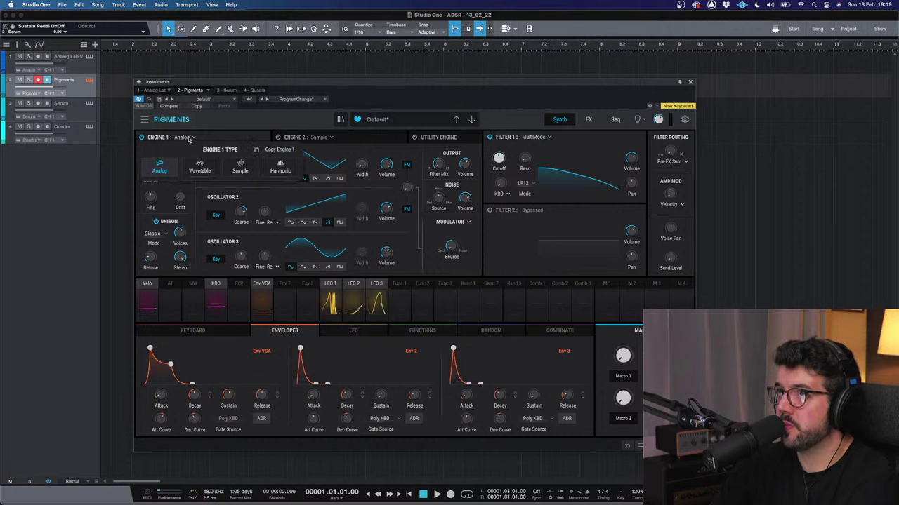
pyautogui.click(200, 166)
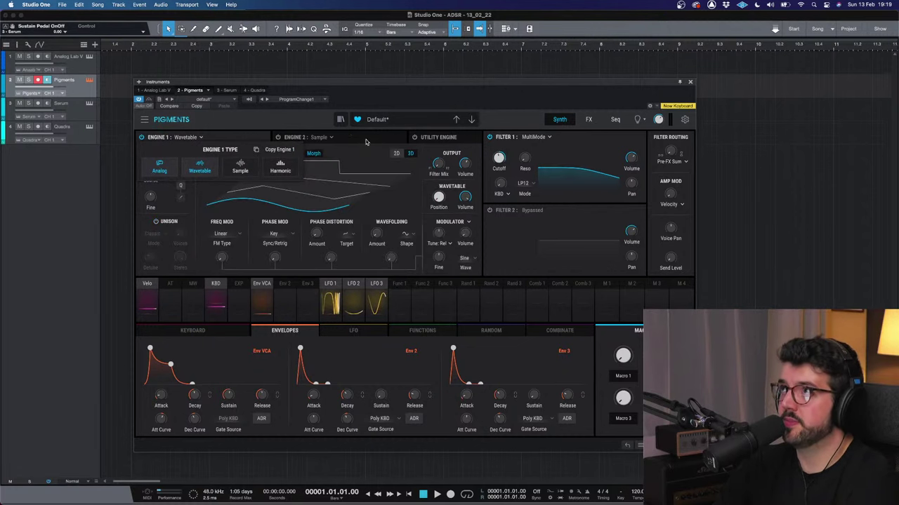
# Step: Reload the Default preset from the Pigments preset browser and return to the synth view
pyautogui.click(377, 121)
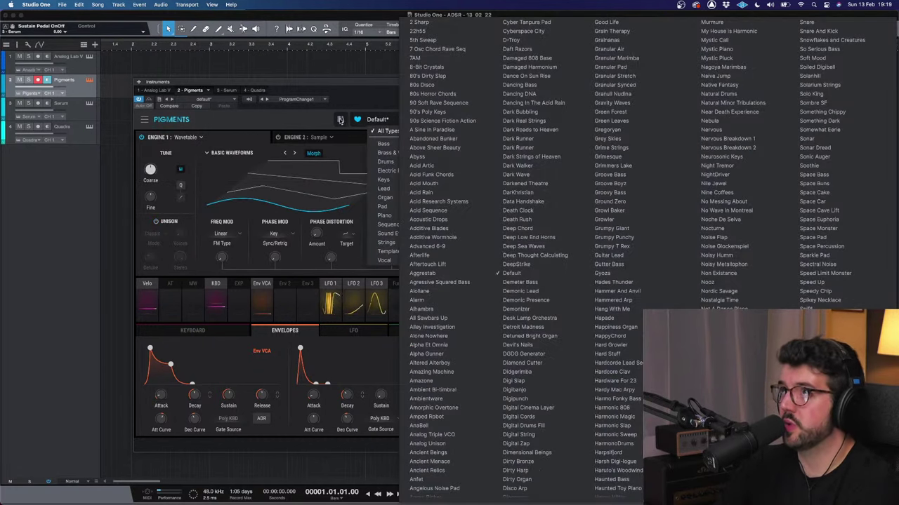
pyautogui.click(340, 119)
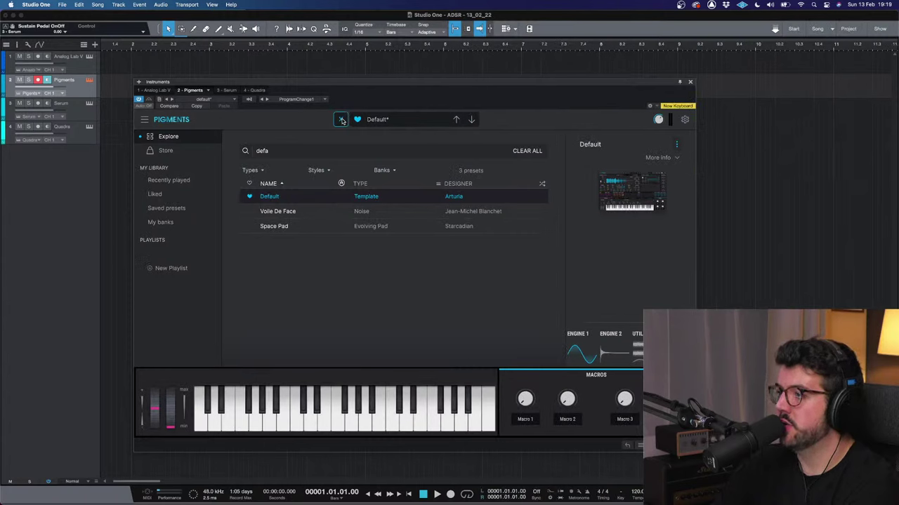
pyautogui.click(282, 196)
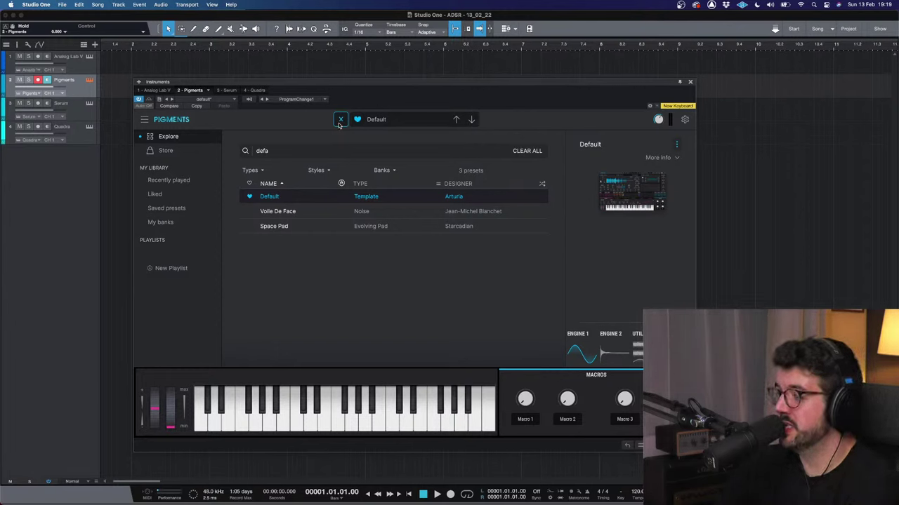
pyautogui.click(340, 120)
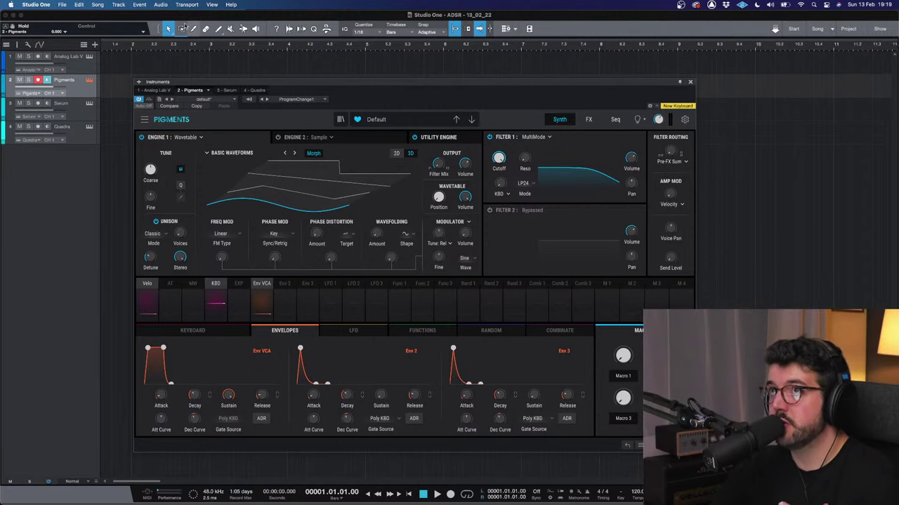
# Step: Return to the Serum track and show Osc A's wavetable in the 3D view
pyautogui.click(83, 112)
pyautogui.click(291, 184)
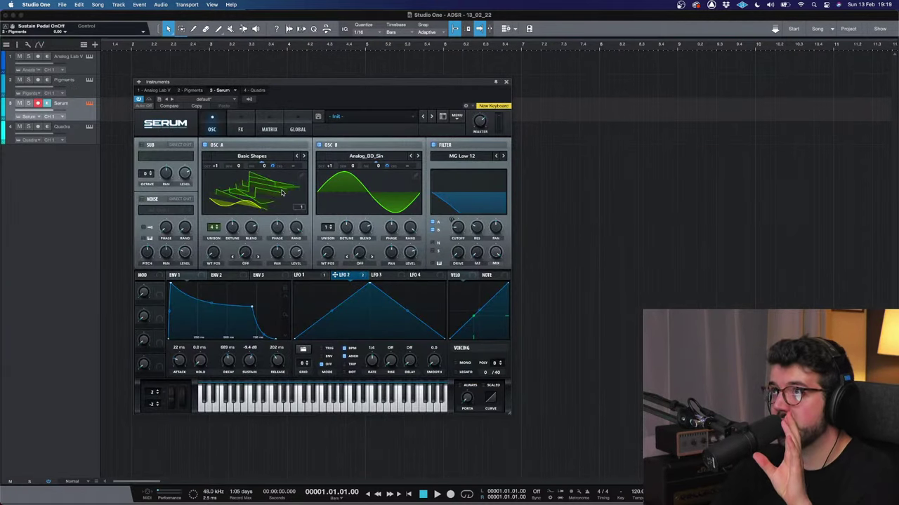
# Step: Show Osc B's wavetable in the 3D view and change Osc A's wavetable to BS2 - Filthy
pyautogui.click(335, 206)
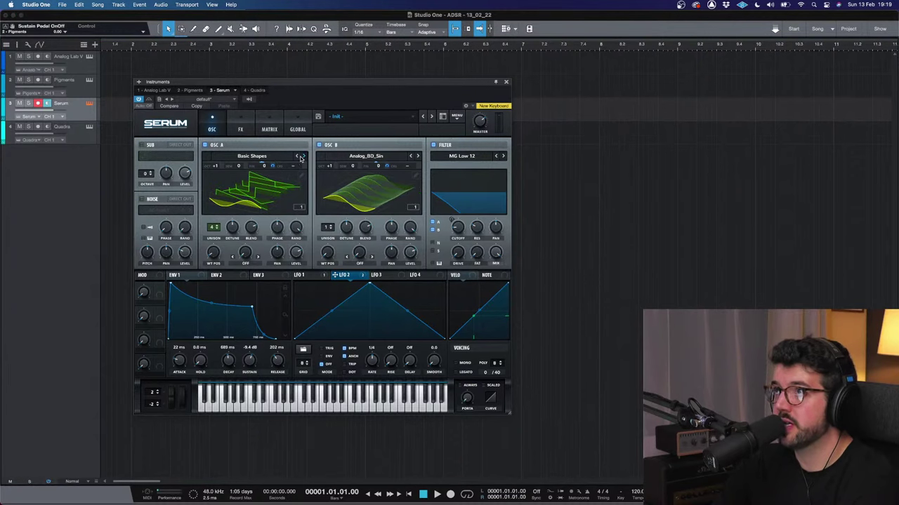
pyautogui.click(302, 157)
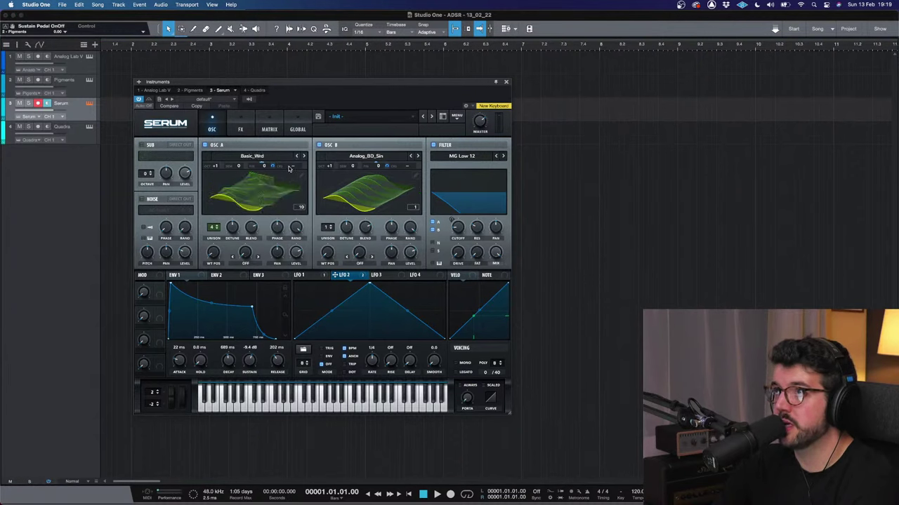
pyautogui.click(304, 156)
pyautogui.click(304, 156)
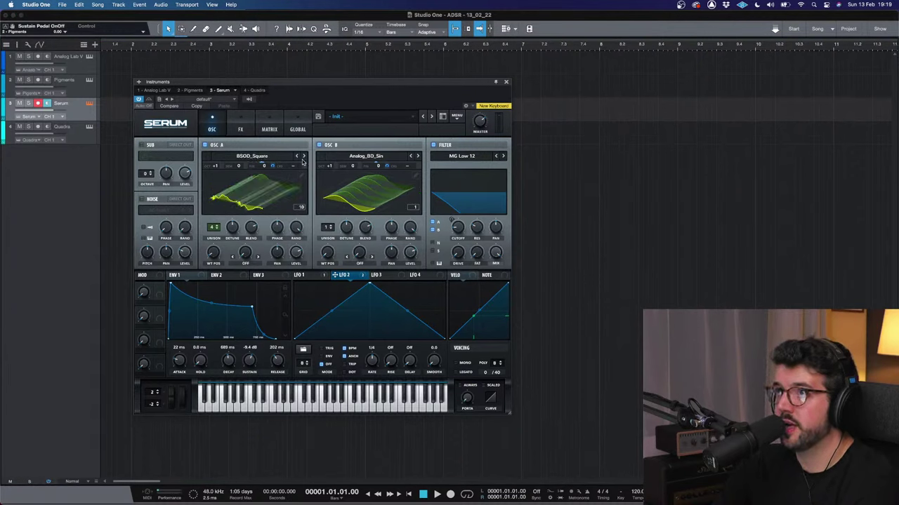
pyautogui.click(297, 157)
pyautogui.click(297, 158)
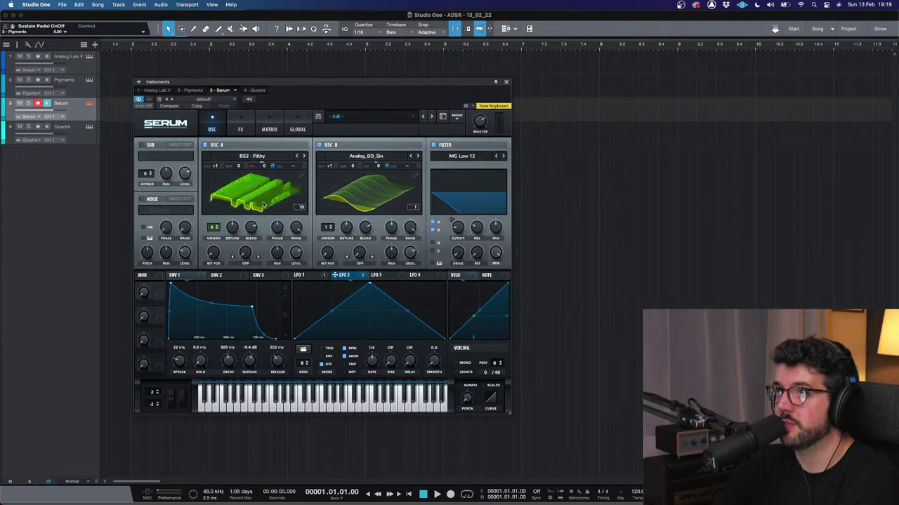
# Step: View Serum's effects rack, switch back to the Pigments track and review the available Engine 1 types
pyautogui.click(242, 130)
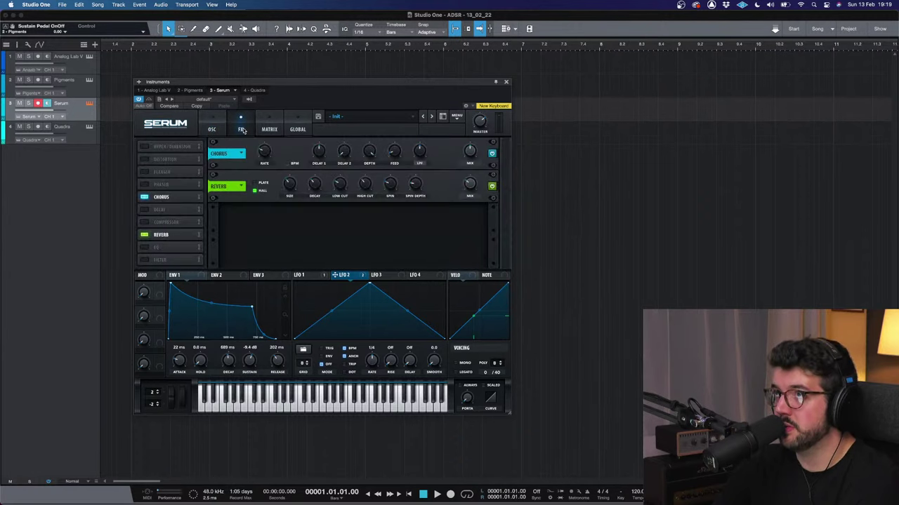
pyautogui.click(87, 92)
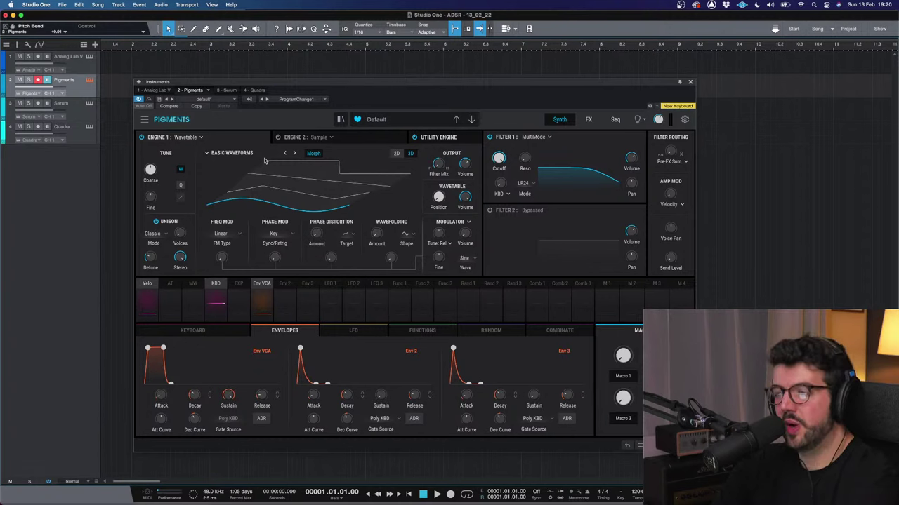
pyautogui.click(198, 138)
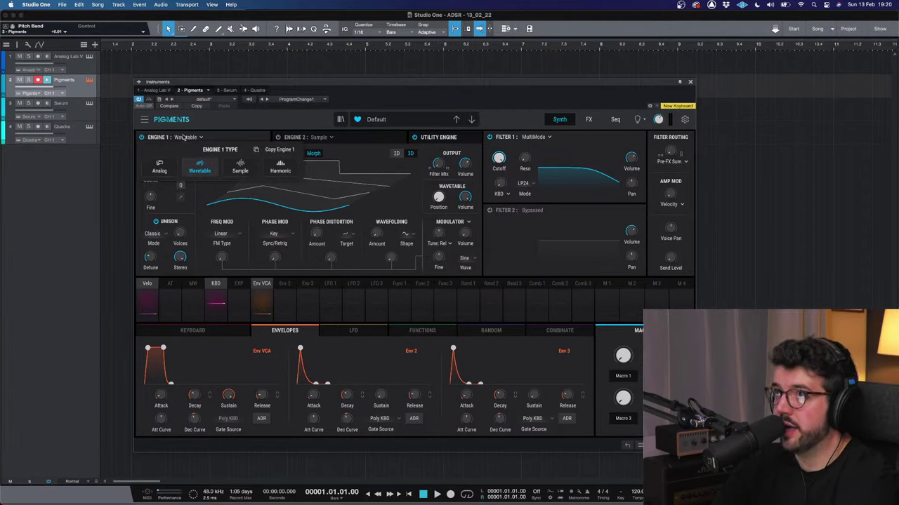
pyautogui.click(184, 137)
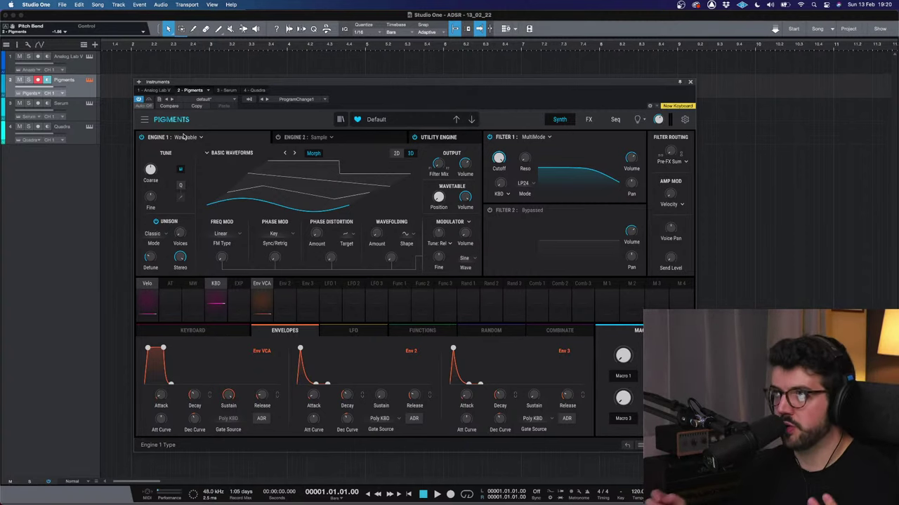
# Step: Load the Acanthite wavetable from the Pigments 3.5 category into Engine 1 and lower Filter 1's cutoff to about 3747 Hz
pyautogui.click(239, 153)
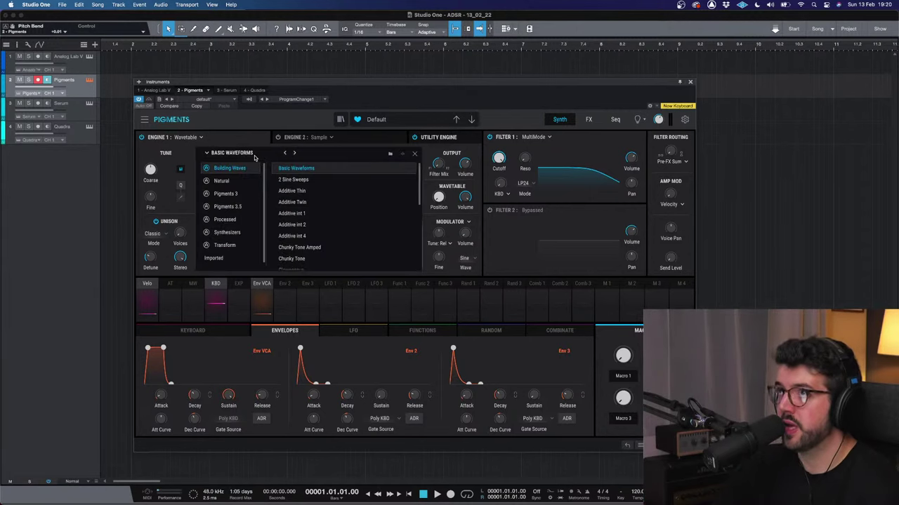
pyautogui.click(245, 193)
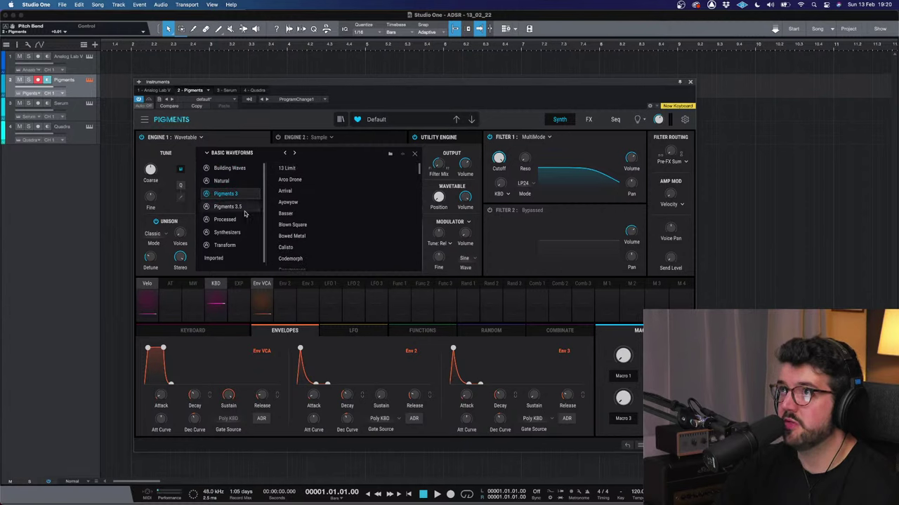
pyautogui.click(230, 206)
pyautogui.click(289, 168)
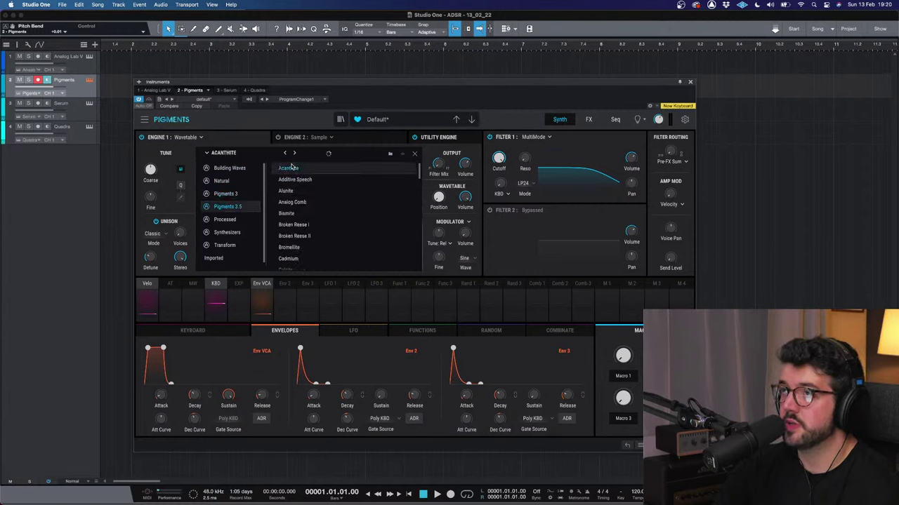
pyautogui.click(413, 153)
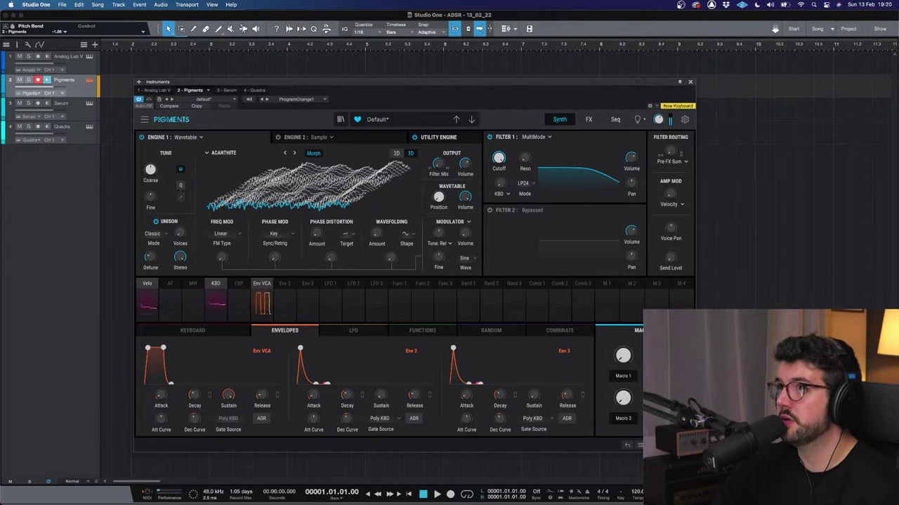
pyautogui.moveTo(498, 160); pyautogui.dragTo(499, 166)
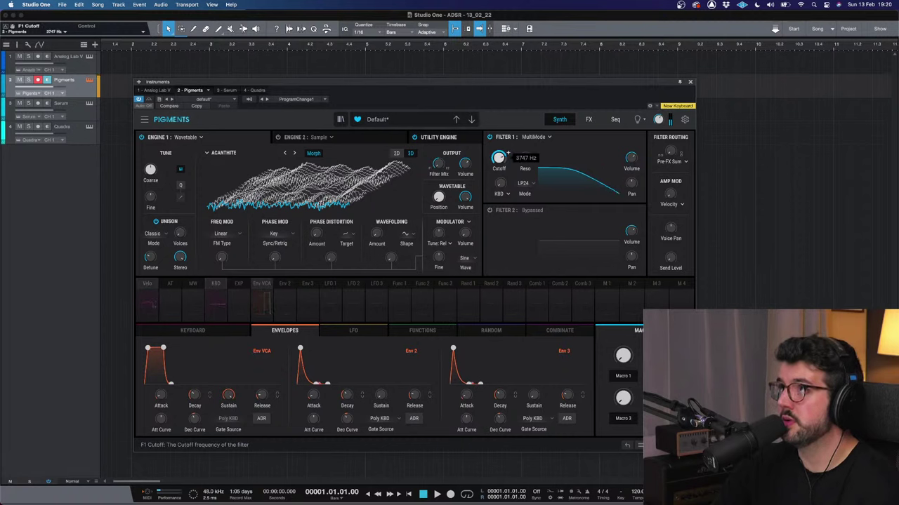
# Step: Sweep Engine 1's wavetable position by hand, reset it, and modulate it with LFO 1 at an amount of 1.00
pyautogui.click(336, 334)
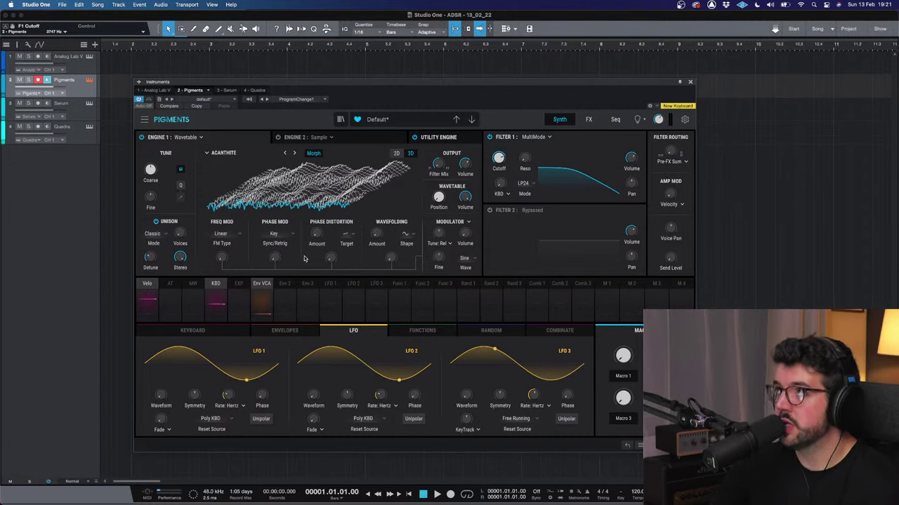
pyautogui.click(330, 283)
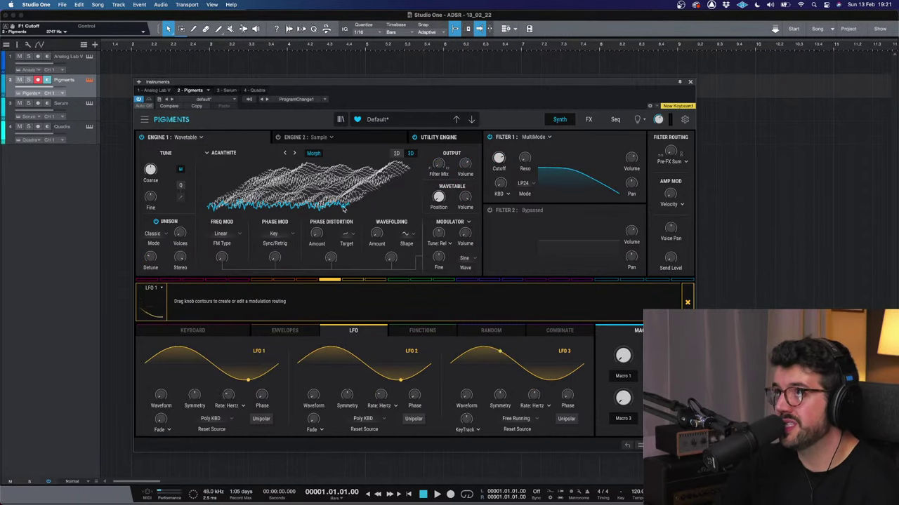
pyautogui.click(438, 198)
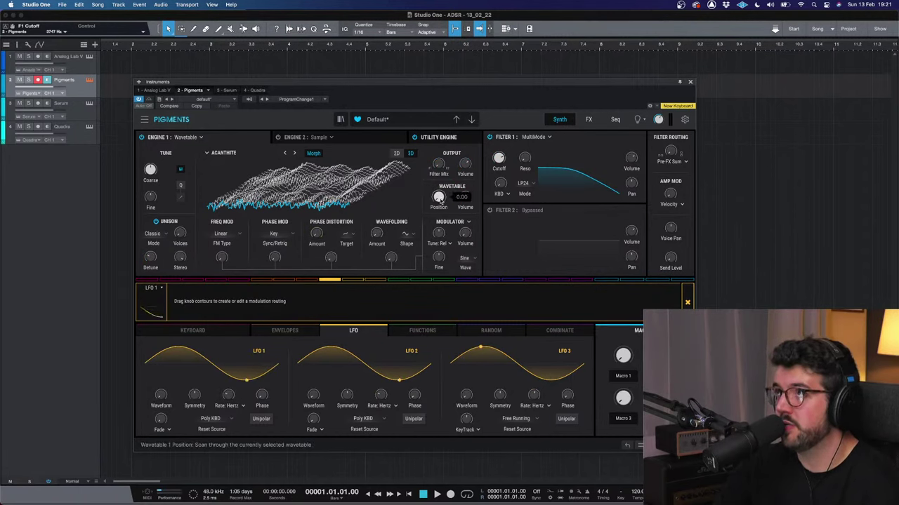
pyautogui.moveTo(439, 197)
pyautogui.mouseDown()
pyautogui.moveTo(439, 183)
pyautogui.moveTo(439, 198)
pyautogui.mouseUp()
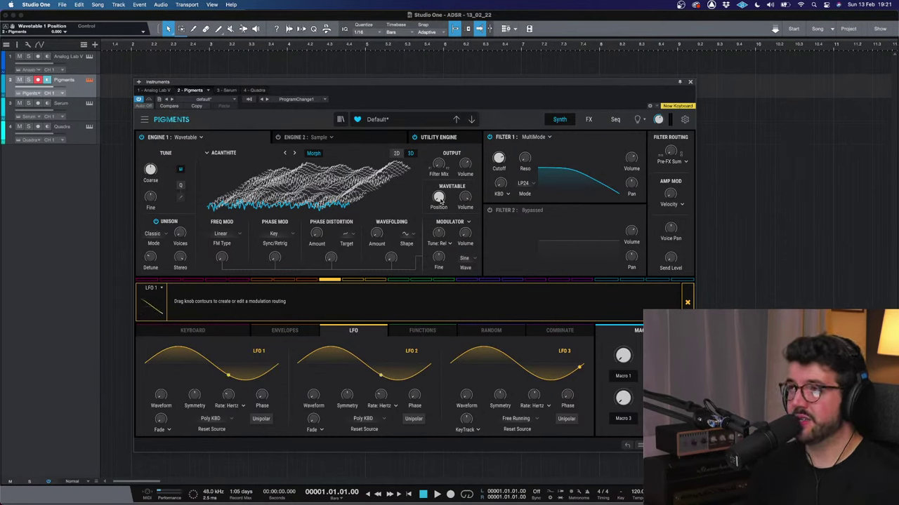
pyautogui.moveTo(439, 198)
pyautogui.mouseDown()
pyautogui.moveTo(439, 191)
pyautogui.moveTo(439, 204)
pyautogui.mouseUp()
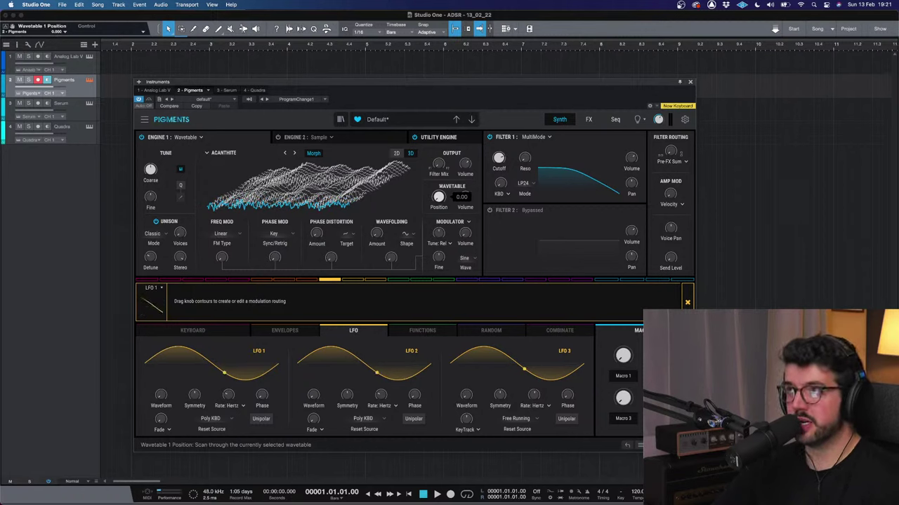
pyautogui.moveTo(438, 200); pyautogui.dragTo(439, 166)
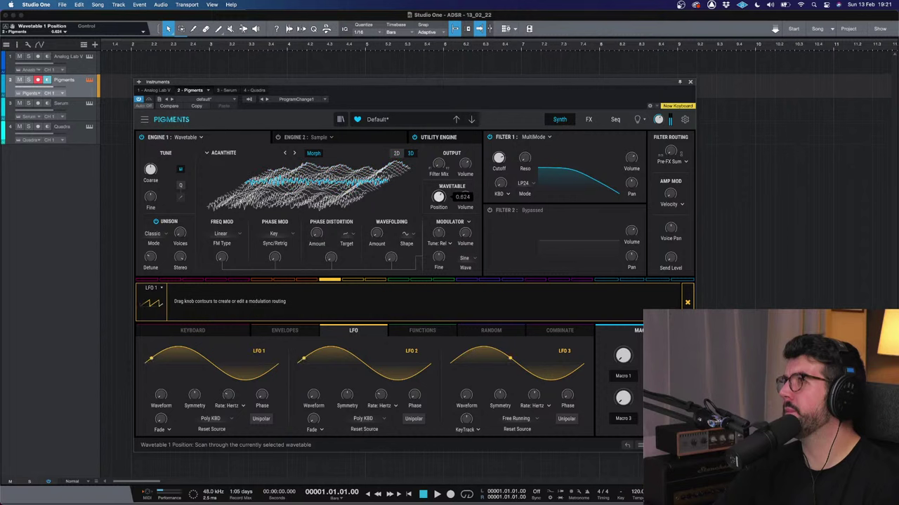
pyautogui.doubleClick(439, 198)
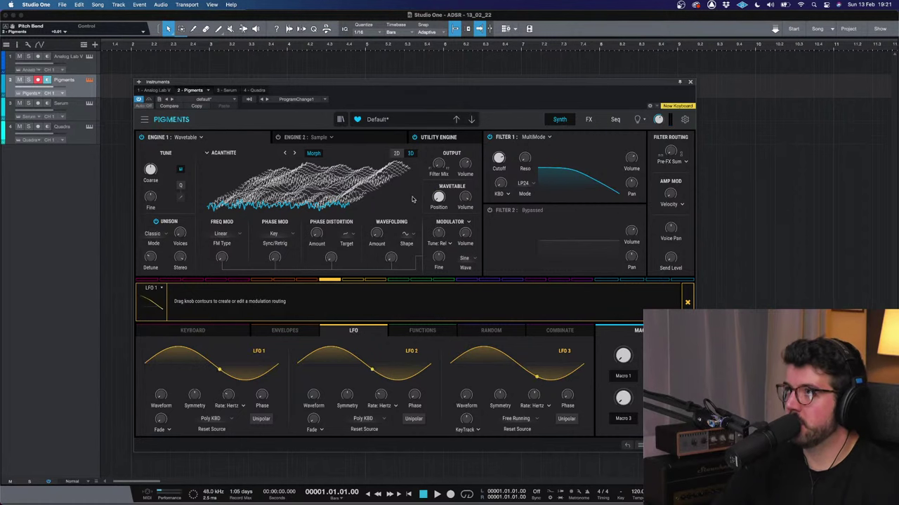
pyautogui.moveTo(438, 197); pyautogui.dragTo(438, 144)
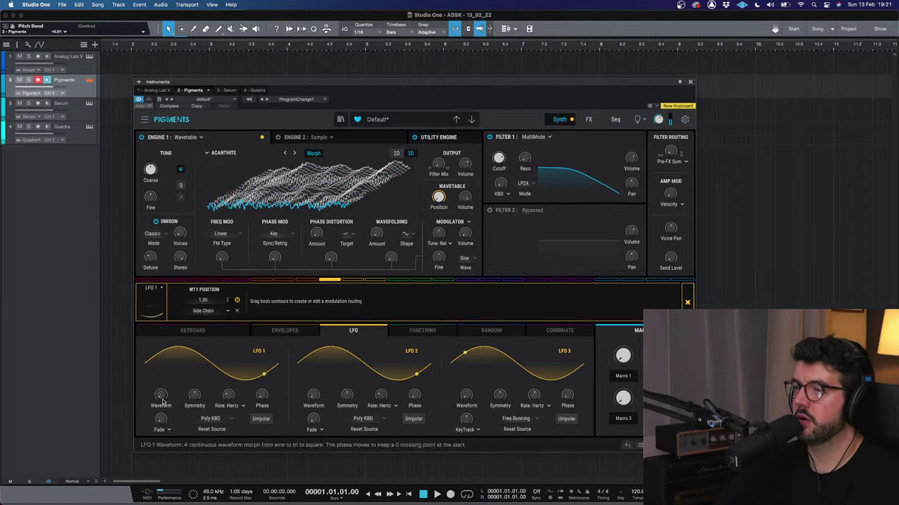
# Step: Adjust LFO 1's rate in hertz and make the LFO unipolar
pyautogui.moveTo(226, 399)
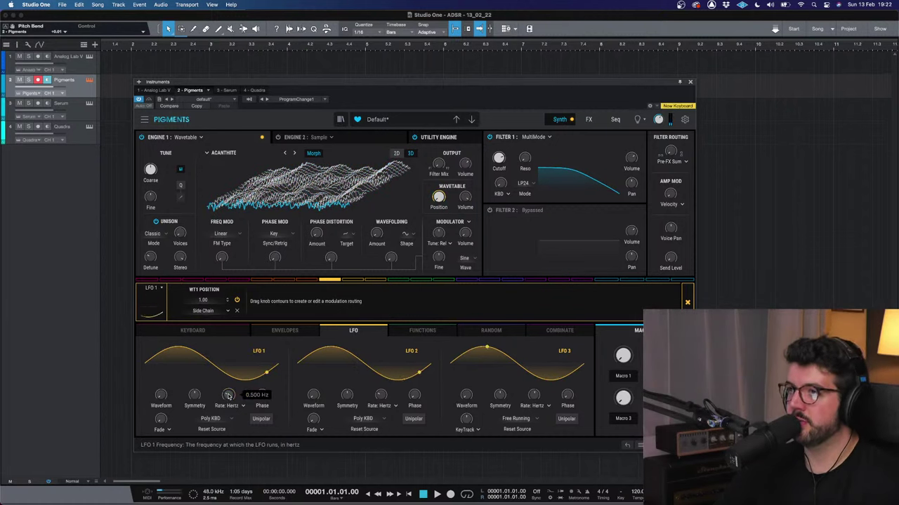
pyautogui.moveTo(228, 398); pyautogui.dragTo(228, 390)
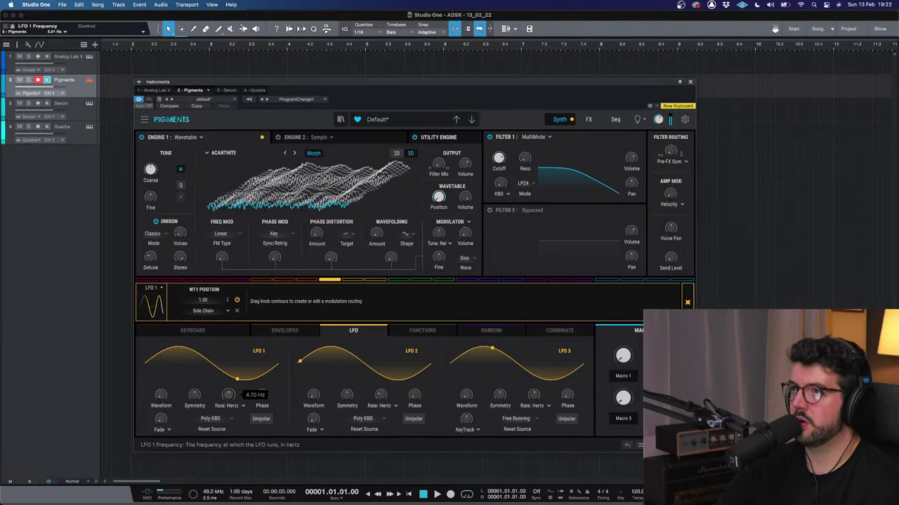
pyautogui.click(260, 419)
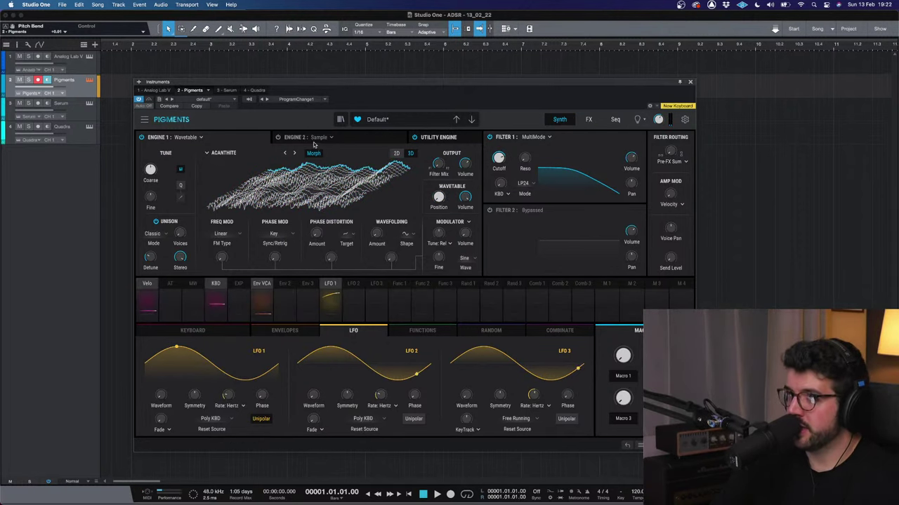
# Step: Enable Engine 2 and change its type to Analog
pyautogui.click(278, 137)
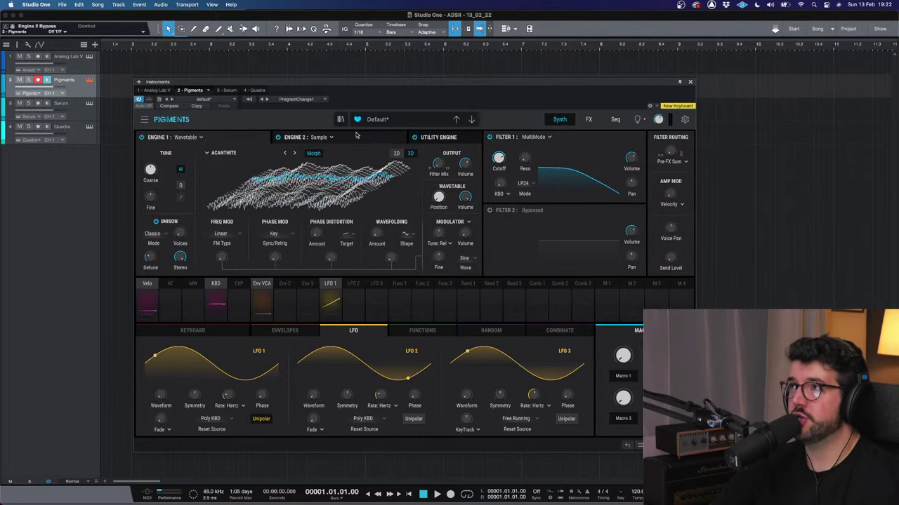
pyautogui.click(349, 137)
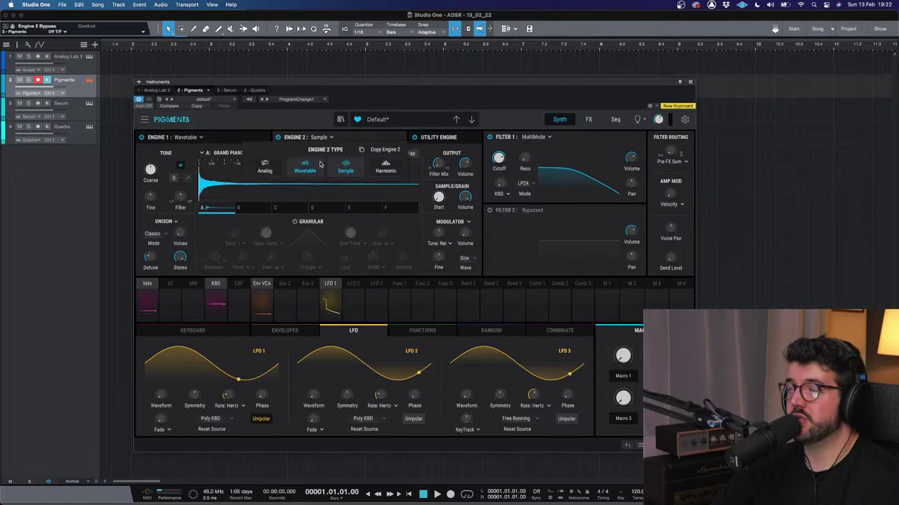
pyautogui.click(319, 137)
pyautogui.click(267, 167)
# Step: Look over the utility engine's noise and oscillator sections, Engine 1, and the envelope and LFO modulators
pyautogui.click(438, 139)
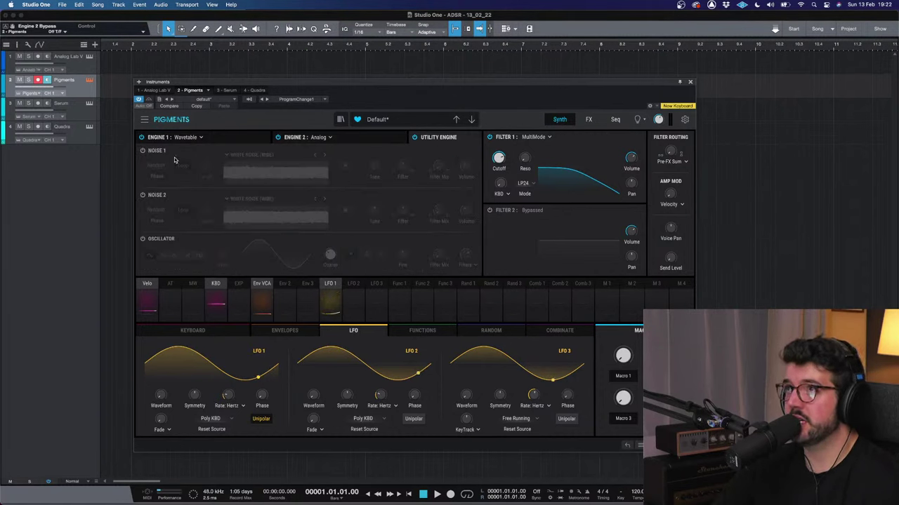
pyautogui.click(208, 141)
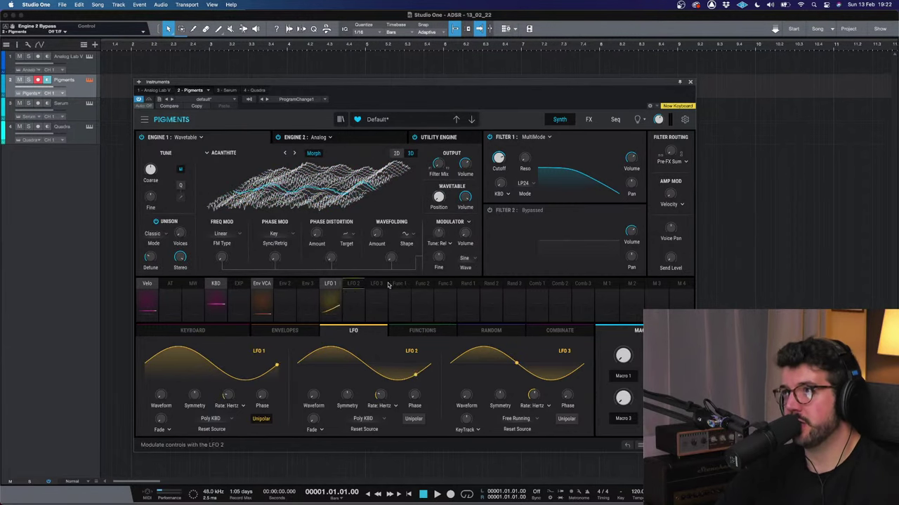
pyautogui.click(296, 333)
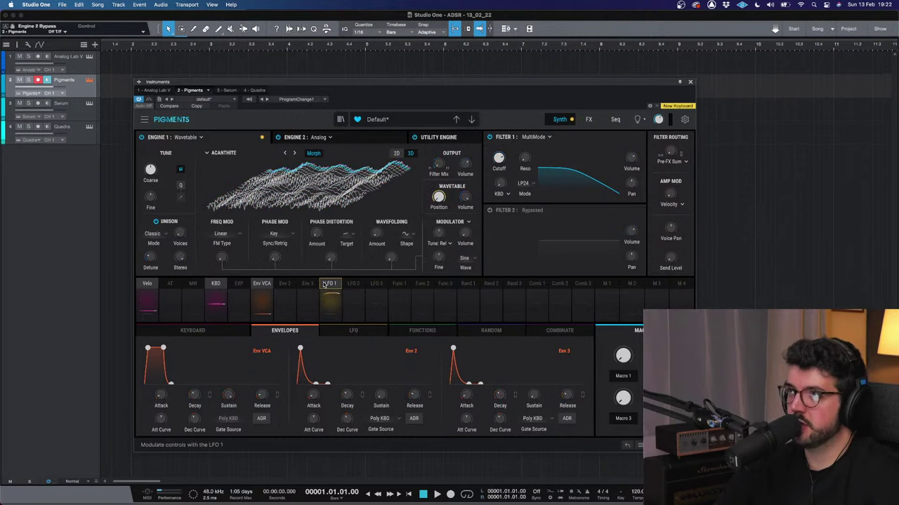
pyautogui.click(336, 332)
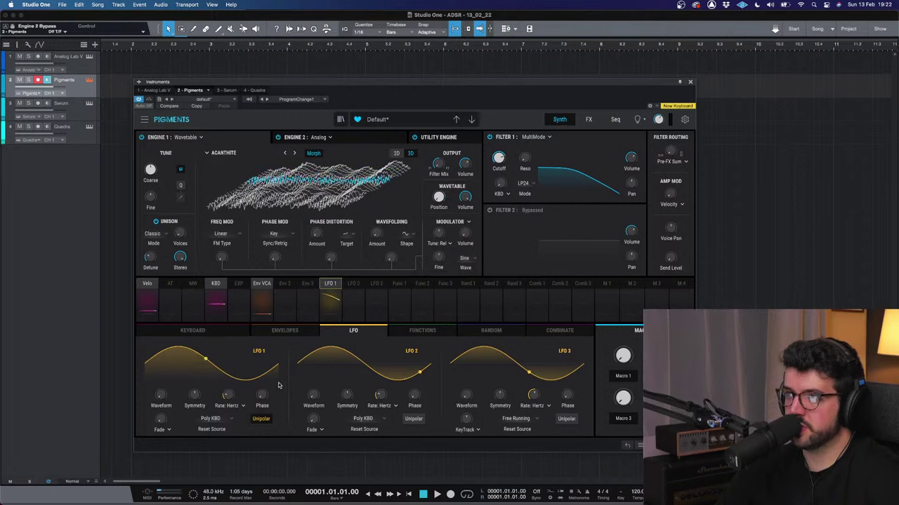
# Step: Try the Step Sequencer 2 preset on Function 1, and load the Quad Decay preset in its place
pyautogui.click(424, 330)
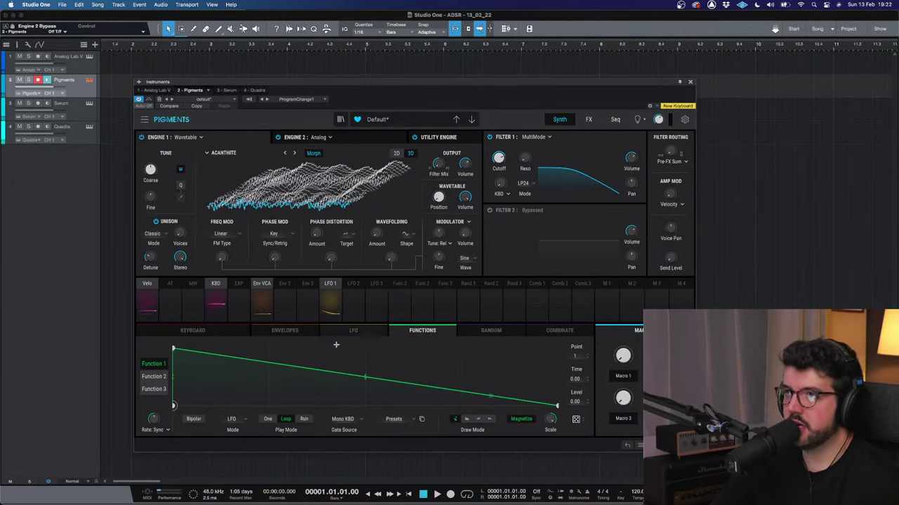
pyautogui.click(394, 420)
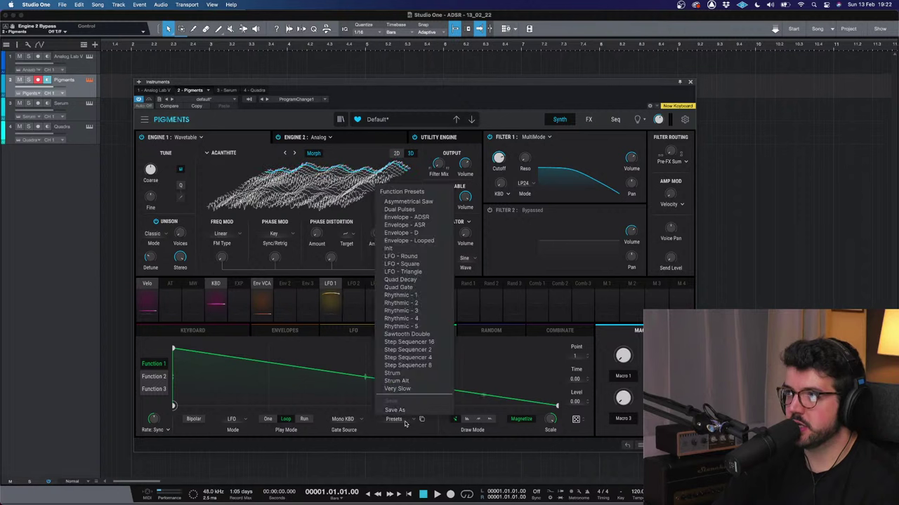
pyautogui.click(398, 350)
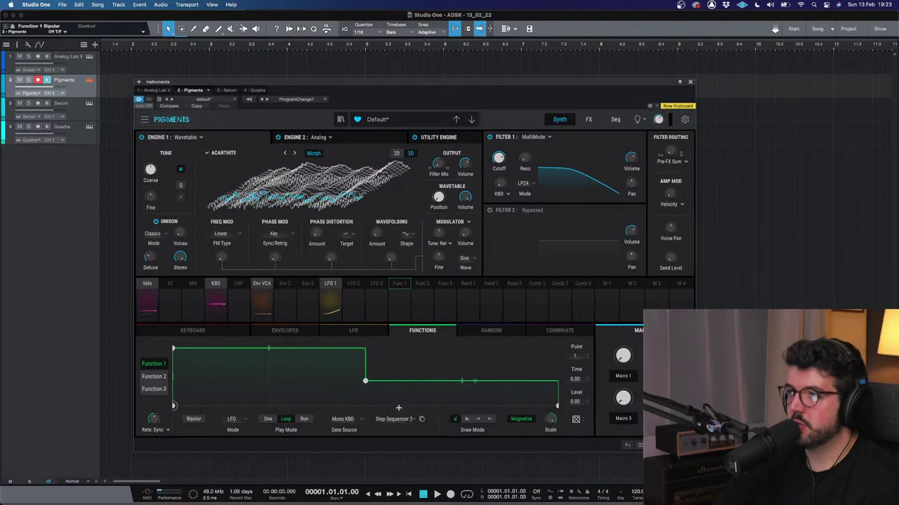
pyautogui.click(394, 419)
pyautogui.click(401, 285)
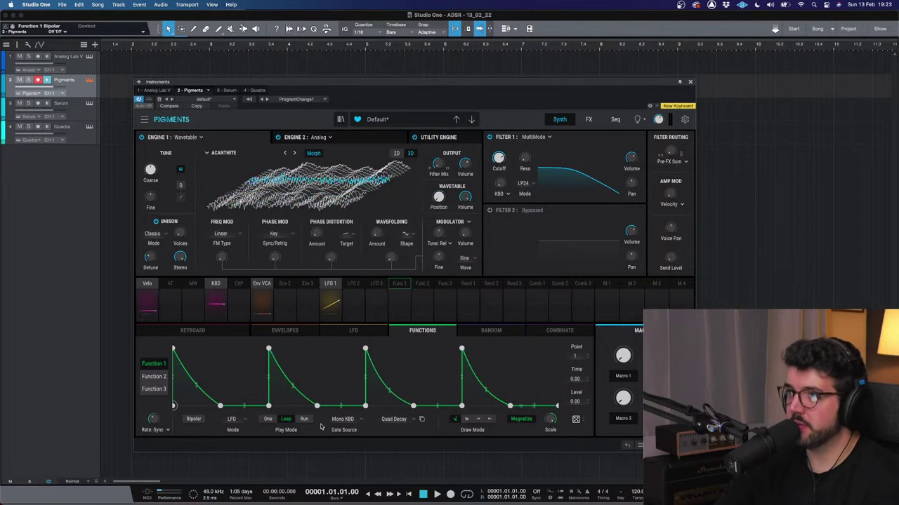
# Step: Try Function 1 in Envelope mode, and return it to LFO mode
pyautogui.click(237, 420)
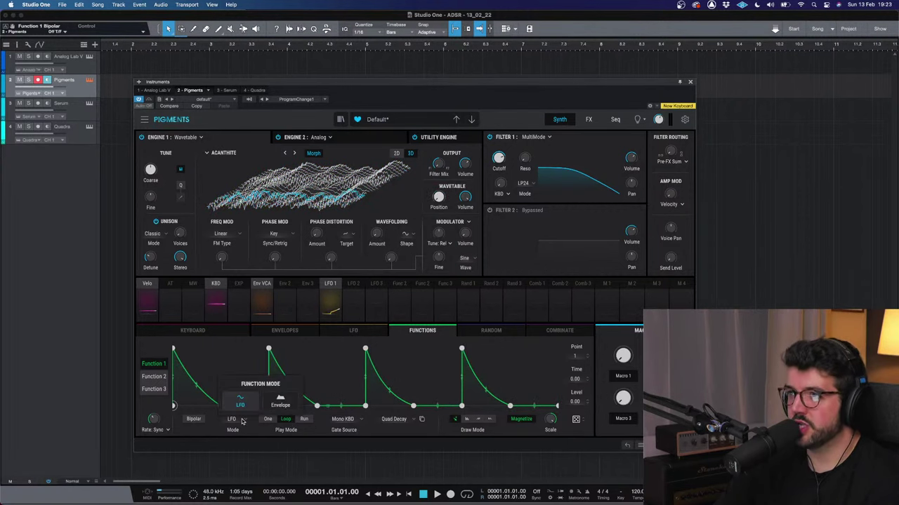
pyautogui.click(280, 404)
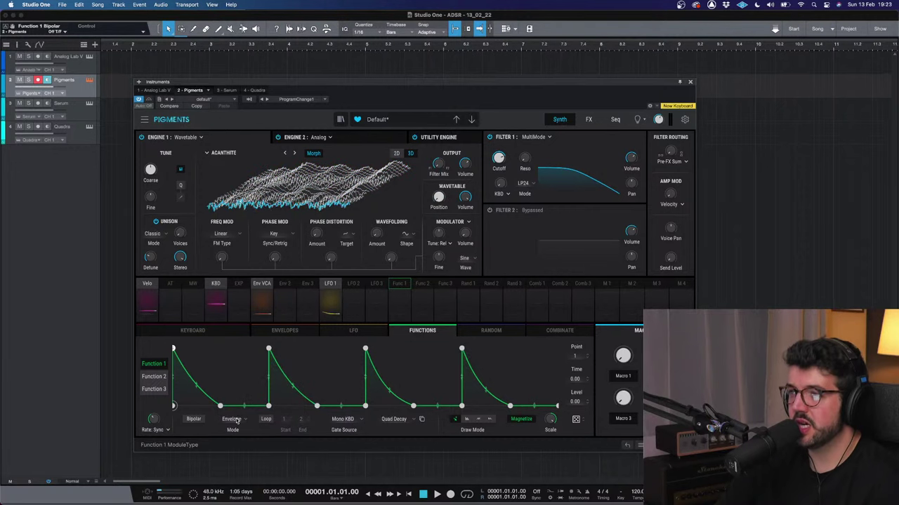
pyautogui.click(244, 417)
pyautogui.click(243, 394)
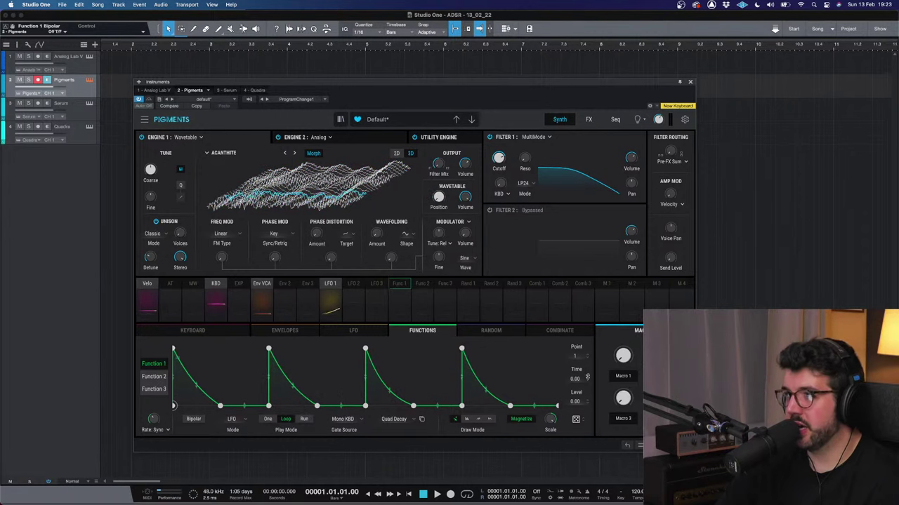
pyautogui.moveTo(580, 419); pyautogui.dragTo(575, 436)
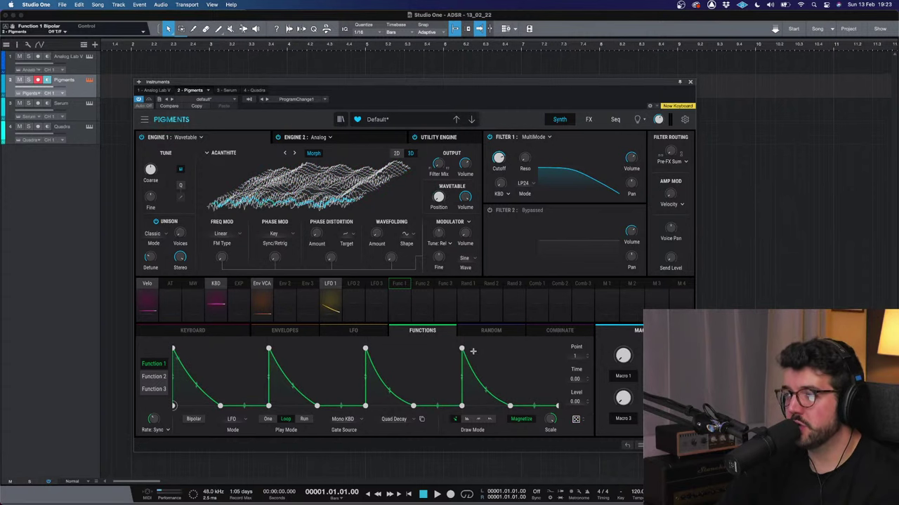
# Step: Set Filter 1's mode to LP12 and modulate its cutoff with Function 1 at an amount of 0.65
pyautogui.click(542, 138)
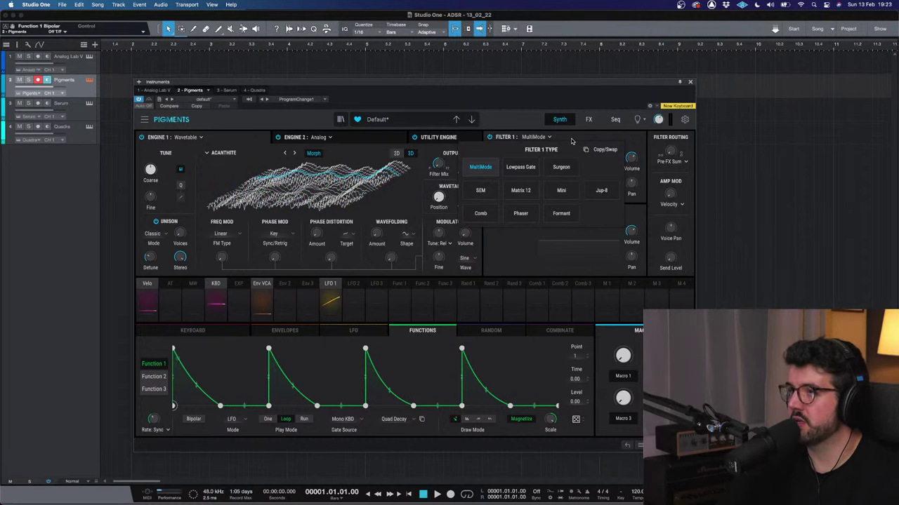
pyautogui.click(572, 141)
pyautogui.click(527, 184)
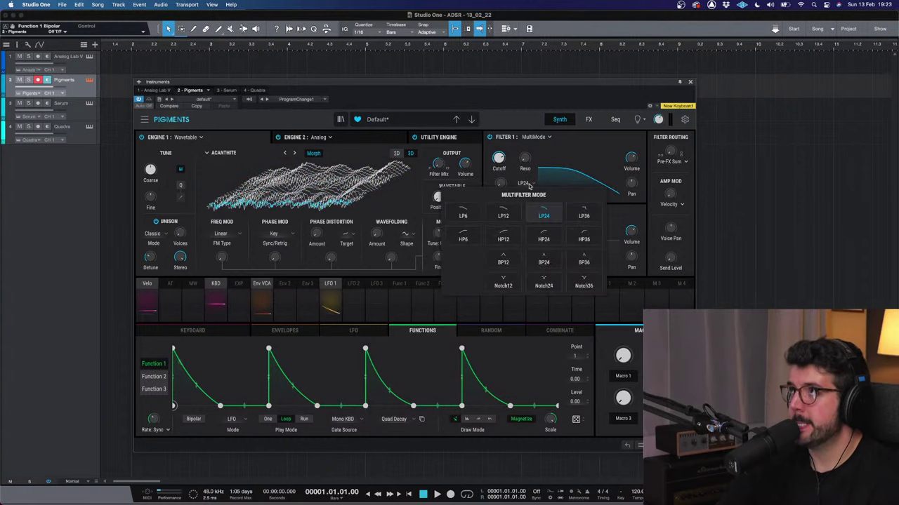
pyautogui.click(503, 216)
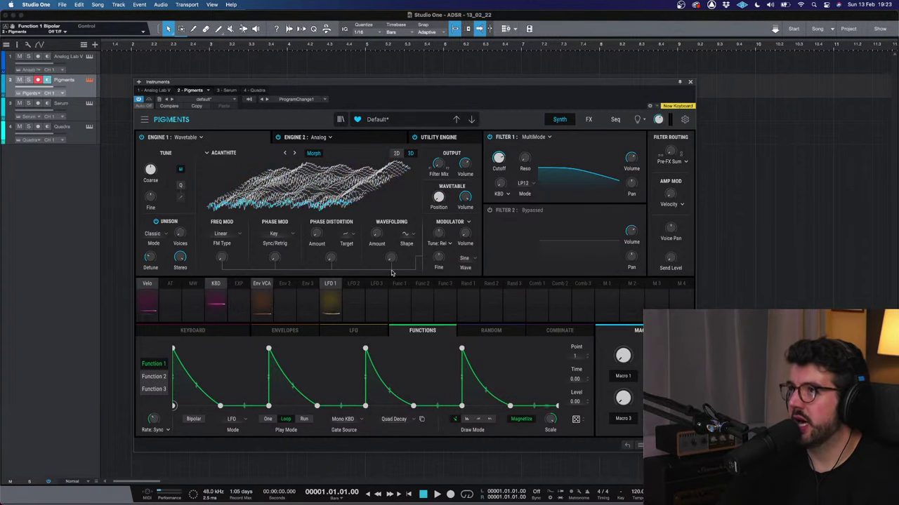
pyautogui.click(508, 155)
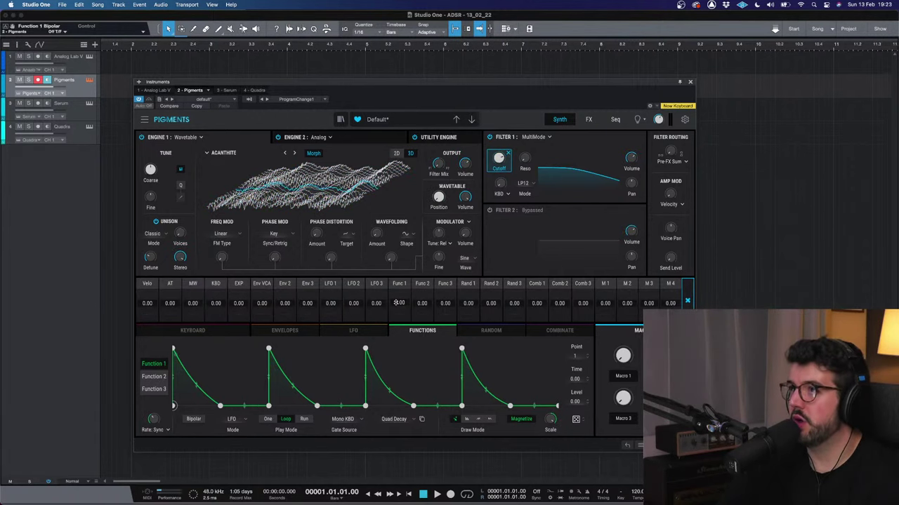
pyautogui.moveTo(398, 303); pyautogui.dragTo(398, 280)
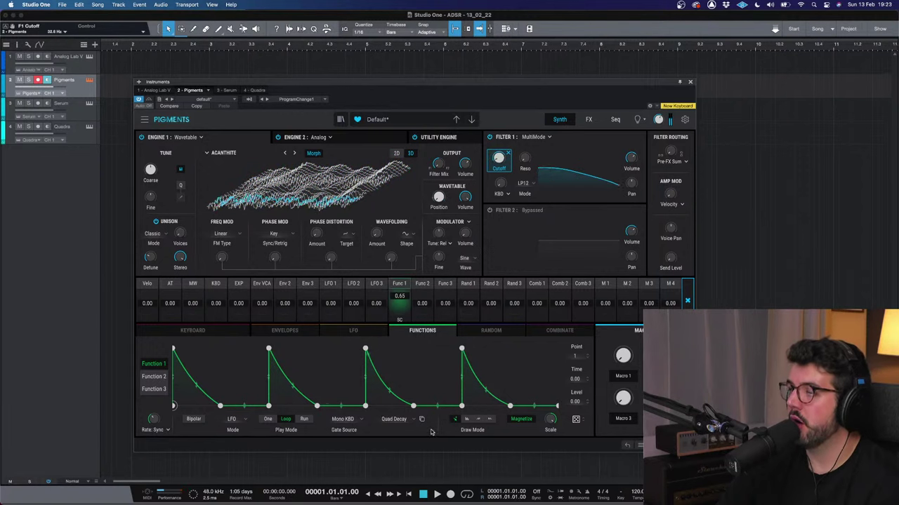
# Step: Change Function 1's rate type to Sync Triplets and set its rate to 1/3
pyautogui.click(162, 430)
pyautogui.click(165, 430)
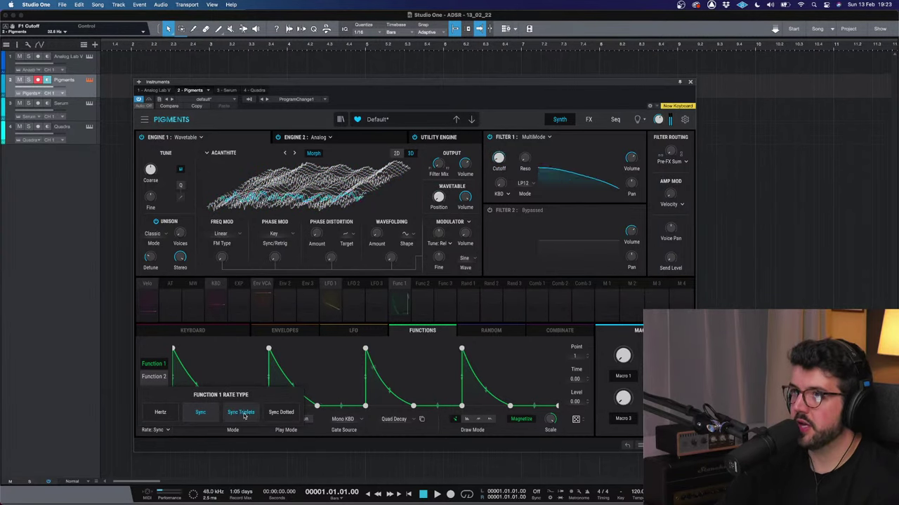
pyautogui.click(247, 415)
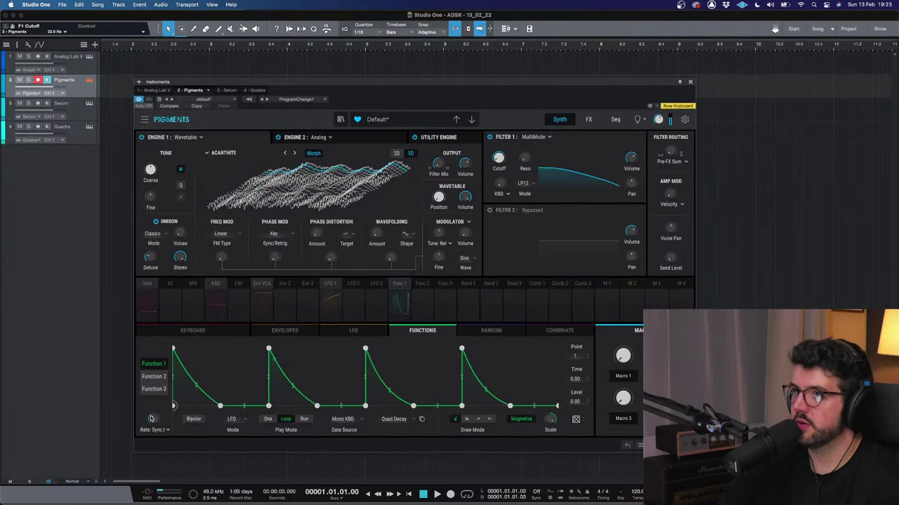
pyautogui.moveTo(156, 421)
pyautogui.moveTo(158, 422); pyautogui.dragTo(164, 417)
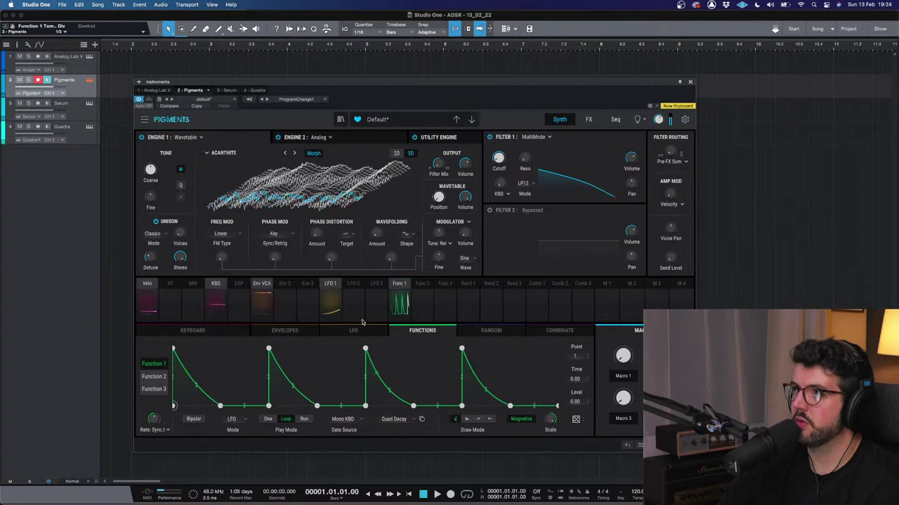
# Step: Fine-tune Filter 1's cutoff frequency to about 75.7 Hz
pyautogui.moveTo(507, 153)
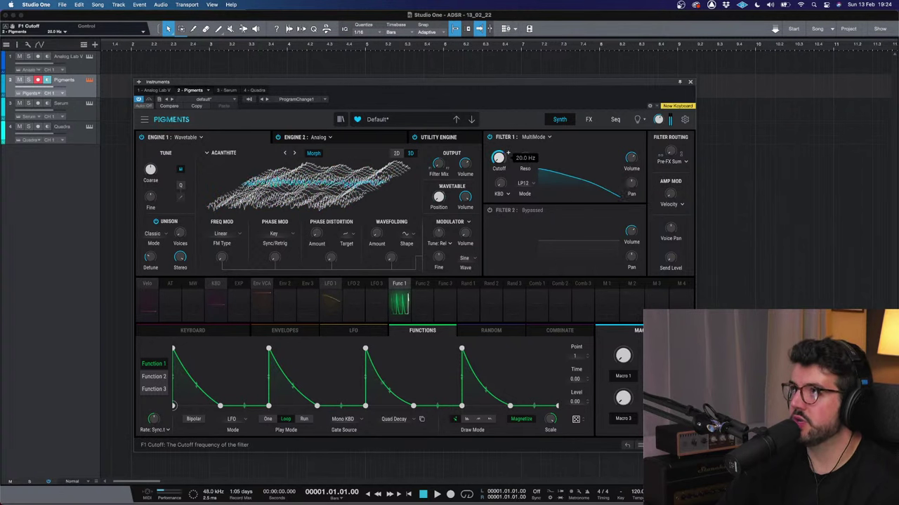
pyautogui.scroll(3, 499, 157)
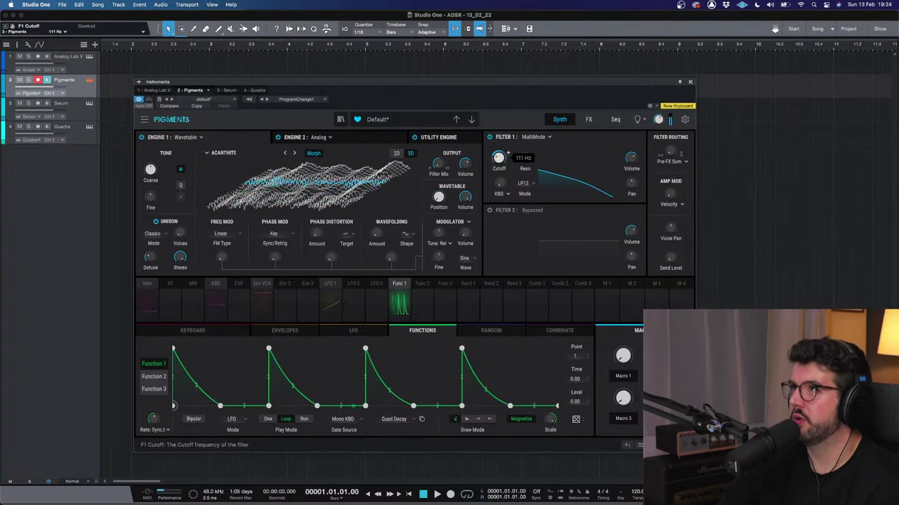
pyautogui.scroll(-2, 499, 157)
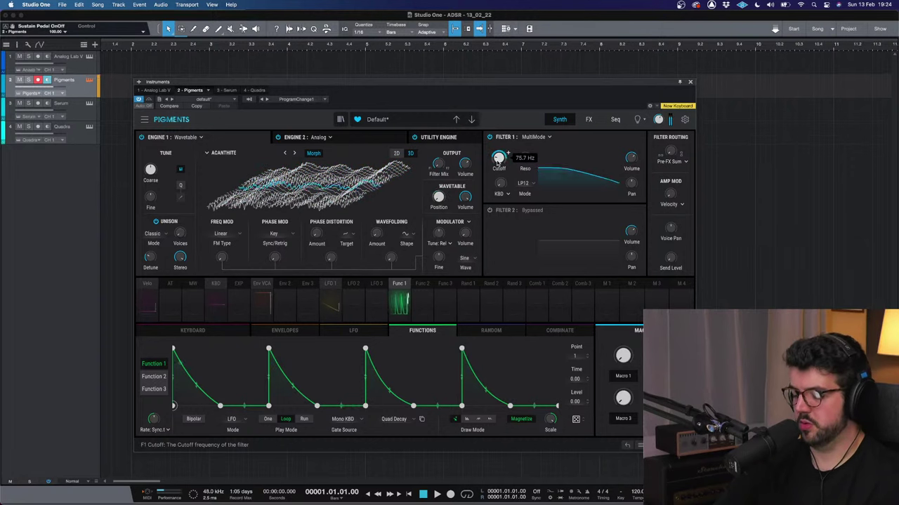
# Step: Glance at the effects page, and audition the utility engine's oscillator by enabling and disabling it twice
pyautogui.click(589, 121)
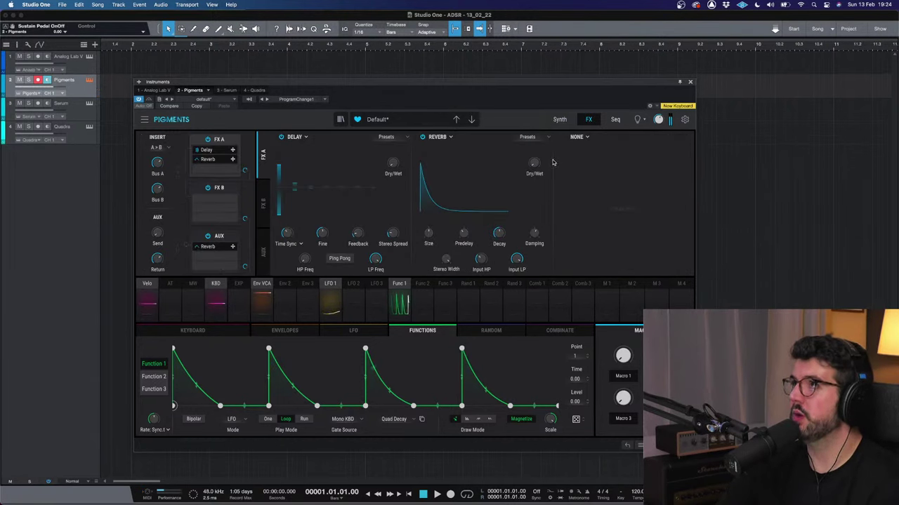
pyautogui.click(559, 119)
pyautogui.click(462, 138)
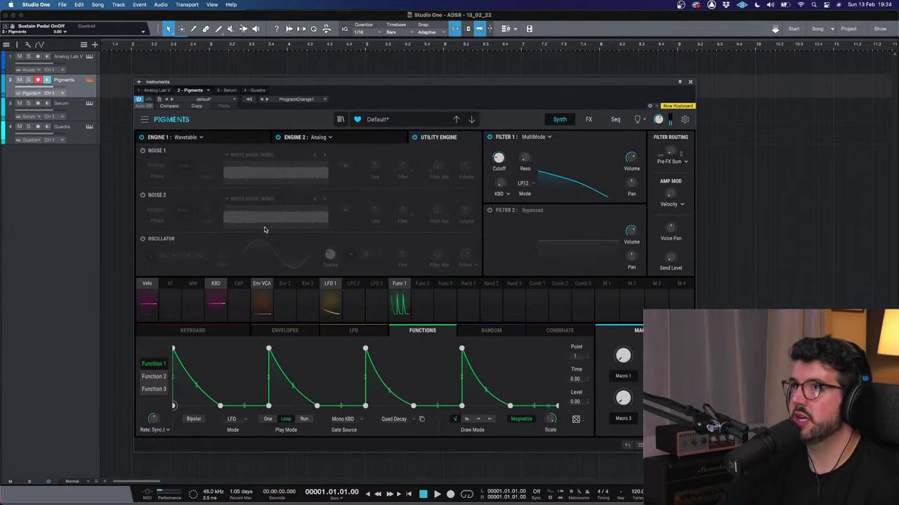
pyautogui.click(142, 240)
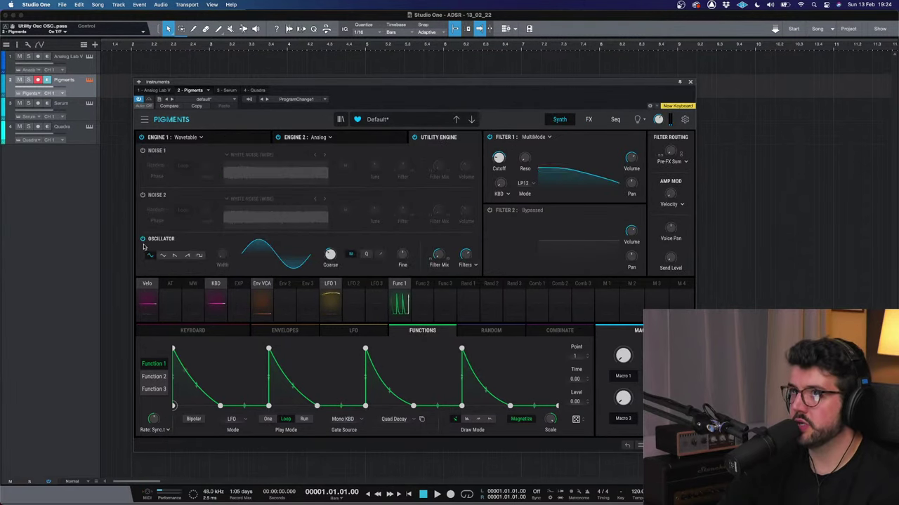
pyautogui.moveTo(330, 256)
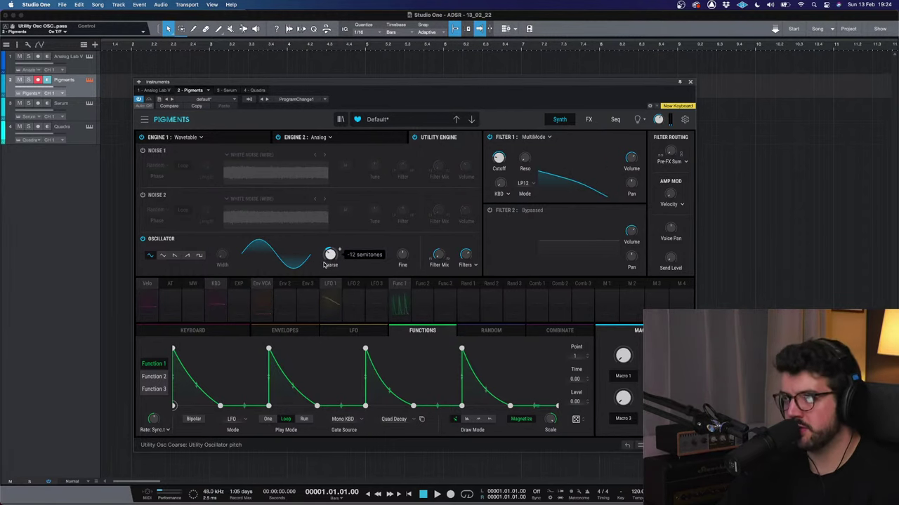
pyautogui.click(146, 239)
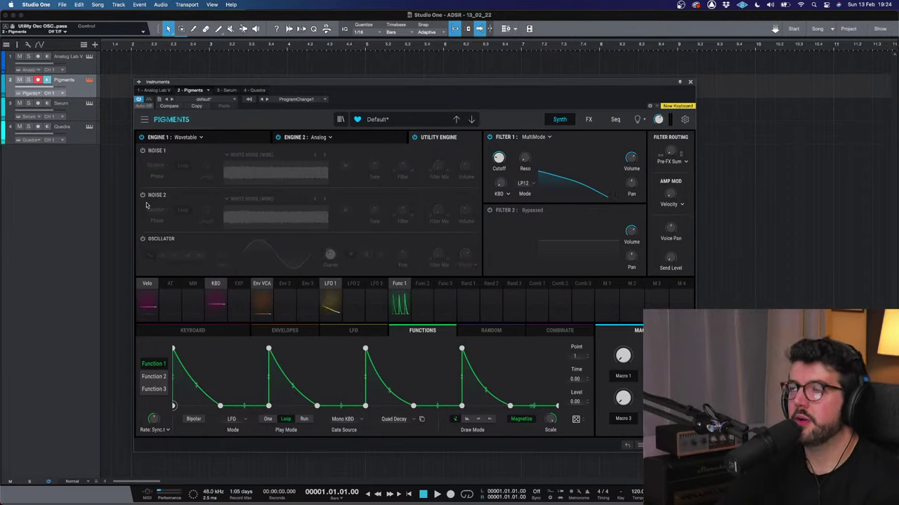
pyautogui.click(141, 239)
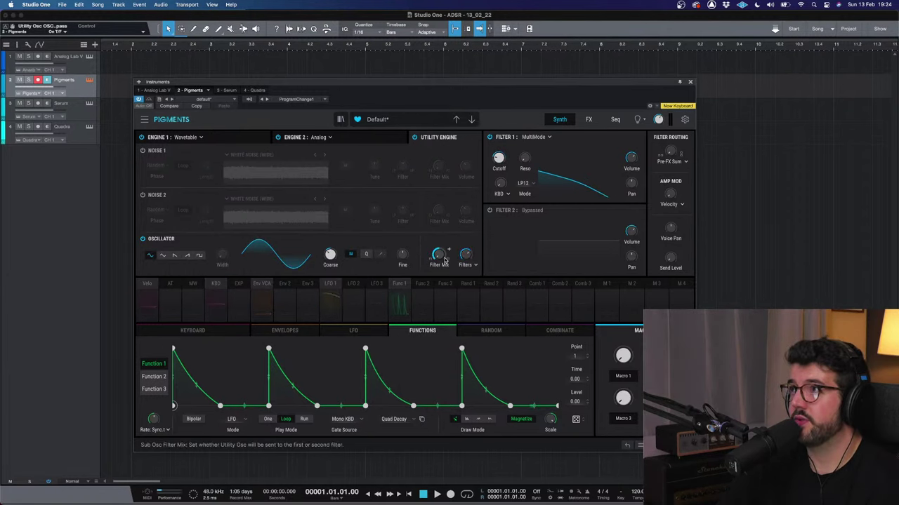
pyautogui.moveTo(436, 258)
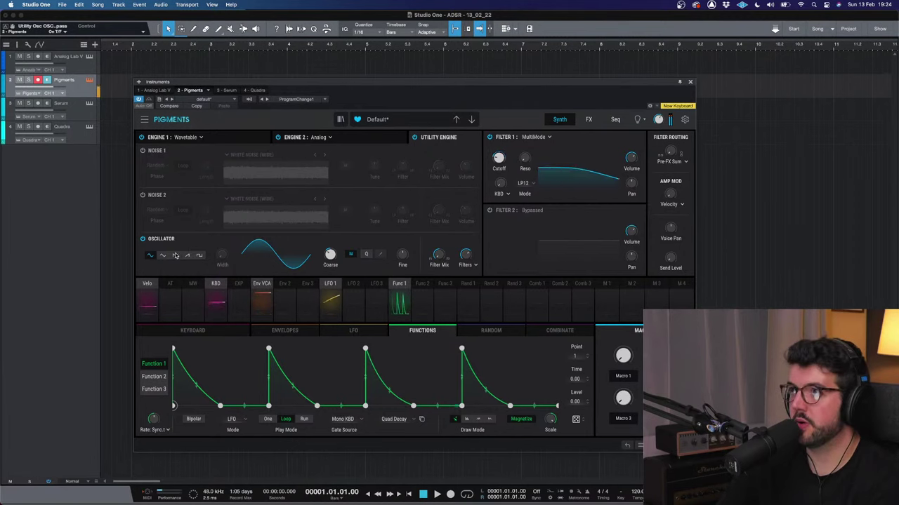
pyautogui.click(142, 238)
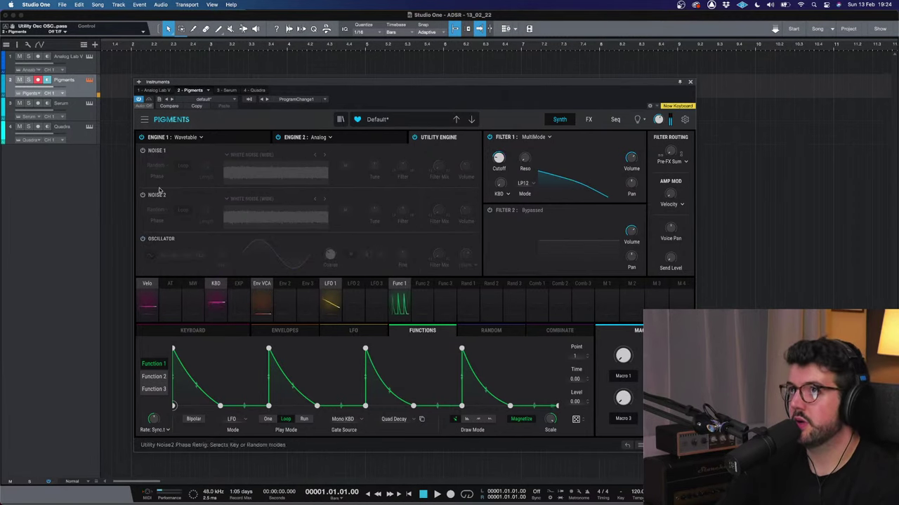
# Step: Enable Noise 1 in the utility engine and adjust its volume and filter mix
pyautogui.click(143, 151)
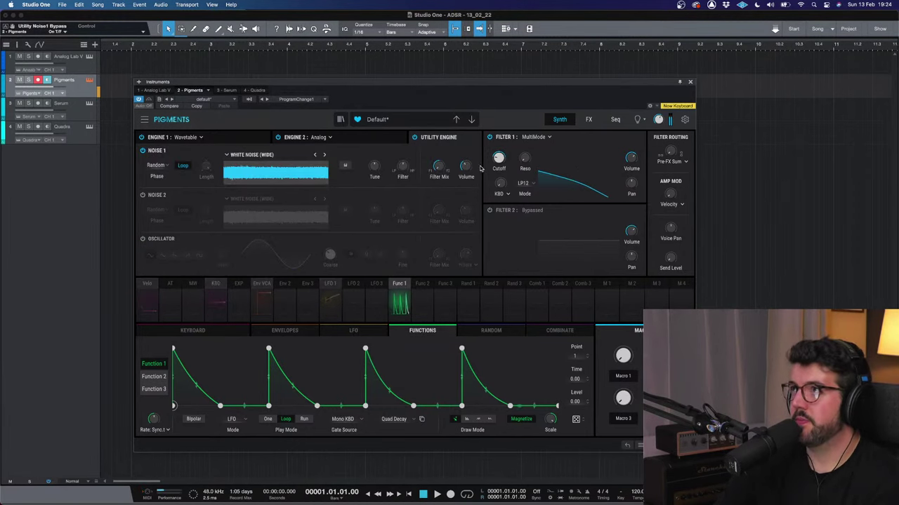
pyautogui.moveTo(474, 161); pyautogui.dragTo(475, 158)
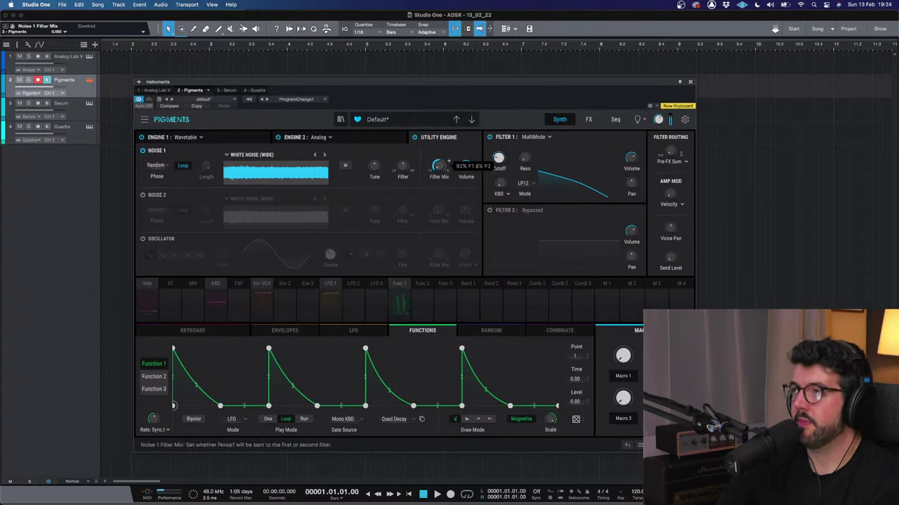
pyautogui.scroll(3, 448, 161)
pyautogui.scroll(-3, 466, 166)
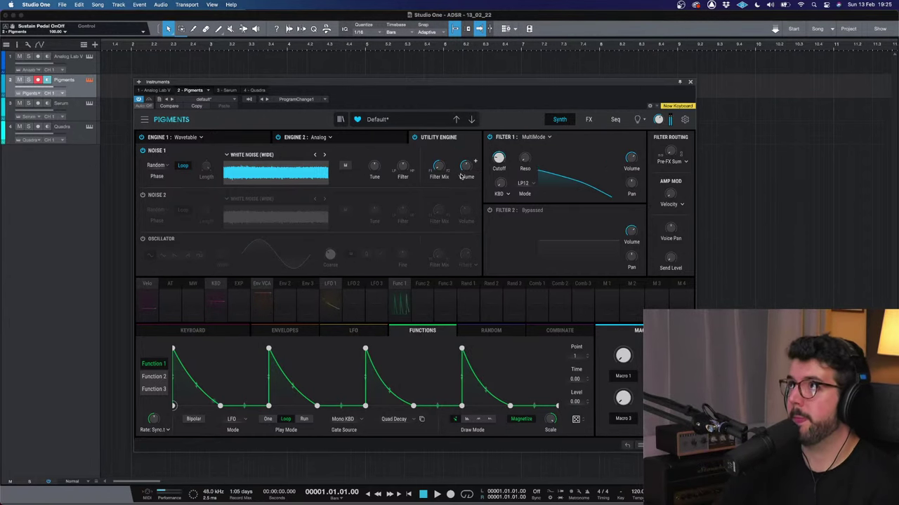
# Step: Enable Filter 2 with the MultiMode type and lower its cutoff to about 724 Hz
pyautogui.moveTo(438, 165)
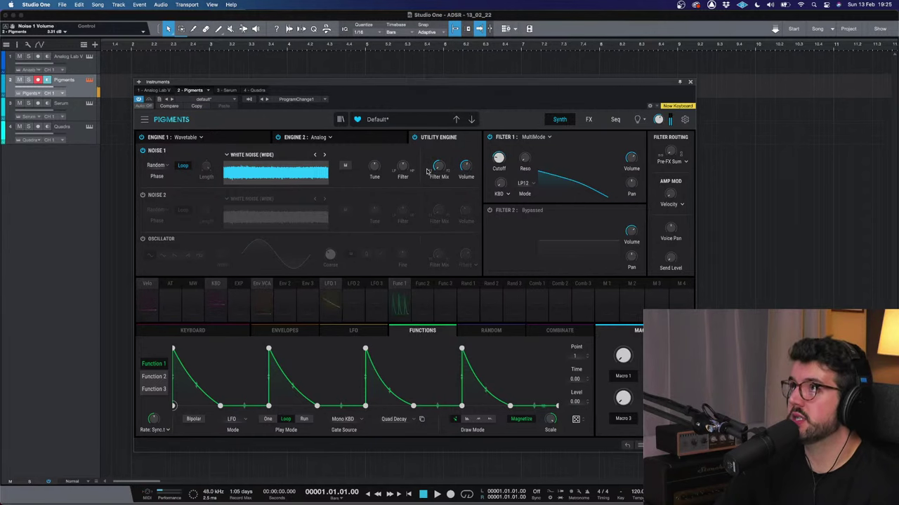
pyautogui.click(489, 211)
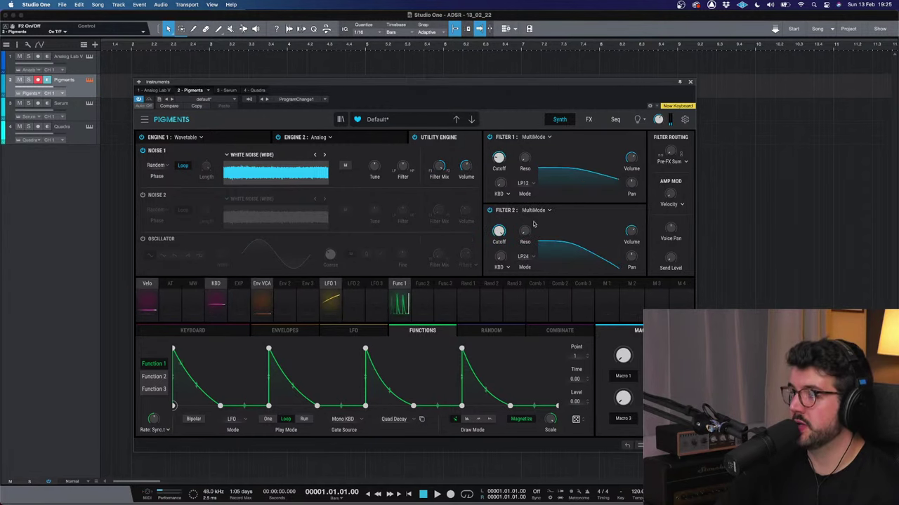
pyautogui.click(539, 210)
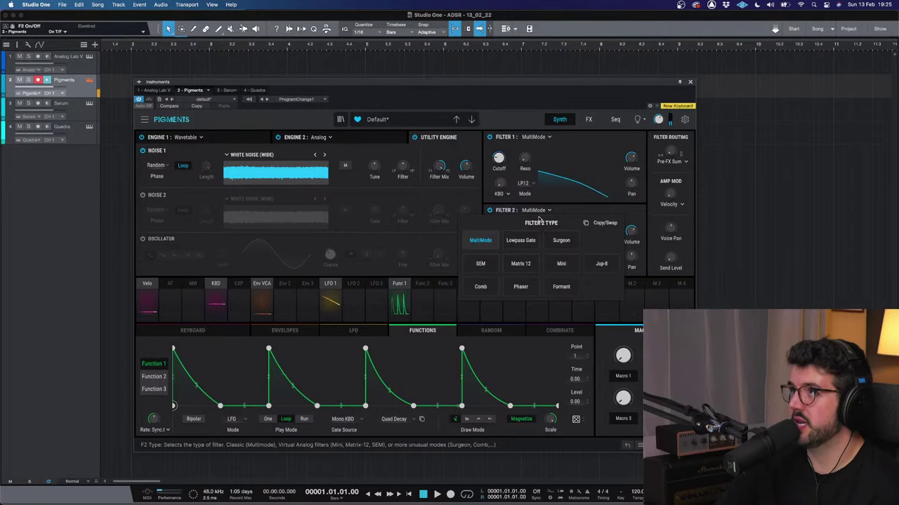
pyautogui.click(481, 240)
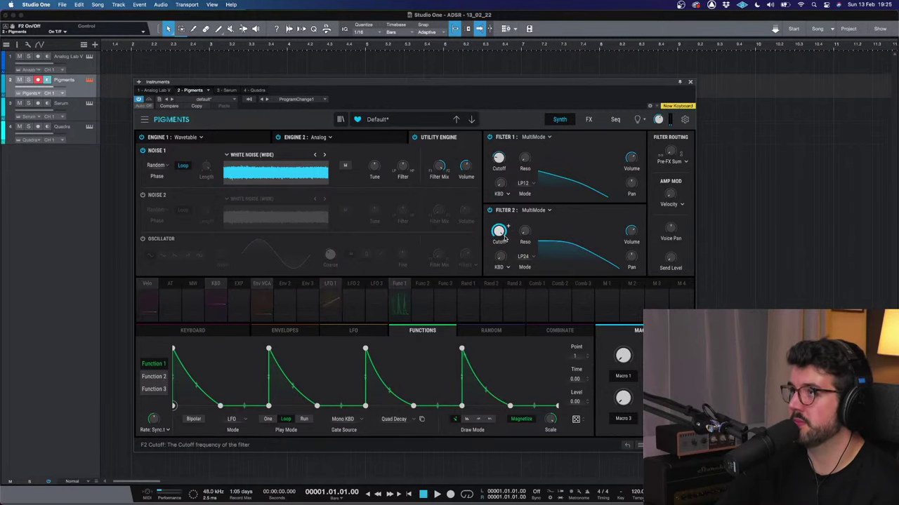
pyautogui.moveTo(499, 232); pyautogui.dragTo(500, 255)
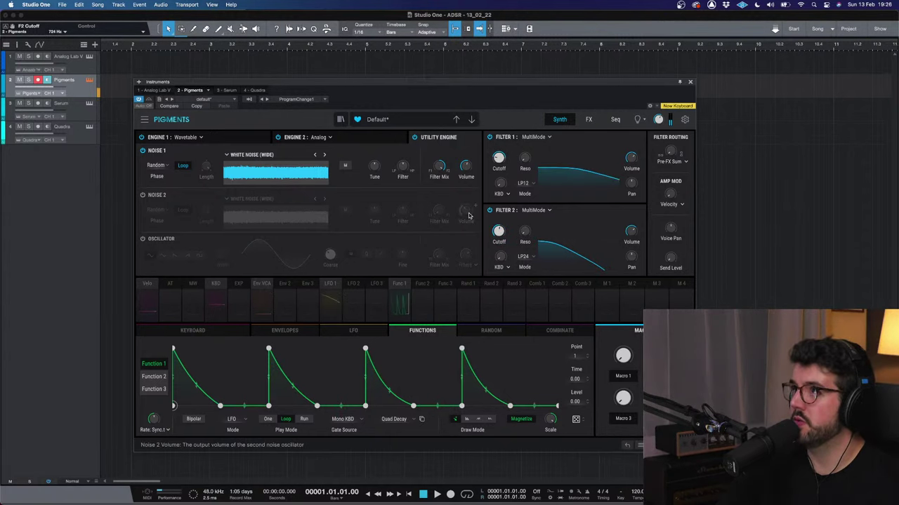
# Step: Bypass Filter 2 and rework Noise 1 with an even filter mix and its own filter turned towards low-pass
pyautogui.click(489, 210)
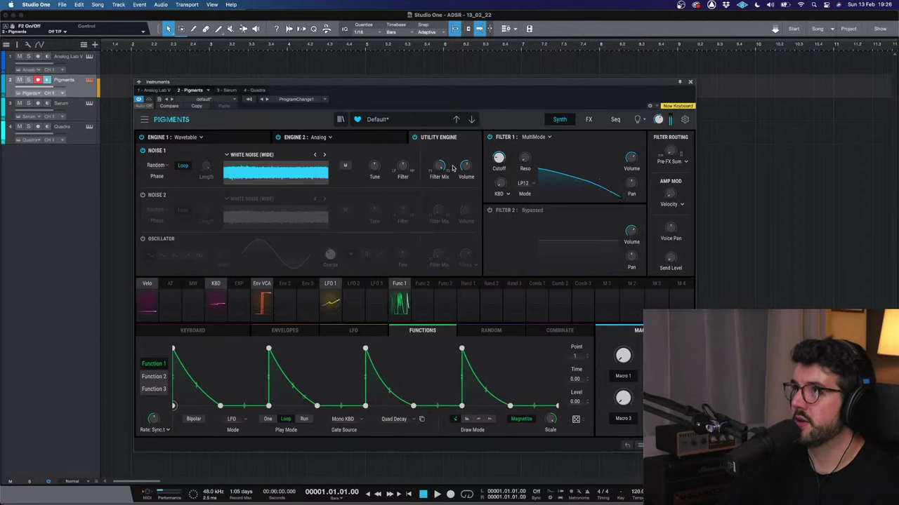
pyautogui.moveTo(442, 168)
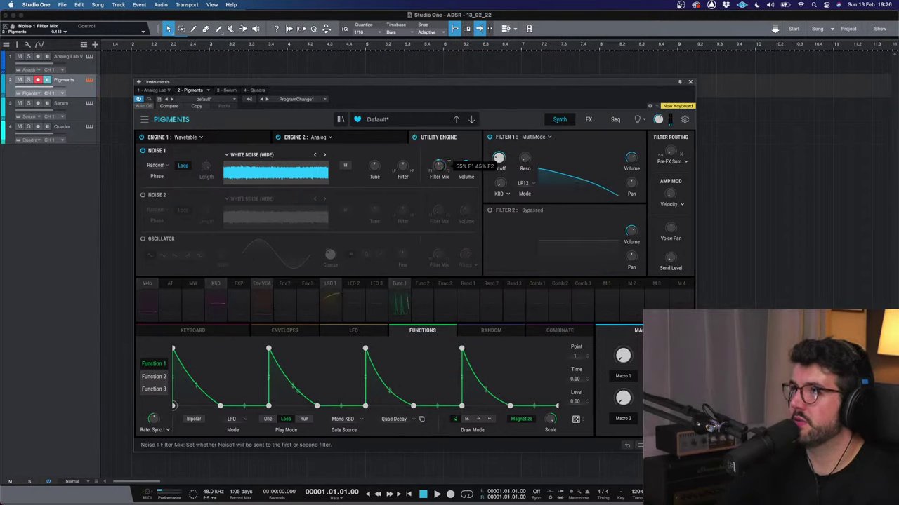
pyautogui.moveTo(438, 165); pyautogui.dragTo(439, 168)
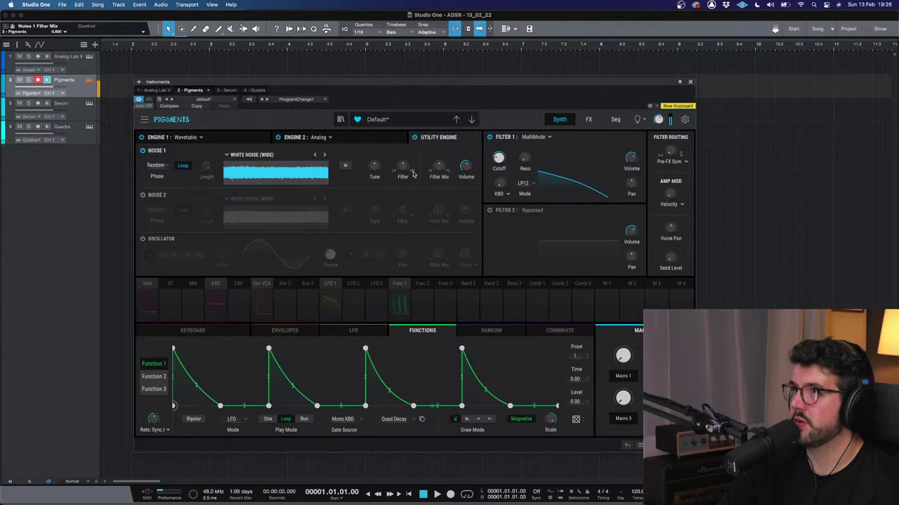
pyautogui.moveTo(412, 167)
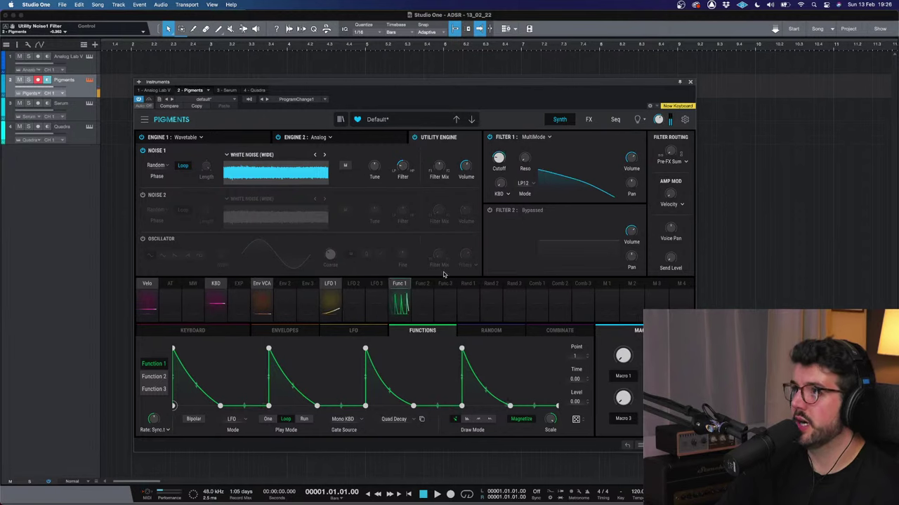
# Step: Modulate Noise 1's volume with Function 1 at 1.00 and set the base volume to about 4.7 dB
pyautogui.click(474, 163)
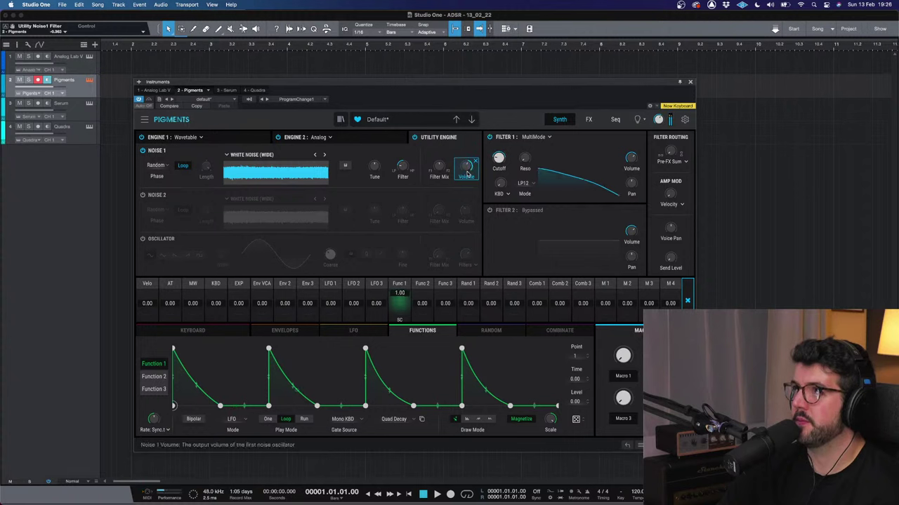
pyautogui.moveTo(466, 166)
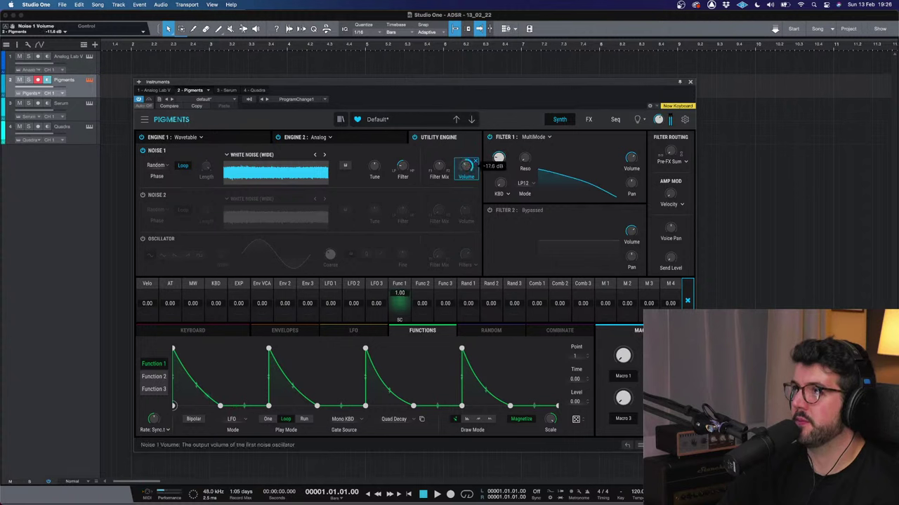
pyautogui.click(478, 148)
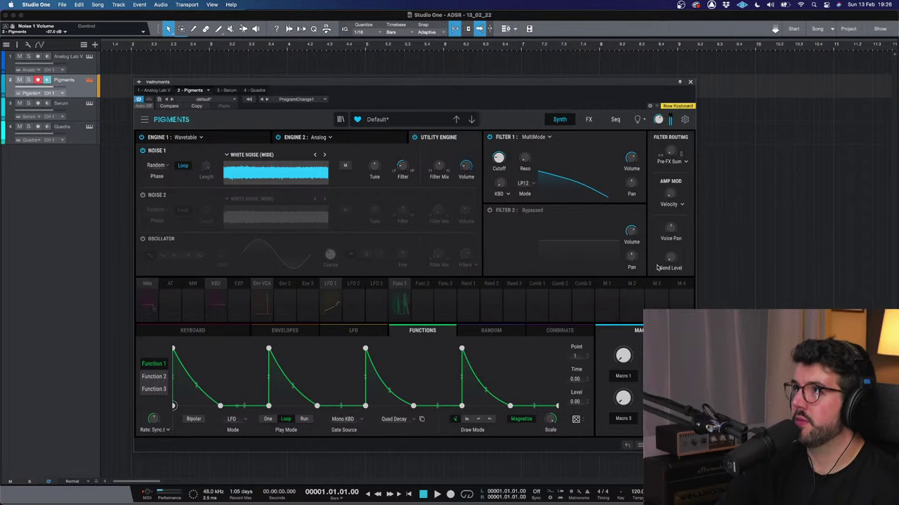
pyautogui.moveTo(475, 160)
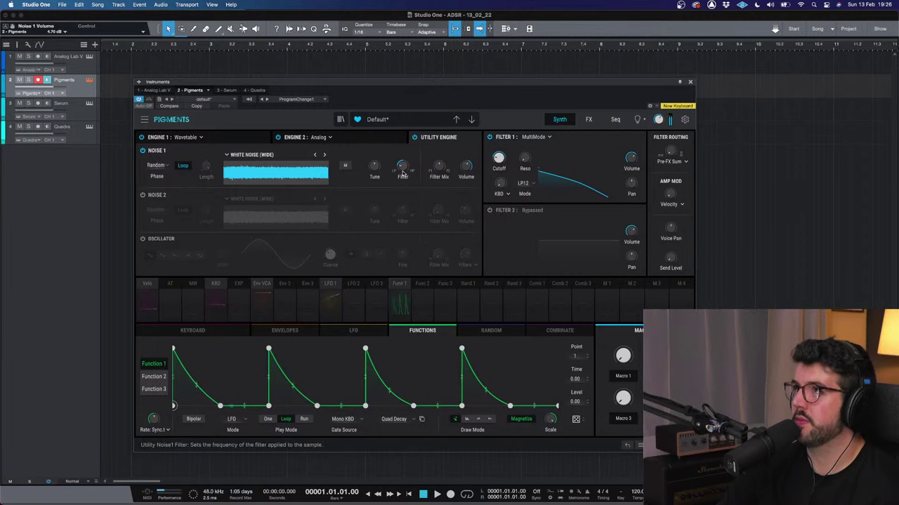
# Step: Tune Noise 1 to 36 semitones and switch its sample to White Noise
pyautogui.moveTo(383, 163)
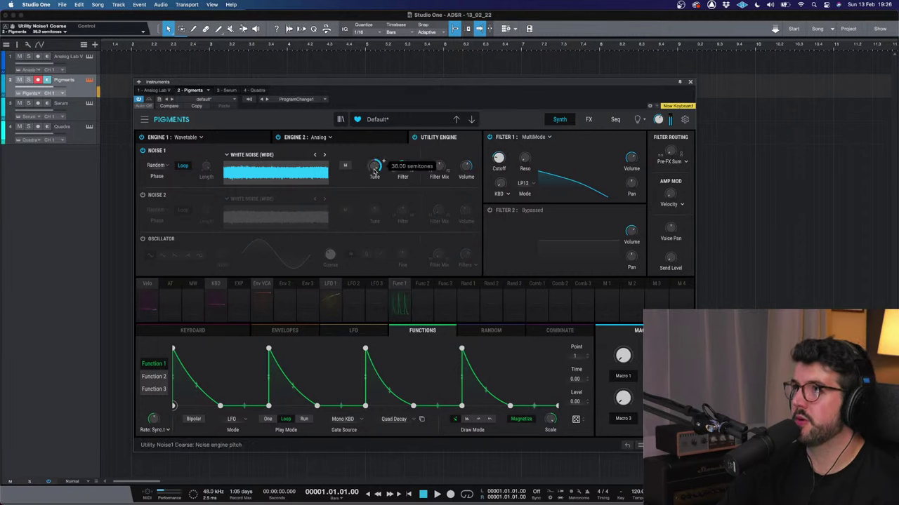
pyautogui.click(323, 155)
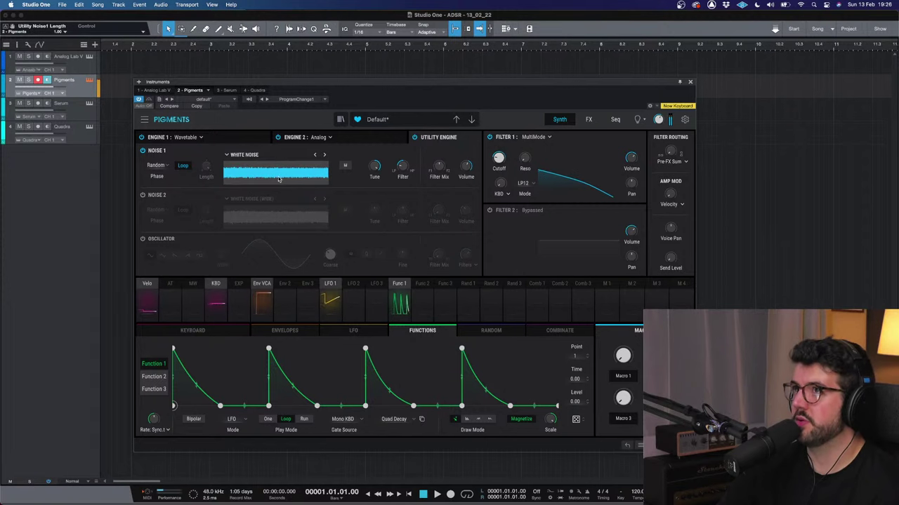
# Step: Rebalance Noise 1 by opening up its low-pass filter and lowering its volume to about -7 dB
pyautogui.click(469, 170)
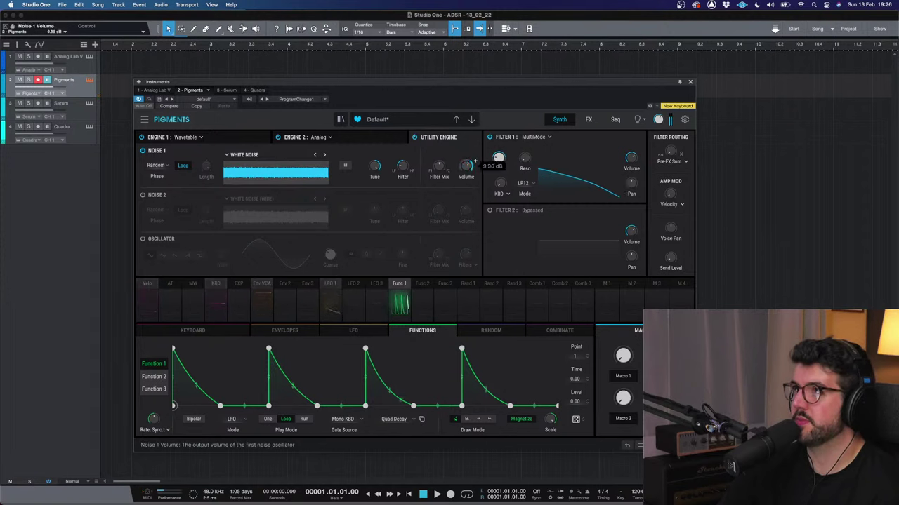
pyautogui.moveTo(466, 166); pyautogui.dragTo(466, 173)
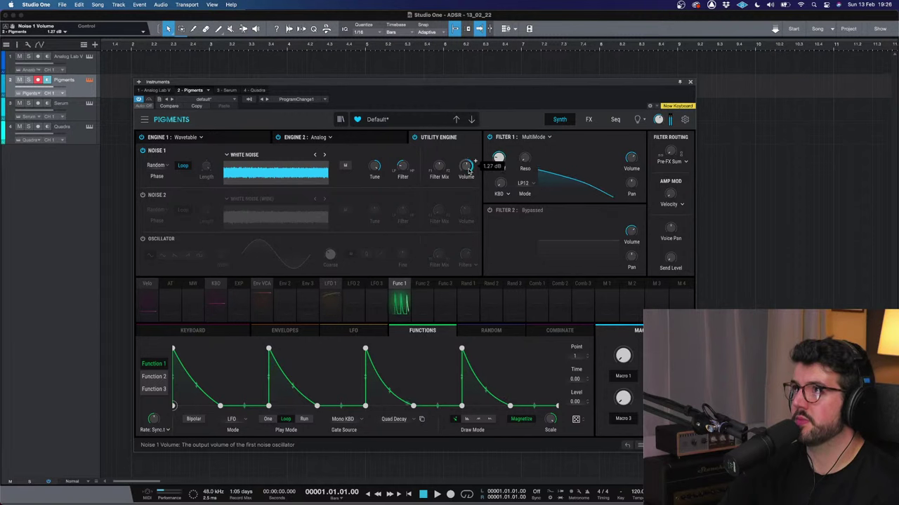
pyautogui.click(410, 161)
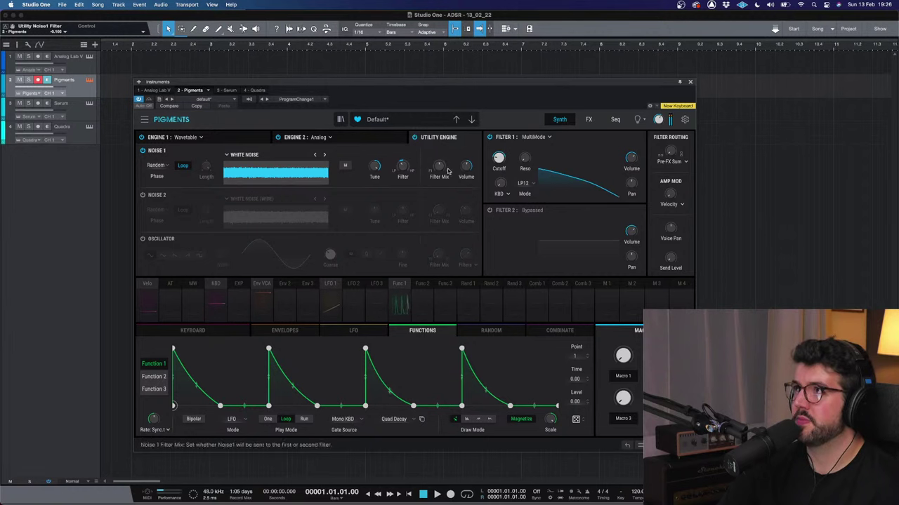
pyautogui.moveTo(474, 162)
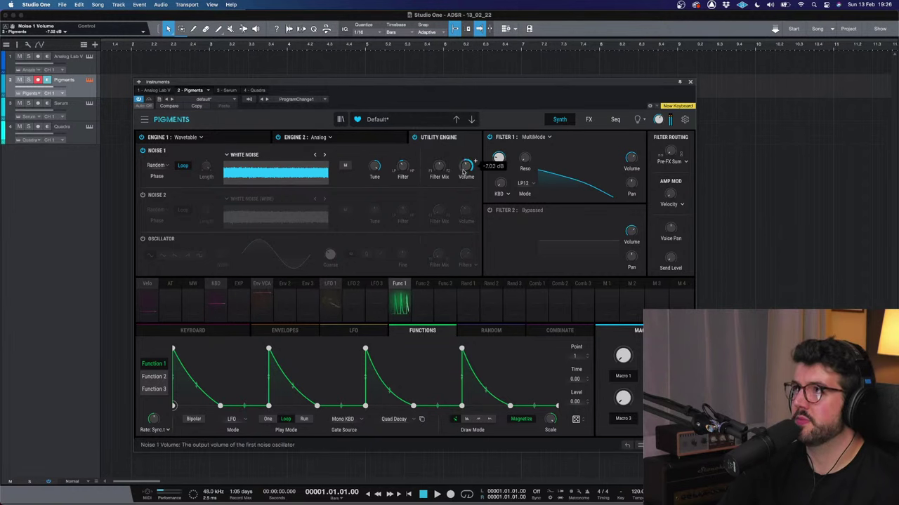
# Step: Compare the patch without and with Noise 1 by disabling and re-enabling it
pyautogui.click(143, 151)
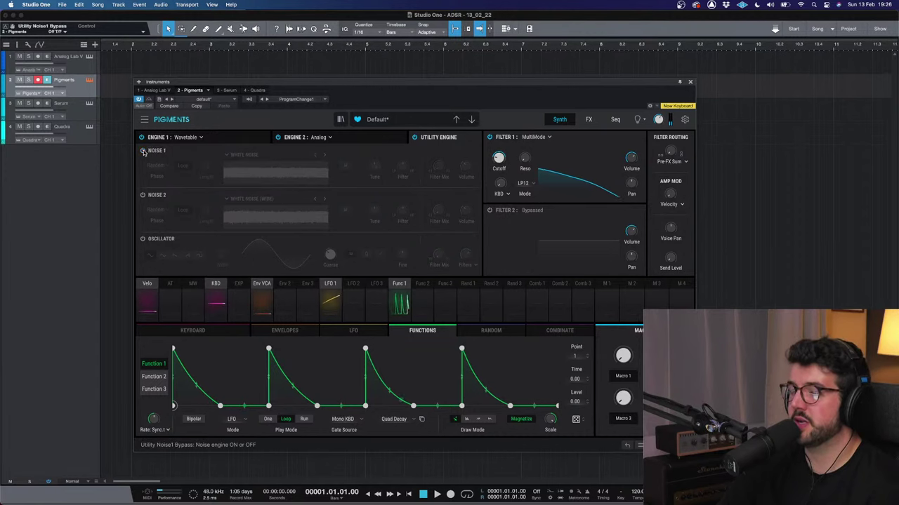
pyautogui.click(143, 151)
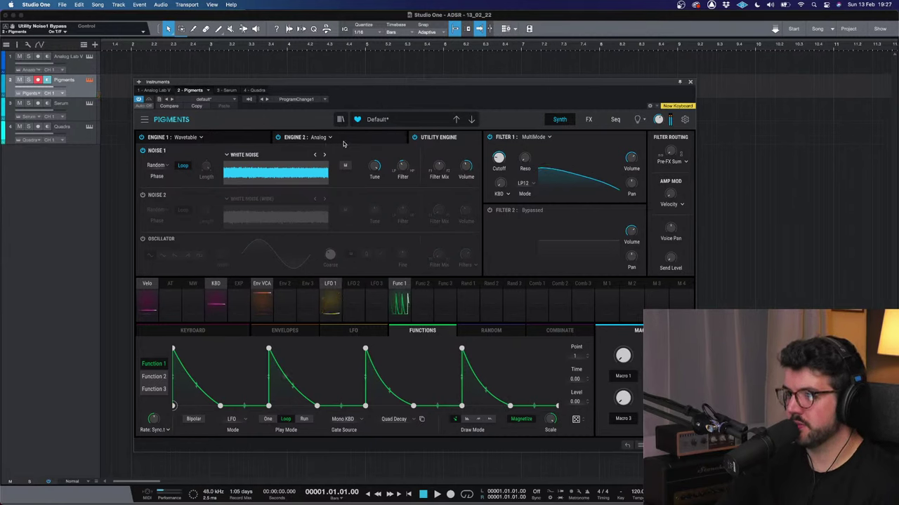
# Step: Raise Oscillator 2's volume in Engine 2, audition the engine's noise source, and adjust the engine's filter mix
pyautogui.click(364, 145)
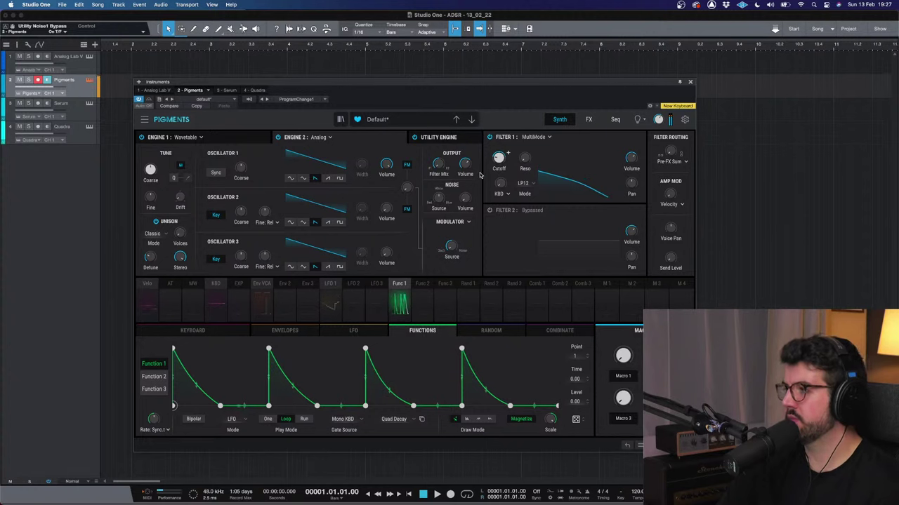
pyautogui.moveTo(395, 203)
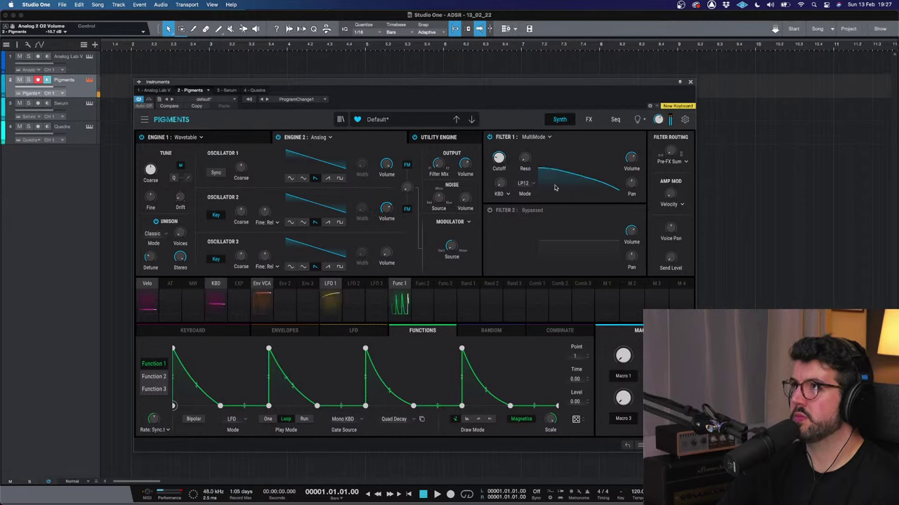
pyautogui.moveTo(475, 194)
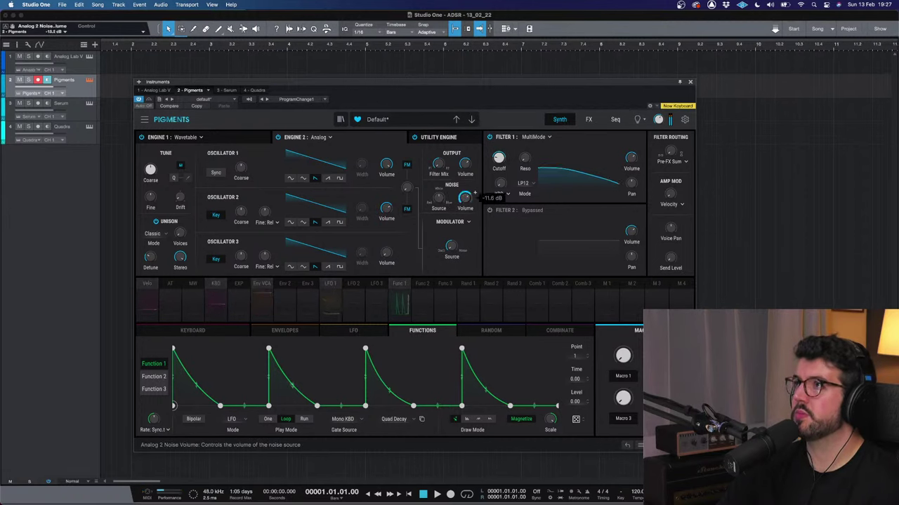
pyautogui.moveTo(474, 194); pyautogui.dragTo(475, 217)
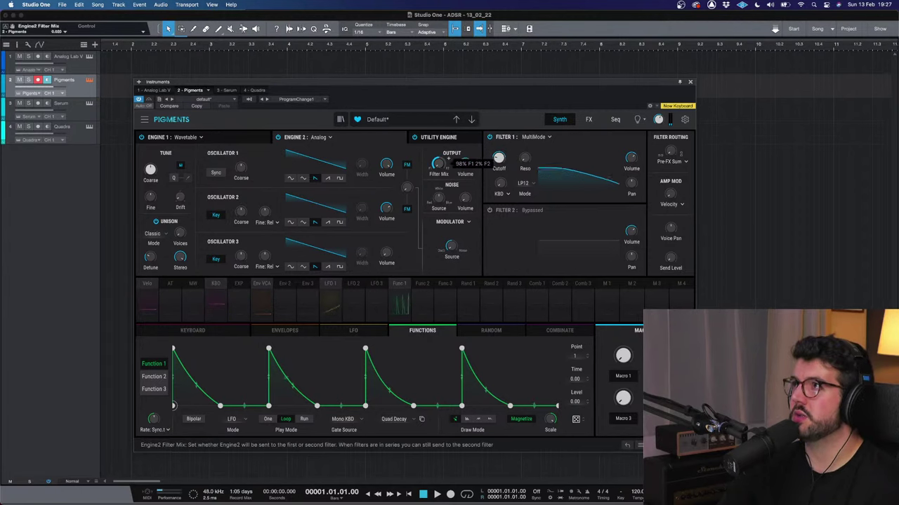
# Step: Enable Filter 2 and lower its cutoff to about 84.4 Hz
pyautogui.click(489, 210)
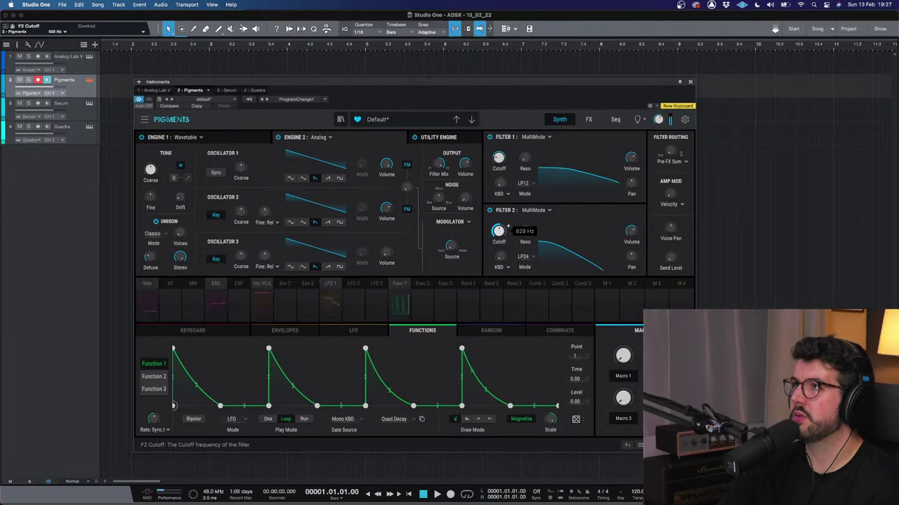
pyautogui.click(422, 291)
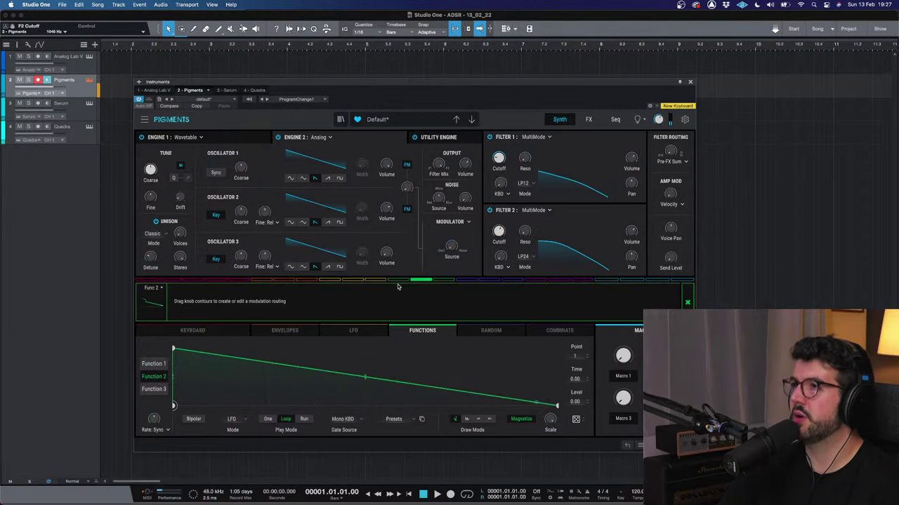
pyautogui.click(687, 303)
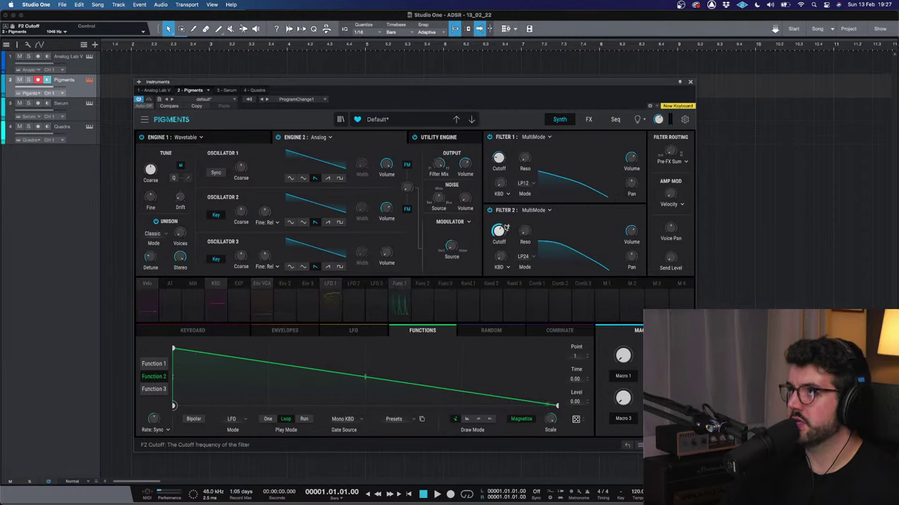
pyautogui.moveTo(498, 231); pyautogui.dragTo(497, 233)
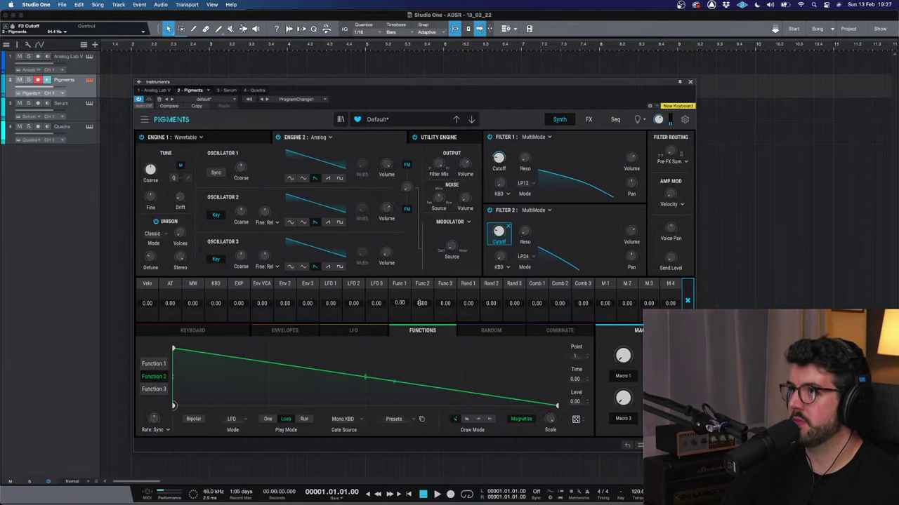
# Step: Modulate Filter 2's cutoff with Function 1 at 0.73 and fine-tune the base cutoff
pyautogui.moveTo(398, 303); pyautogui.dragTo(398, 289)
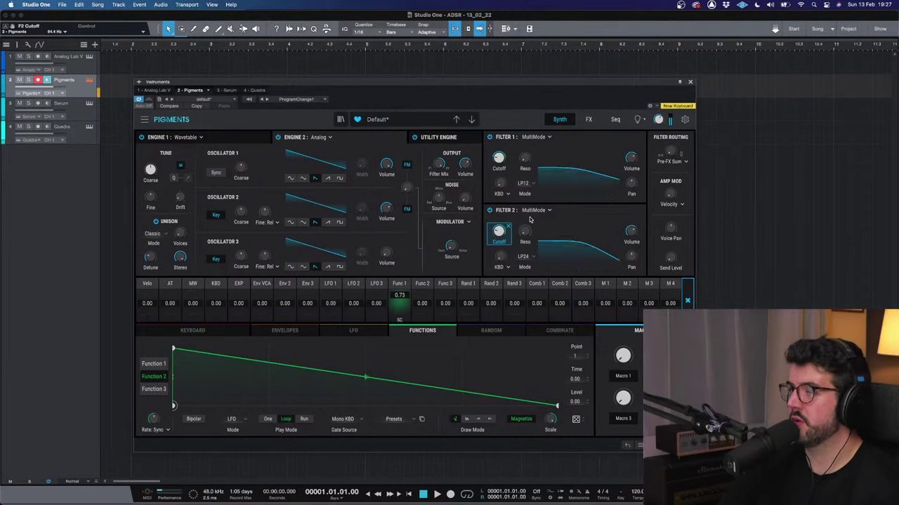
pyautogui.click(595, 233)
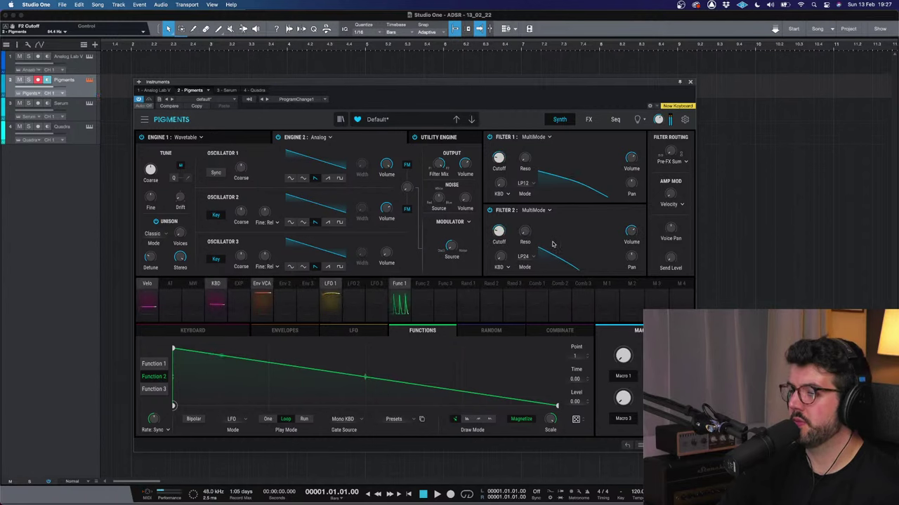
pyautogui.moveTo(507, 225)
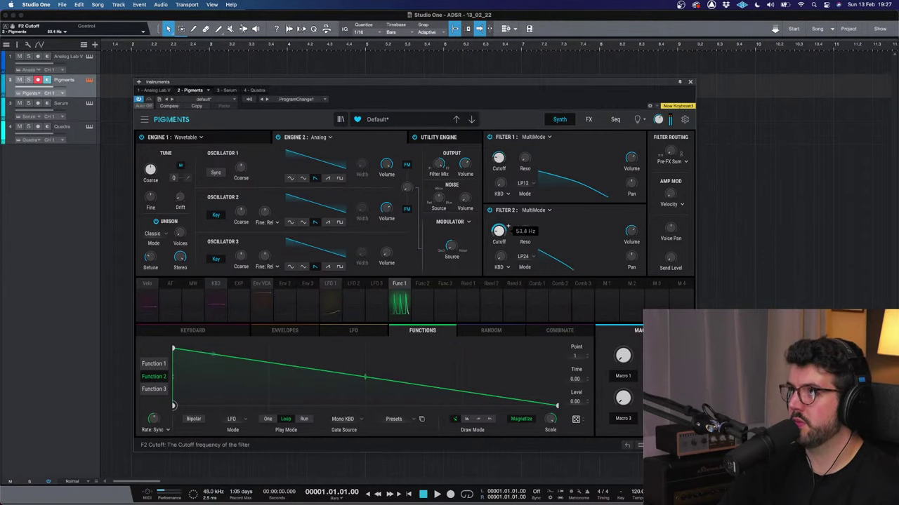
# Step: Try the Comb and Formant types on Filter 2, and lower its output volume to about -12.8 dB
pyautogui.click(546, 210)
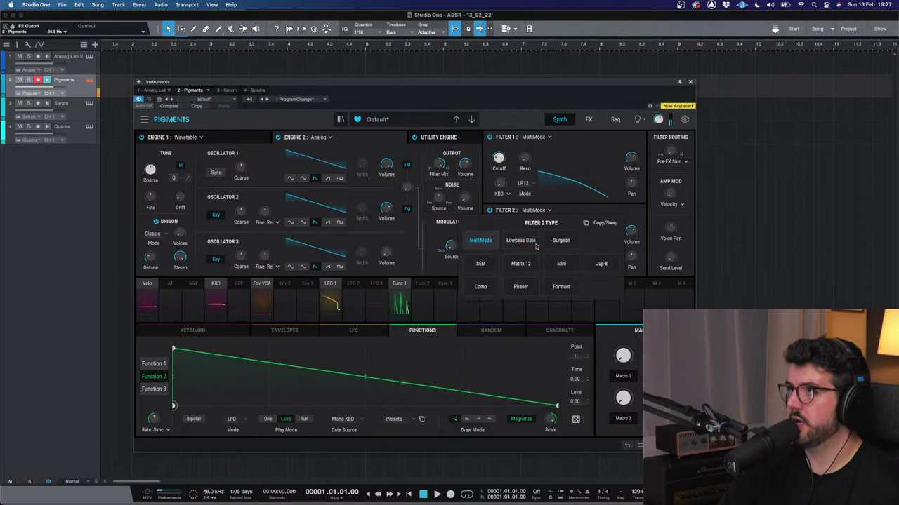
pyautogui.click(482, 285)
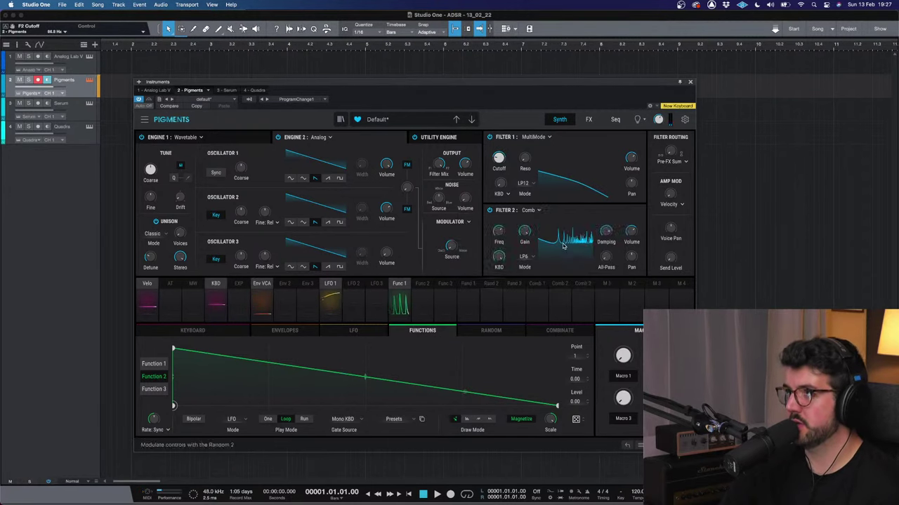
pyautogui.click(540, 212)
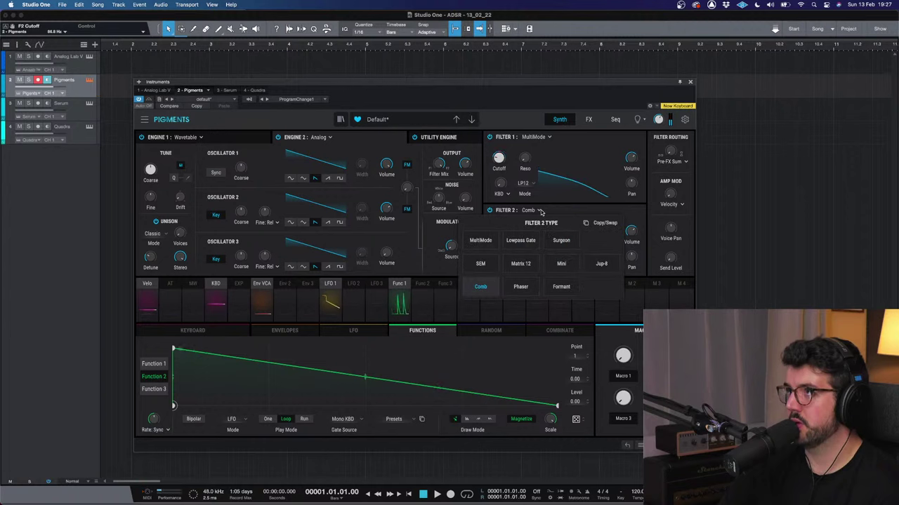
pyautogui.click(554, 288)
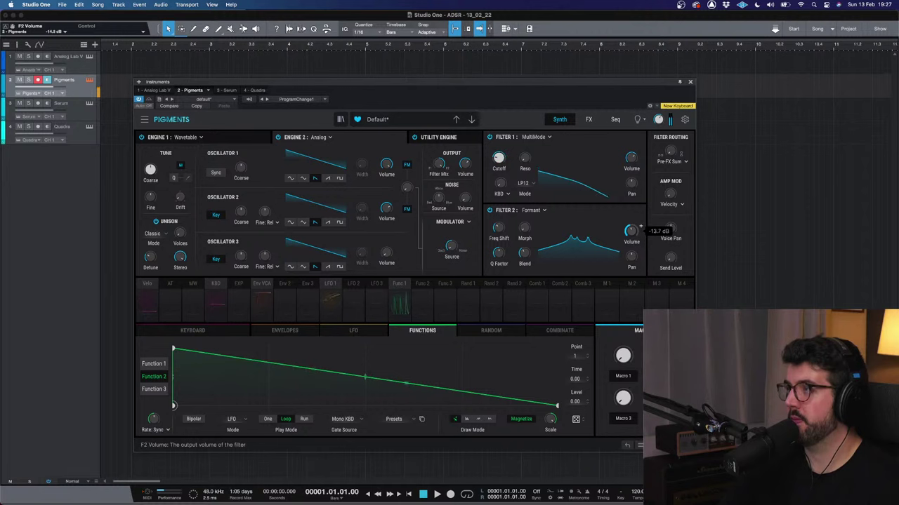
pyautogui.moveTo(640, 227); pyautogui.dragTo(640, 222)
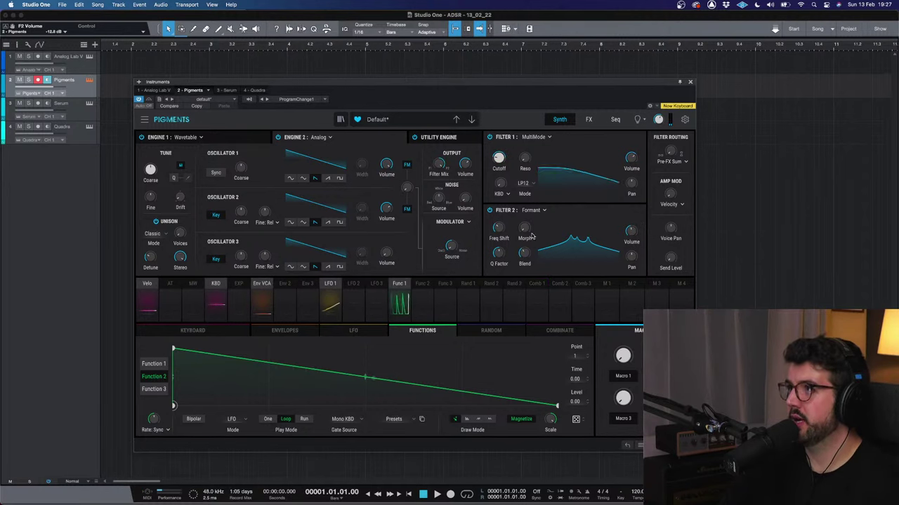
# Step: Change Filter 2's type to SEM and raise its cutoff to about 704 Hz
pyautogui.click(535, 210)
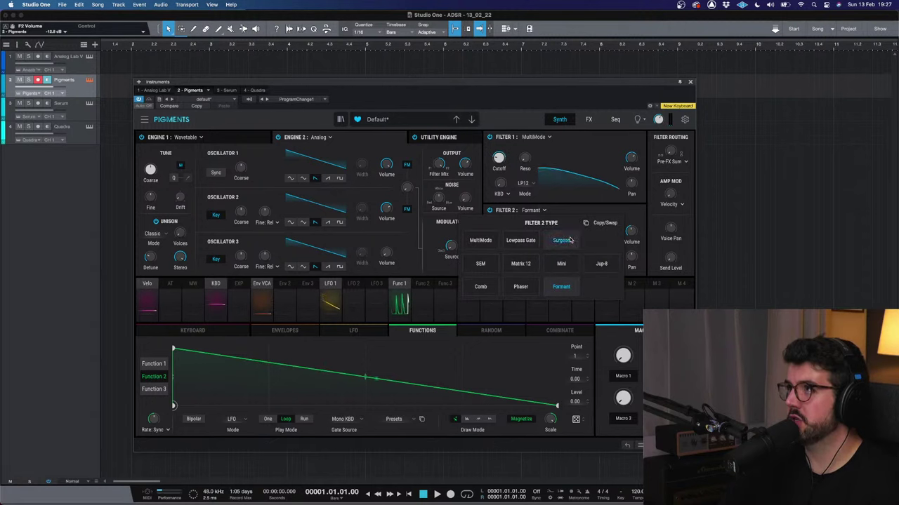
pyautogui.click(481, 265)
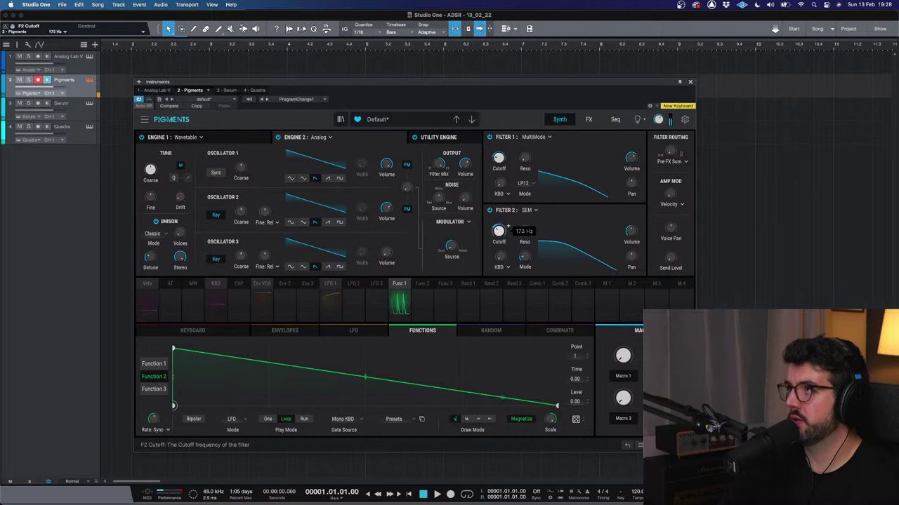
pyautogui.scroll(5, 499, 231)
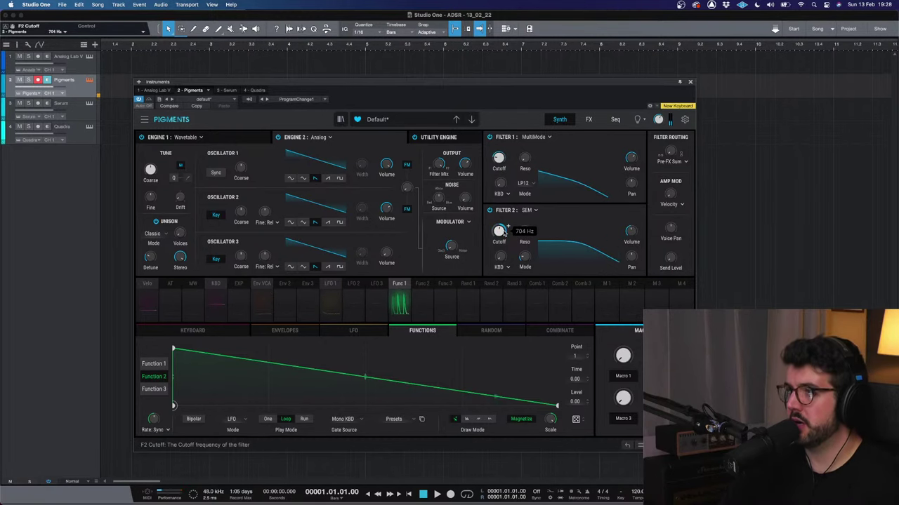
# Step: Raise Filter 2's volume to about -4.29 dB, and set Engine 2's Oscillator 3 to a rising ramp wave at -12 semitones and about -0.61 dB
pyautogui.scroll(-3, 500, 232)
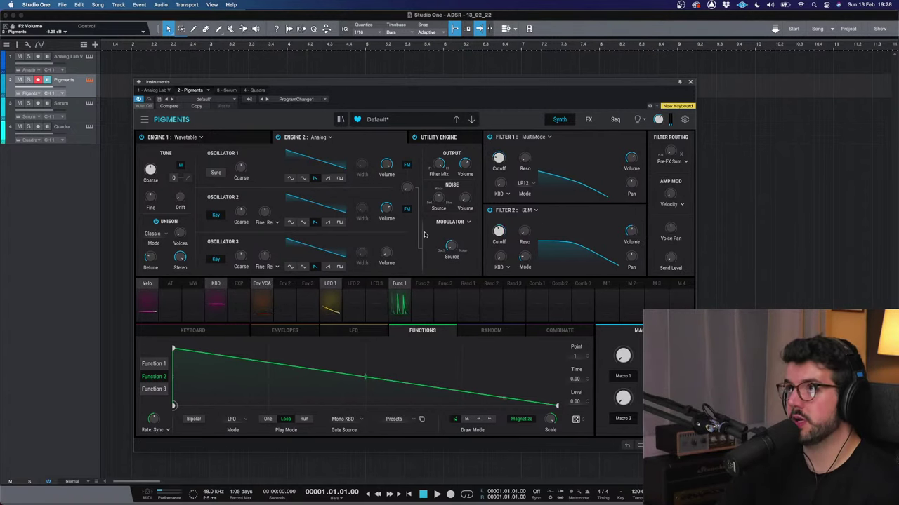
pyautogui.click(328, 267)
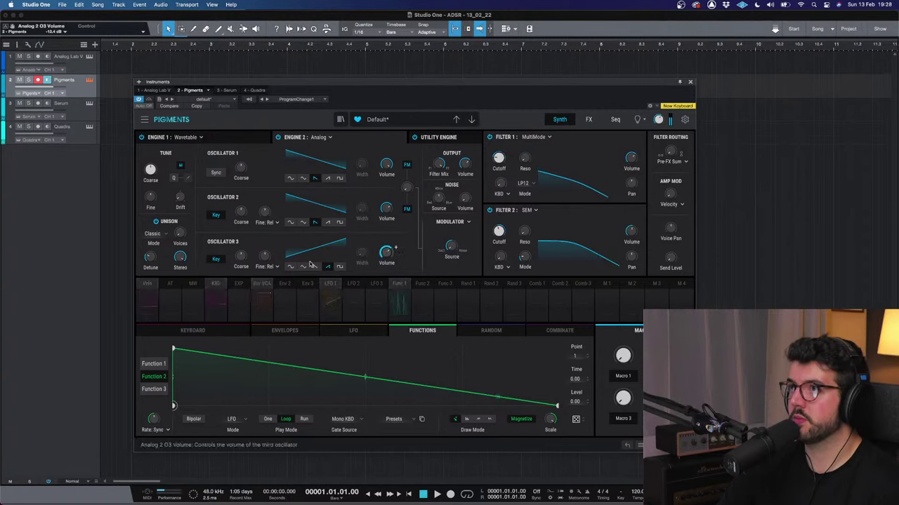
pyautogui.moveTo(241, 255)
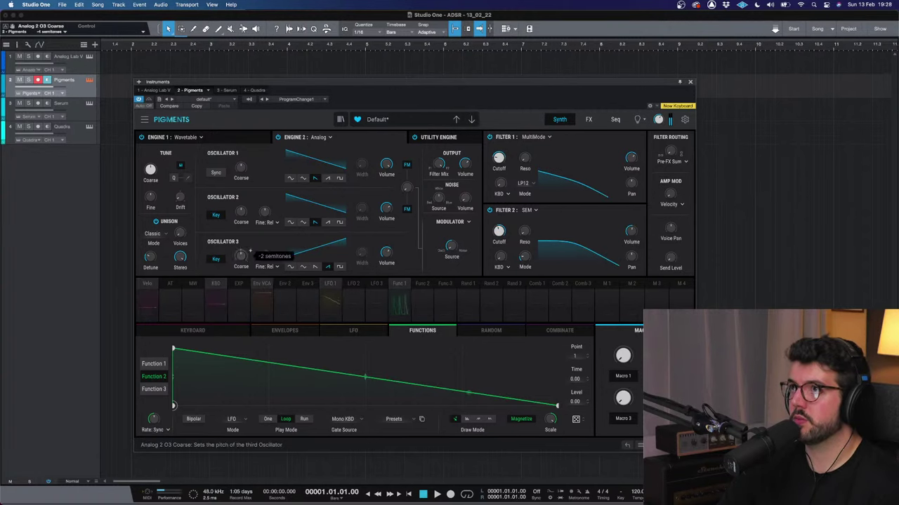
pyautogui.scroll(1, 240, 255)
pyautogui.scroll(13, 241, 255)
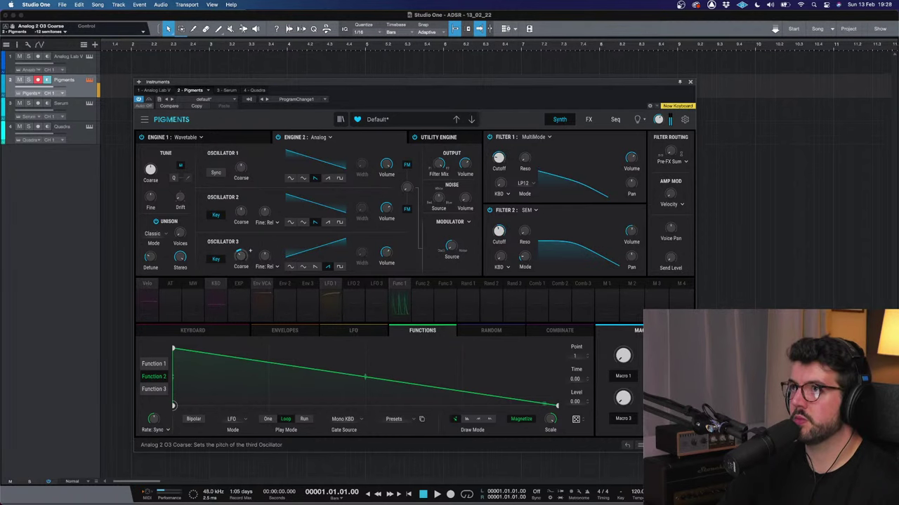
pyautogui.scroll(12, 241, 255)
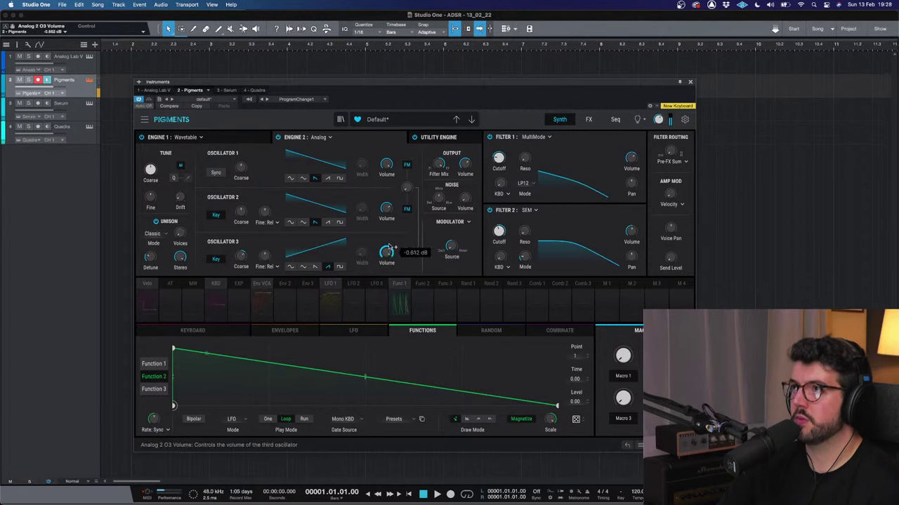
# Step: Change Engine 2's Oscillator 2 to a triangle wave and raise the unison voices to 3
pyautogui.click(302, 222)
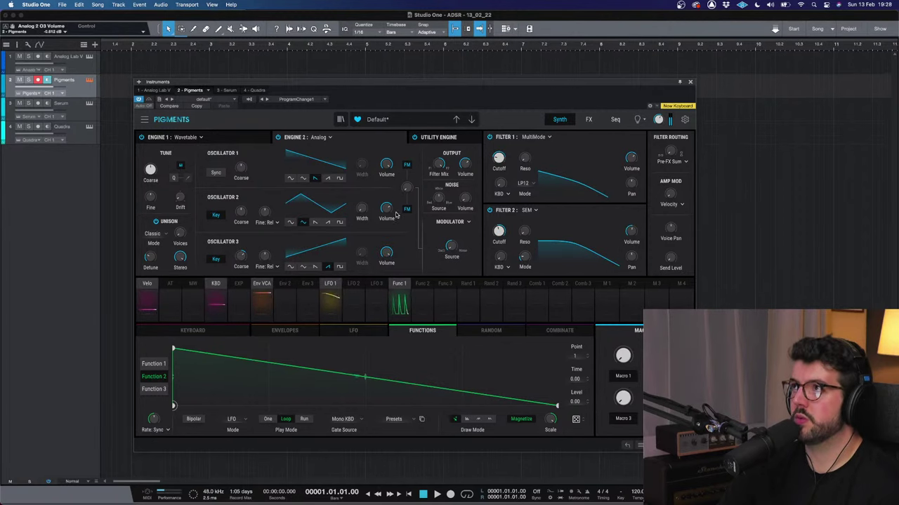
pyautogui.moveTo(189, 228)
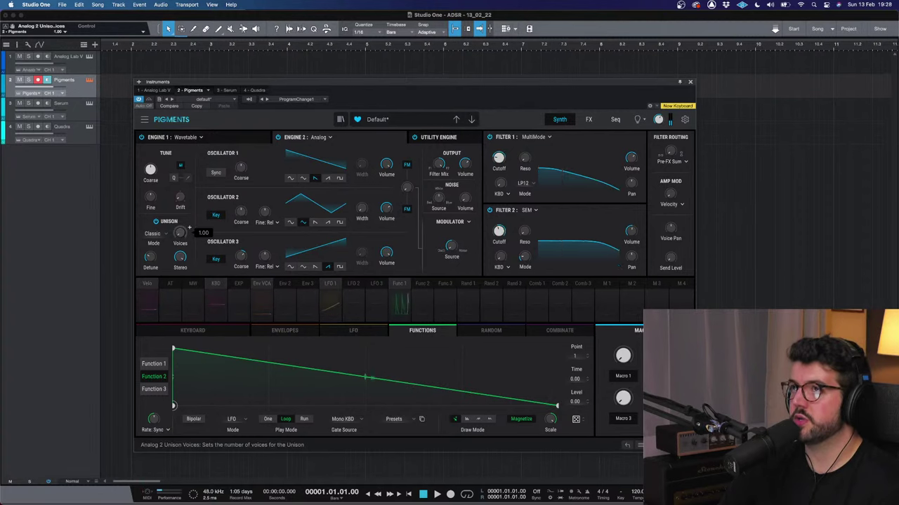
pyautogui.scroll(4, 188, 229)
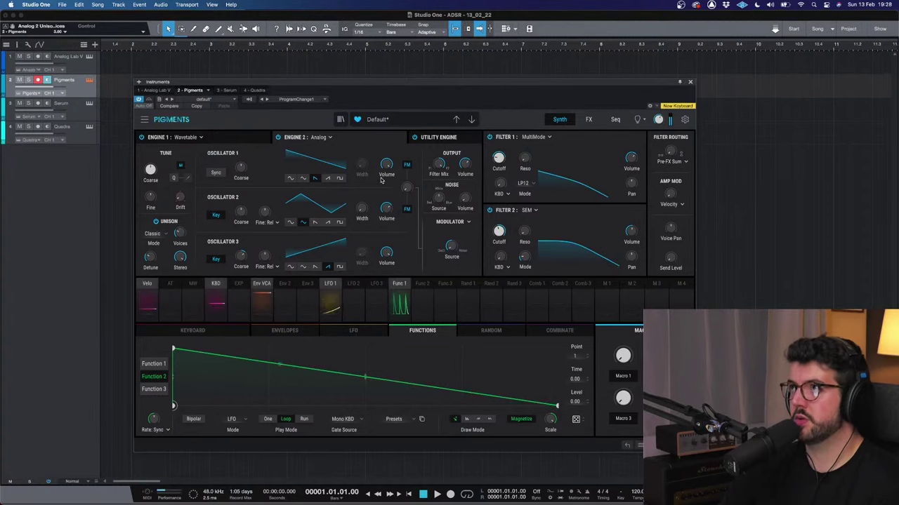
# Step: Raise the FX A delay's dry/wet mix to about 28% and enable its Ping Pong mode
pyautogui.click(596, 120)
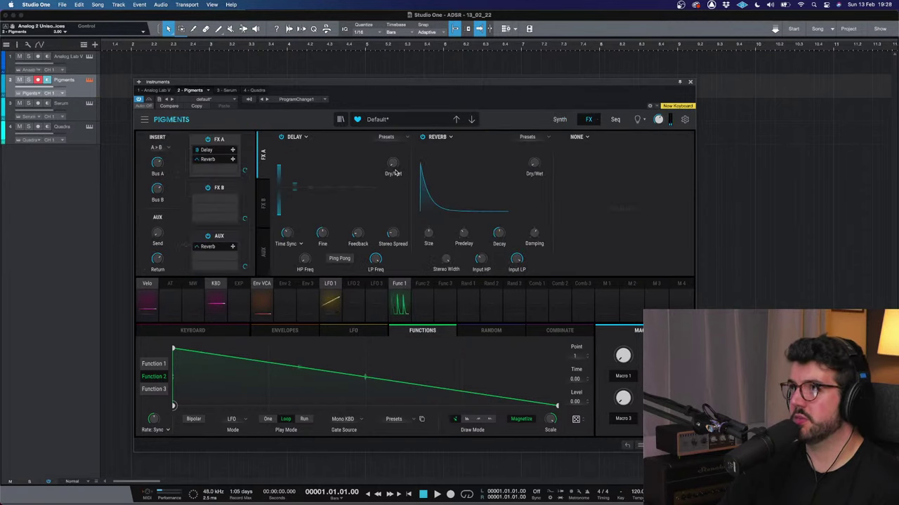
pyautogui.moveTo(402, 159)
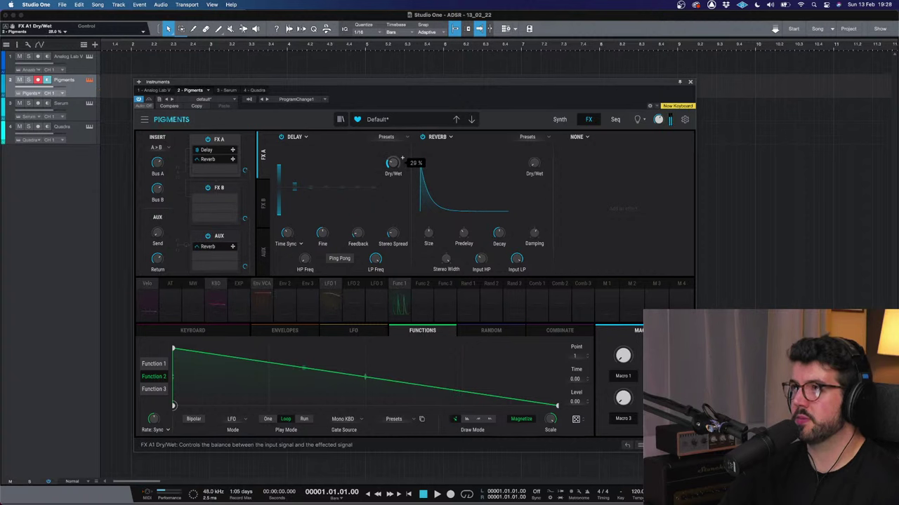
pyautogui.click(340, 259)
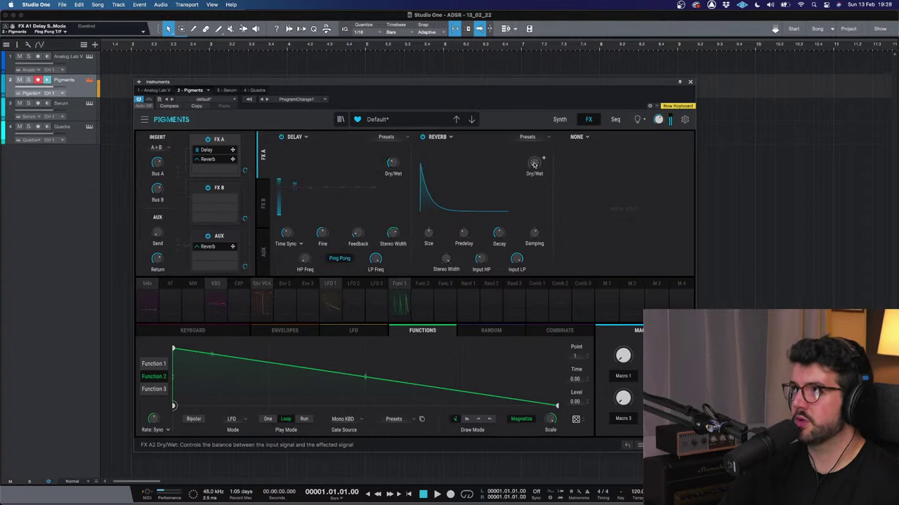
# Step: Shorten the FX A reverb's decay and set its dry/wet mix to 27%
pyautogui.moveTo(543, 160)
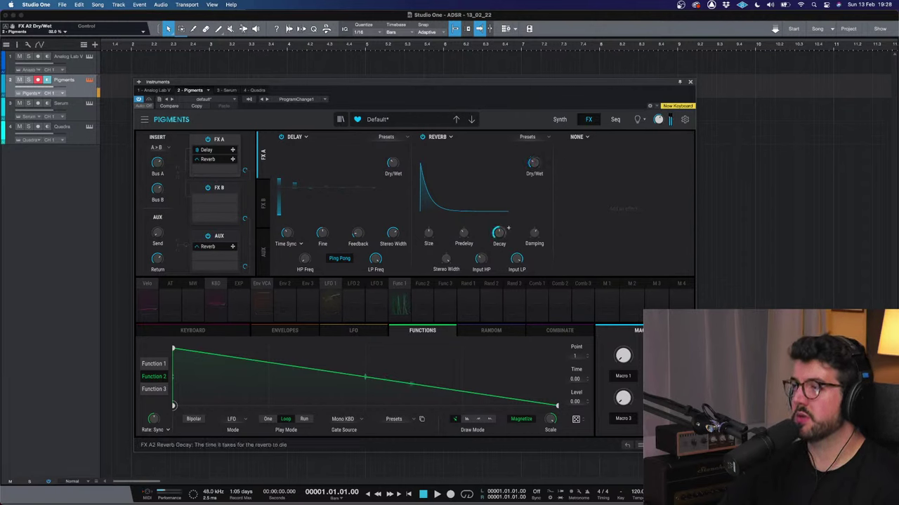
pyautogui.scroll(-3, 500, 234)
pyautogui.scroll(-3, 543, 160)
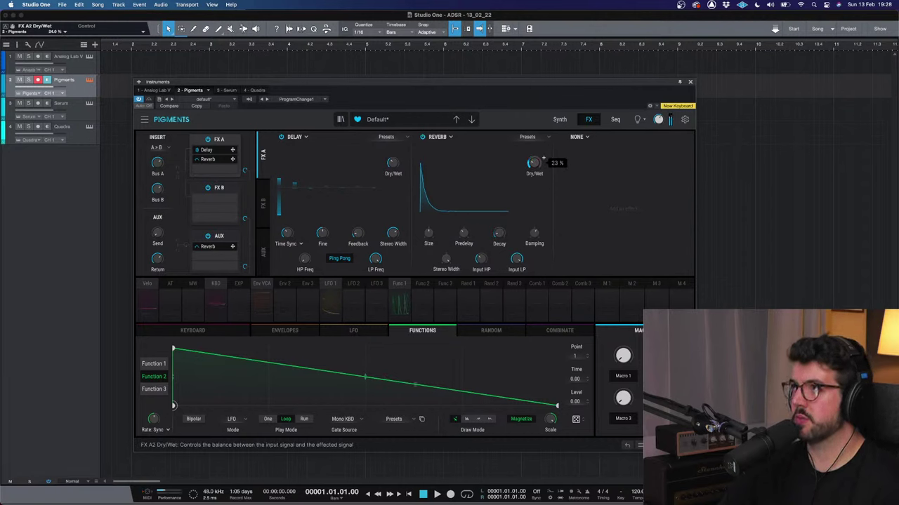
pyautogui.scroll(1, 542, 160)
# Step: Adjust Noise 1 in the Utility Engine, shifting its filter towards low-pass to darken the white noise
pyautogui.click(559, 119)
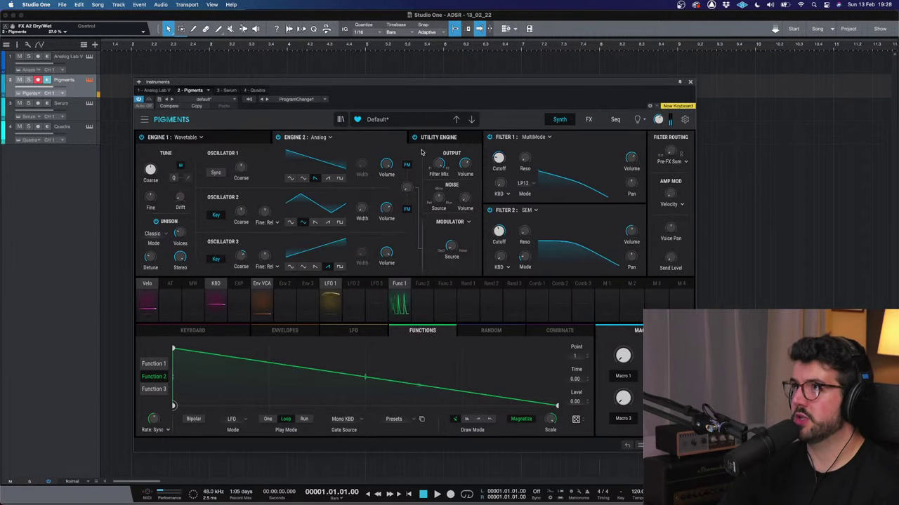
pyautogui.click(443, 138)
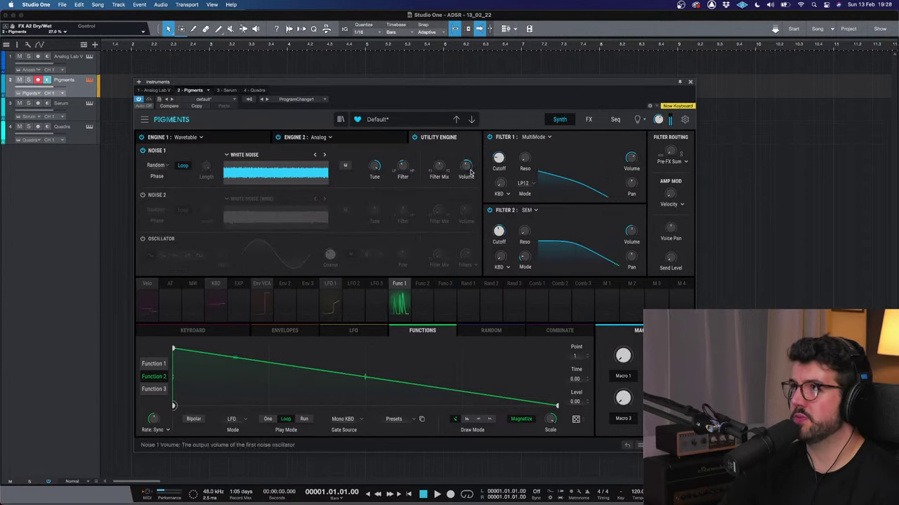
pyautogui.scroll(2, 467, 169)
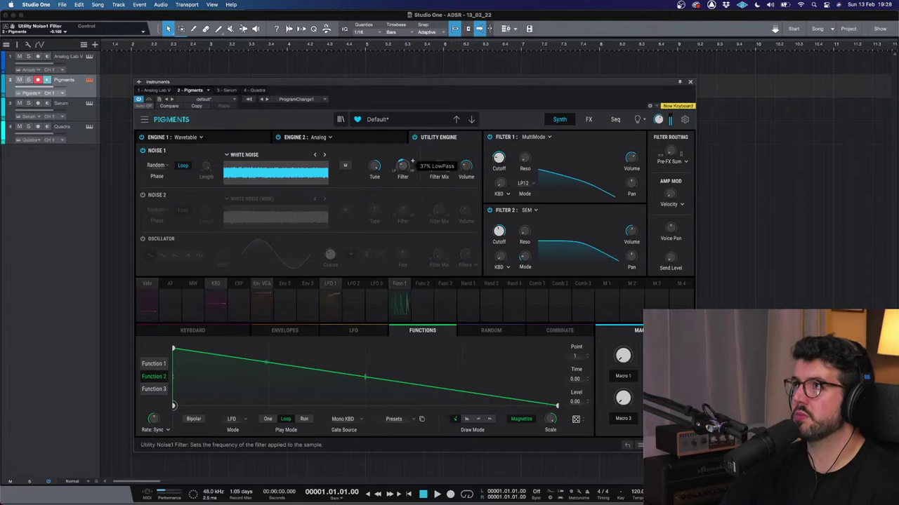
# Step: Add a Multiband compressor to the empty third slot of FX A and set its amount to 30%
pyautogui.click(587, 120)
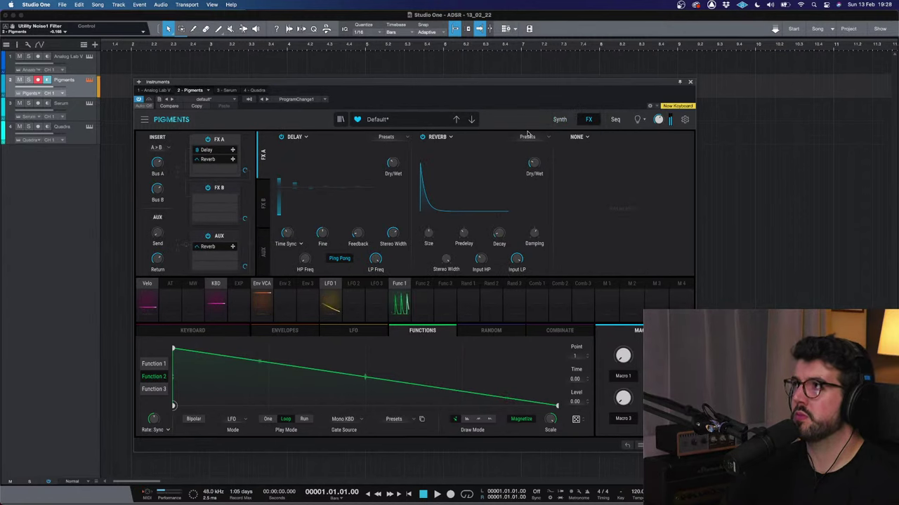
pyautogui.click(588, 139)
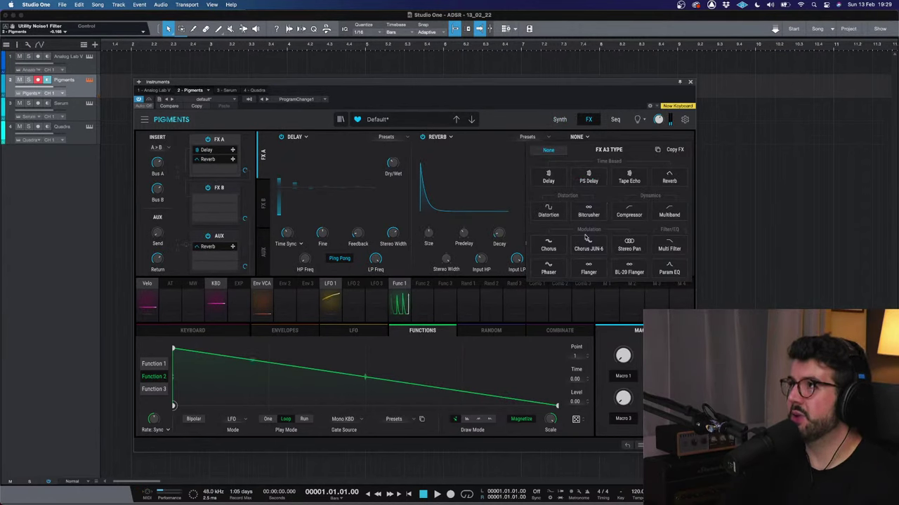
pyautogui.click(668, 209)
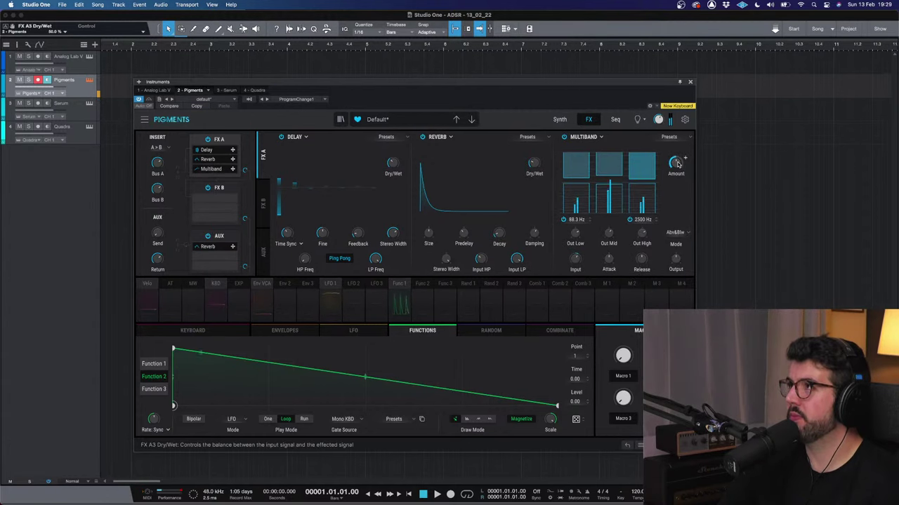
pyautogui.moveTo(676, 163); pyautogui.dragTo(675, 149)
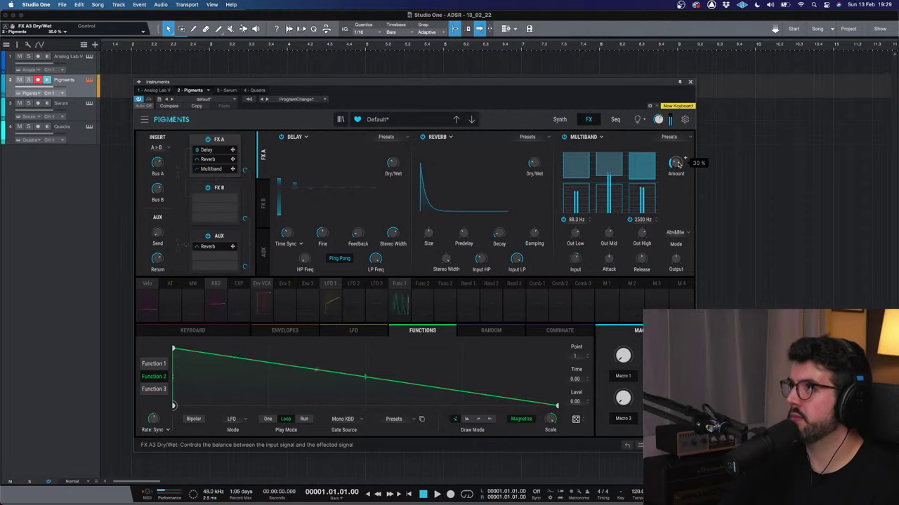
# Step: Make the Env VCA envelope pluckier by lowering its sustain and shortening its decay to about 0.040 s
pyautogui.click(560, 121)
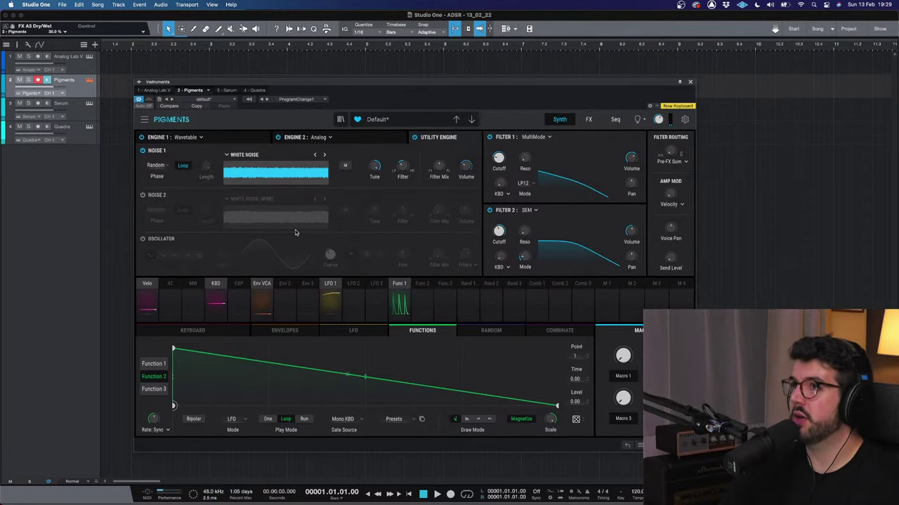
pyautogui.click(267, 330)
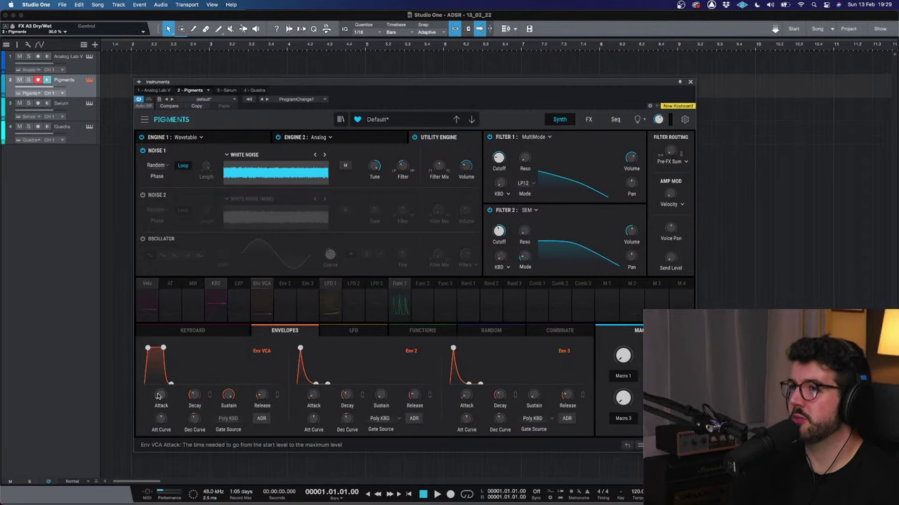
pyautogui.moveTo(226, 398); pyautogui.dragTo(238, 393)
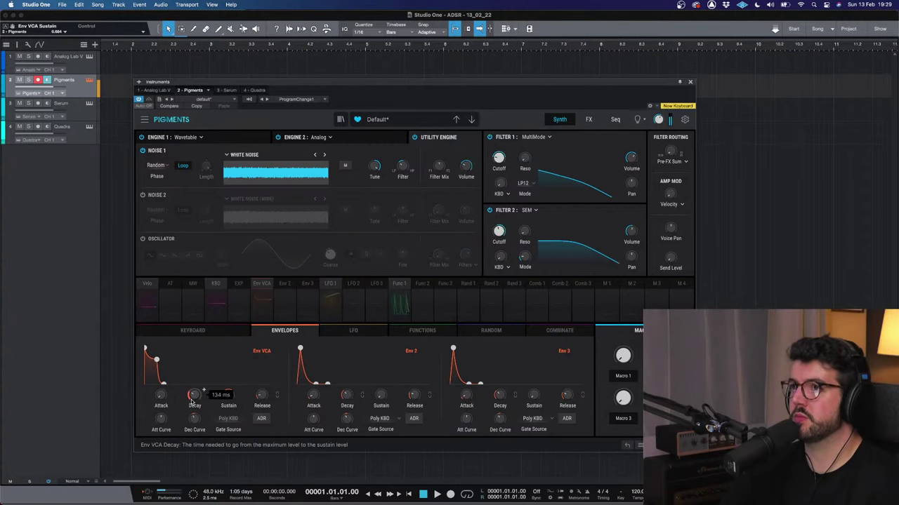
pyautogui.moveTo(204, 390); pyautogui.dragTo(204, 400)
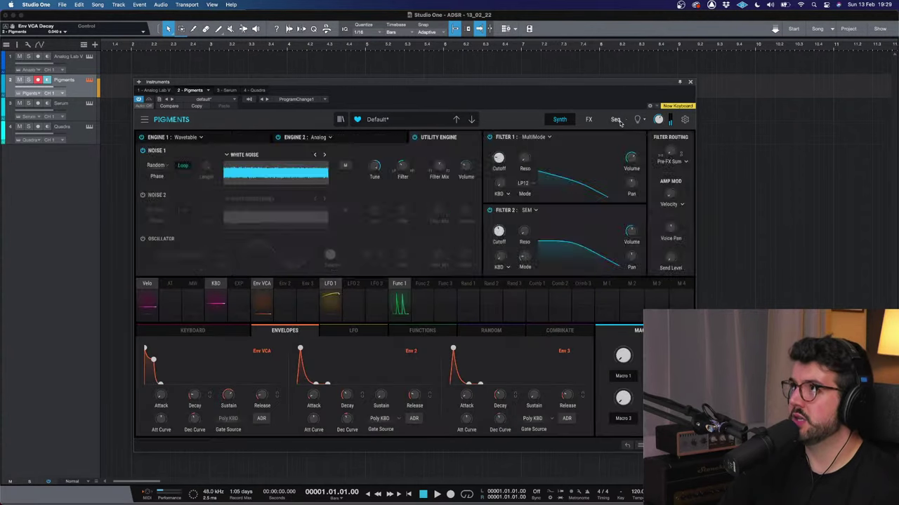
# Step: Enable the step sequencer and set its sync rate to 1/16
pyautogui.click(616, 119)
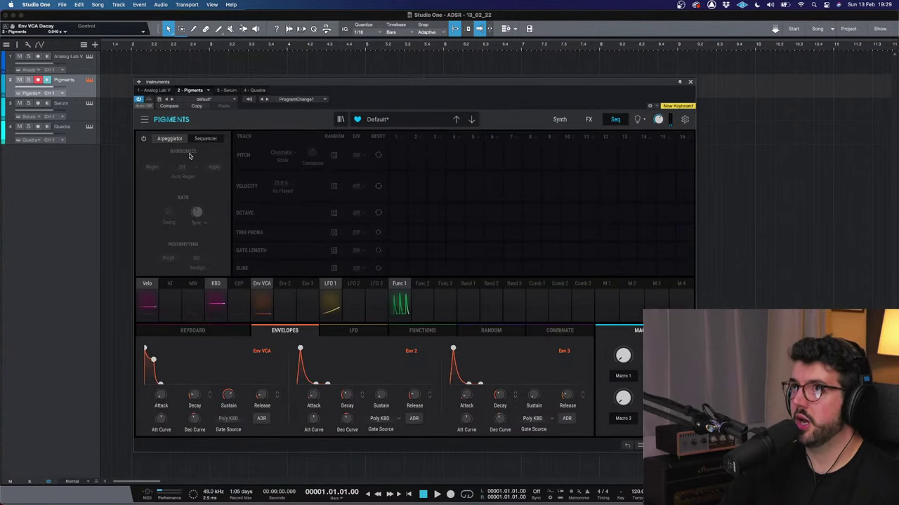
pyautogui.click(151, 141)
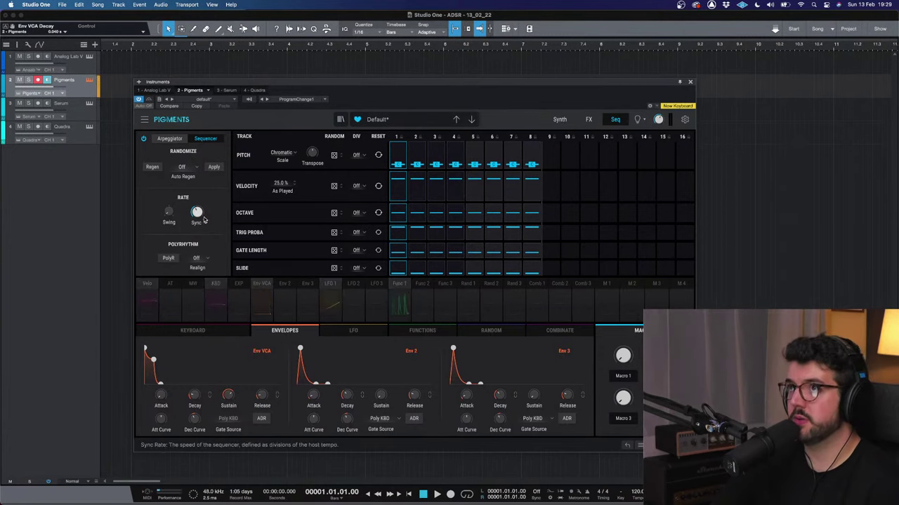
pyautogui.moveTo(197, 210)
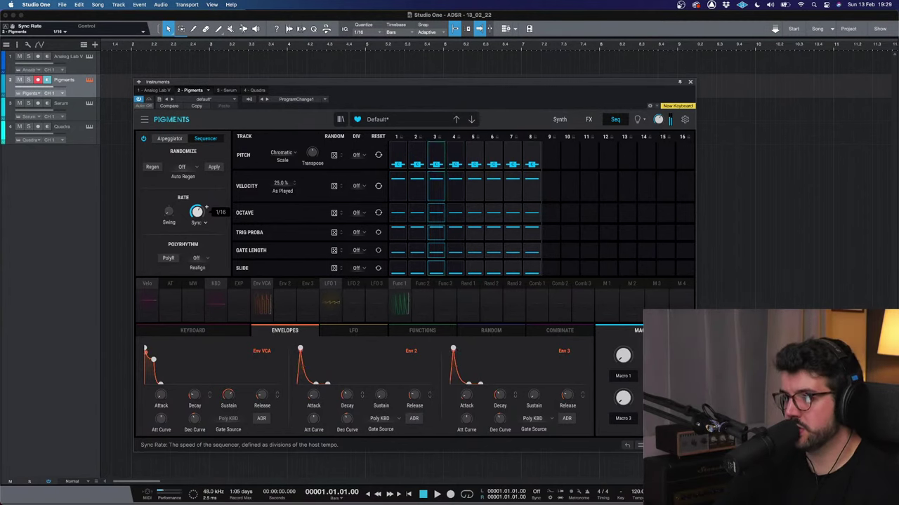
pyautogui.scroll(-1, 197, 211)
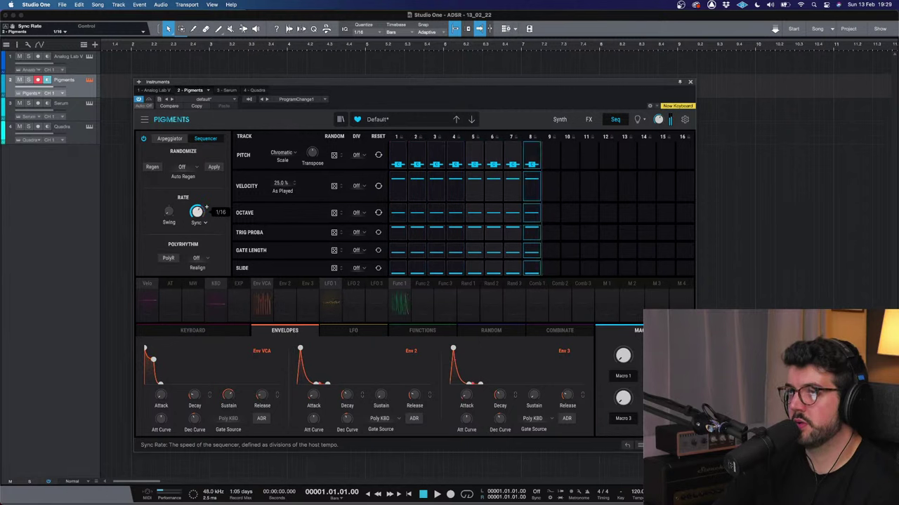
pyautogui.scroll(1, 197, 211)
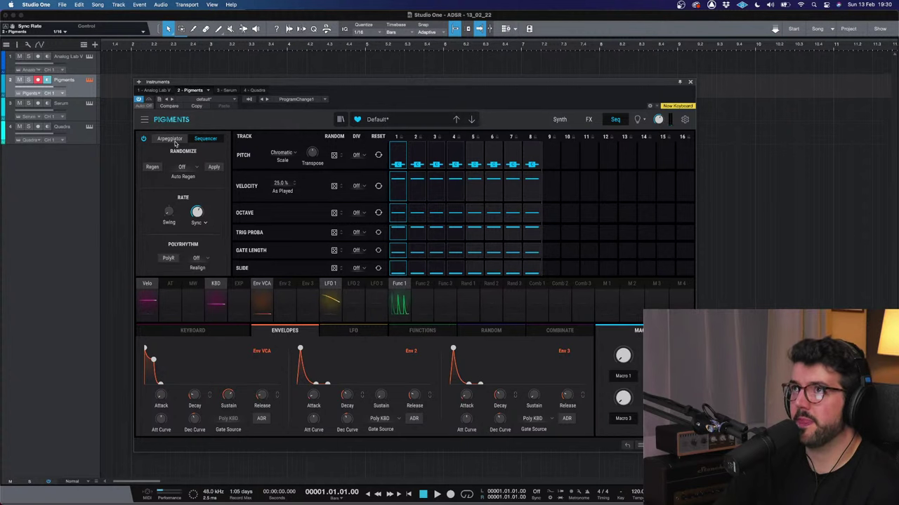
# Step: Switch from the sequencer to the arpeggiator and set its arp mode to Random
pyautogui.click(172, 140)
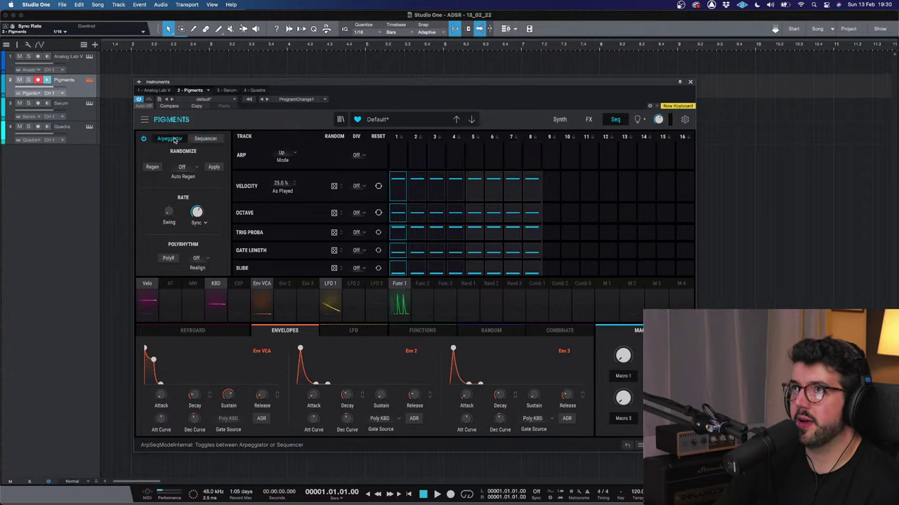
pyautogui.click(281, 154)
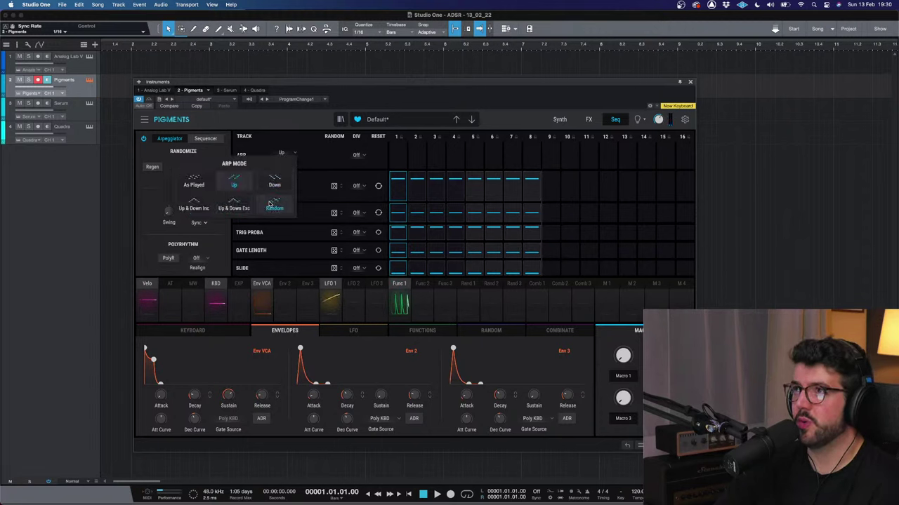
pyautogui.click(274, 208)
pyautogui.click(281, 153)
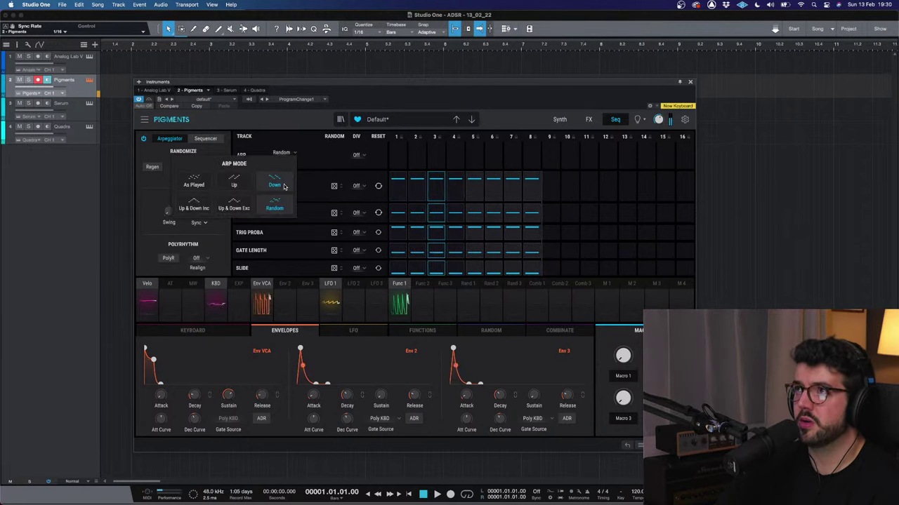
# Step: Enable the Utility Engine's sine oscillator and raise the FX A reverb's dry/wet mix to about 31%
pyautogui.click(559, 120)
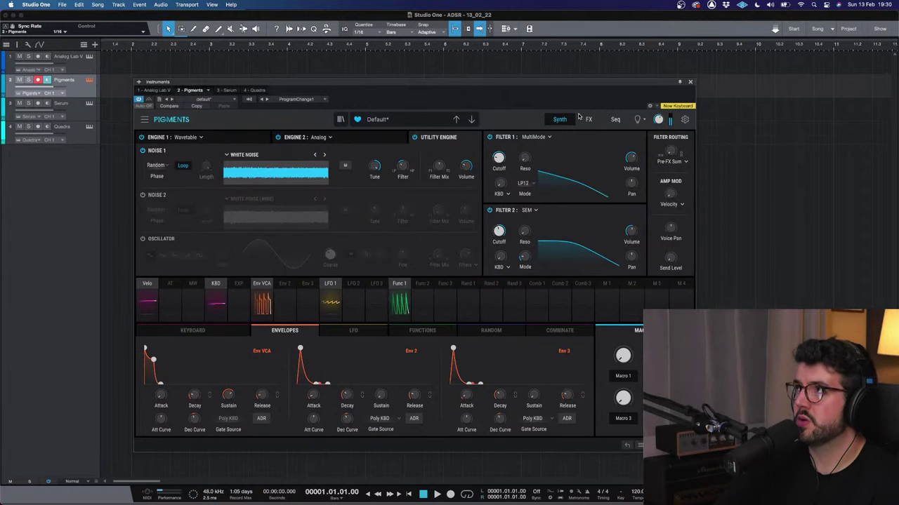
pyautogui.click(144, 240)
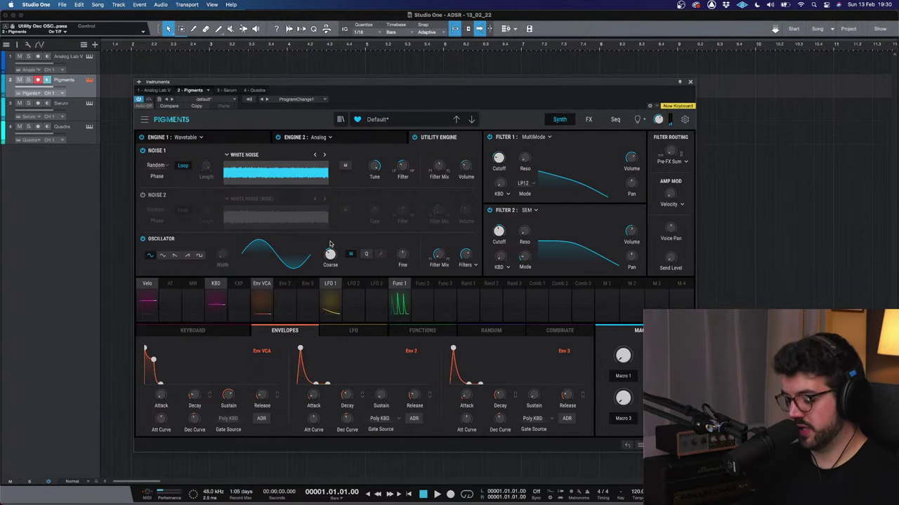
pyautogui.click(587, 119)
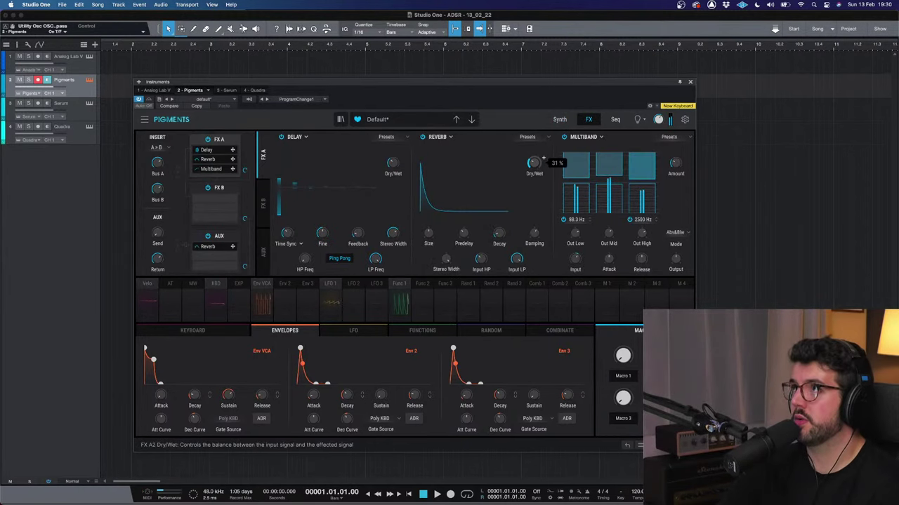
# Step: Fine-tune the FX A reverb's decay, size and dry/wet mix, with the predelay at 0.000 s
pyautogui.moveTo(497, 233)
pyautogui.mouseDown()
pyautogui.moveTo(508, 228)
pyautogui.moveTo(497, 235)
pyautogui.mouseUp()
pyautogui.click(463, 232)
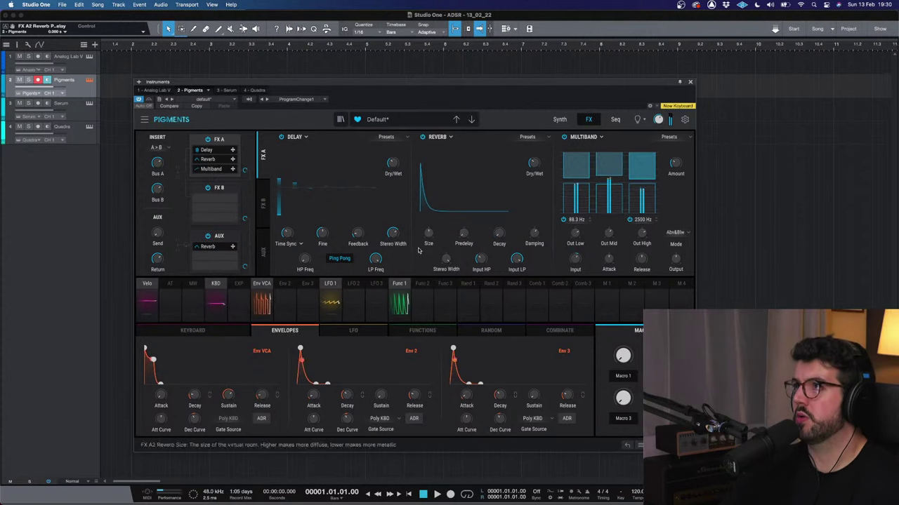
pyautogui.moveTo(428, 232); pyautogui.dragTo(429, 230)
pyautogui.moveTo(533, 162); pyautogui.dragTo(543, 158)
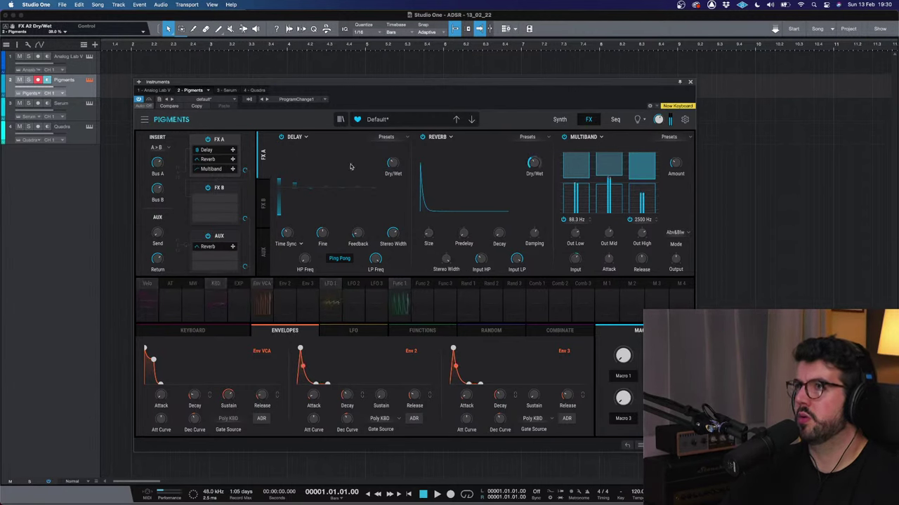
# Step: Add a Distortion effect to the first FX B slot and lower its dry/wet mix to about 24%
pyautogui.click(263, 203)
pyautogui.click(304, 139)
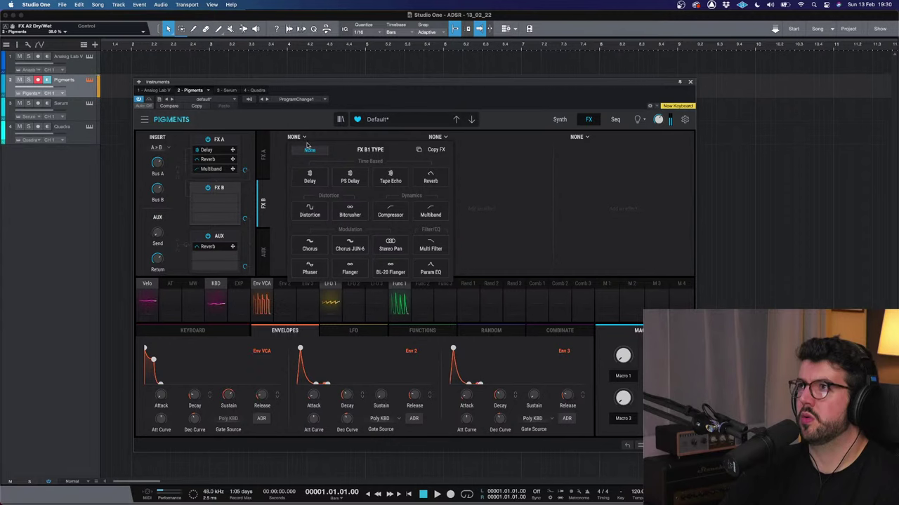
pyautogui.click(310, 215)
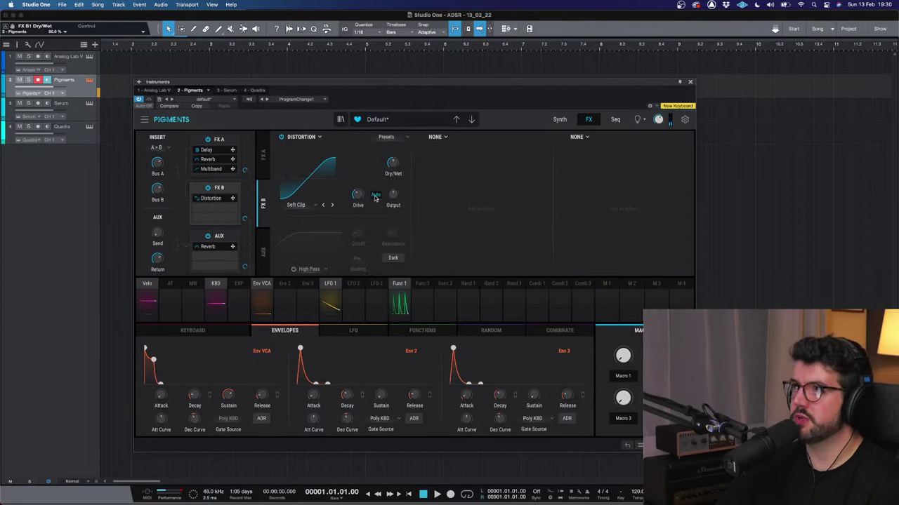
pyautogui.moveTo(394, 162); pyautogui.dragTo(401, 163)
# Step: Change the FX B distortion algorithm to Tape and raise its dry/wet mix to about 31%
pyautogui.click(333, 205)
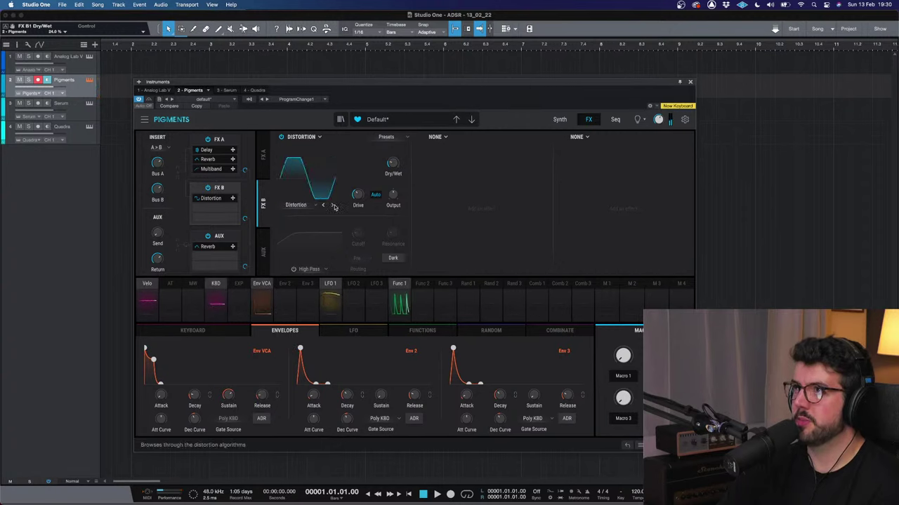
pyautogui.click(333, 204)
pyautogui.click(333, 205)
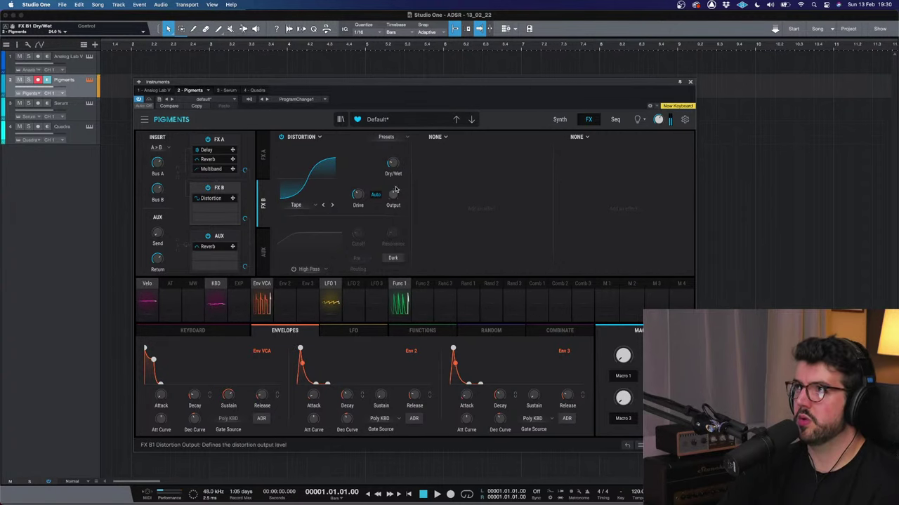
pyautogui.moveTo(402, 164); pyautogui.dragTo(402, 160)
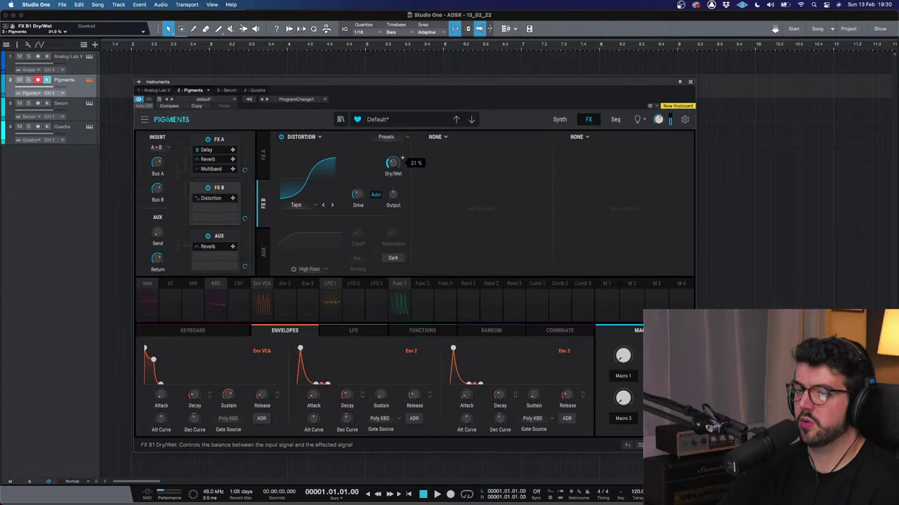
# Step: Check the FX B distortion's auto output option and effect types, bypass the distortion, and return to the FX A effects
pyautogui.click(374, 196)
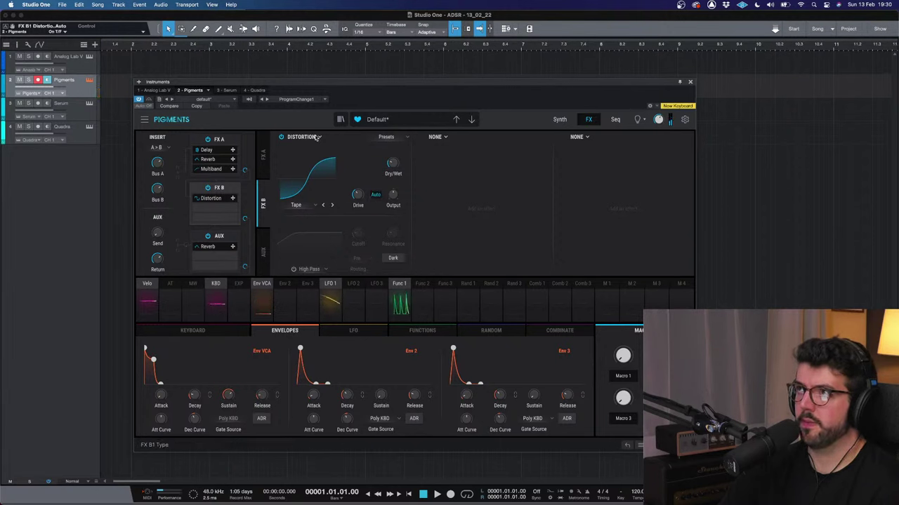
pyautogui.click(317, 138)
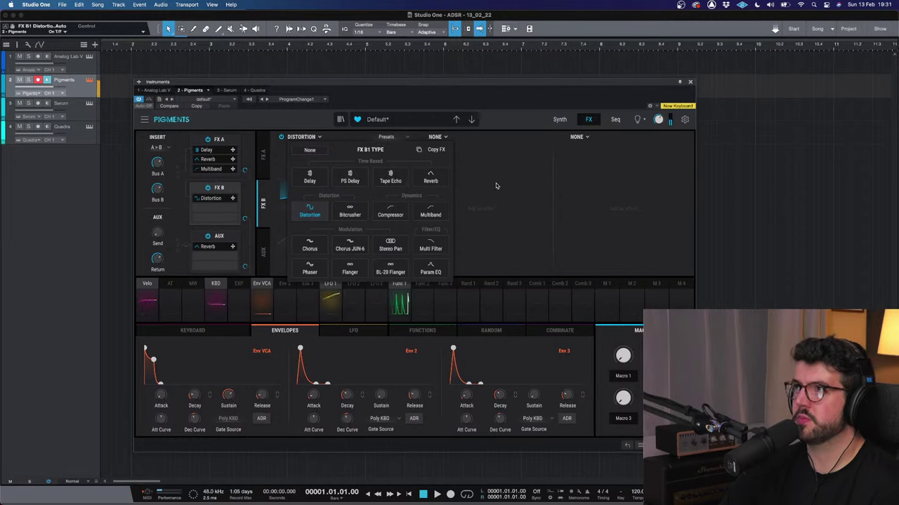
pyautogui.click(301, 137)
pyautogui.click(281, 136)
pyautogui.click(265, 149)
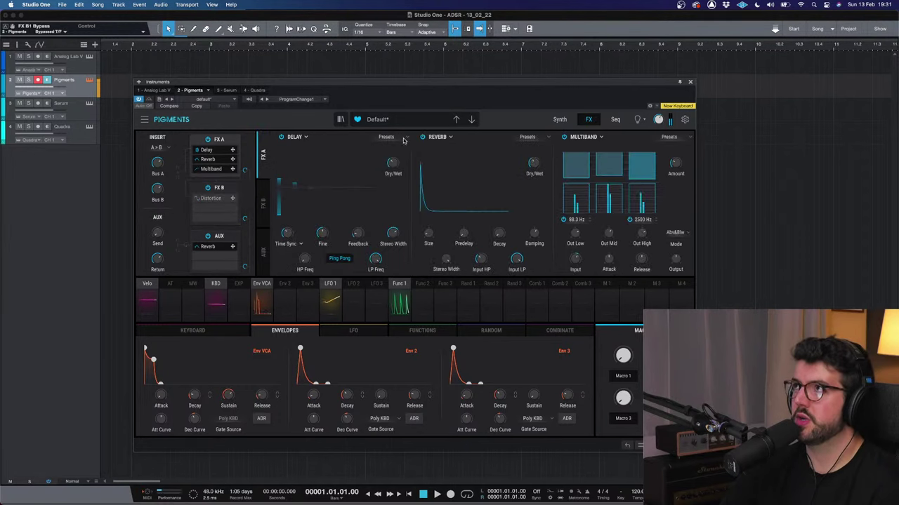
# Step: Load the Step Sequencer 4 shape into Function 2 and draw a series of ramps growing from low to full level
pyautogui.click(559, 121)
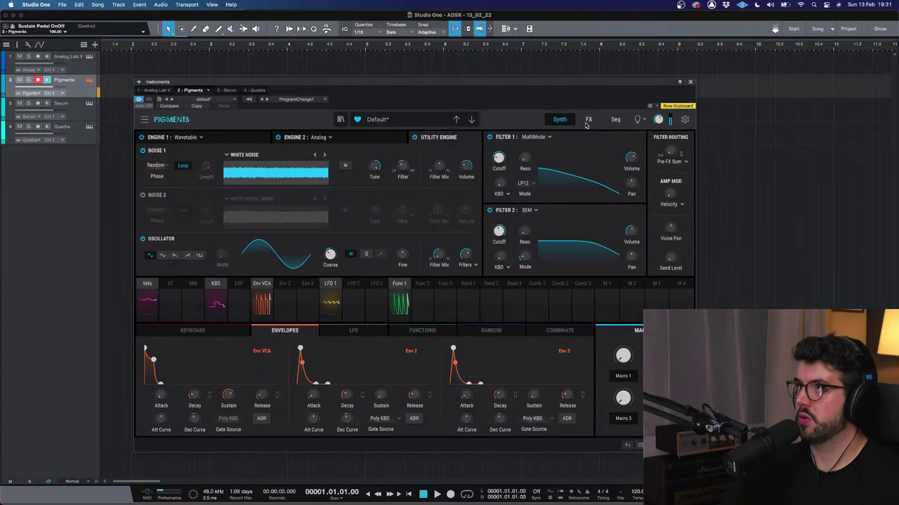
pyautogui.click(588, 120)
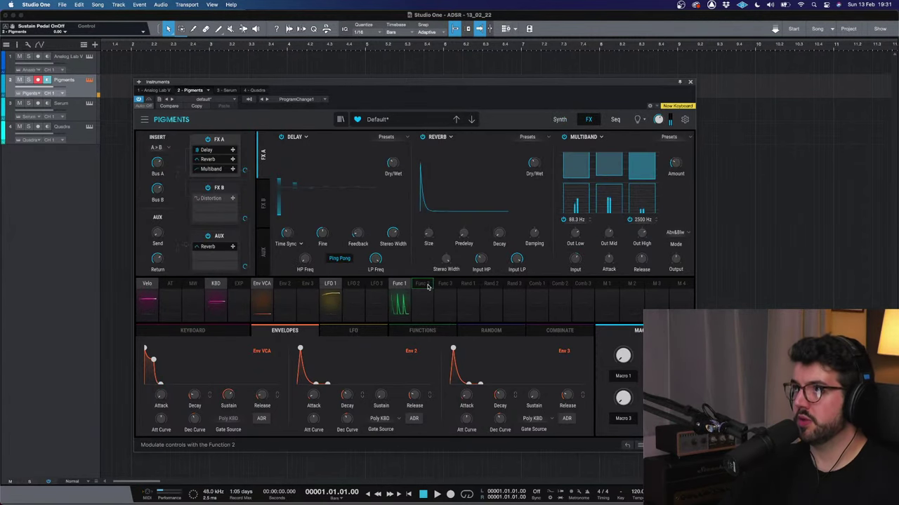
pyautogui.click(435, 335)
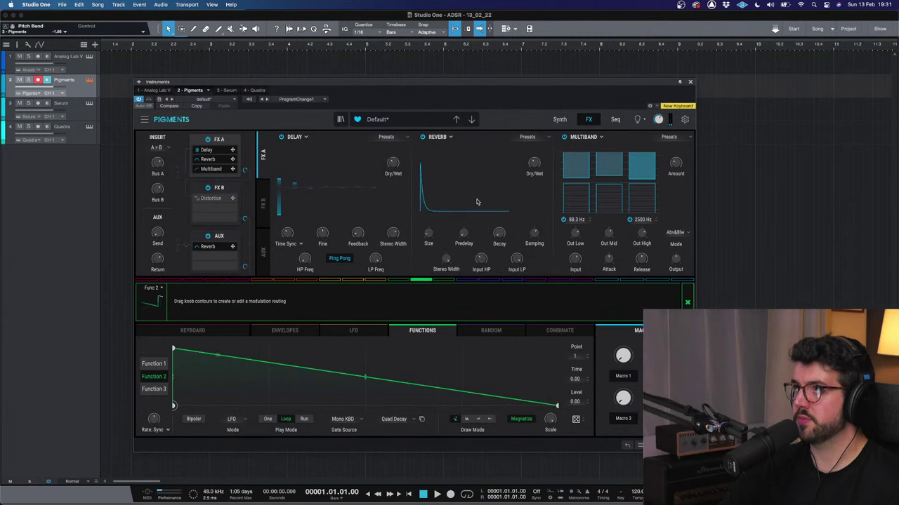
pyautogui.click(405, 420)
pyautogui.click(397, 360)
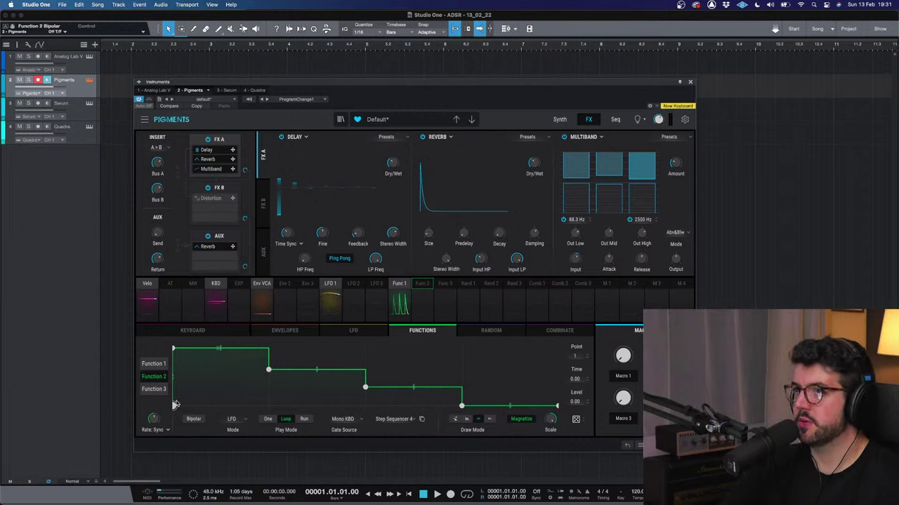
pyautogui.moveTo(182, 397)
pyautogui.mouseDown()
pyautogui.moveTo(243, 358)
pyautogui.moveTo(395, 335)
pyautogui.moveTo(555, 351)
pyautogui.mouseUp()
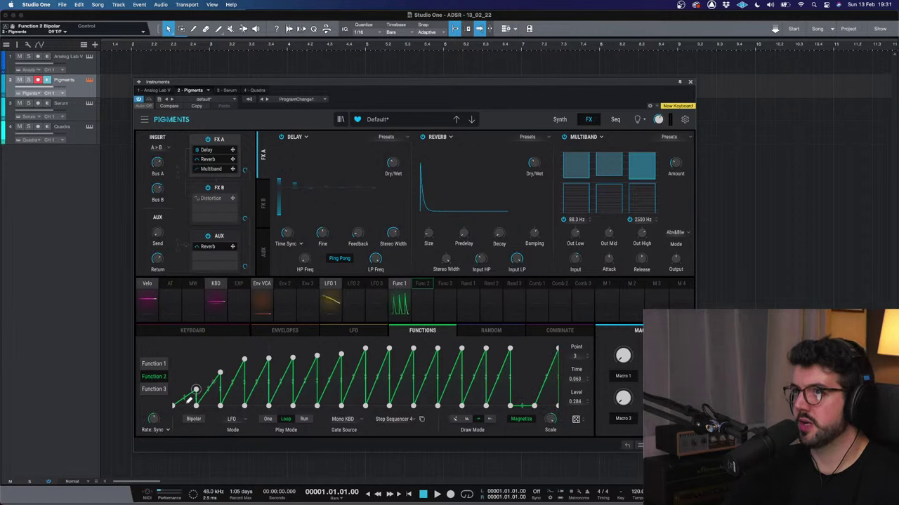
pyautogui.moveTo(188, 401); pyautogui.dragTo(536, 347)
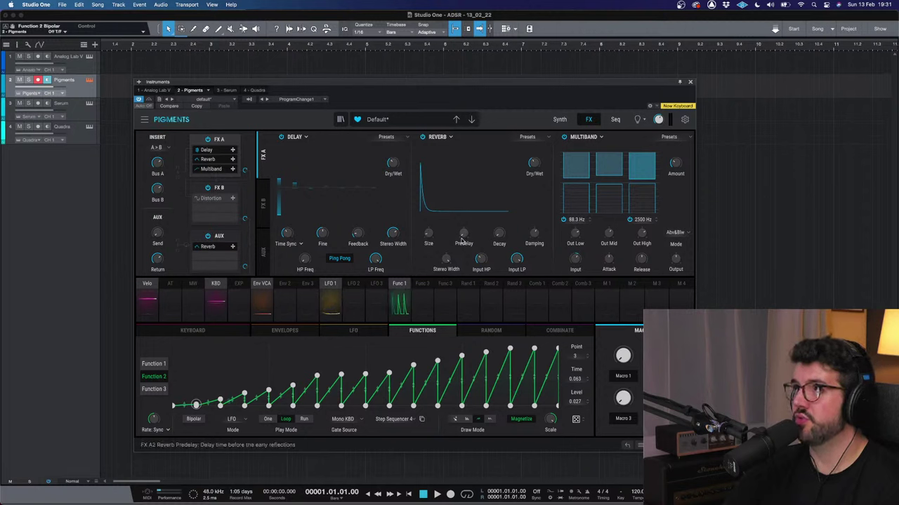
# Step: Modulate the FX A reverb's dry/wet mix with Function 2 by 0.62, adjusting the function's rate to 1/1 and its scale to 0.400
pyautogui.click(421, 291)
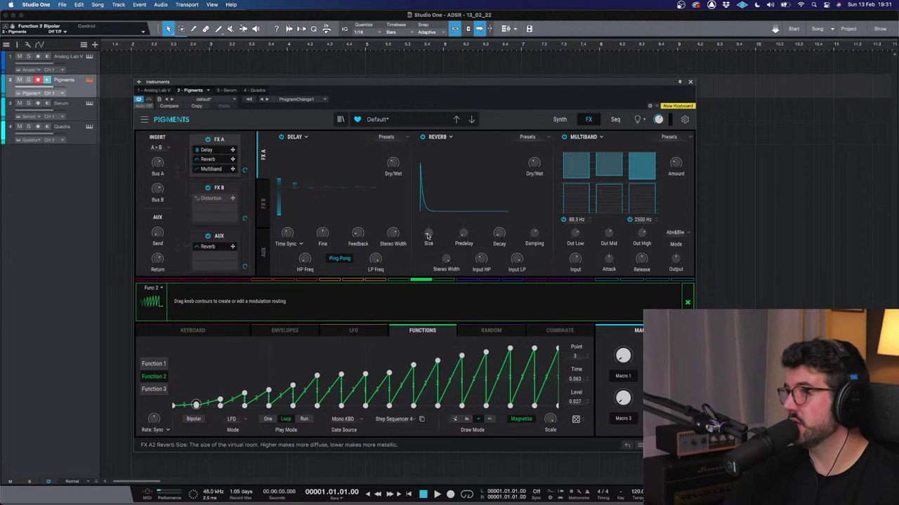
pyautogui.click(534, 163)
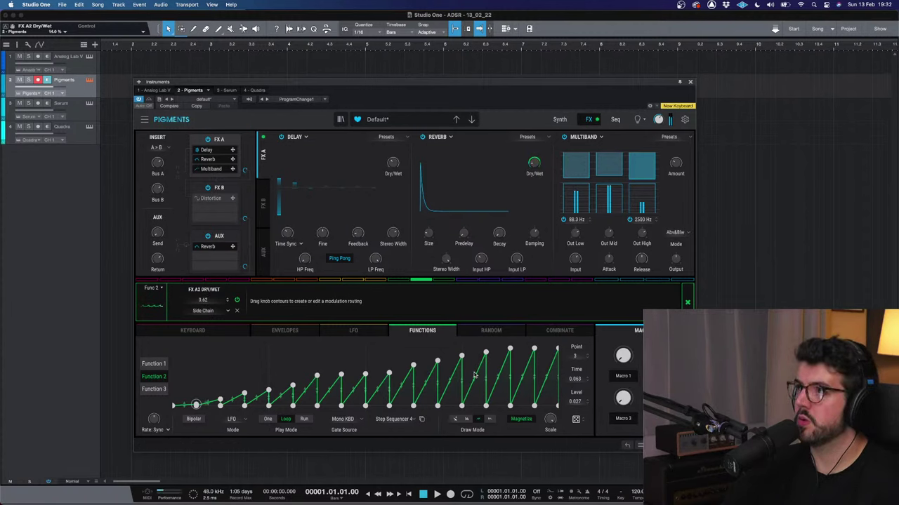
pyautogui.click(154, 420)
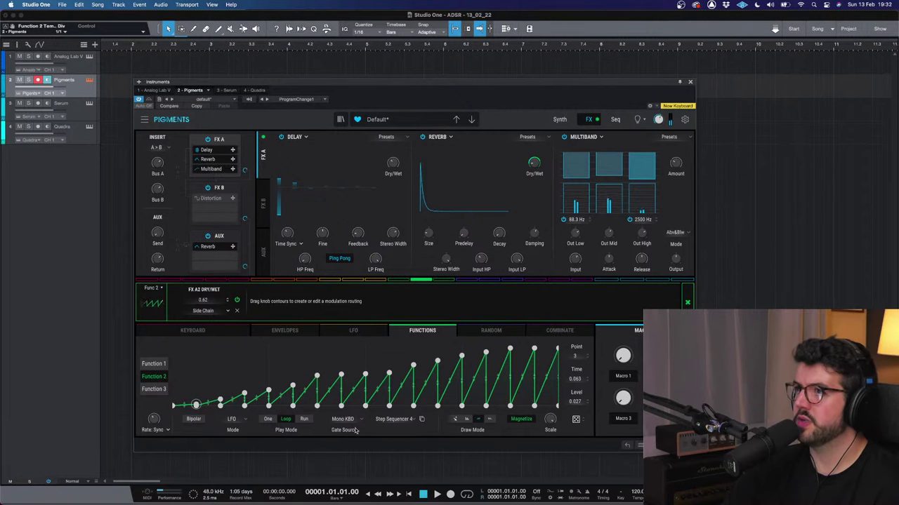
pyautogui.moveTo(550, 419)
pyautogui.mouseDown()
pyautogui.moveTo(550, 455)
pyautogui.moveTo(550, 426)
pyautogui.mouseUp()
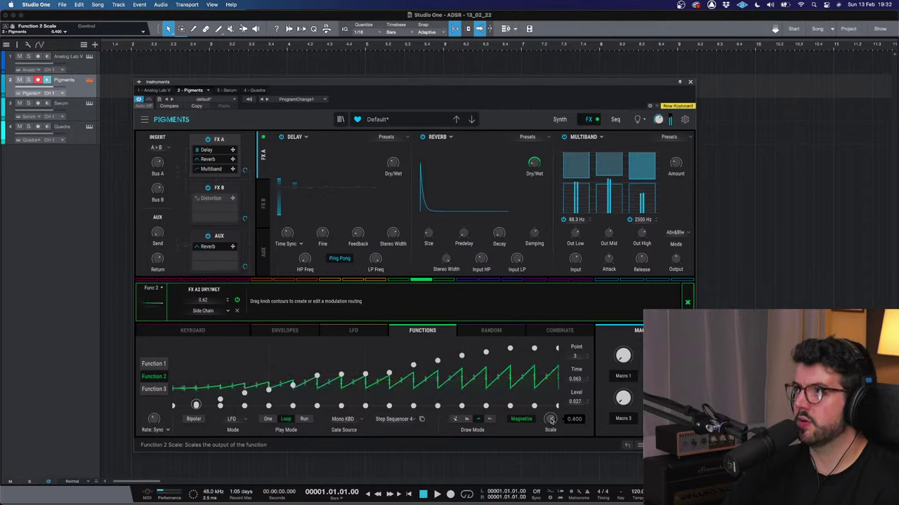
# Step: Fine-tune Function 2's modulation amount on the FX A reverb's dry/wet mix to 0.61
pyautogui.click(559, 119)
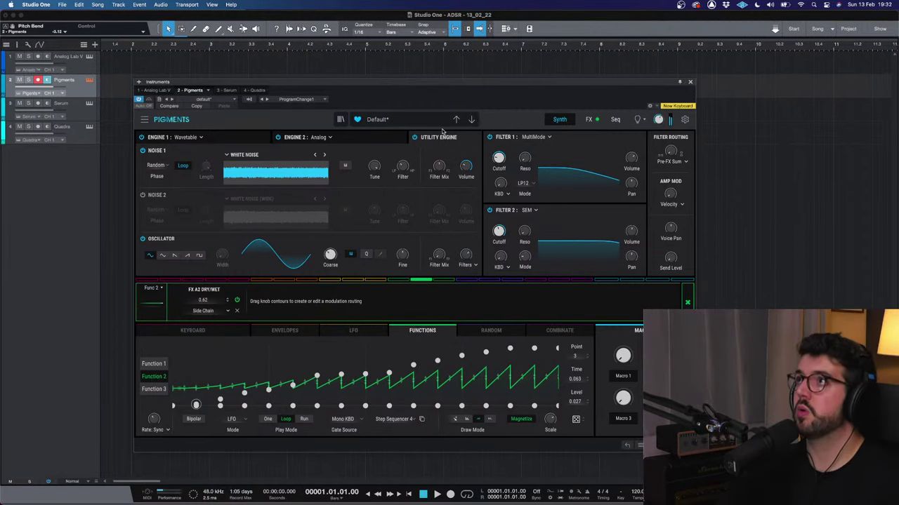
pyautogui.click(586, 119)
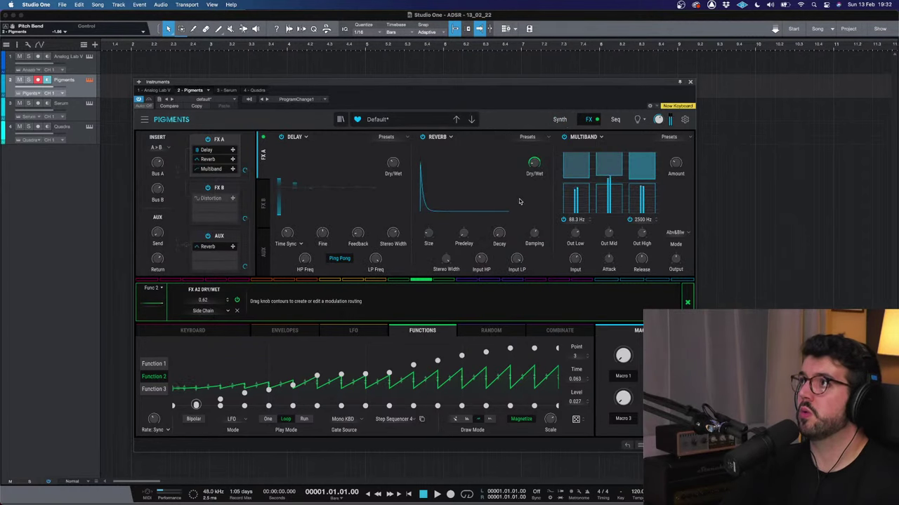
pyautogui.moveTo(535, 178); pyautogui.dragTo(534, 176)
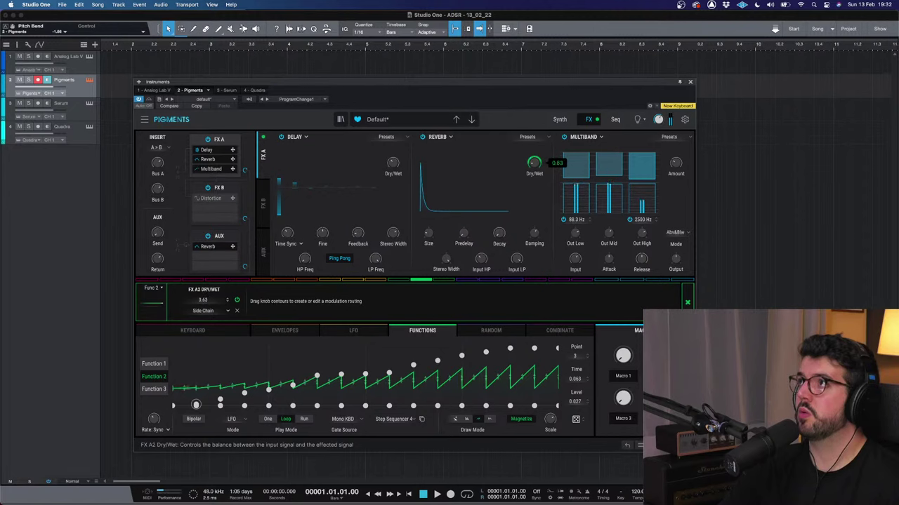
pyautogui.moveTo(534, 175); pyautogui.dragTo(534, 177)
# Step: Replace the bypassed distortion in the first FX B slot with a Reverb and lower its dry/wet mix to about 36%
pyautogui.click(263, 204)
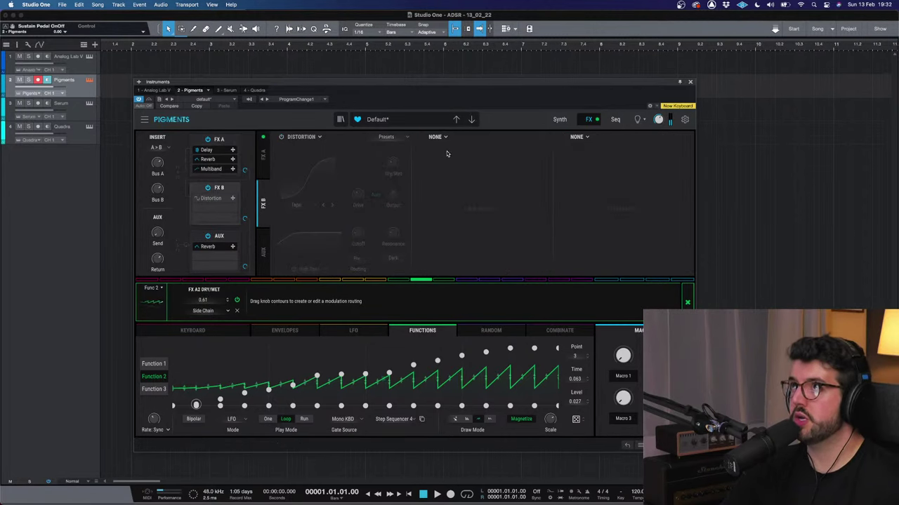
pyautogui.click(315, 138)
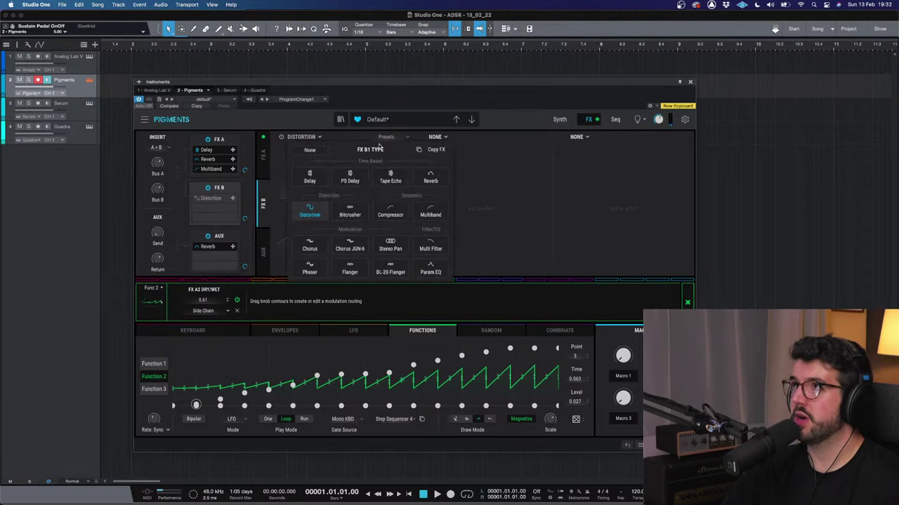
pyautogui.click(420, 180)
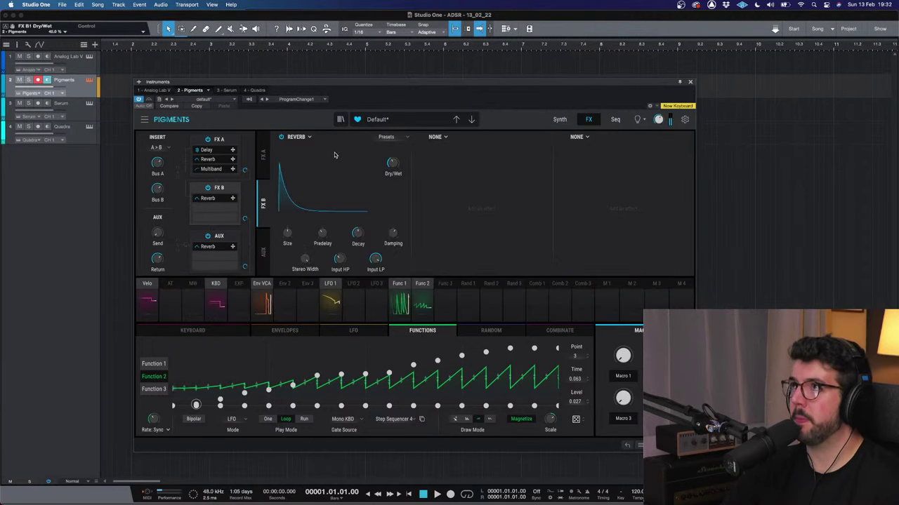
pyautogui.moveTo(395, 166)
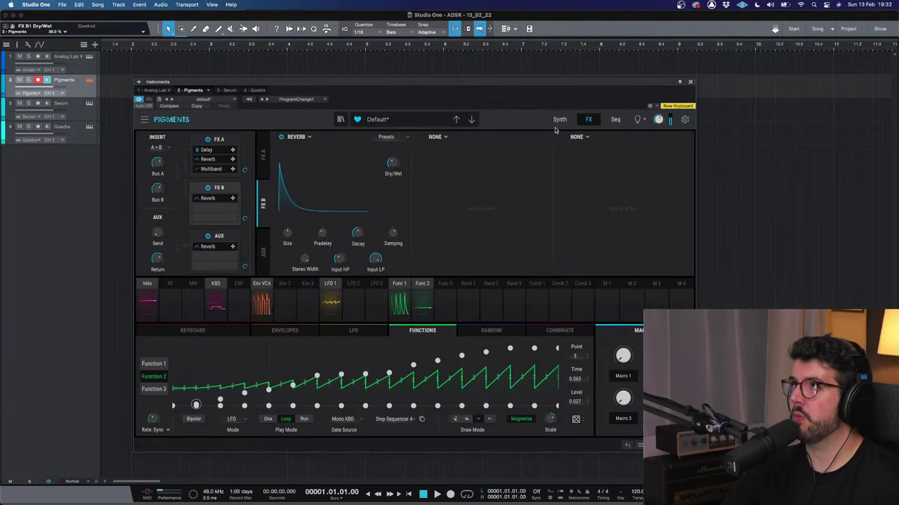
# Step: Add a Distortion effect to the second FX B slot with the Dual Fold algorithm and a drive of about 16.7 dB
pyautogui.click(438, 137)
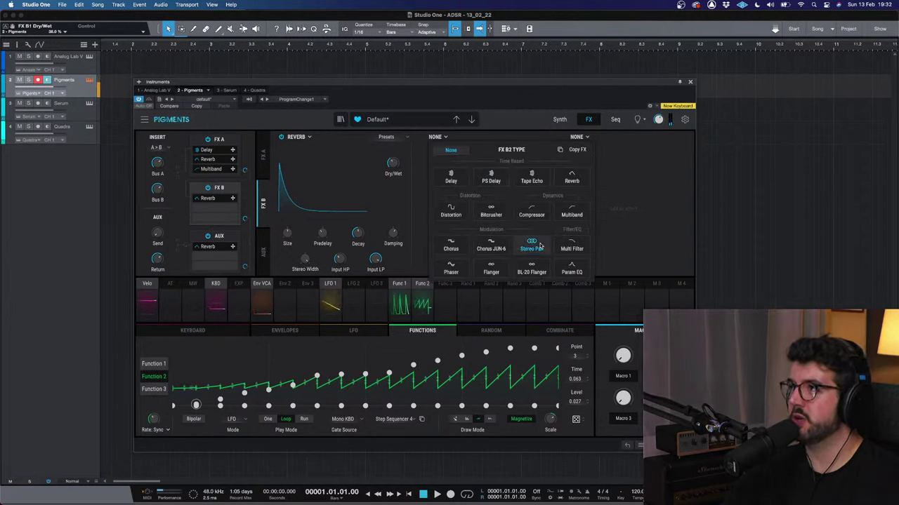
pyautogui.click(450, 211)
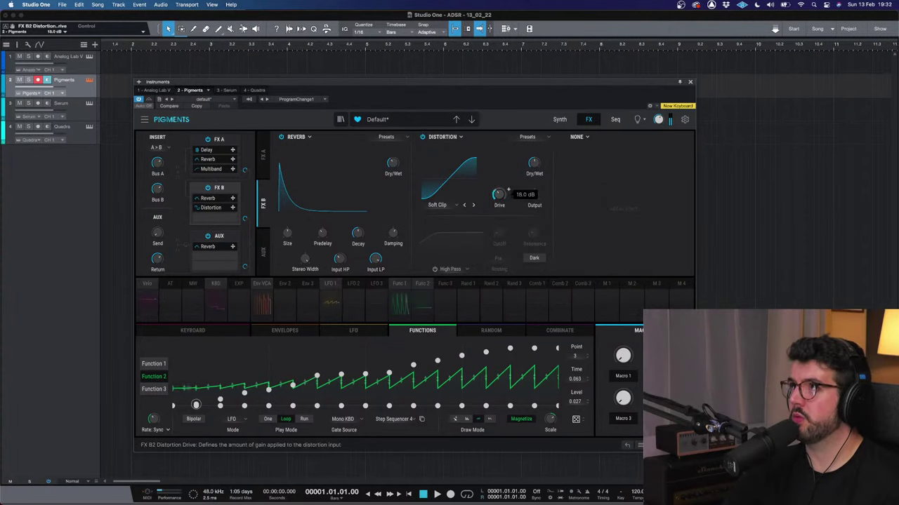
pyautogui.moveTo(498, 197); pyautogui.dragTo(507, 187)
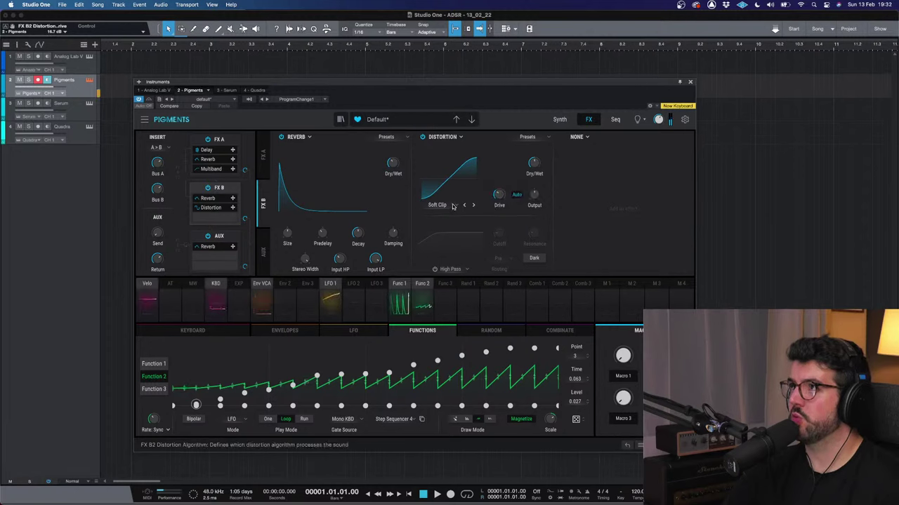
pyautogui.click(453, 206)
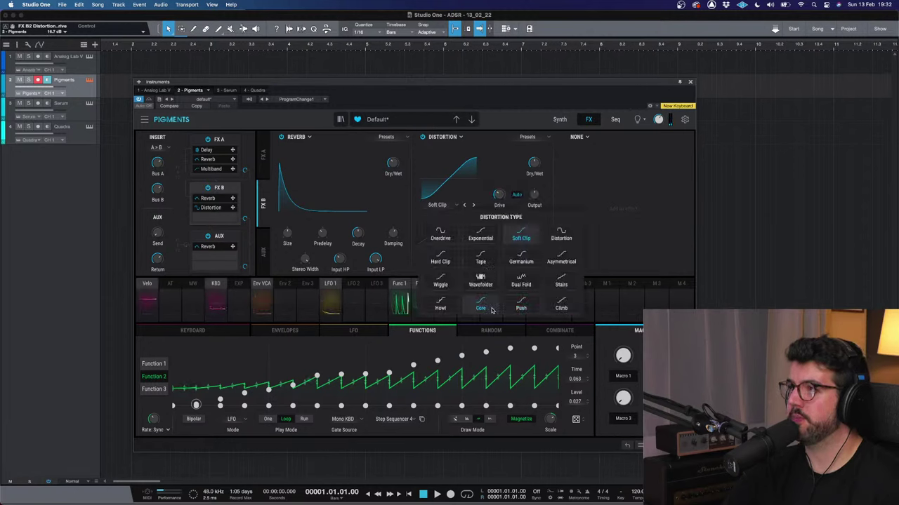
pyautogui.click(520, 282)
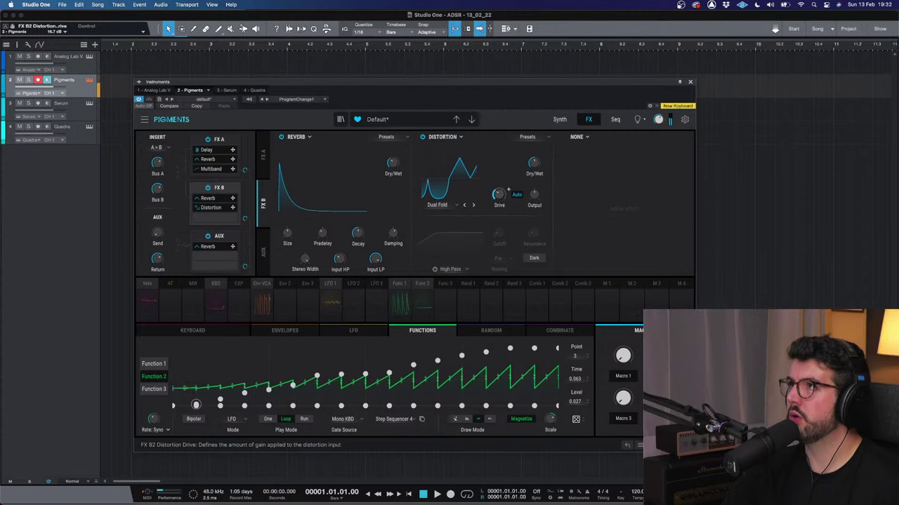
# Step: Compare the sound with the FX B reverb bypassed and re-enabled, and return to the FX A effects
pyautogui.click(564, 121)
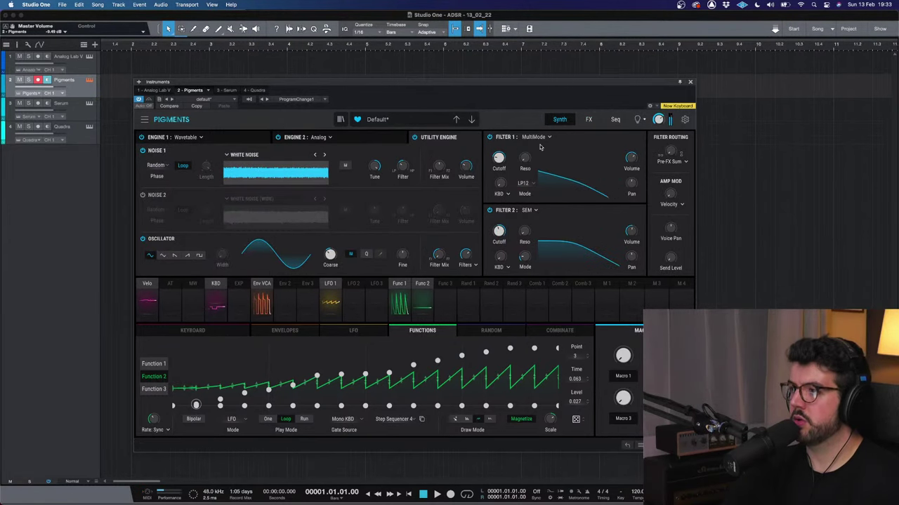
pyautogui.click(590, 120)
pyautogui.click(282, 138)
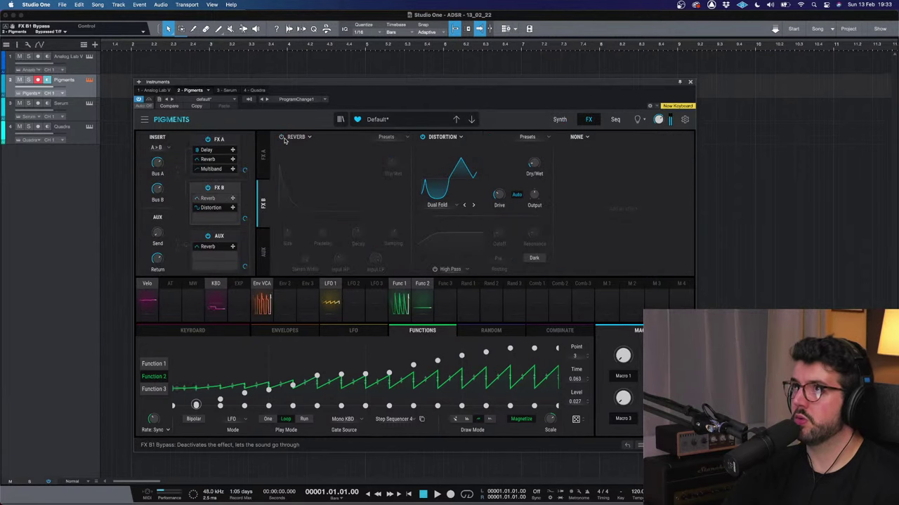
pyautogui.click(283, 138)
pyautogui.click(264, 155)
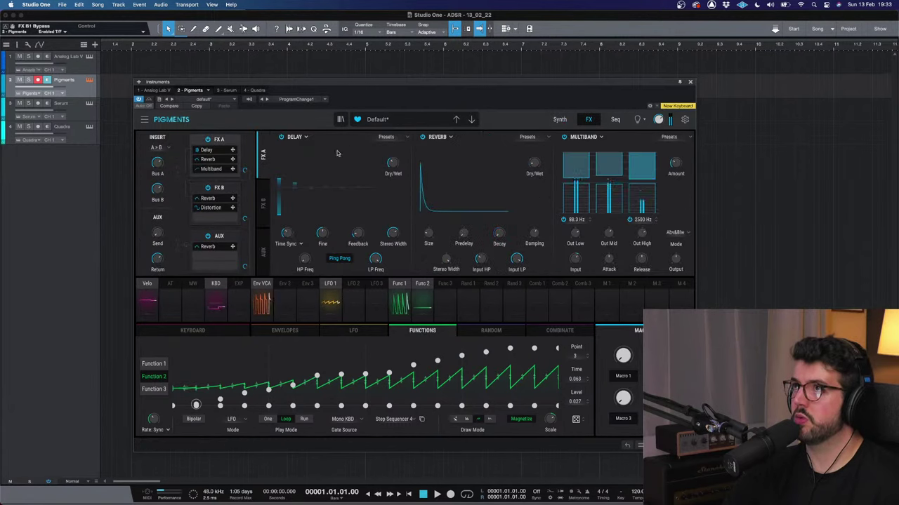
# Step: Bypass the delay and reverb in FX A and the reverb in FX B, and return to the FX A effects
pyautogui.click(280, 137)
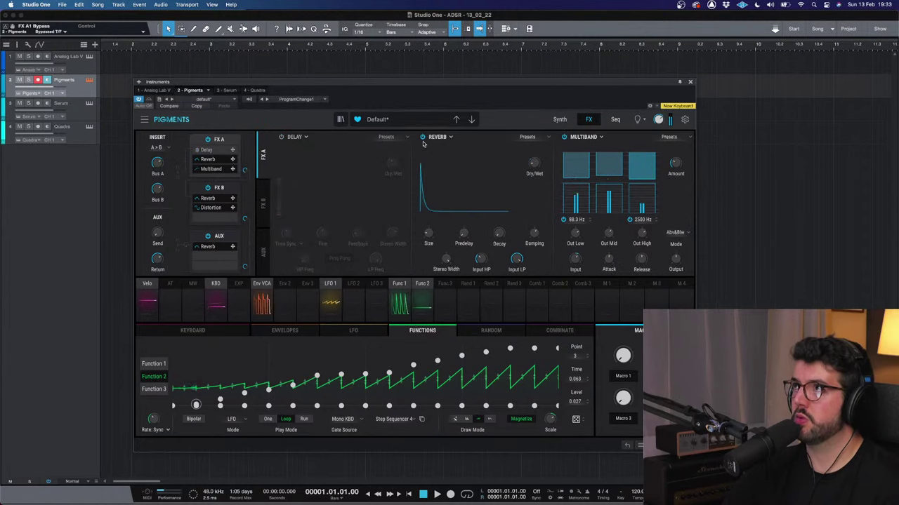
pyautogui.click(422, 137)
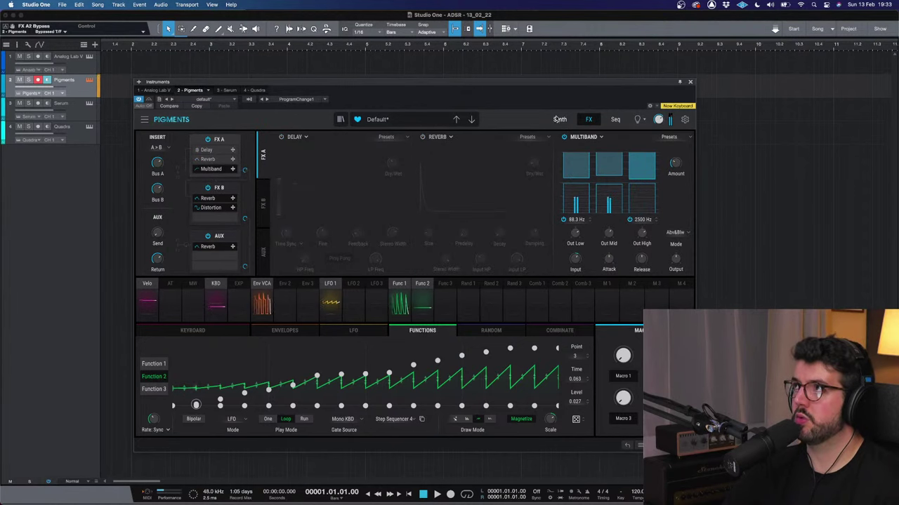
pyautogui.click(264, 203)
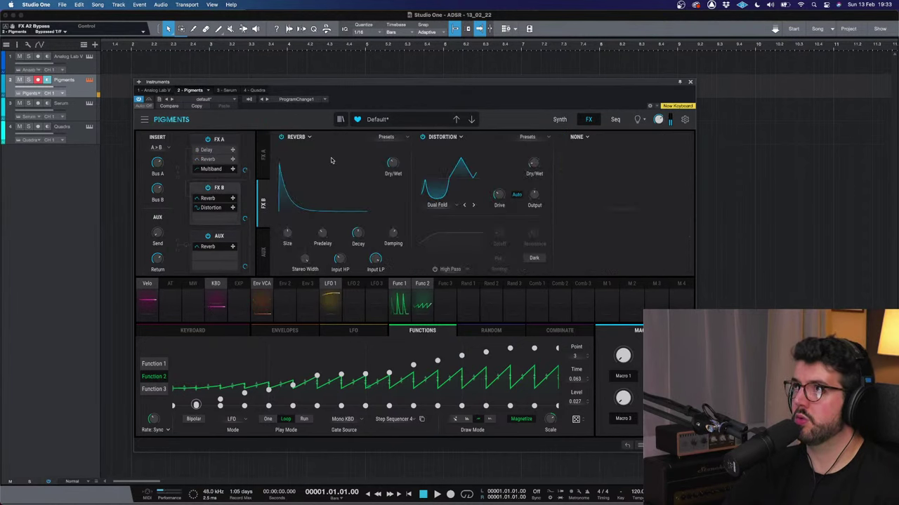
pyautogui.click(281, 137)
pyautogui.click(264, 153)
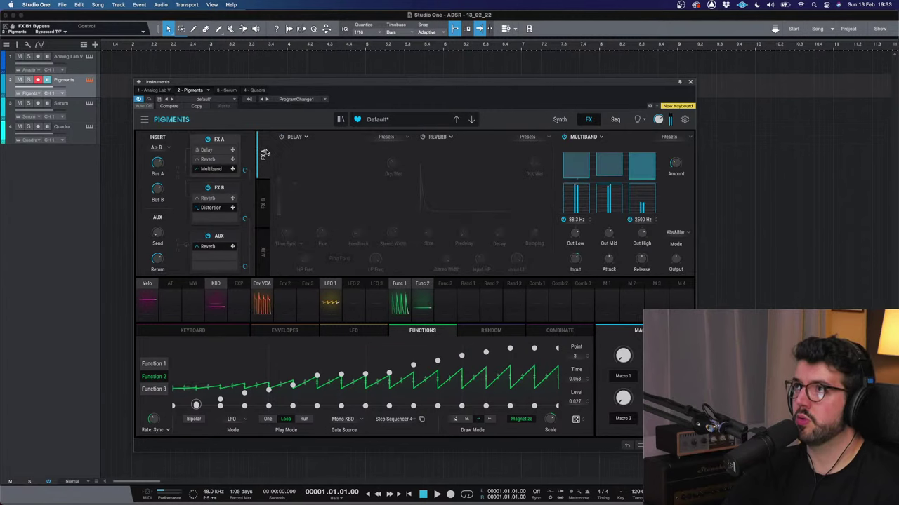
# Step: Audition the FX A reverb and delay one at a time, bypassing each again after listening
pyautogui.click(422, 137)
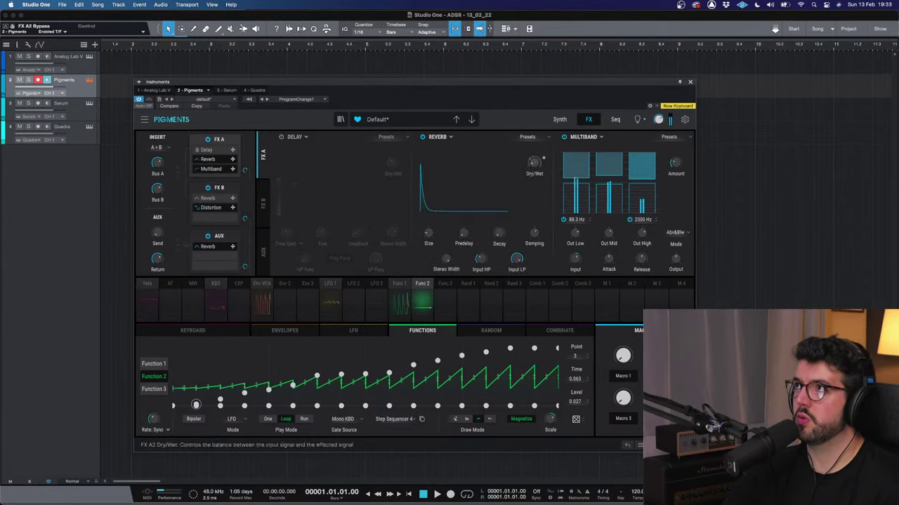
pyautogui.click(422, 137)
pyautogui.click(280, 137)
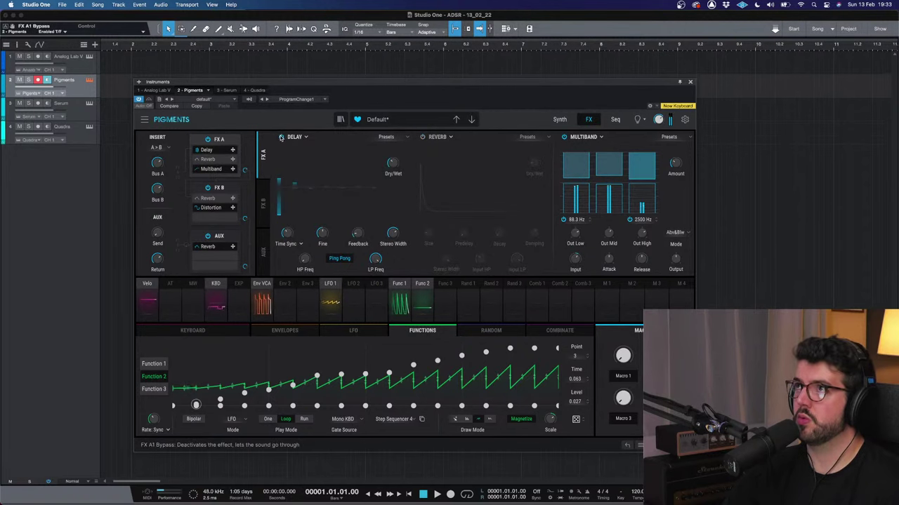
pyautogui.click(280, 137)
# Step: Re-enable the FX B reverb, shorten its decay and set its predelay to 0 s
pyautogui.click(265, 202)
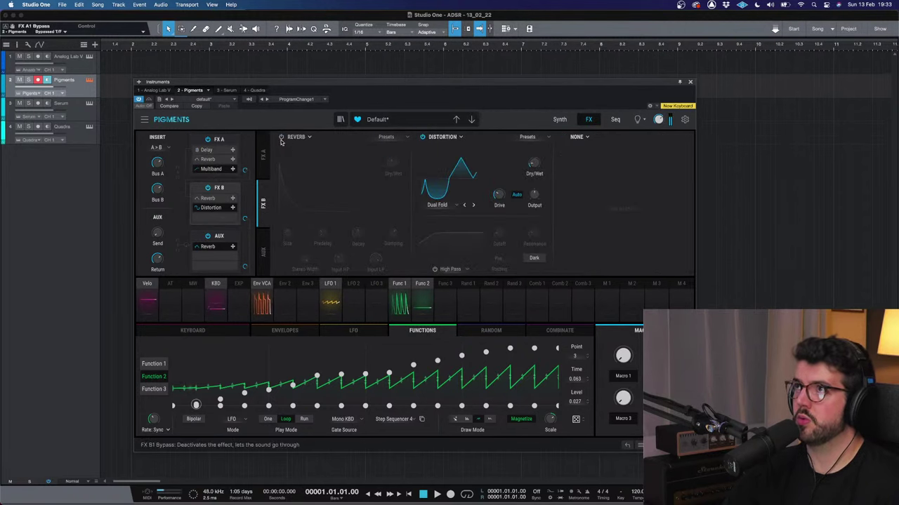
pyautogui.click(281, 137)
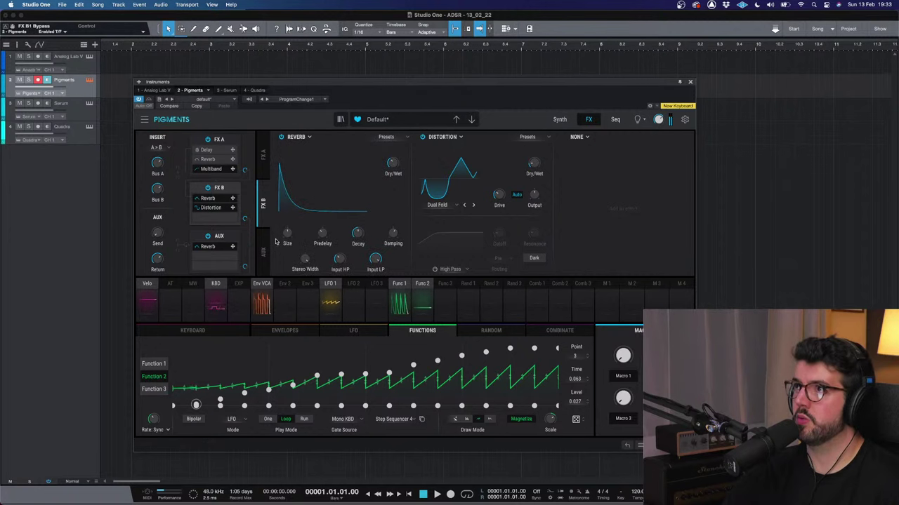
pyautogui.scroll(-2, 357, 235)
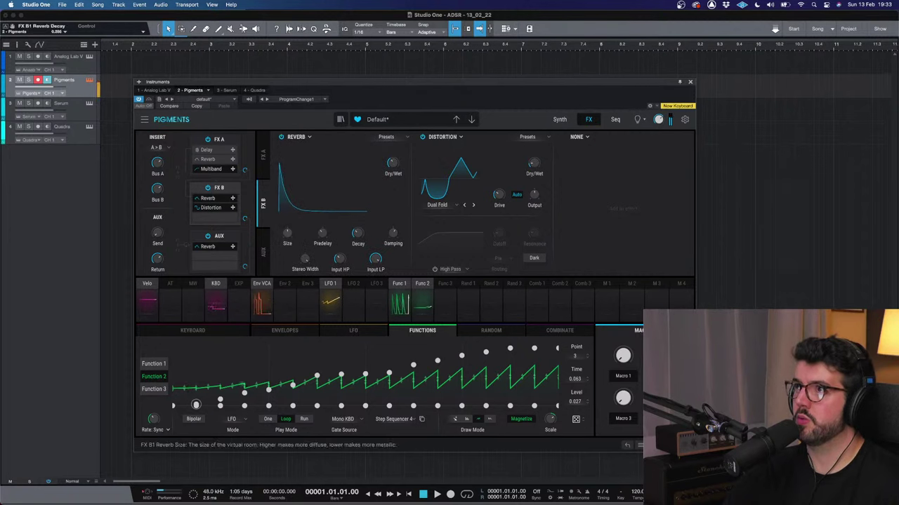
pyautogui.moveTo(322, 234)
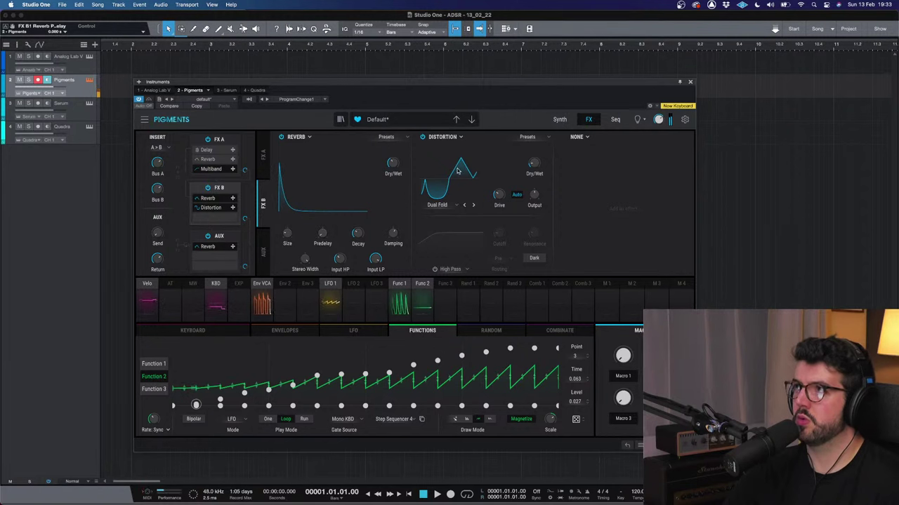
# Step: Return to Engine 1's wavetable settings and set the wavetable's main volume to 0 dB
pyautogui.click(560, 119)
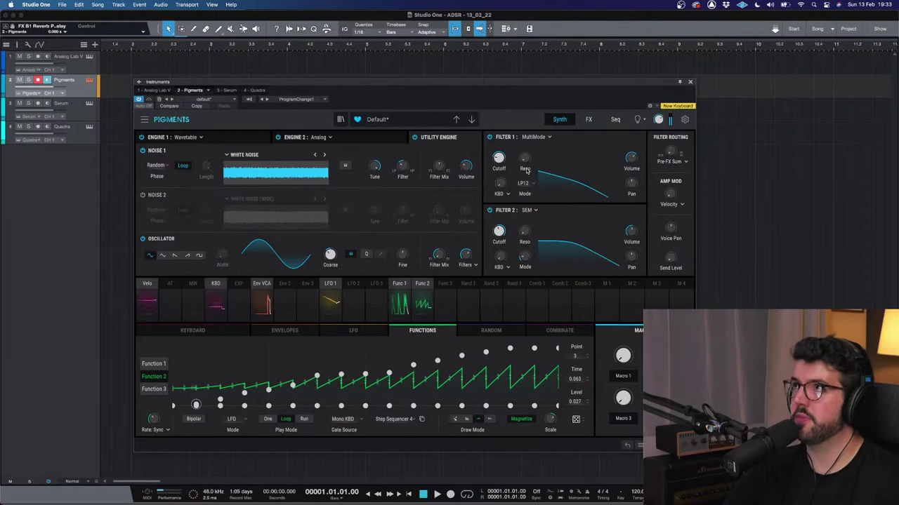
pyautogui.click(226, 143)
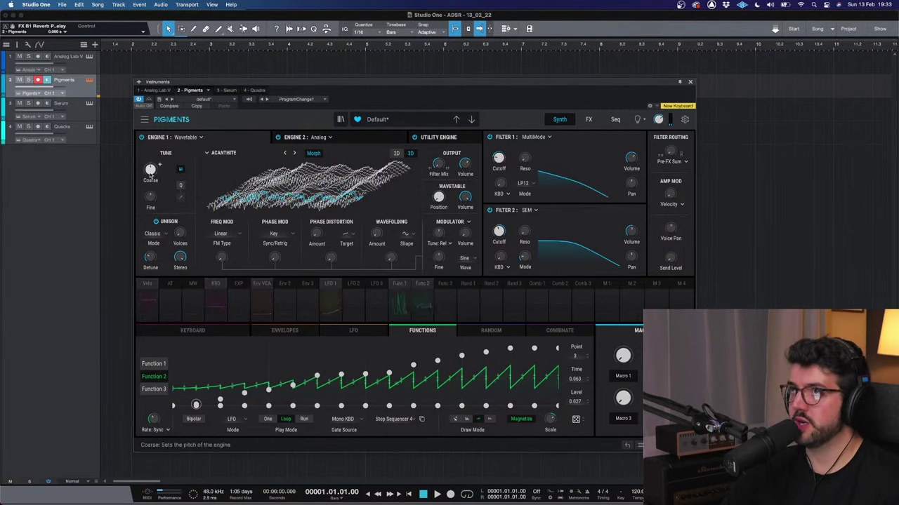
pyautogui.moveTo(159, 166)
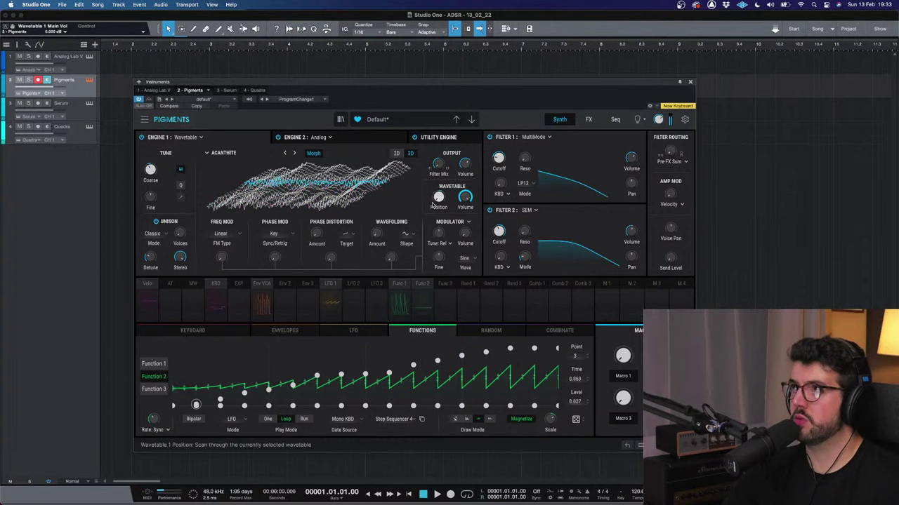
pyautogui.moveTo(438, 200)
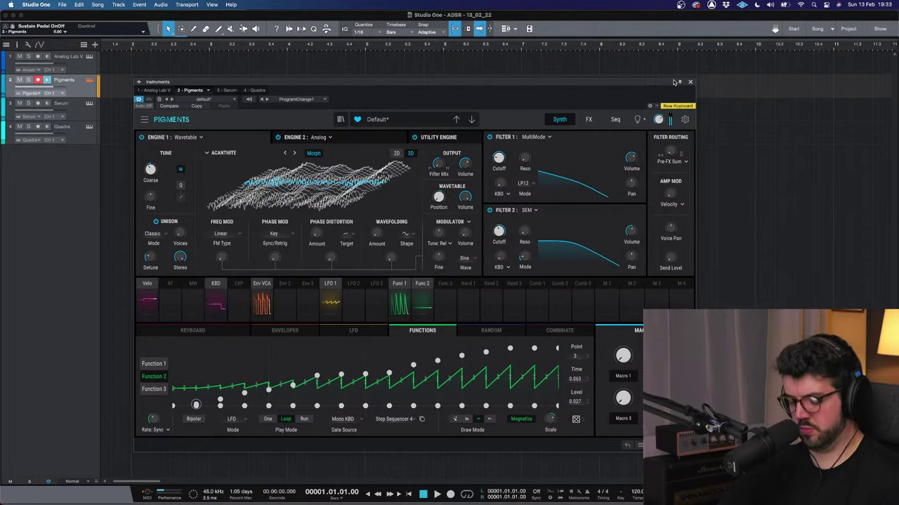
# Step: Try the arpeggiator in As Played mode and set its mode to Up
pyautogui.click(615, 122)
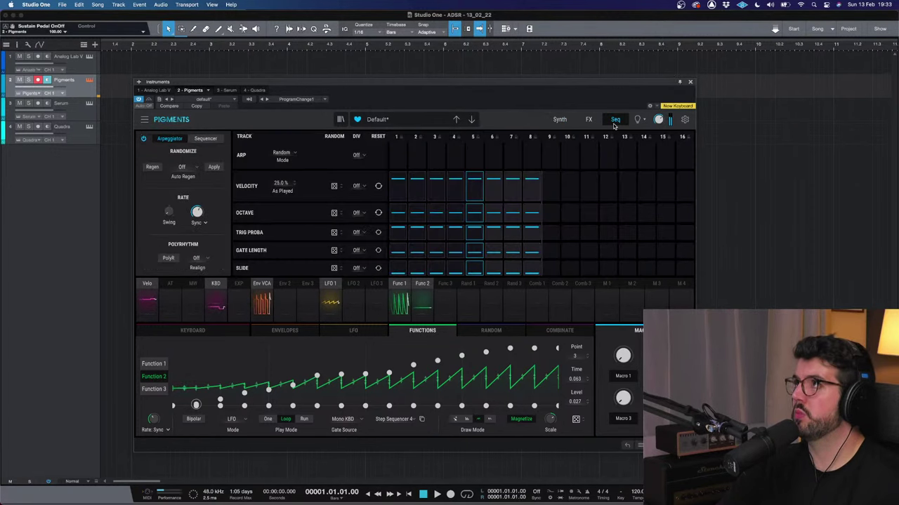
pyautogui.click(292, 155)
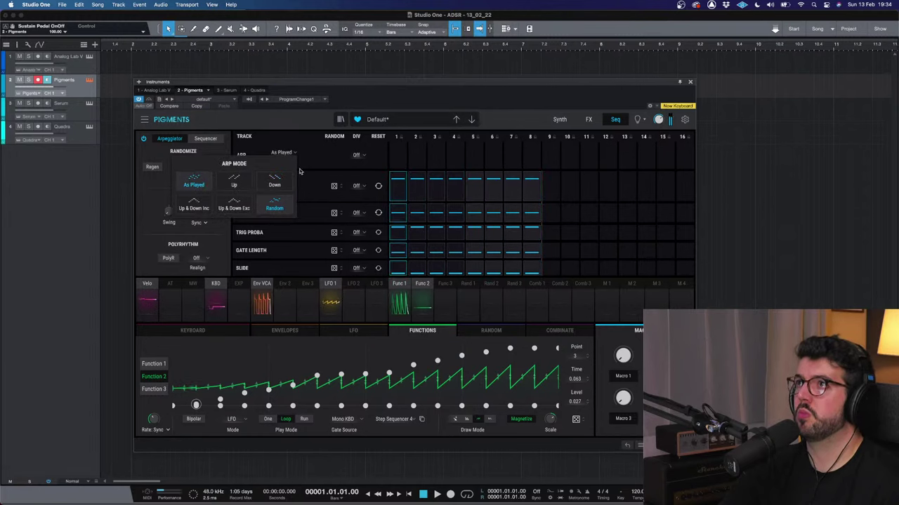
pyautogui.click(194, 181)
pyautogui.click(289, 157)
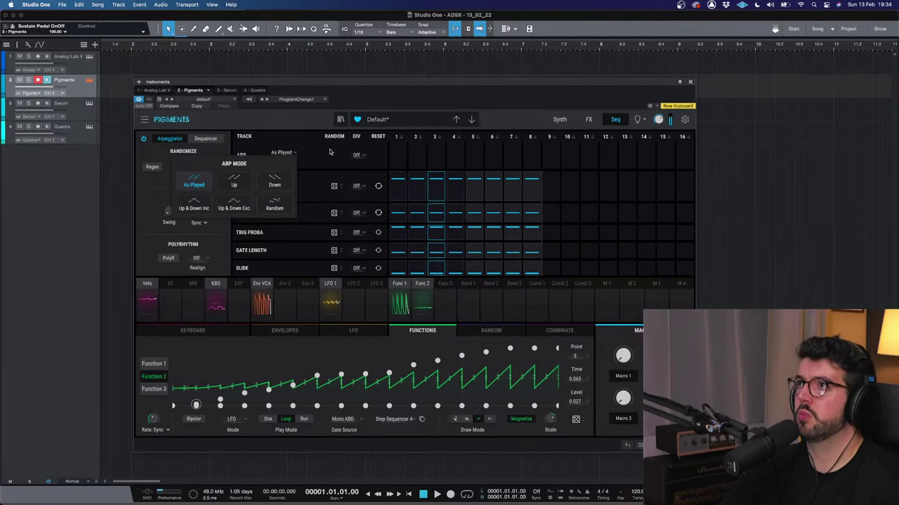
pyautogui.click(234, 179)
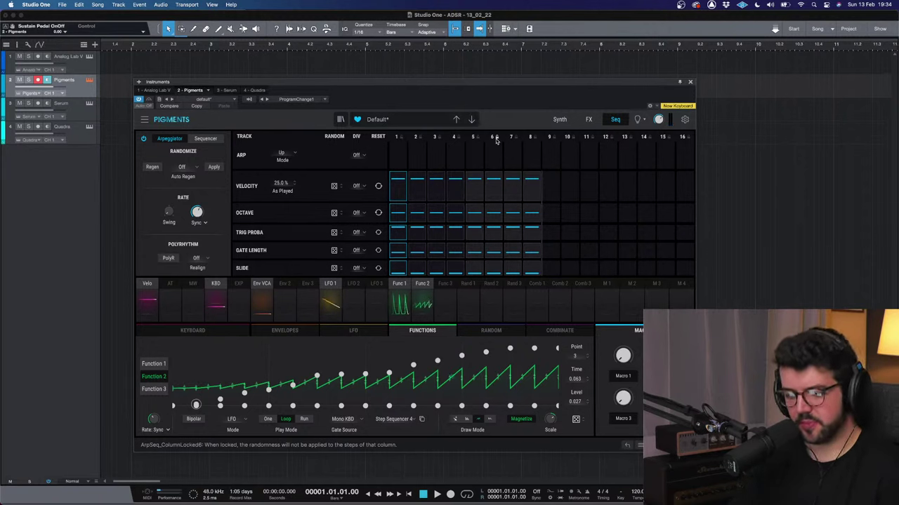
# Step: Review the patch's wavetable engine, analog engine and utility engine with its noise and oscillator
pyautogui.click(558, 120)
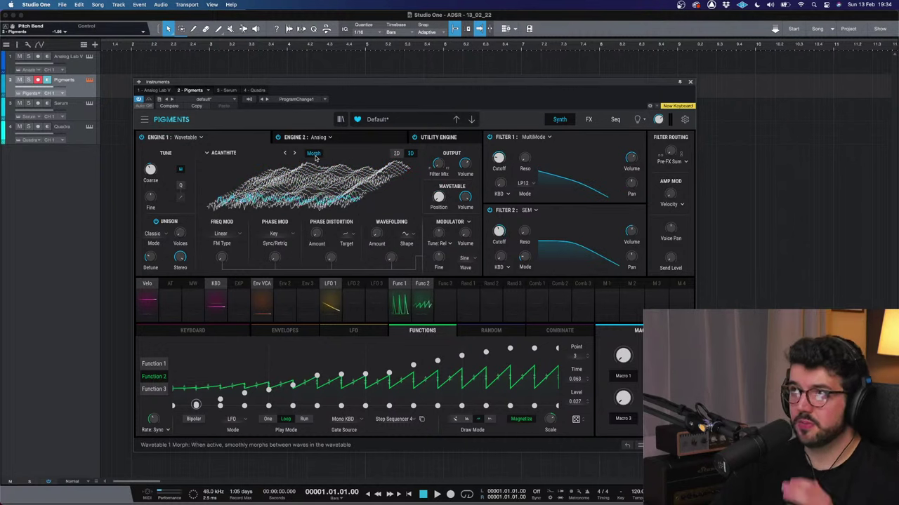
pyautogui.click(340, 138)
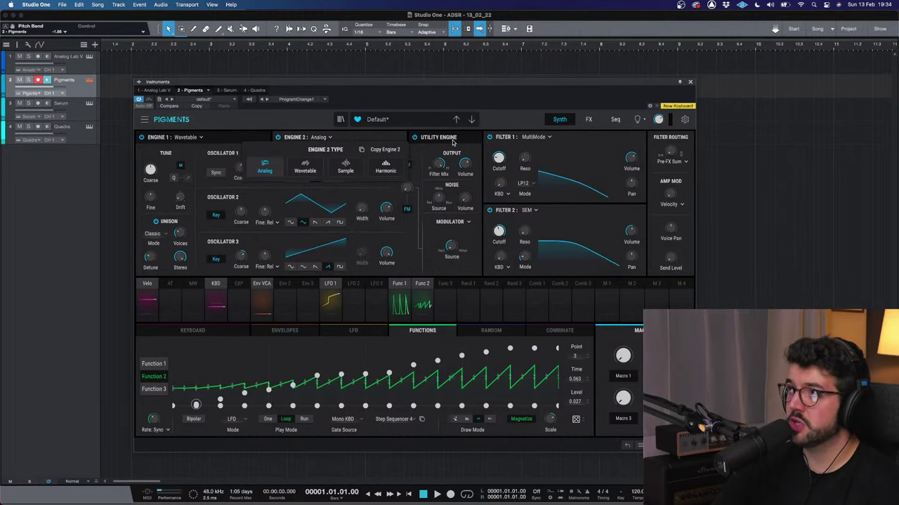
pyautogui.click(453, 141)
pyautogui.click(453, 140)
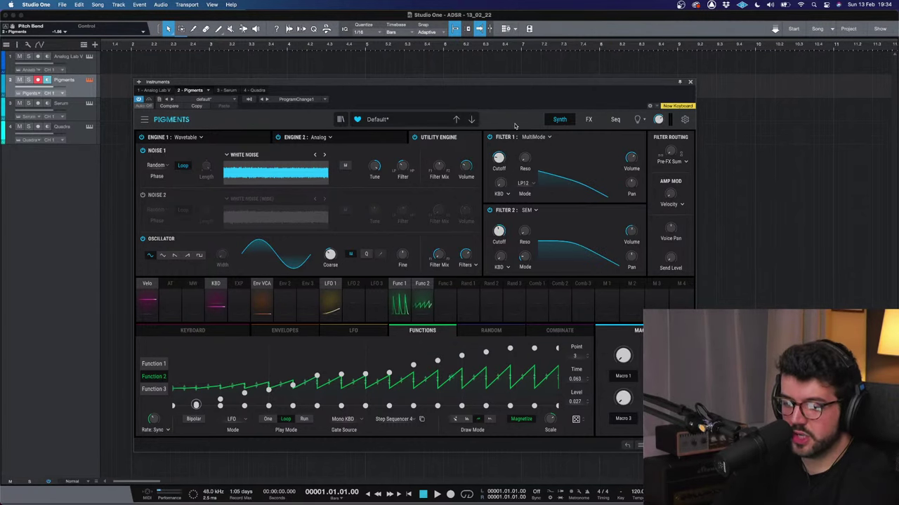
pyautogui.click(357, 140)
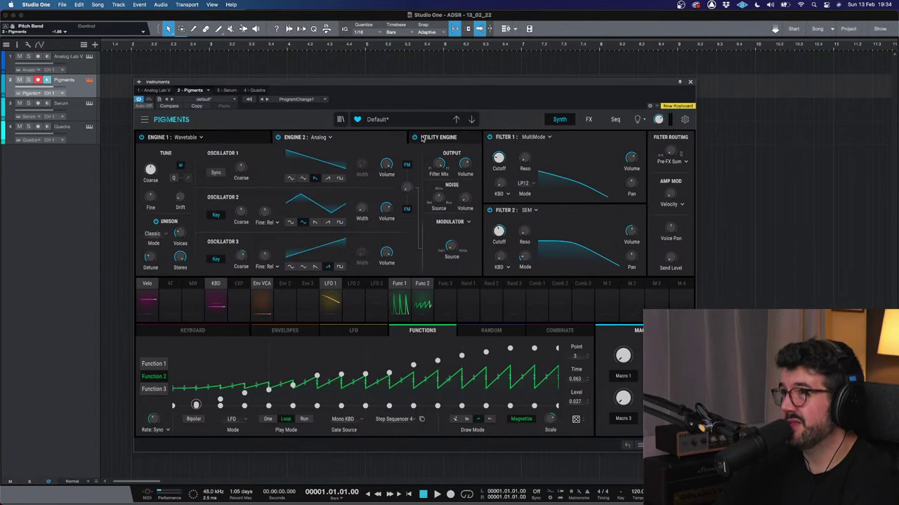
# Step: Load the Default template preset from the preset library and return to the synth view
pyautogui.click(377, 120)
pyautogui.click(341, 121)
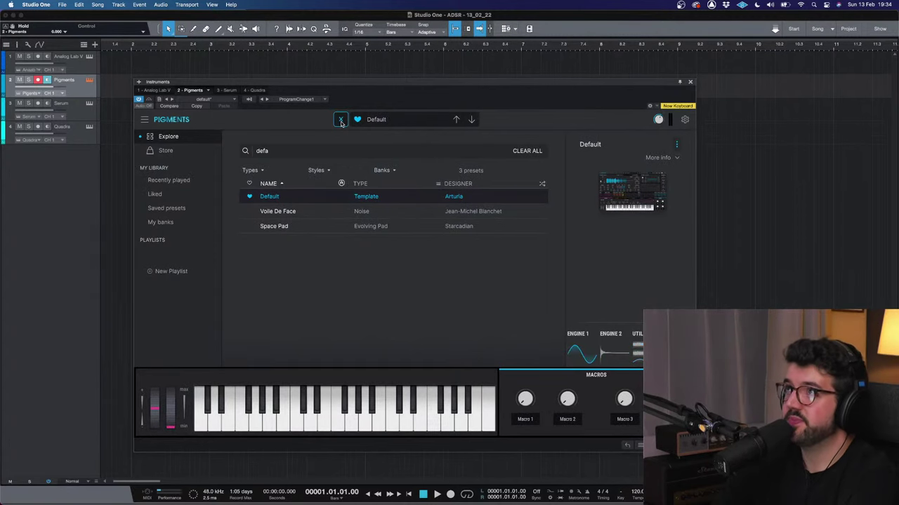
pyautogui.click(340, 121)
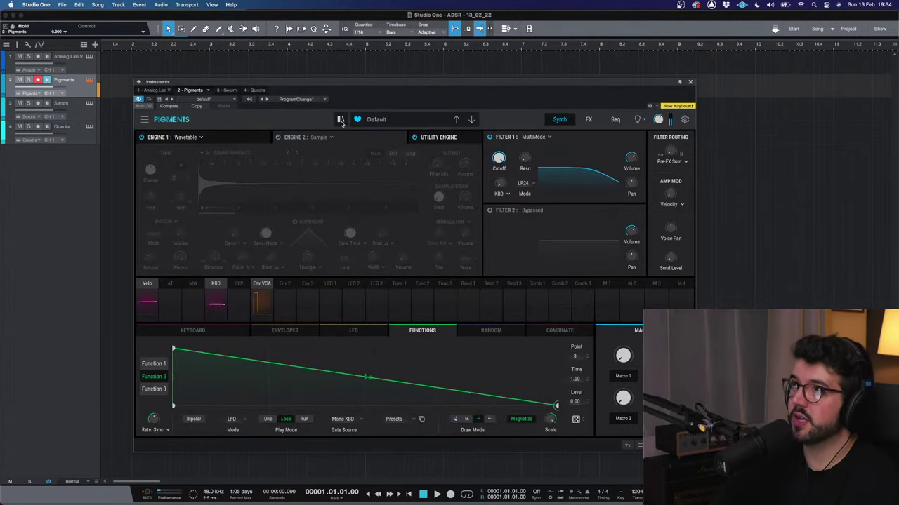
pyautogui.click(340, 121)
pyautogui.click(341, 121)
# Step: Review the available Engine 1 types and switch the engine from Wavetable to Harmonic
pyautogui.click(200, 137)
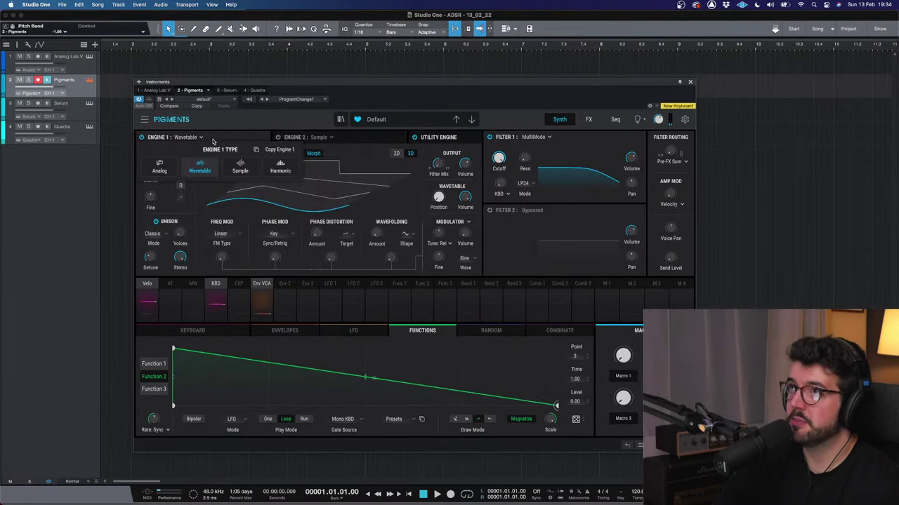
pyautogui.click(186, 138)
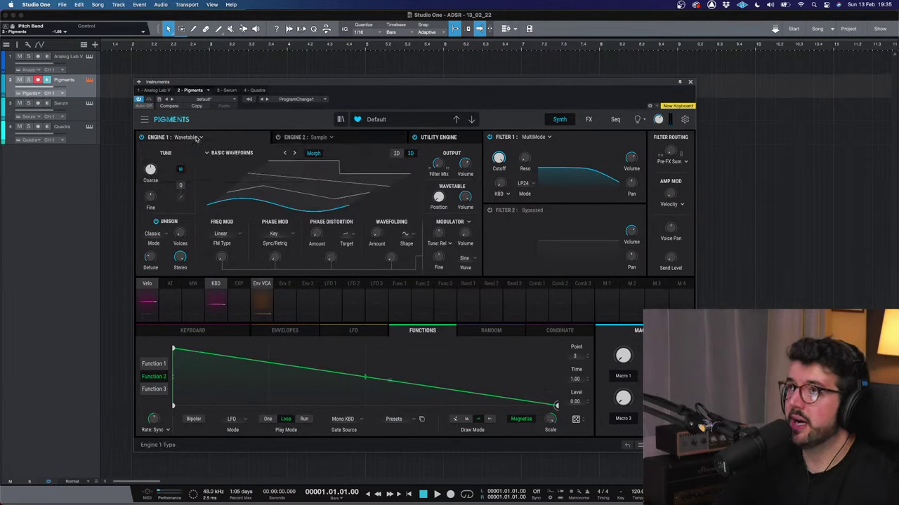
pyautogui.click(202, 138)
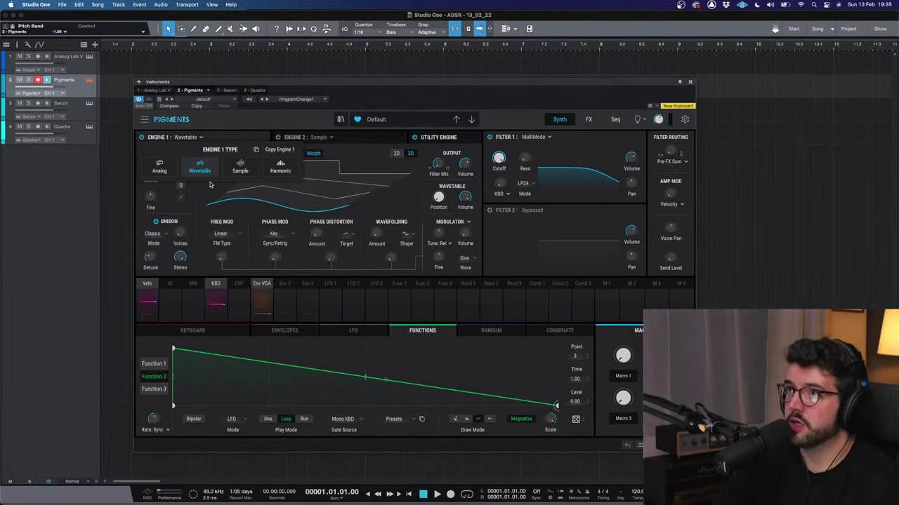
pyautogui.click(274, 169)
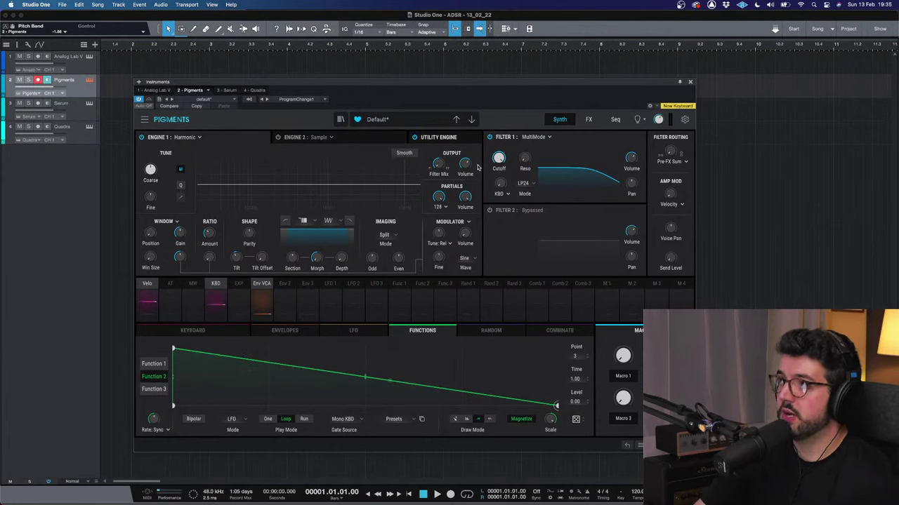
pyautogui.moveTo(499, 184)
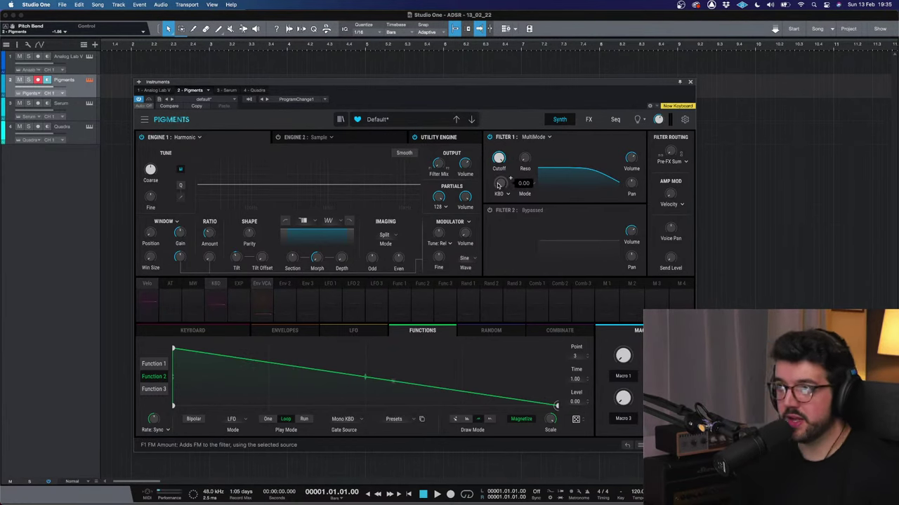
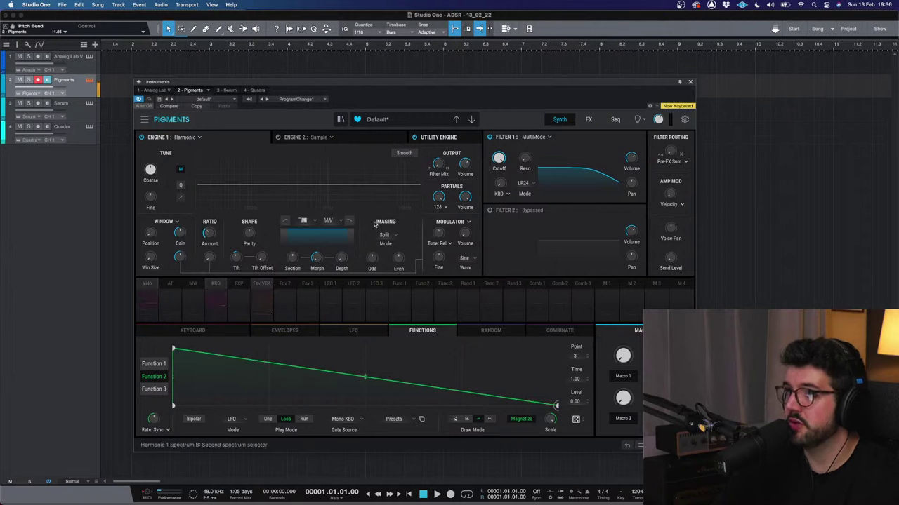
# Step: Lower Engine 1's number of partials to 1 and gradually raise it to about 17.6 while listening
pyautogui.moveTo(439, 197)
pyautogui.mouseDown()
pyautogui.moveTo(439, 225)
pyautogui.moveTo(440, 201)
pyautogui.mouseUp()
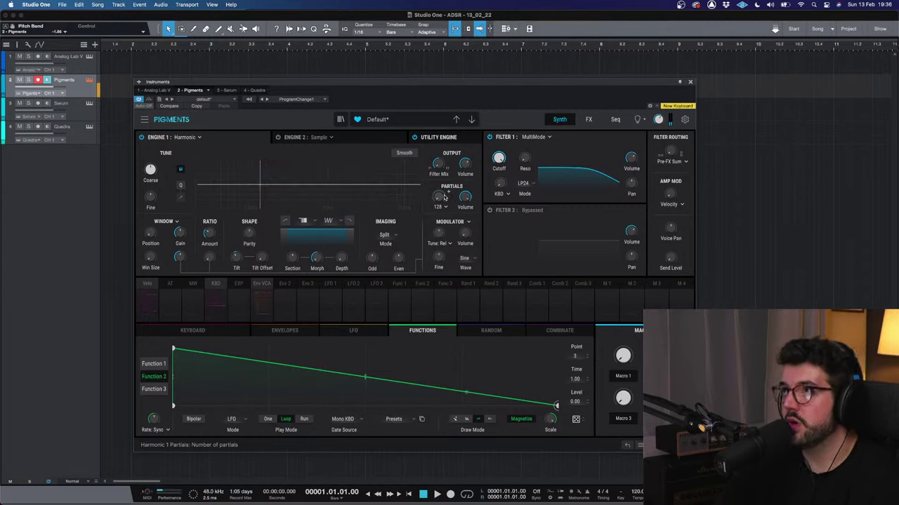
pyautogui.moveTo(439, 200); pyautogui.dragTo(441, 200)
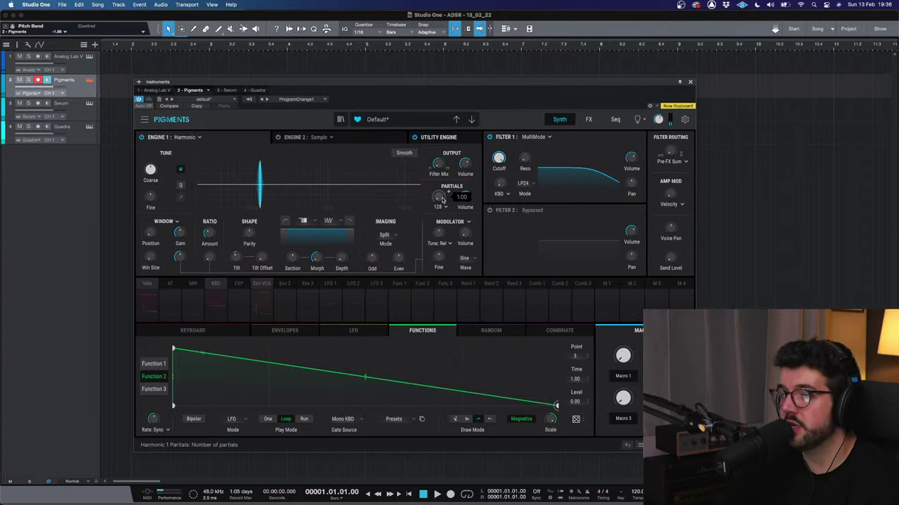
pyautogui.moveTo(442, 200); pyautogui.dragTo(442, 196)
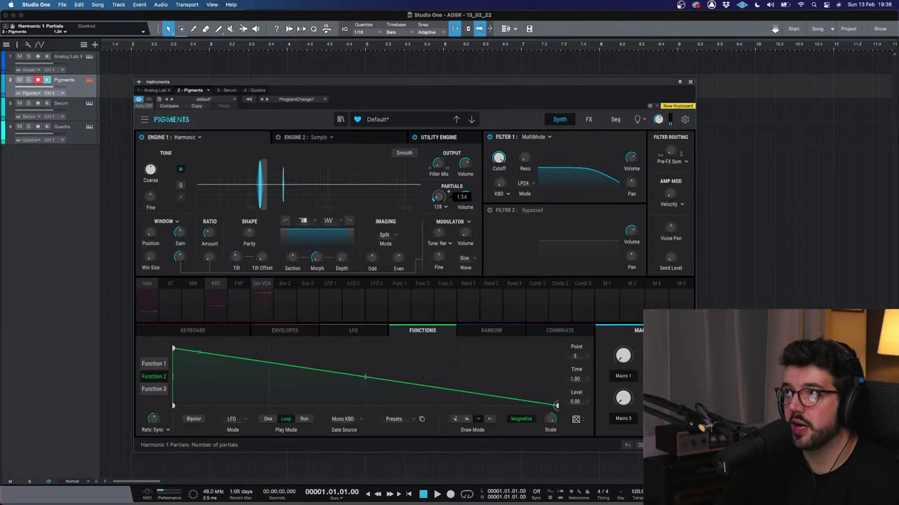
pyautogui.moveTo(441, 196); pyautogui.dragTo(441, 174)
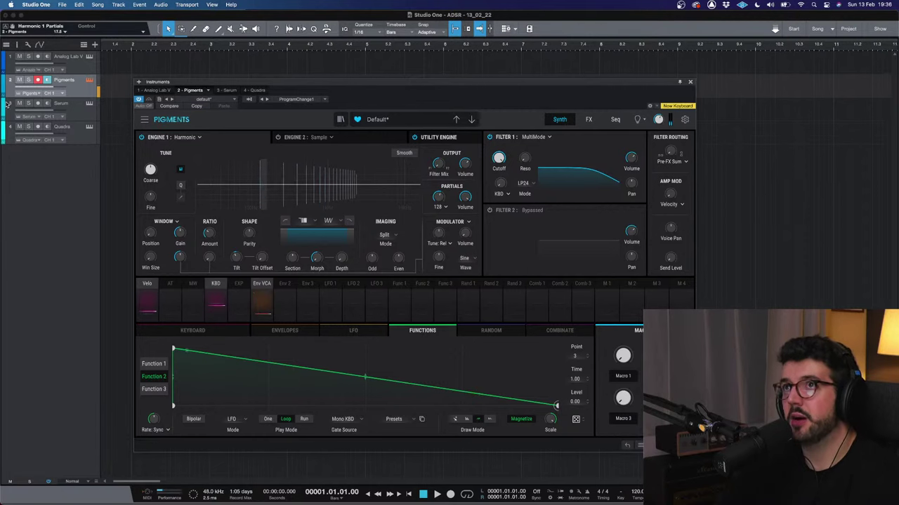
# Step: Show the inspector for the Pigments track
pyautogui.click(16, 45)
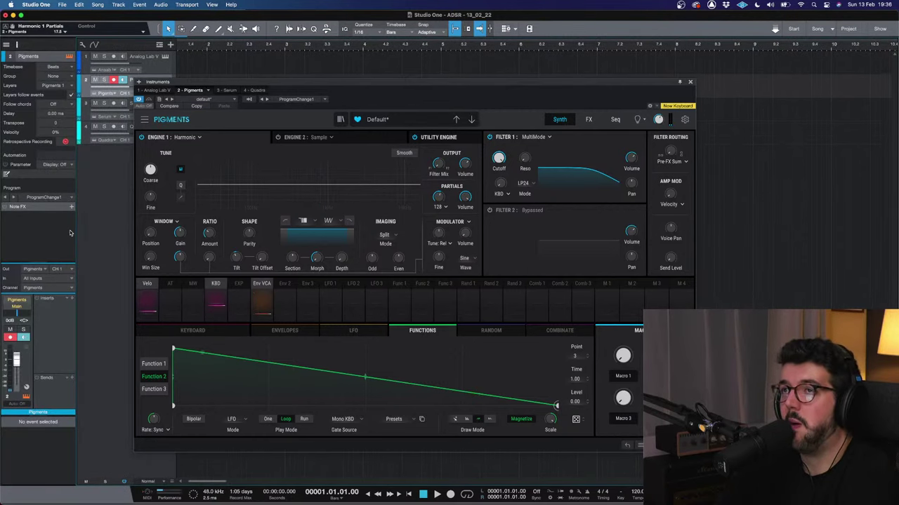
pyautogui.click(71, 299)
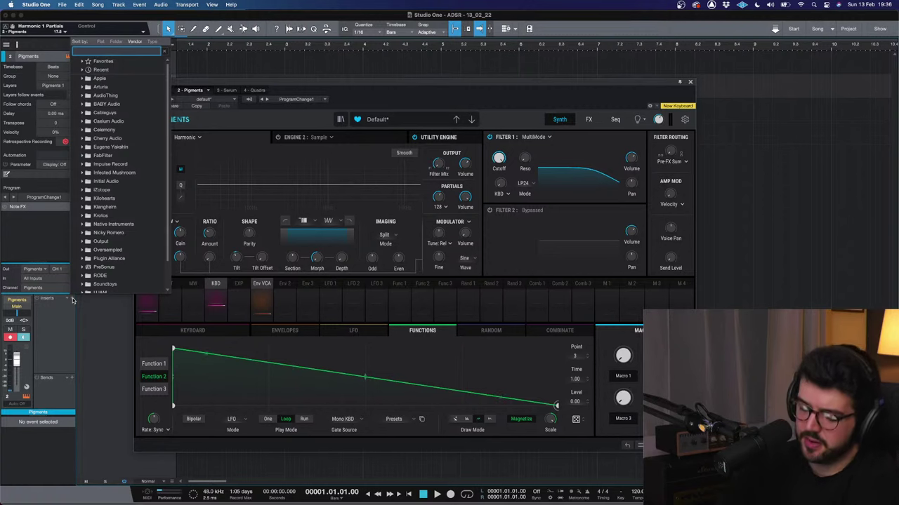
pyautogui.write('osci')
pyautogui.press('BackSpace')
pyautogui.press('BackSpace')
pyautogui.press('BackSpace')
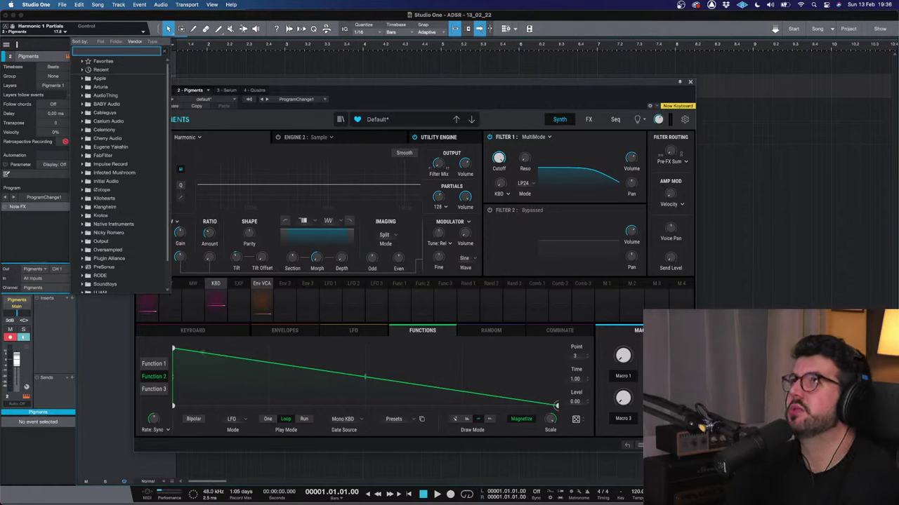
pyautogui.press('Escape')
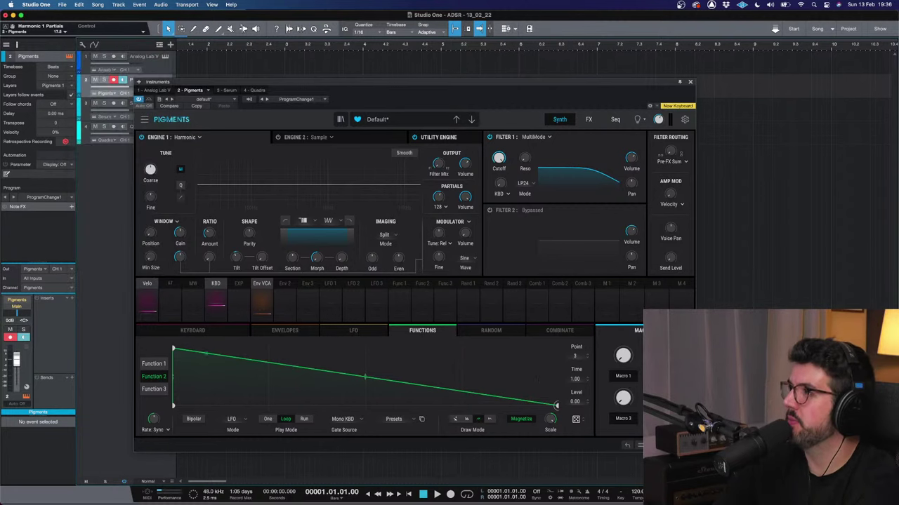
# Step: Insert the PreSonus Scope effect on the Pigments channel and place its window beside the synth
pyautogui.press('F5')
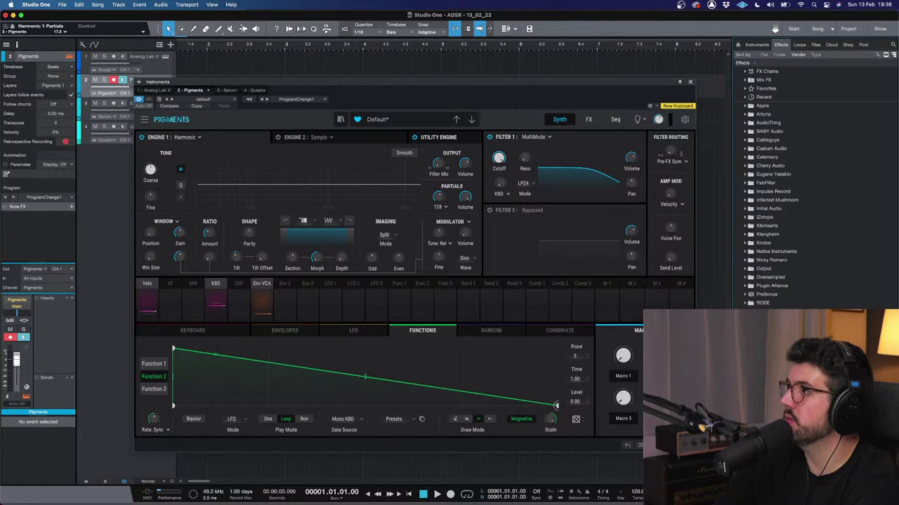
pyautogui.click(745, 295)
pyautogui.scroll(-5, 814, 189)
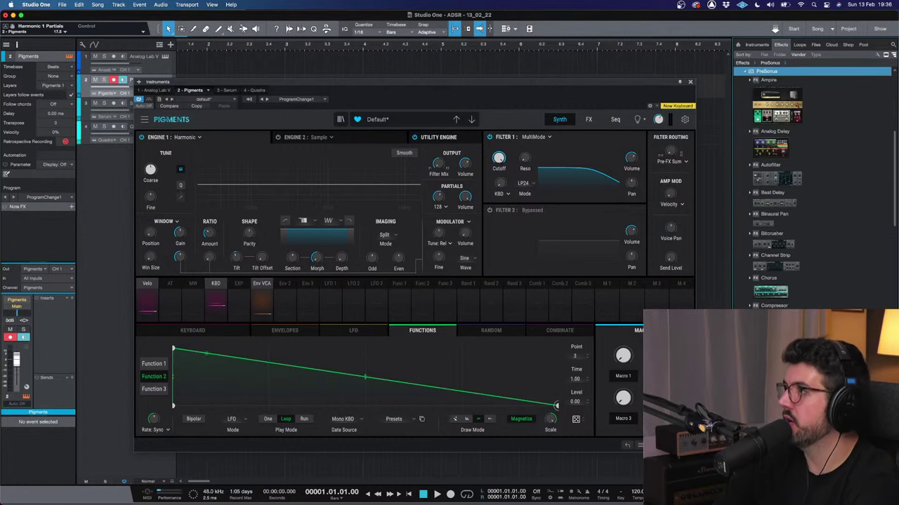
pyautogui.scroll(-6, 814, 190)
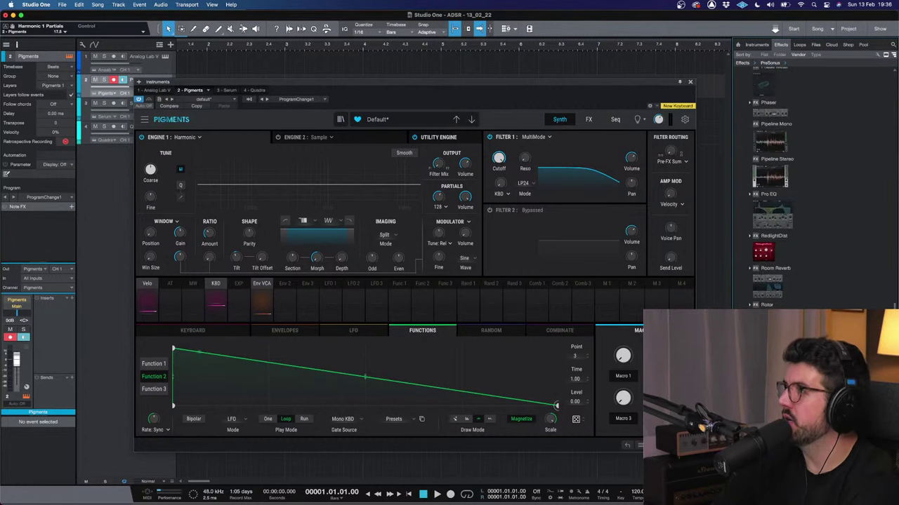
pyautogui.scroll(-2, 772, 337)
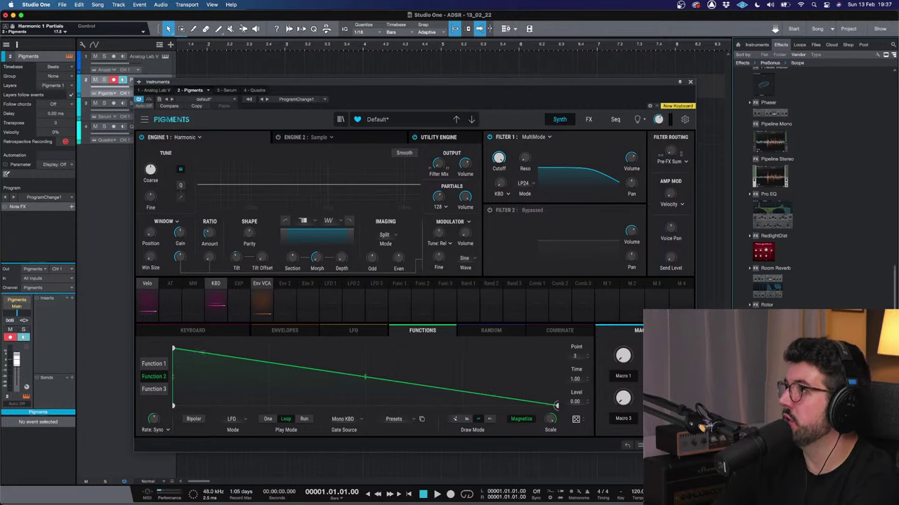
pyautogui.moveTo(628, 335); pyautogui.dragTo(59, 331)
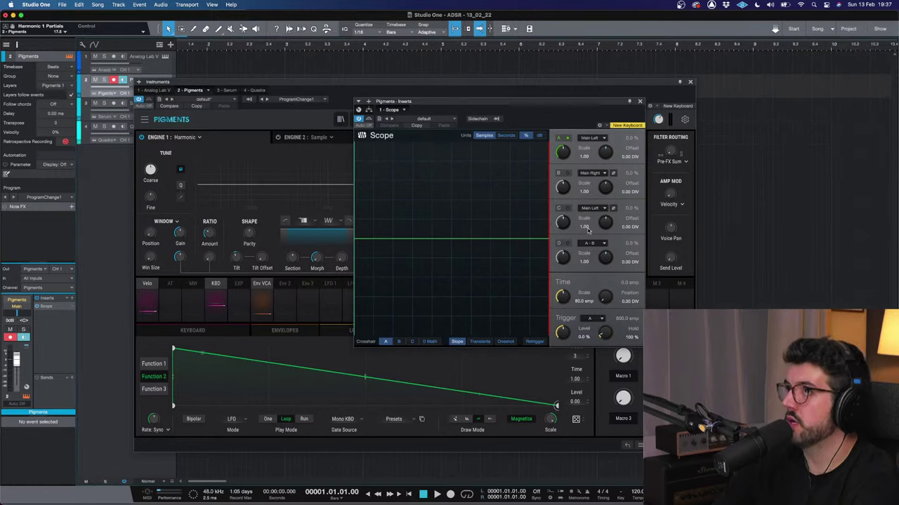
pyautogui.moveTo(558, 101); pyautogui.dragTo(673, 61)
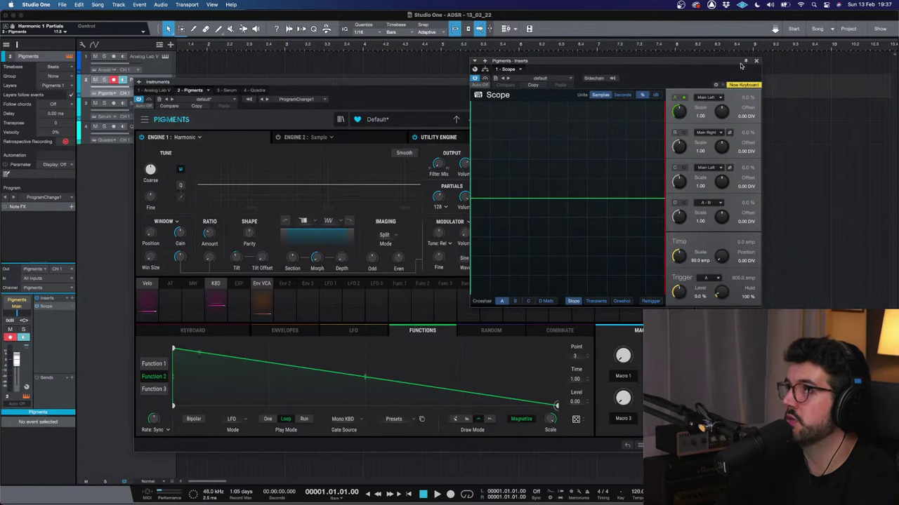
pyautogui.moveTo(726, 64); pyautogui.dragTo(860, 58)
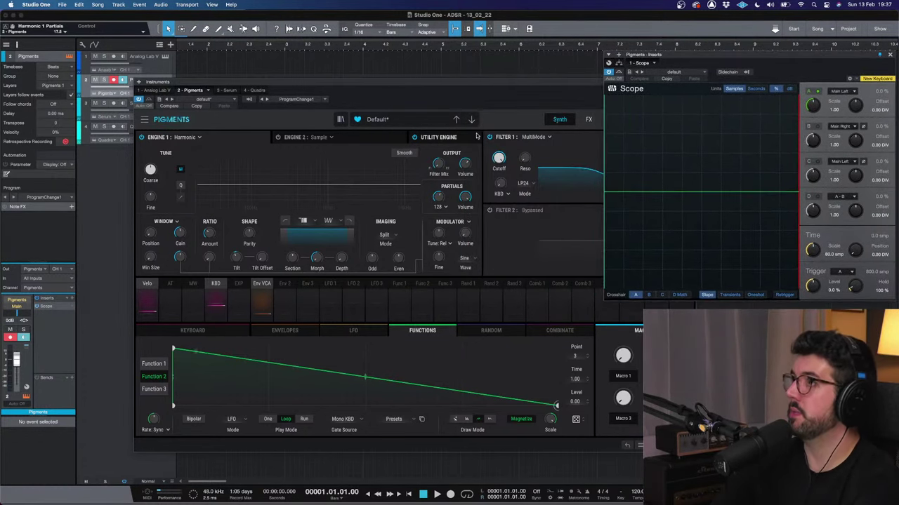
# Step: Lower Engine 1's number of partials to 1, enlarge channel A's scale in Scope, and move the synth window clear of it
pyautogui.click(444, 190)
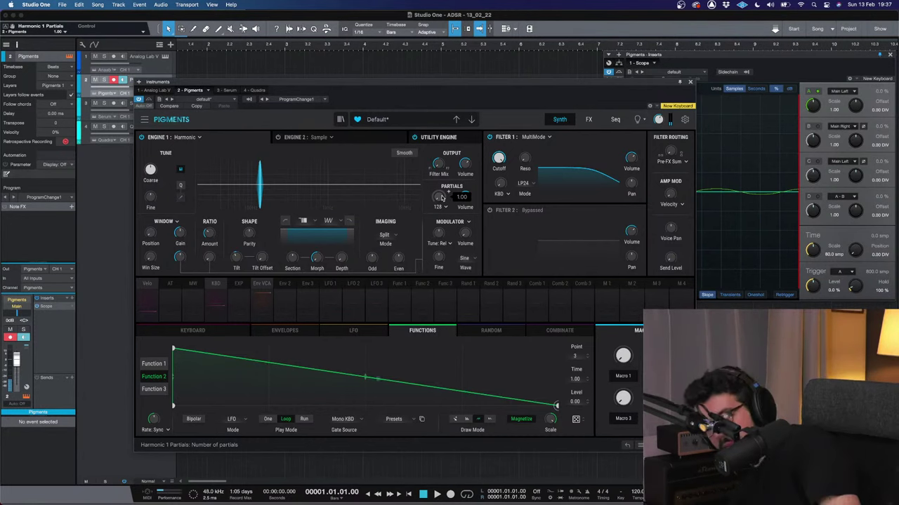
pyautogui.click(766, 62)
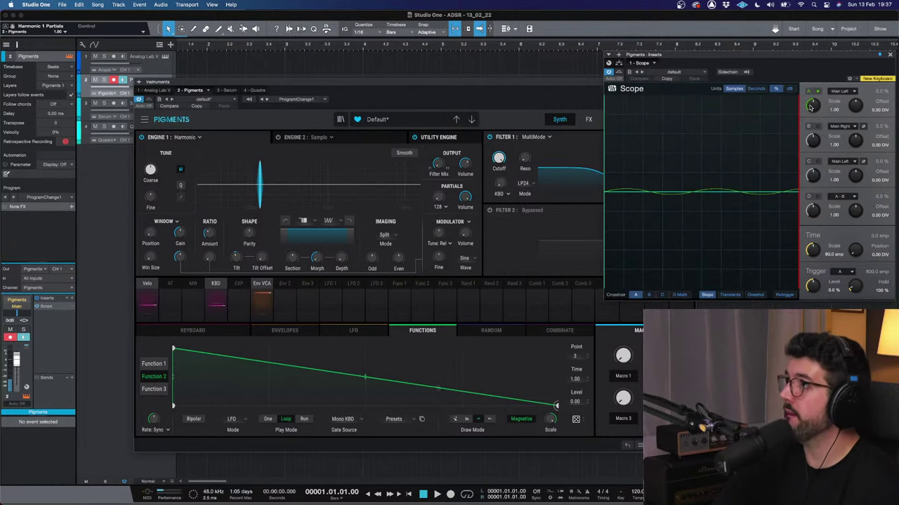
pyautogui.moveTo(811, 105); pyautogui.dragTo(798, 112)
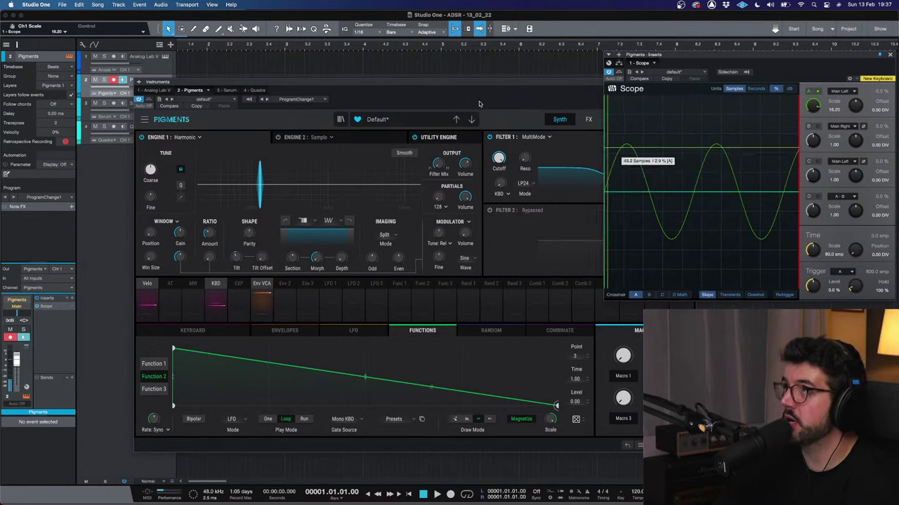
pyautogui.moveTo(483, 85); pyautogui.dragTo(363, 84)
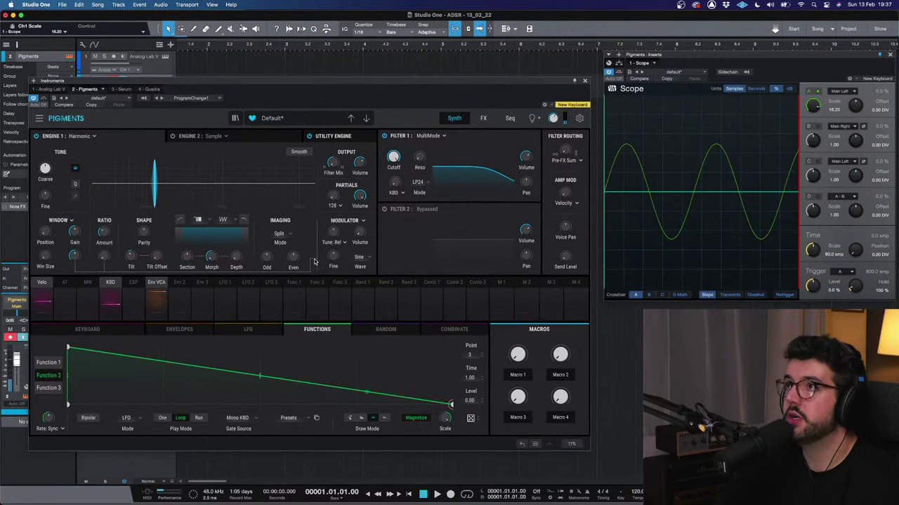
# Step: Gradually raise Engine 1's number of partials from 1 to 512 while watching the waveform in Scope
pyautogui.moveTo(338, 198); pyautogui.dragTo(339, 195)
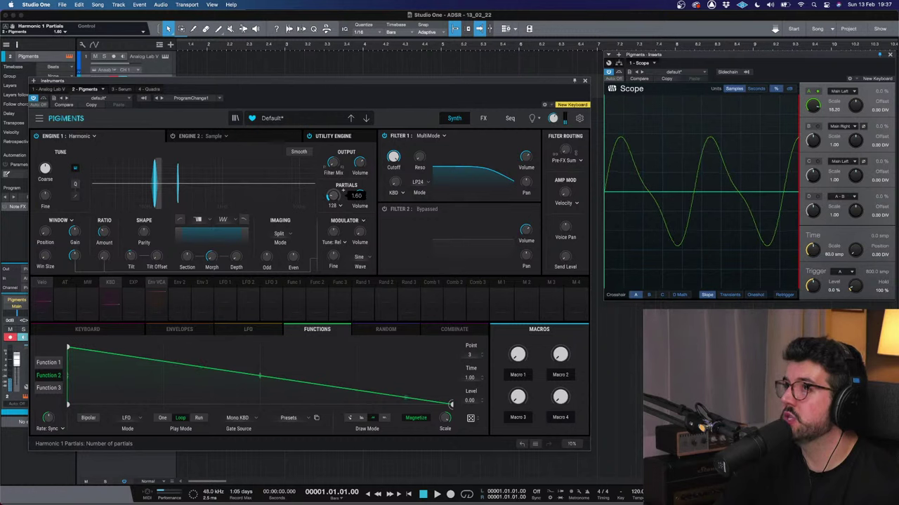
pyautogui.moveTo(340, 194); pyautogui.dragTo(343, 190)
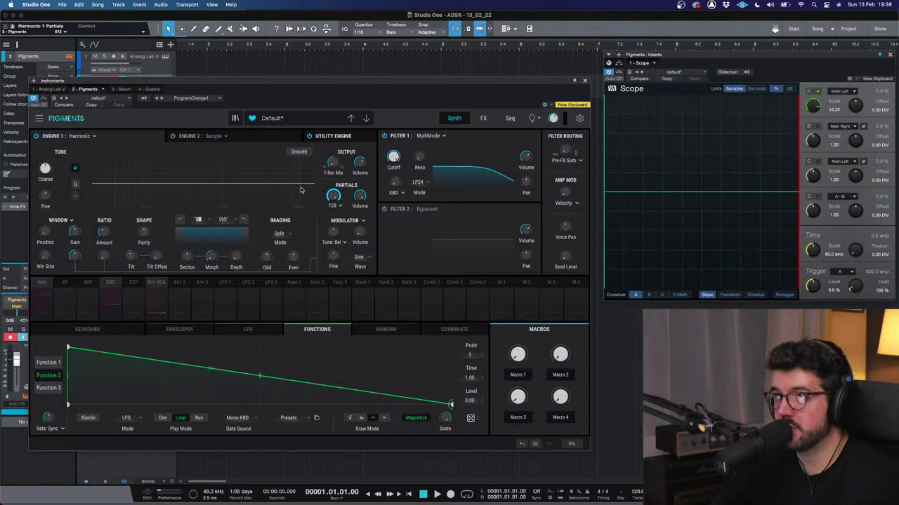
# Step: Enable Engine 2 and switch its type from Sample to Wavetable
pyautogui.click(195, 137)
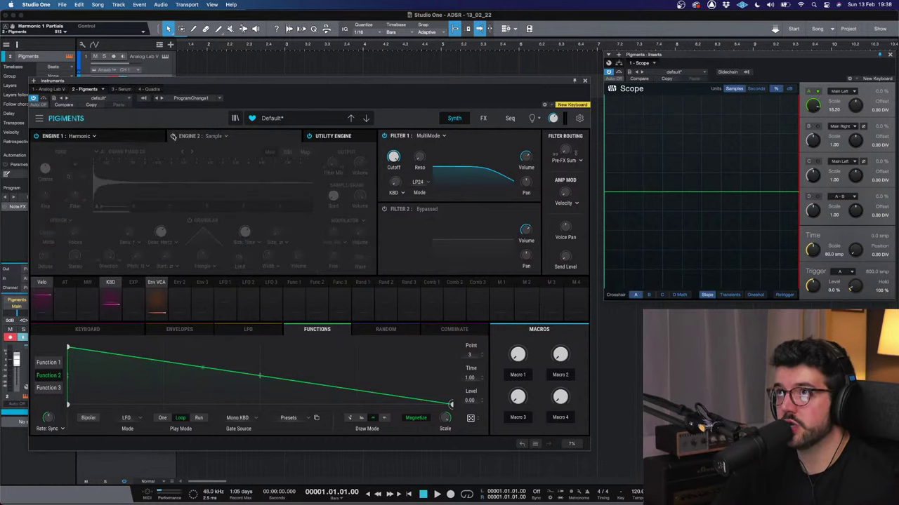
pyautogui.click(173, 136)
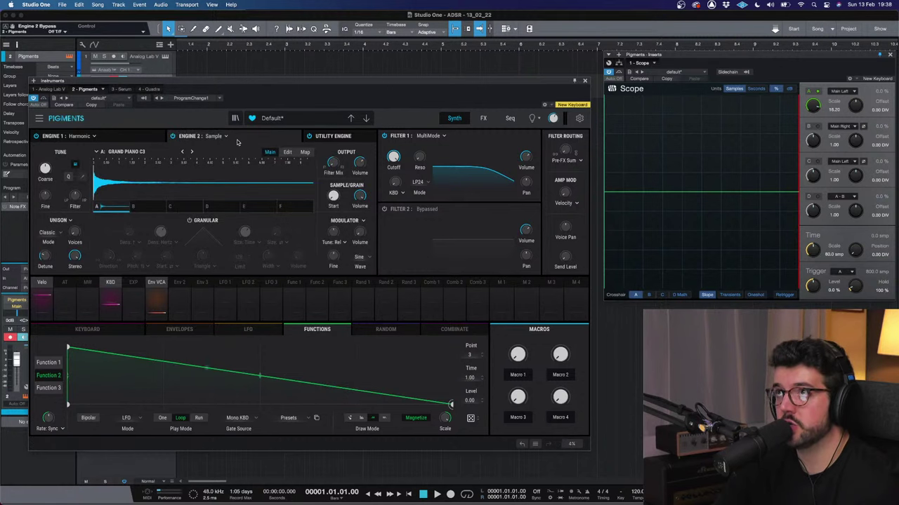
pyautogui.click(223, 137)
pyautogui.click(199, 164)
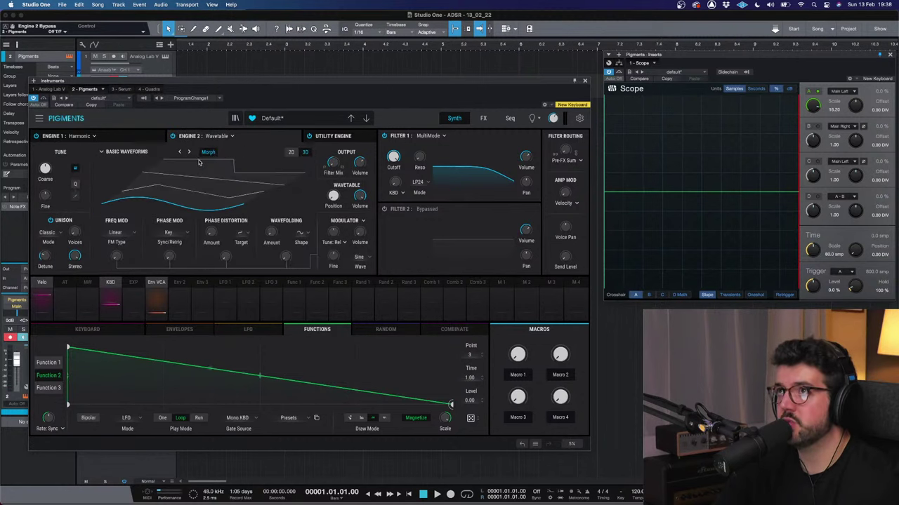
# Step: Load the Additive Thin wavetable from Building Waves into Engine 2 and compare its 2D and 3D displays
pyautogui.click(165, 153)
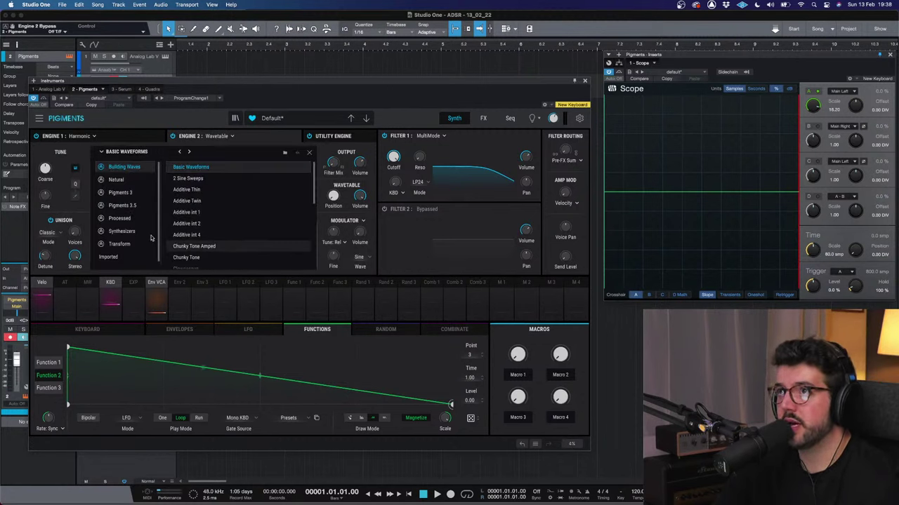
pyautogui.click(131, 219)
pyautogui.click(181, 212)
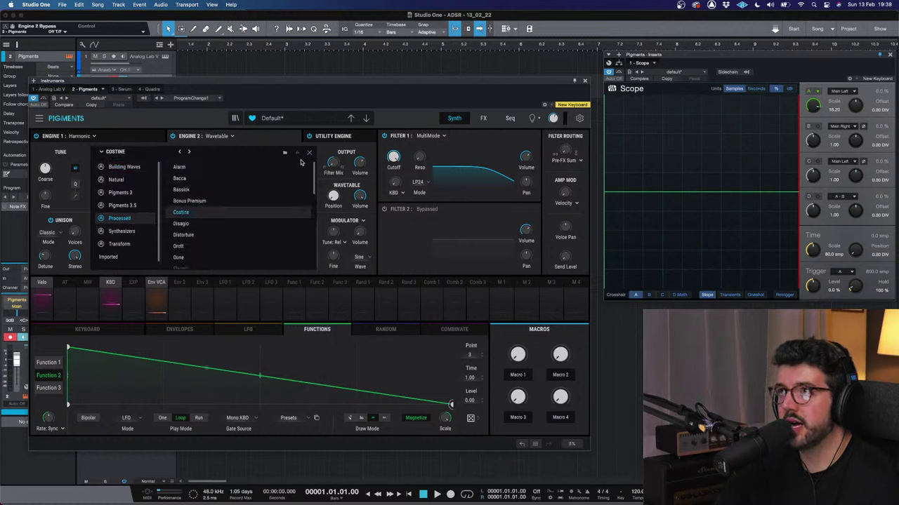
pyautogui.click(133, 168)
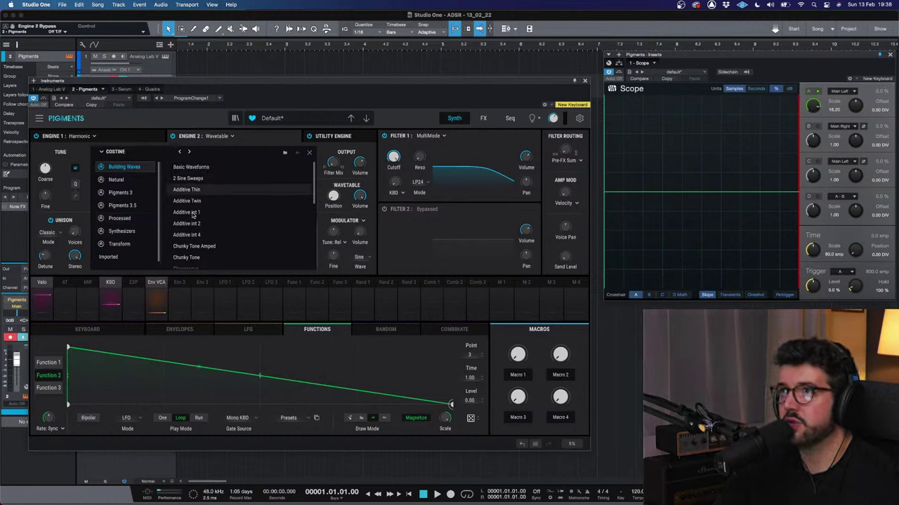
pyautogui.click(187, 190)
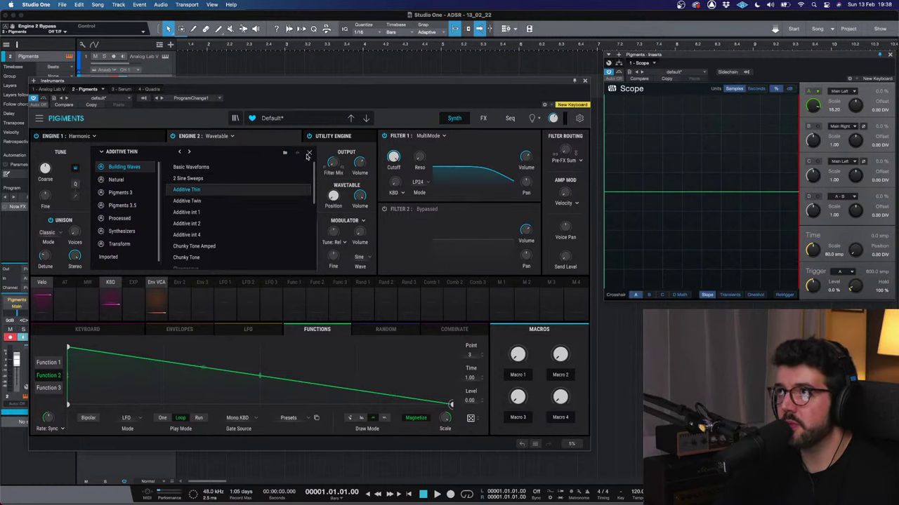
pyautogui.click(187, 189)
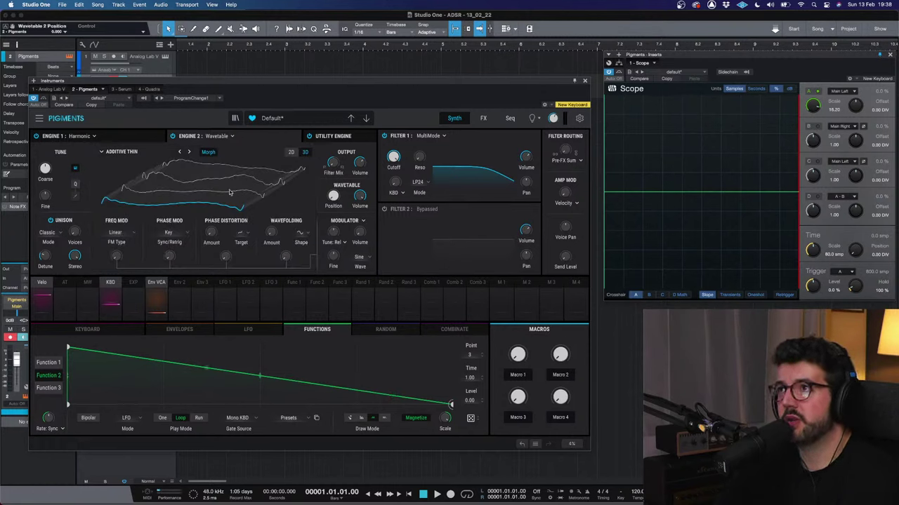
pyautogui.click(291, 152)
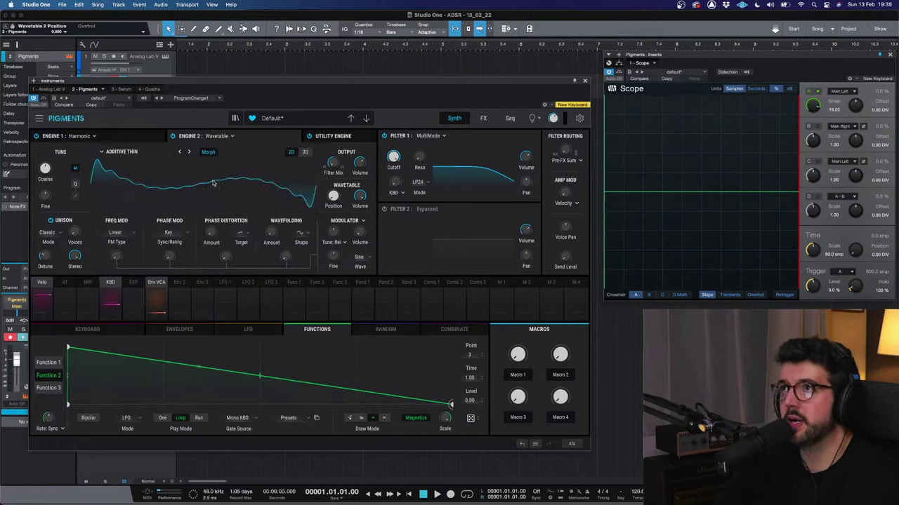
pyautogui.click(307, 153)
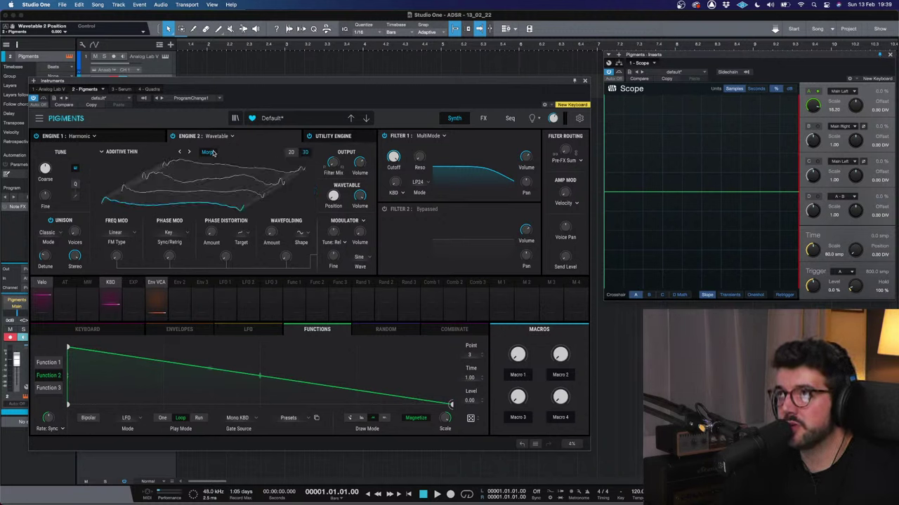
# Step: Return to Engine 1, try a partial limit of 8 while listening, and set the limit to 512
pyautogui.click(143, 138)
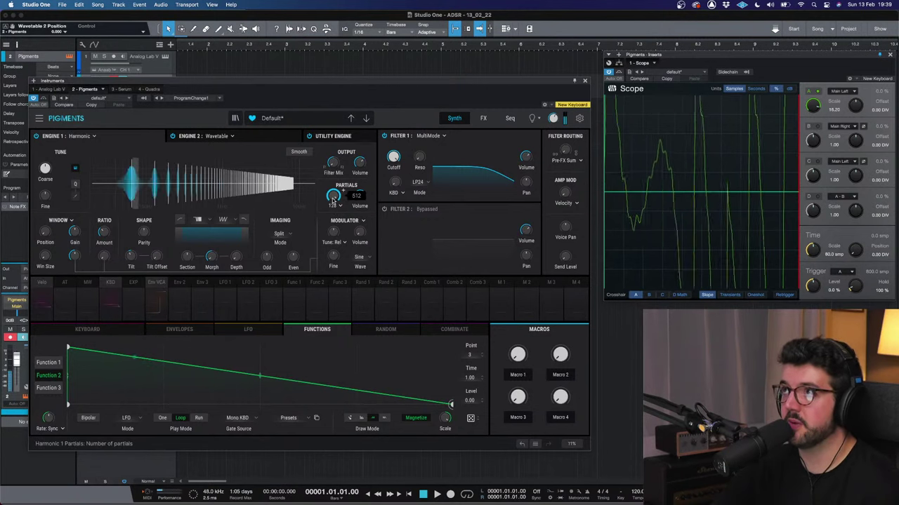
pyautogui.click(337, 207)
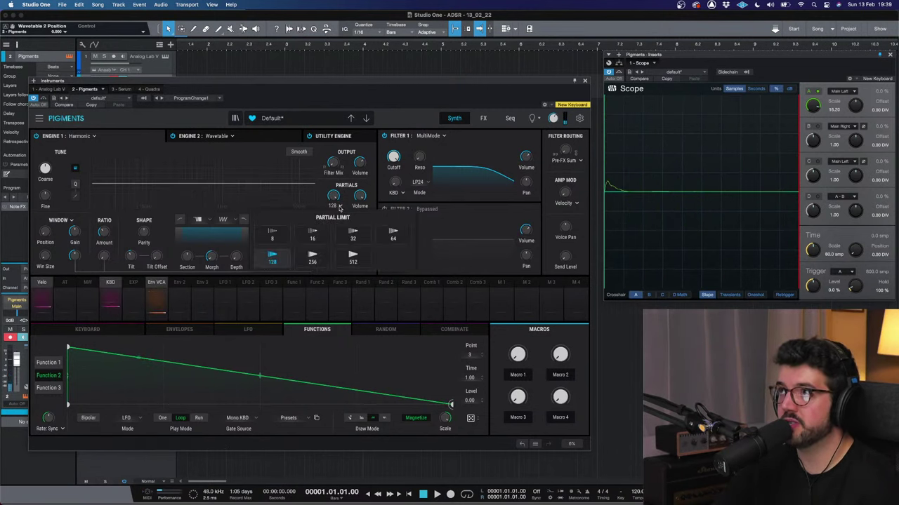
pyautogui.click(272, 235)
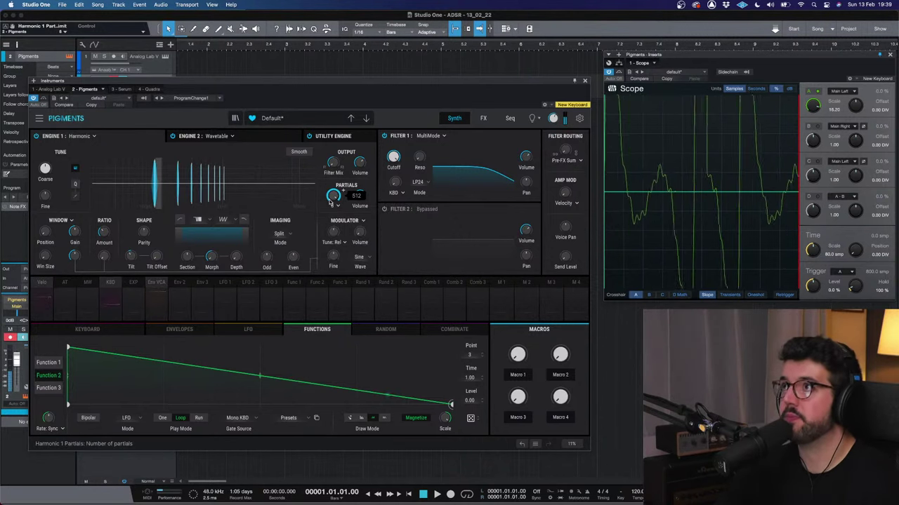
pyautogui.click(335, 205)
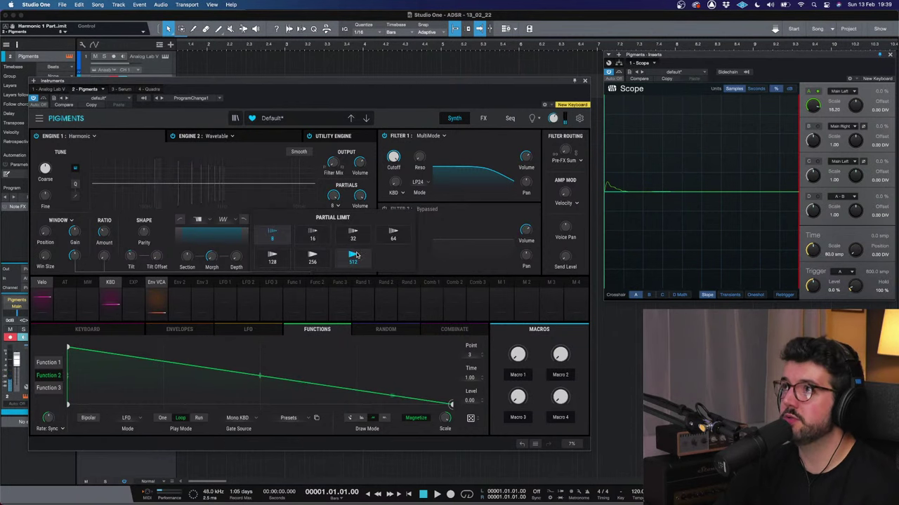
pyautogui.click(353, 258)
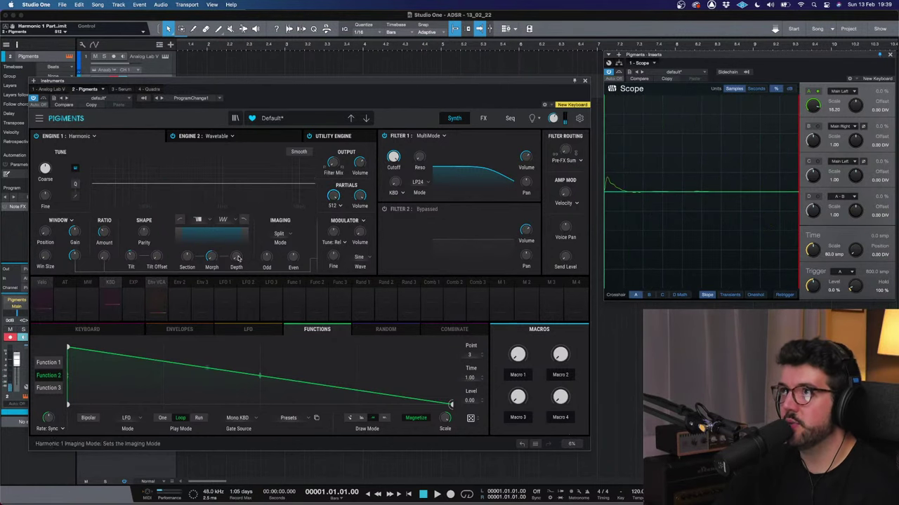
# Step: Set Engine 1's Spectrum A to Comb2 and check the Spectrum B options, keeping Move
pyautogui.click(206, 222)
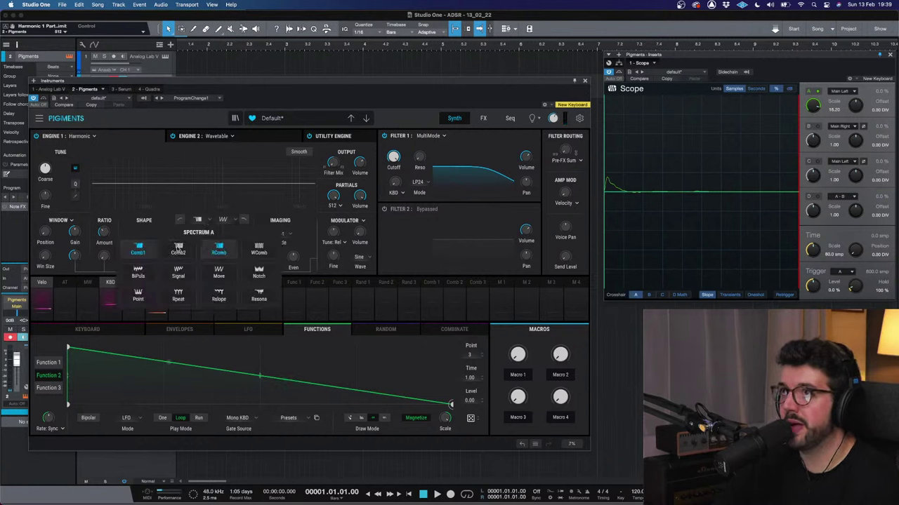
pyautogui.click(178, 250)
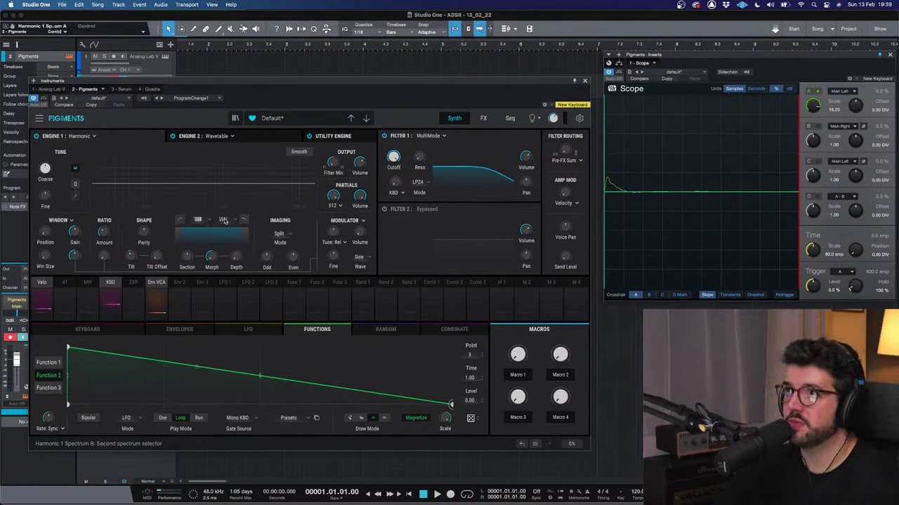
pyautogui.click(236, 220)
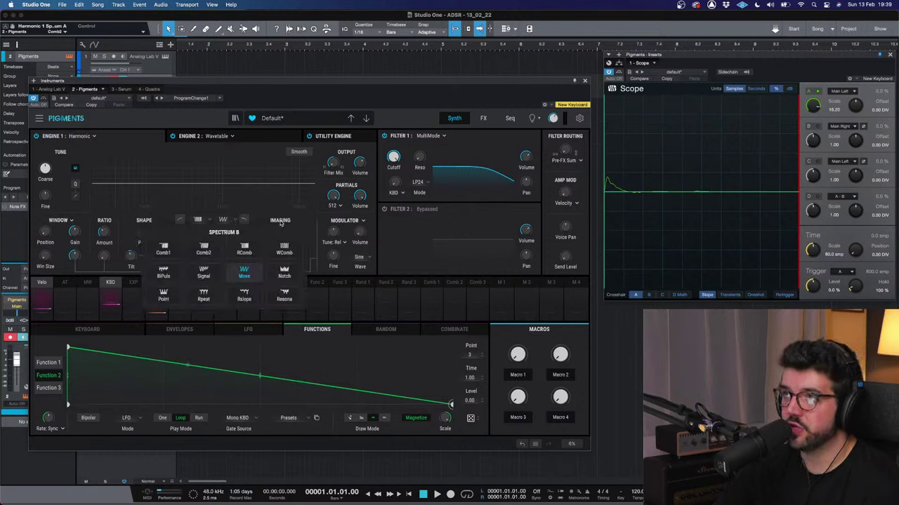
pyautogui.click(358, 181)
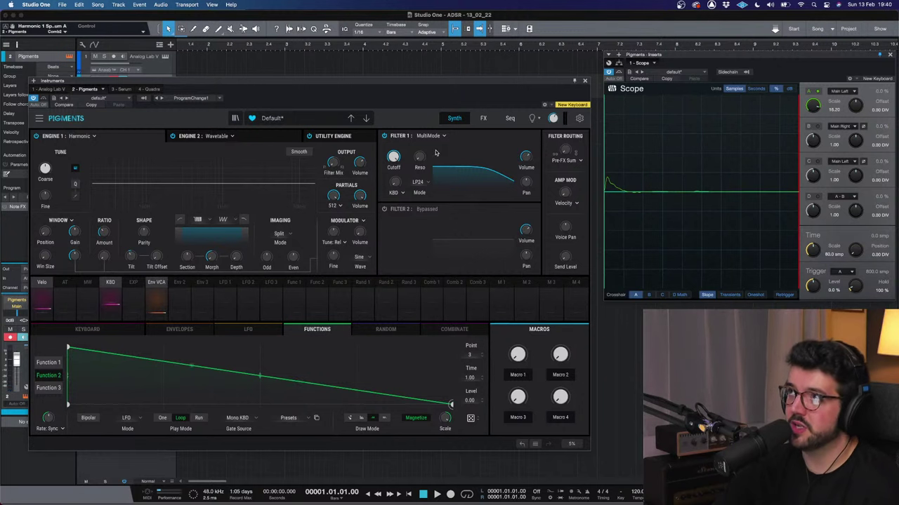
# Step: Bypass Filter 1 and switch off Engine 2 to isolate the Harmonic engine
pyautogui.click(384, 136)
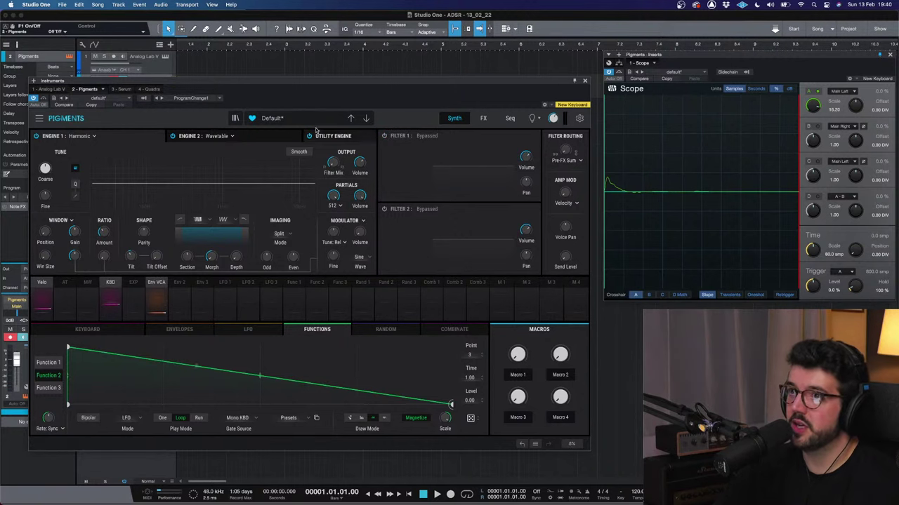
pyautogui.click(173, 137)
# Step: Sweep Engine 1's Shape Depth up to 200%, reset it and adjust the Section while watching the partials and Scope
pyautogui.moveTo(217, 254)
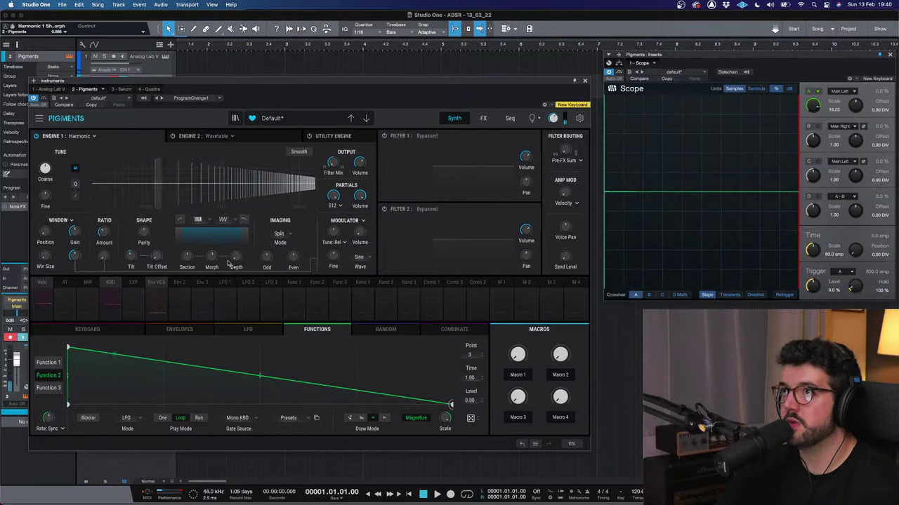
pyautogui.moveTo(234, 258); pyautogui.dragTo(211, 234)
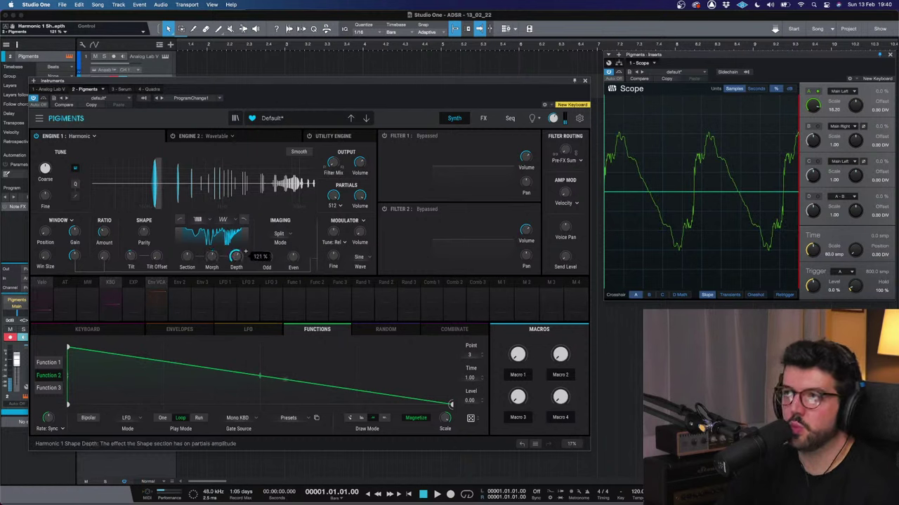
pyautogui.moveTo(234, 260)
pyautogui.mouseDown()
pyautogui.moveTo(245, 251)
pyautogui.moveTo(237, 257)
pyautogui.mouseUp()
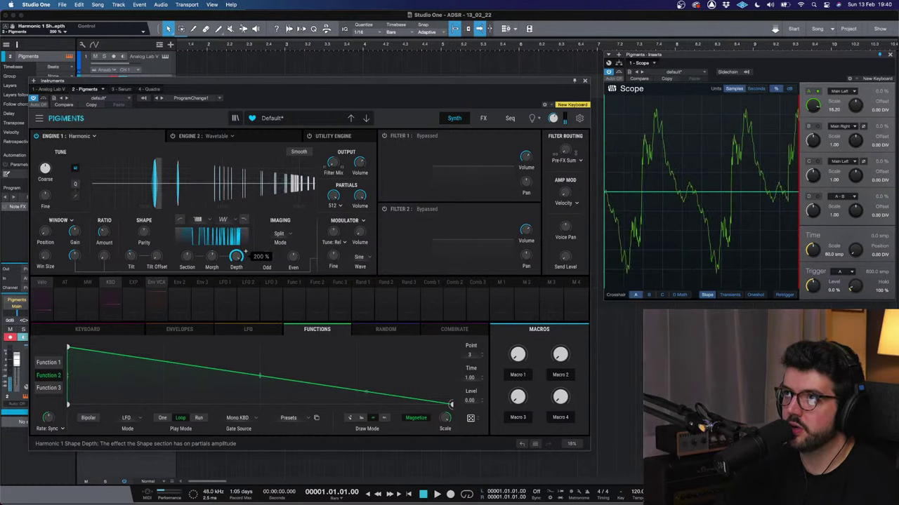
pyautogui.doubleClick(236, 257)
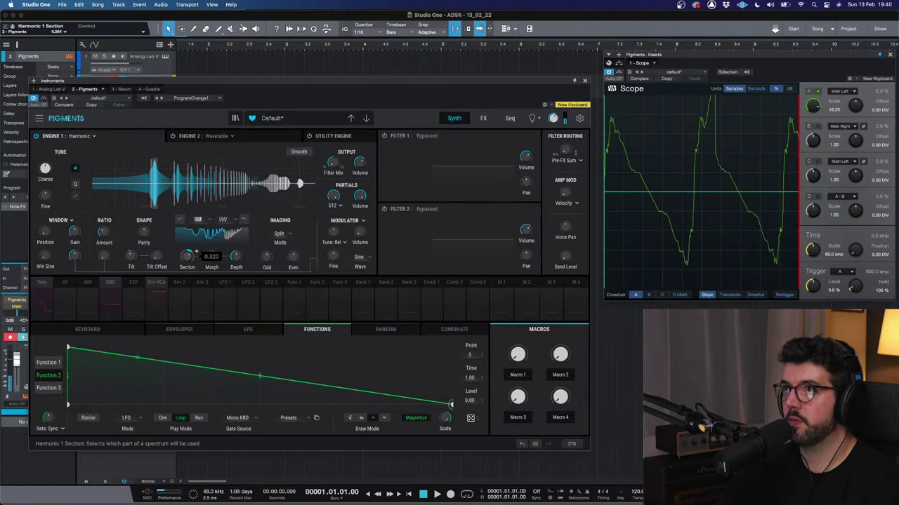
pyautogui.moveTo(197, 251); pyautogui.dragTo(197, 249)
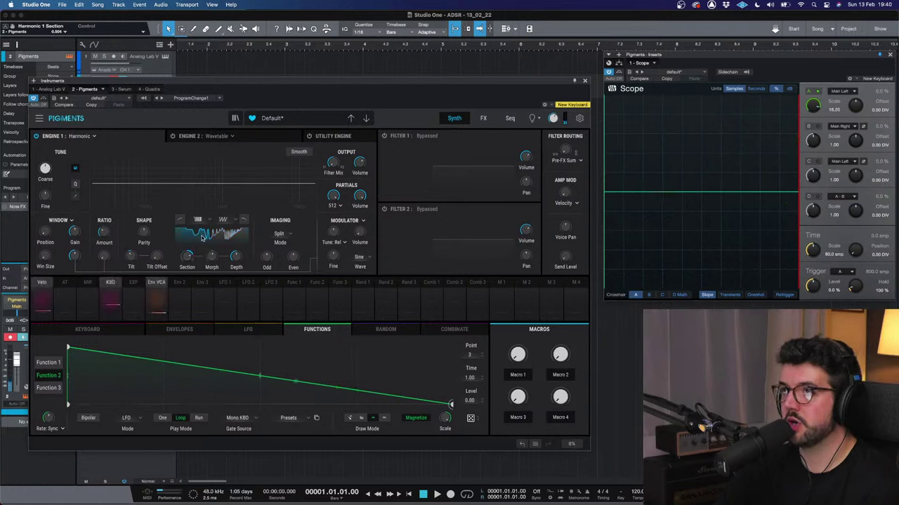
# Step: Enable the Shape high-pass and low-pass at the two ends of Engine 1's selected spectrum
pyautogui.click(207, 235)
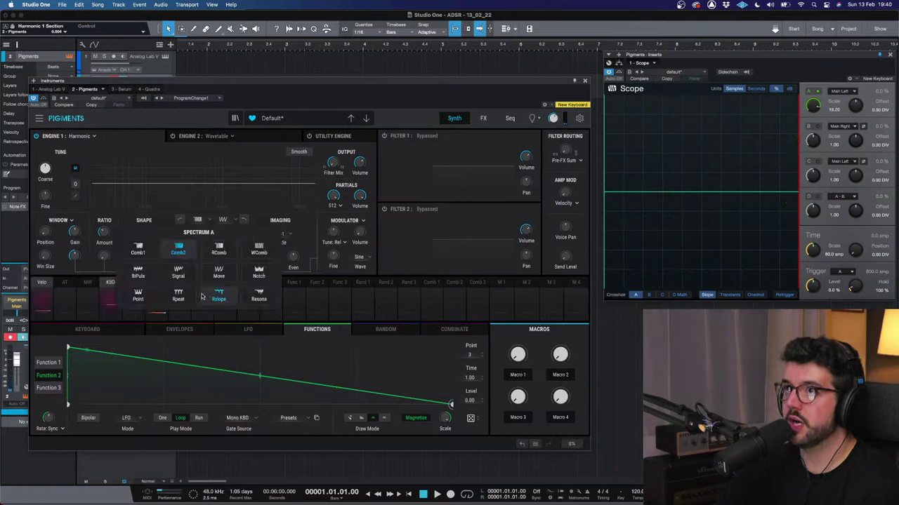
pyautogui.click(180, 222)
pyautogui.click(178, 222)
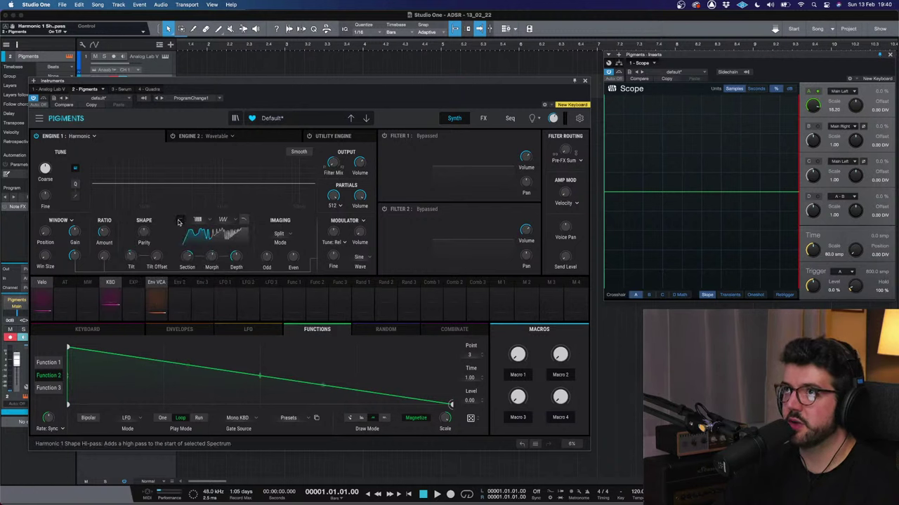
pyautogui.click(242, 221)
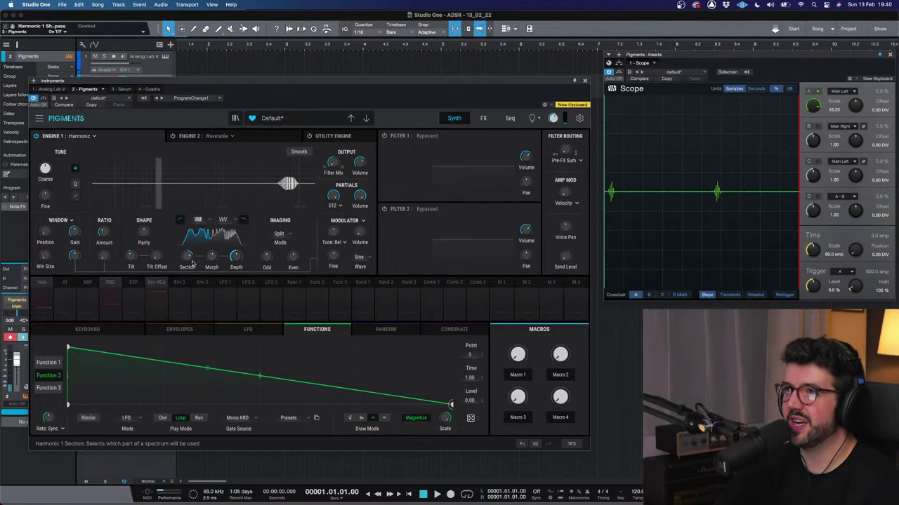
# Step: Sweep the Shape Section while playing, and lower the Shape Depth to about 40%
pyautogui.moveTo(186, 256); pyautogui.dragTo(196, 251)
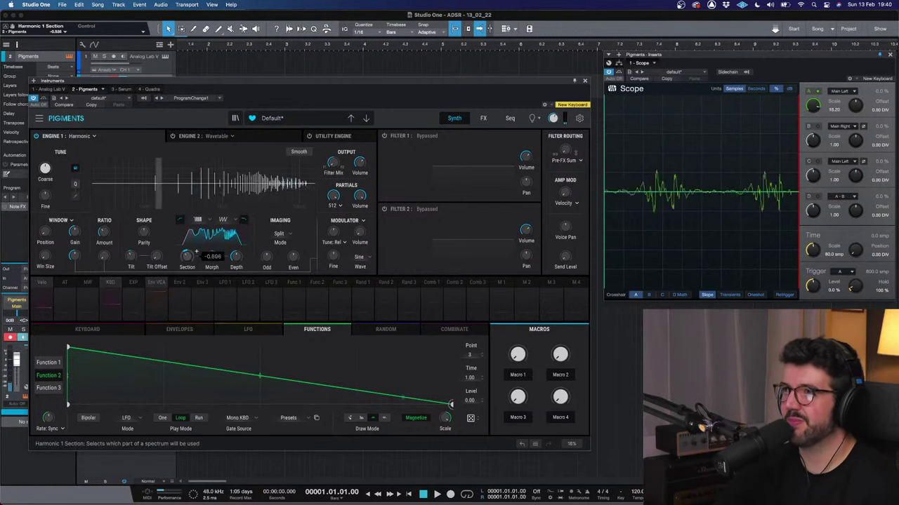
pyautogui.doubleClick(243, 251)
pyautogui.moveTo(245, 251); pyautogui.dragTo(244, 259)
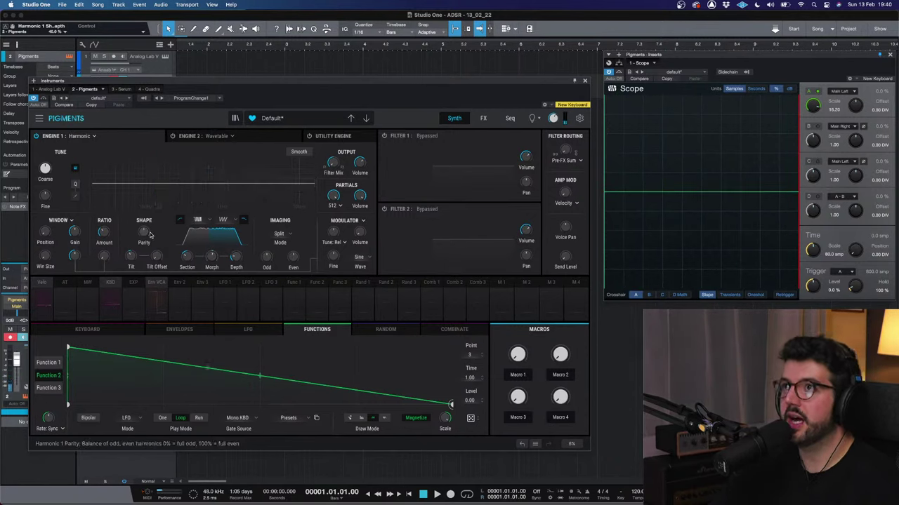
# Step: Vary Engine 1's Parity between odd and even harmonics and try the Tilt while watching the waveform
pyautogui.scroll(5, 153, 226)
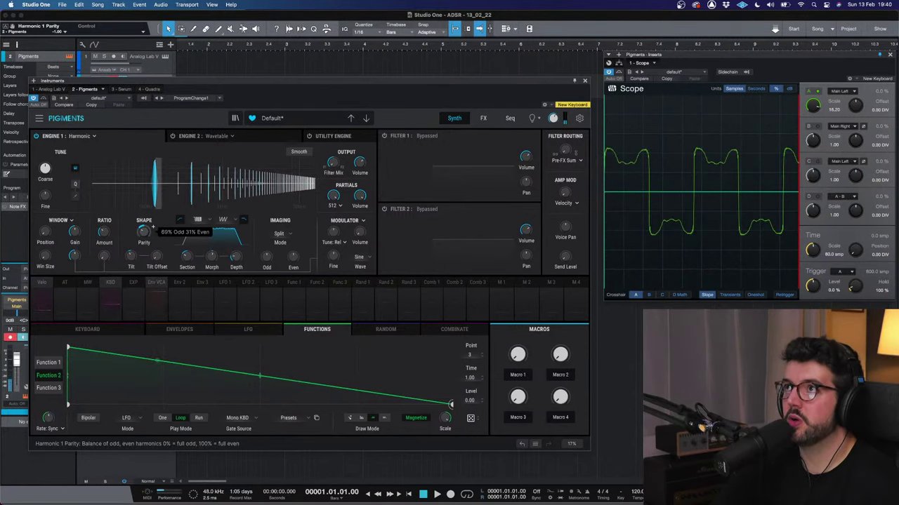
pyautogui.scroll(-3, 147, 232)
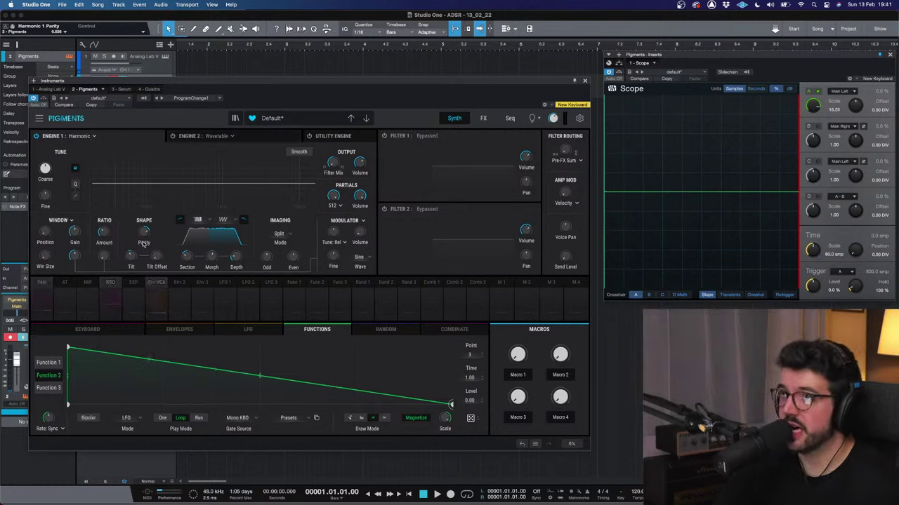
pyautogui.moveTo(150, 228)
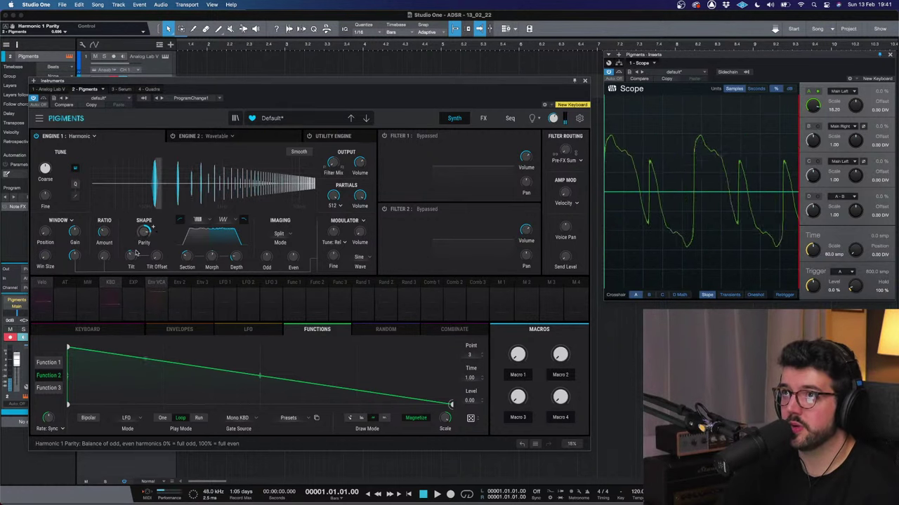
pyautogui.moveTo(132, 256); pyautogui.dragTo(140, 251)
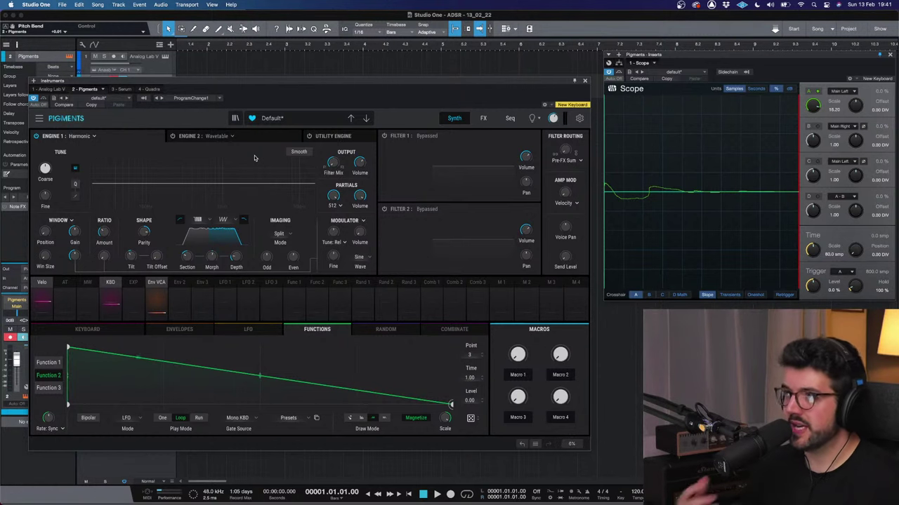
# Step: Re-enable Engine 2 and review Engine 1's available engine types, keeping Harmonic
pyautogui.click(249, 139)
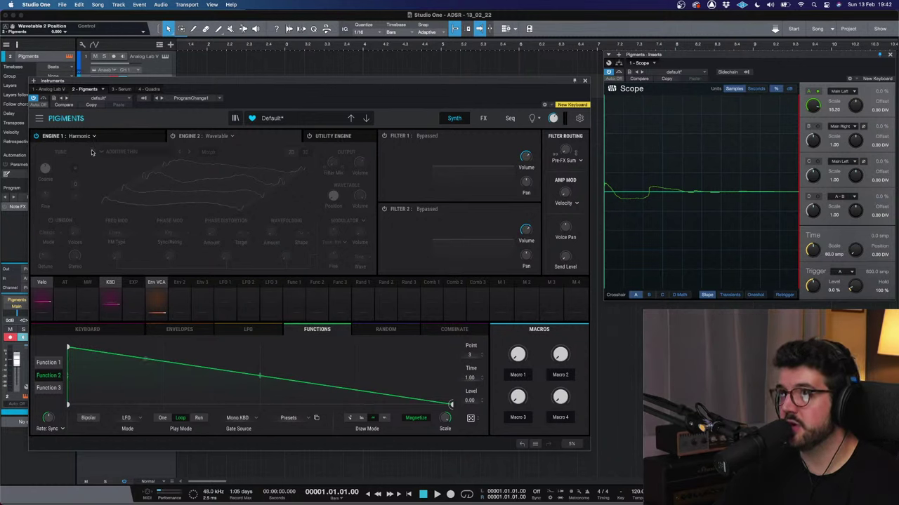
pyautogui.click(173, 137)
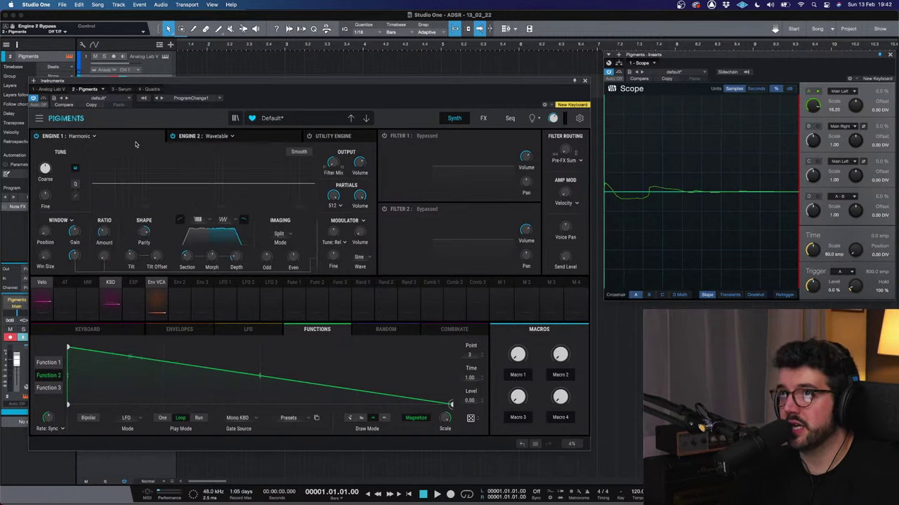
pyautogui.click(136, 144)
pyautogui.click(94, 137)
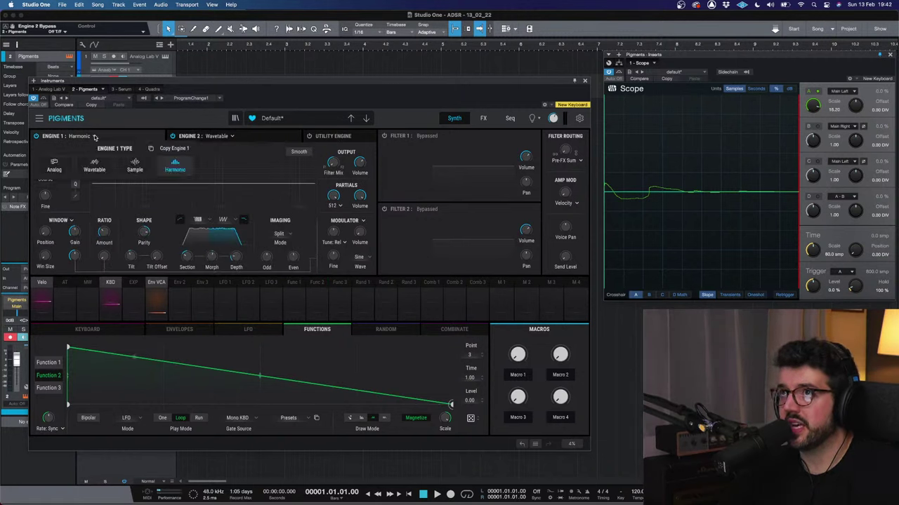
pyautogui.click(172, 166)
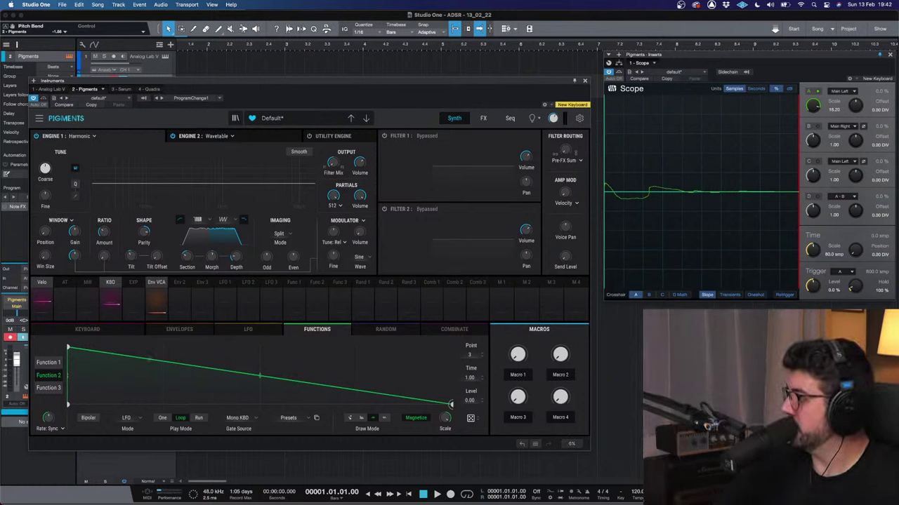
# Step: Switch away from Studio One and back, close the Scope window and reposition the Pigments window toward the middle
pyautogui.press('super+Tab')
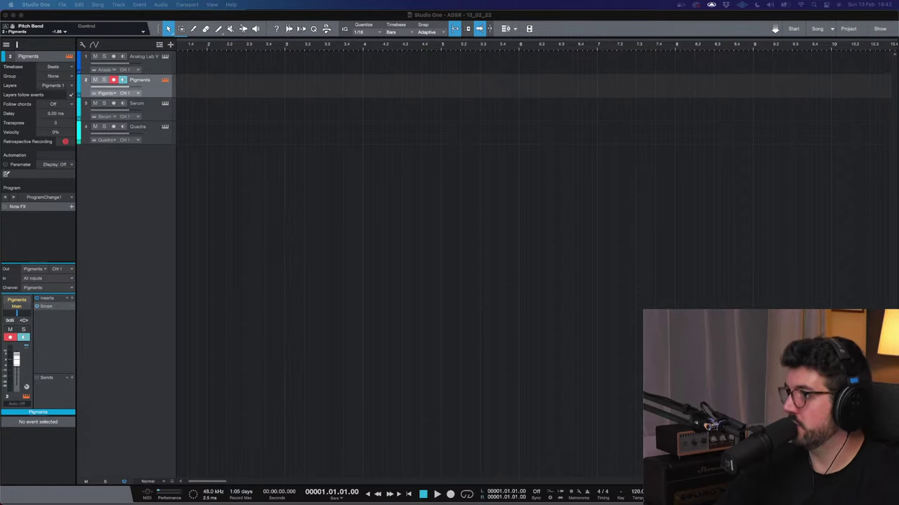
pyautogui.click(397, 313)
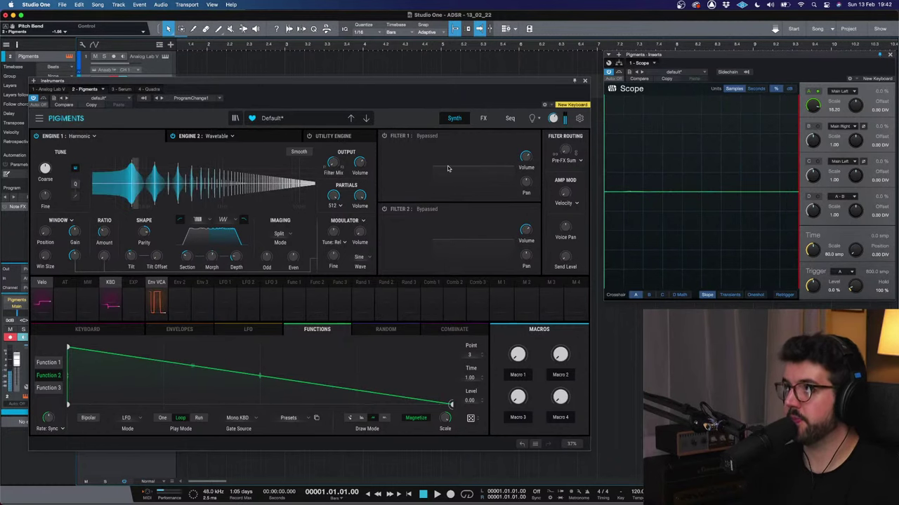
pyautogui.moveTo(455, 81); pyautogui.dragTo(490, 83)
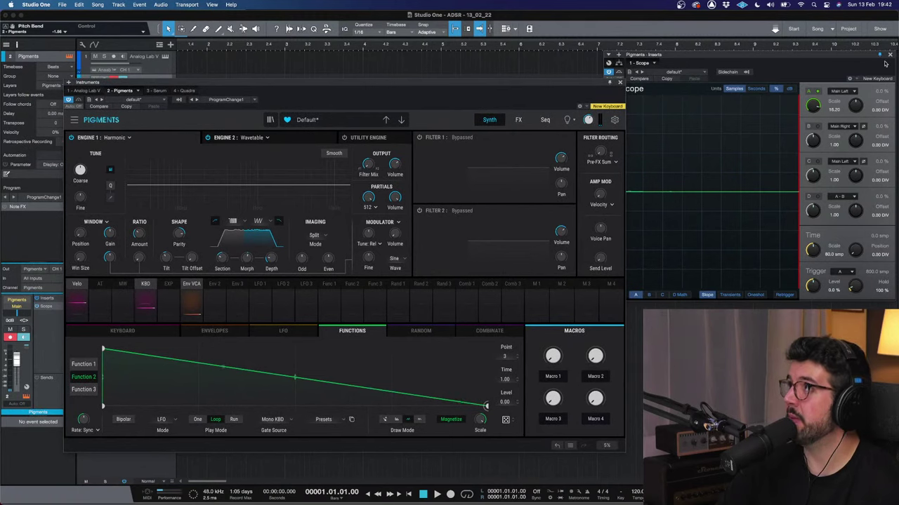
pyautogui.click(890, 54)
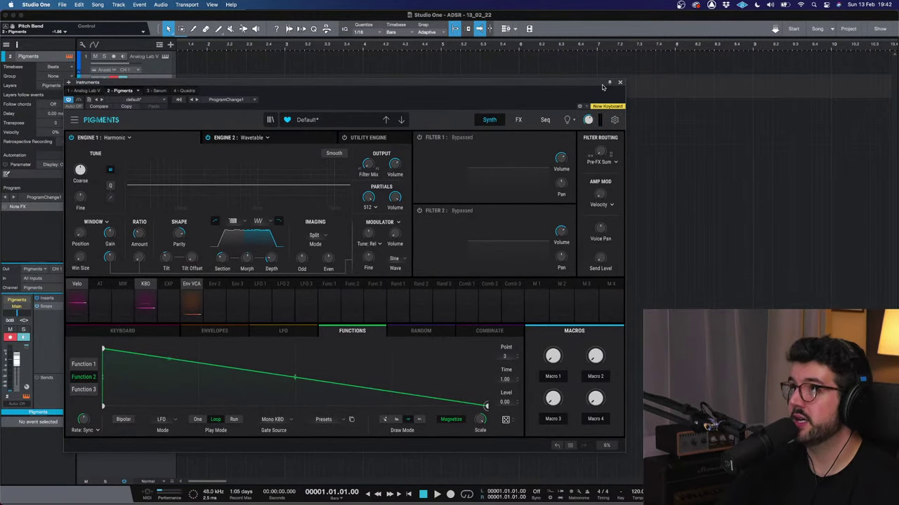
pyautogui.moveTo(586, 84); pyautogui.dragTo(640, 80)
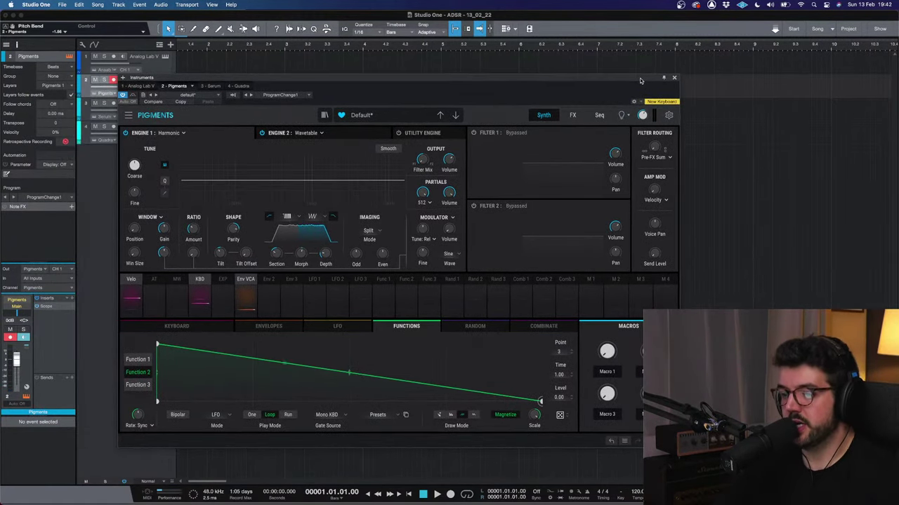
# Step: Change Engine 1's type to Wavetable and Engine 2's type to Sample
pyautogui.click(184, 134)
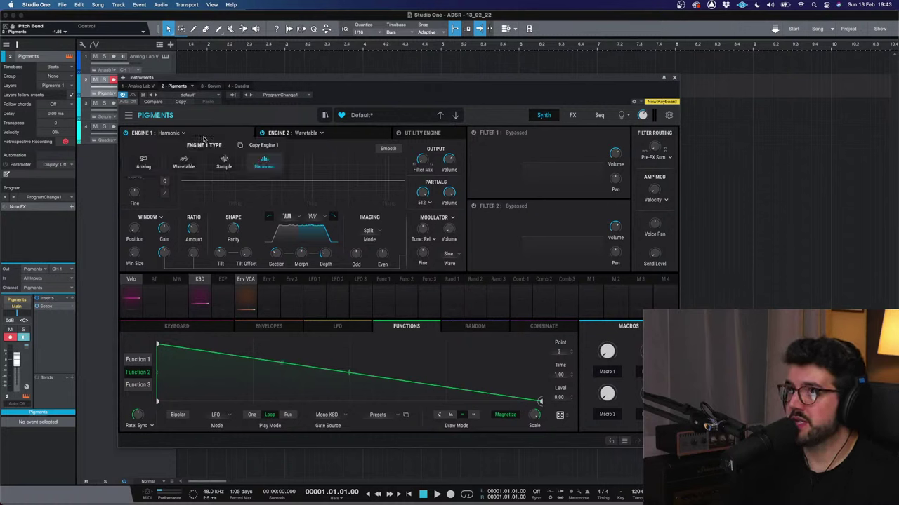
pyautogui.click(184, 162)
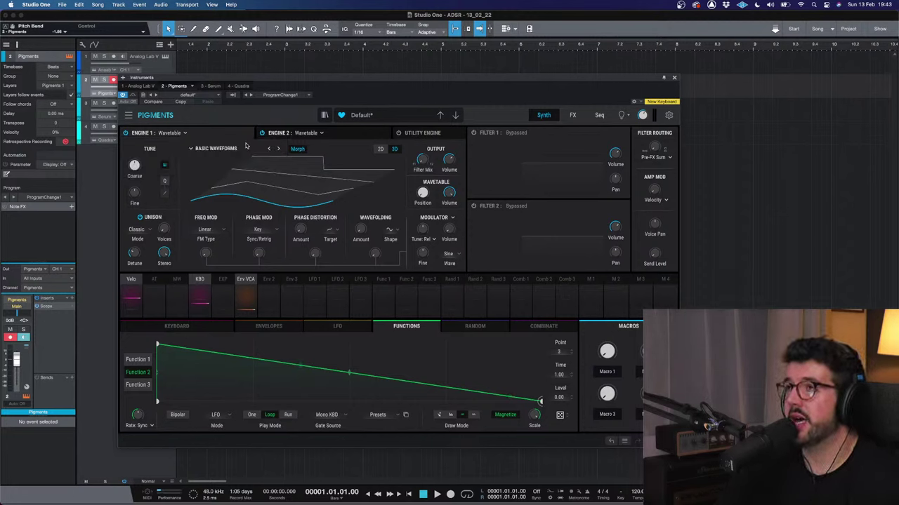
pyautogui.click(334, 138)
pyautogui.click(314, 132)
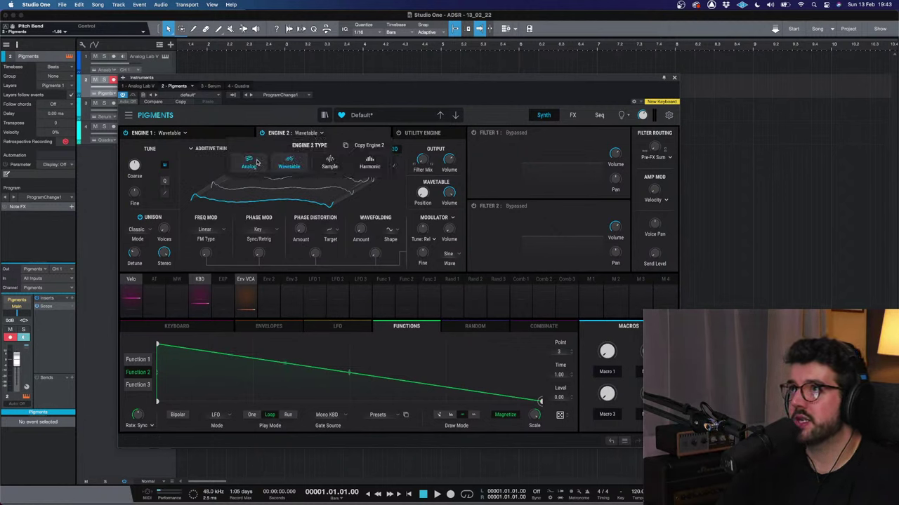
pyautogui.click(329, 161)
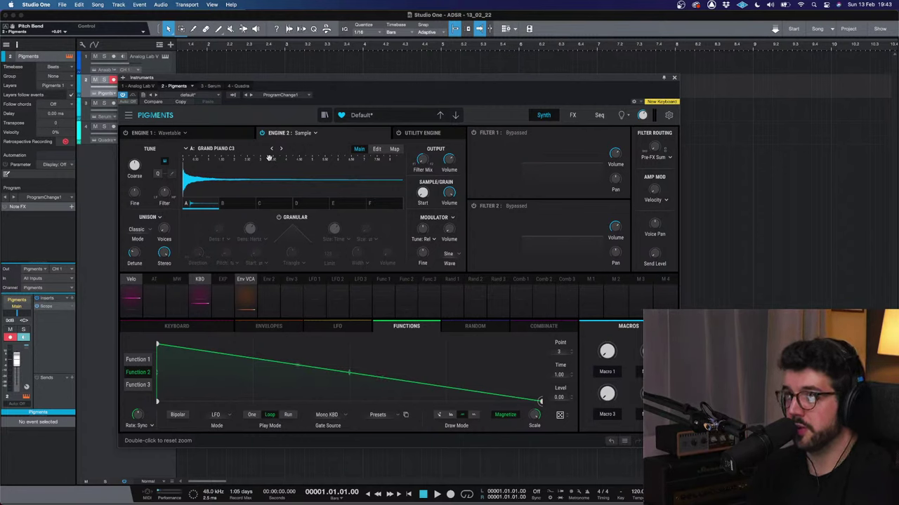
# Step: Review Engine 2's type choices, keeping Sample with Grand Piano C3, and enable its Granular section
pyautogui.click(316, 134)
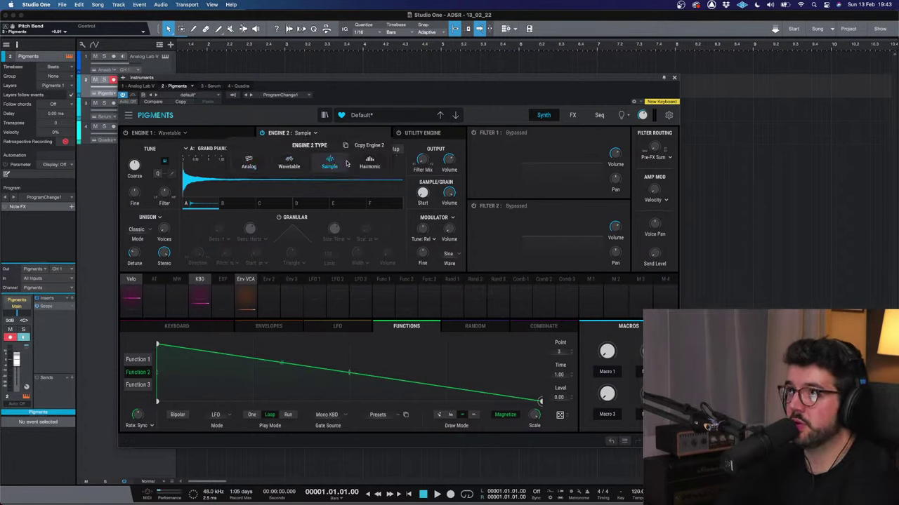
pyautogui.click(316, 134)
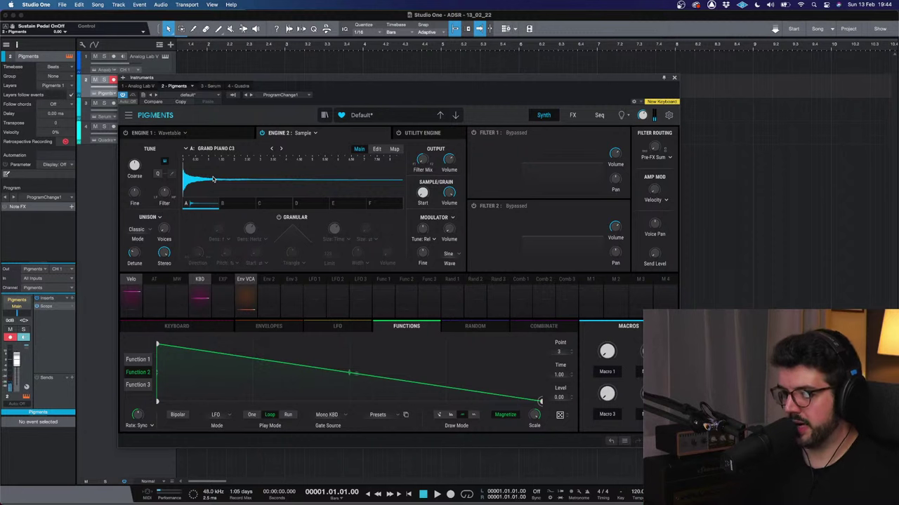
pyautogui.click(280, 217)
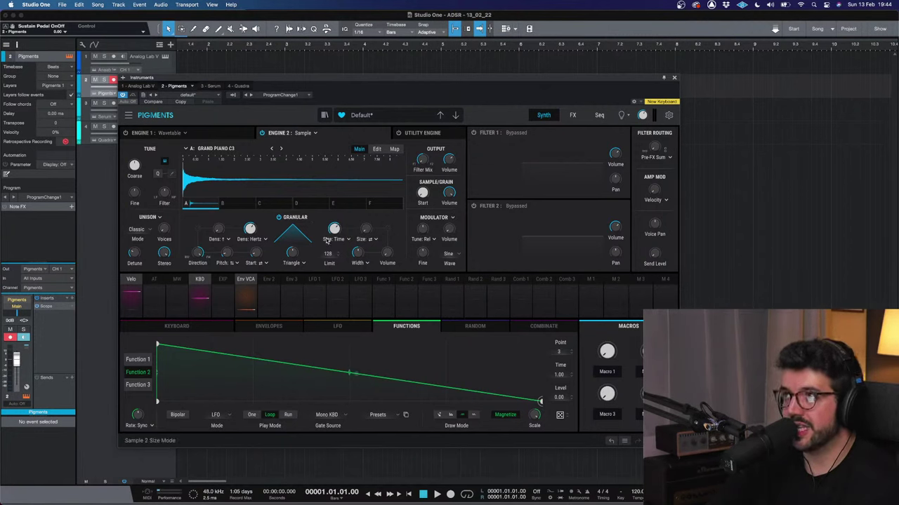
# Step: Load the Ballaphone sample into Engine 2's slot A and compare it with the Granular section off and back on
pyautogui.moveTo(333, 230)
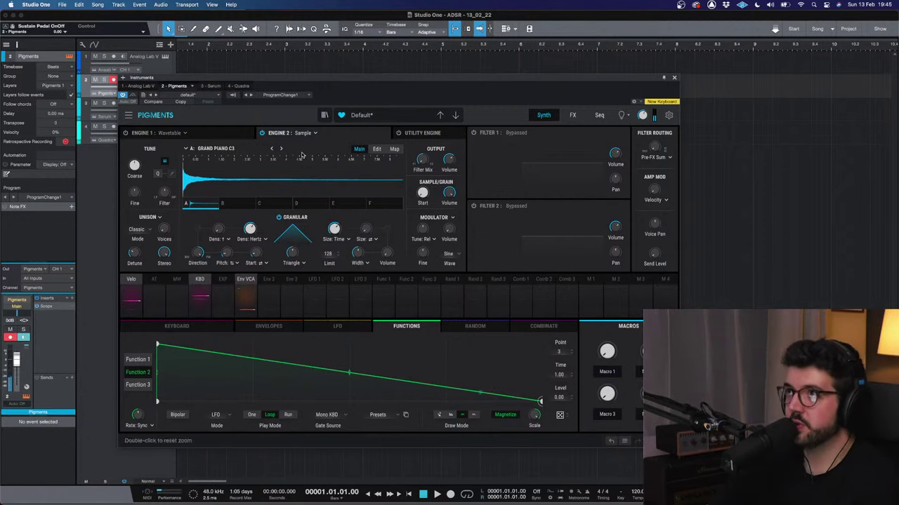
pyautogui.click(280, 148)
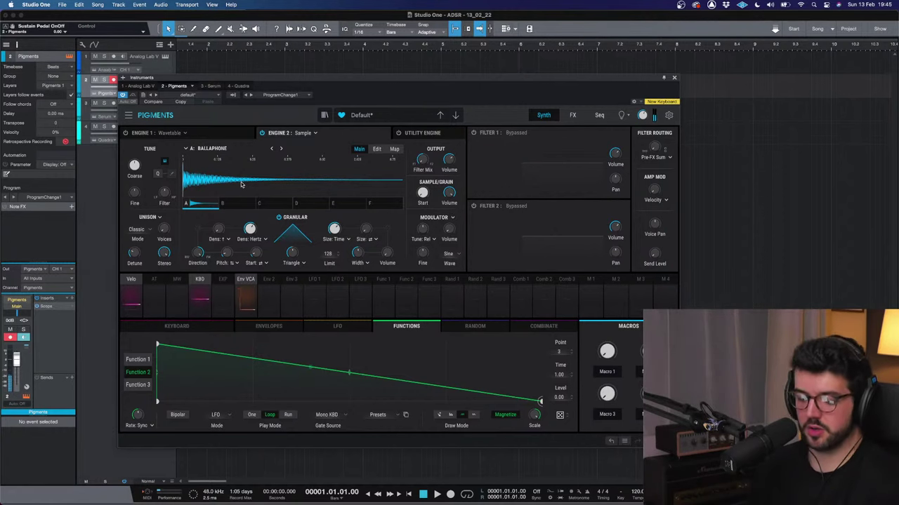
pyautogui.click(279, 218)
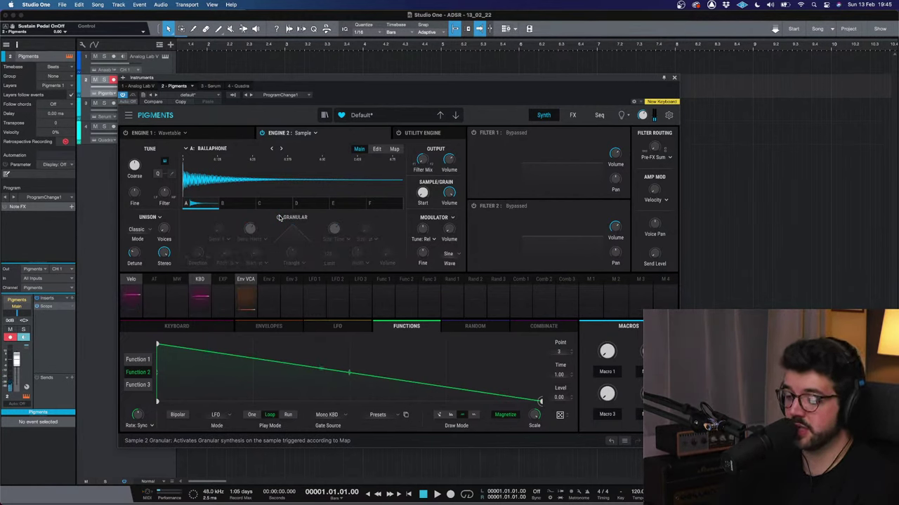
pyautogui.click(279, 217)
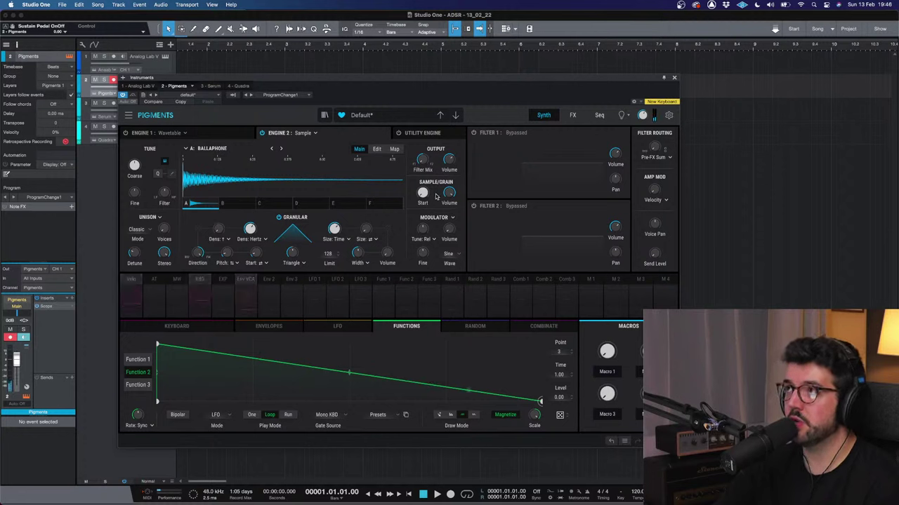
# Step: Sweep Engine 2's grain size down to 1 ms and back up to about 288 ms
pyautogui.moveTo(338, 230)
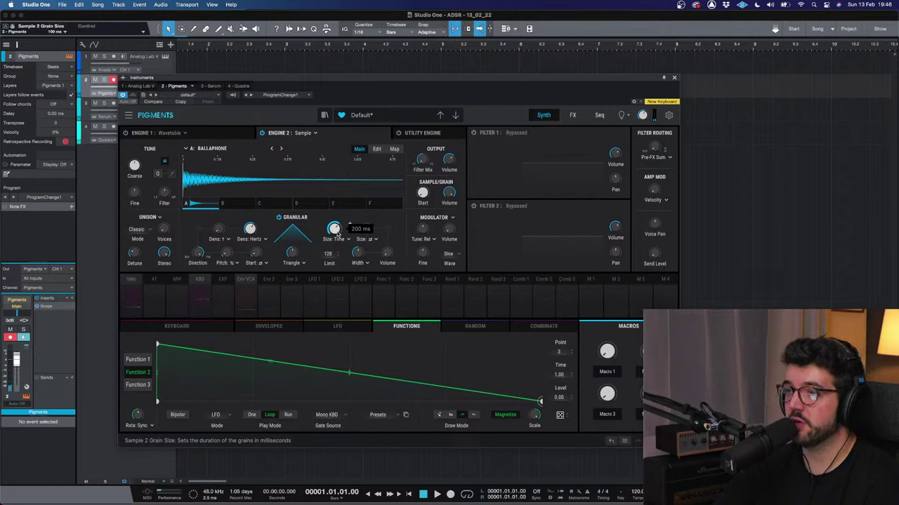
pyautogui.scroll(-10, 349, 224)
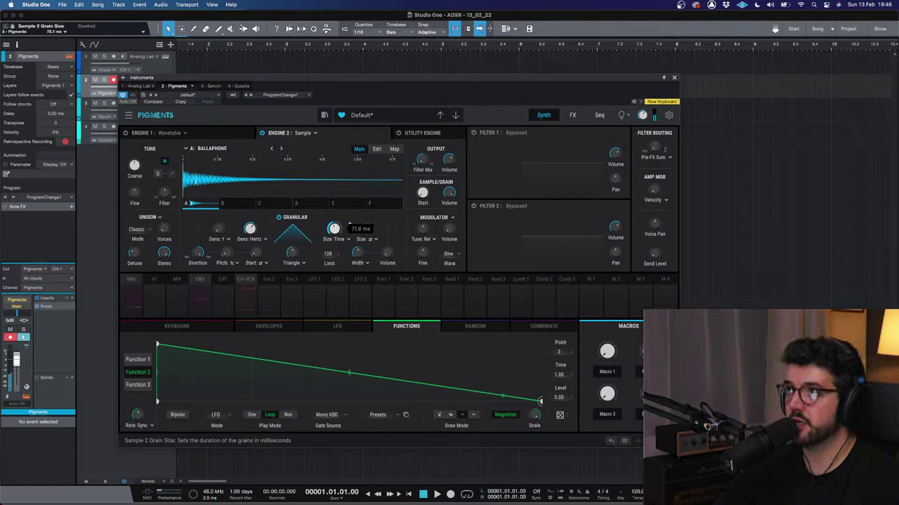
pyautogui.scroll(-3, 349, 223)
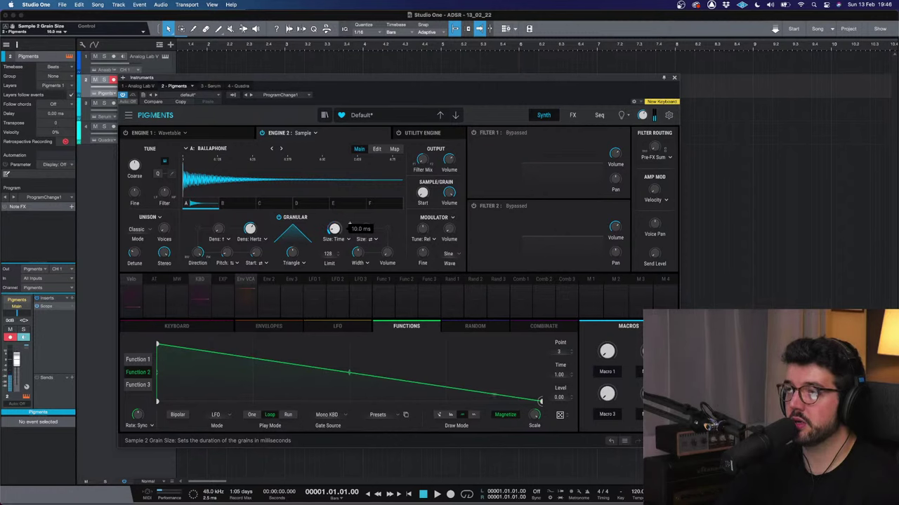
pyautogui.scroll(-4, 349, 224)
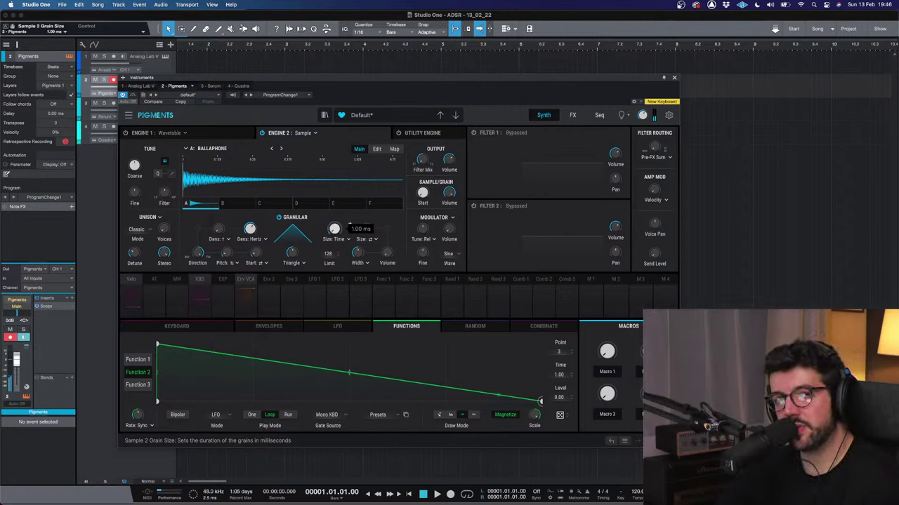
pyautogui.scroll(12, 349, 224)
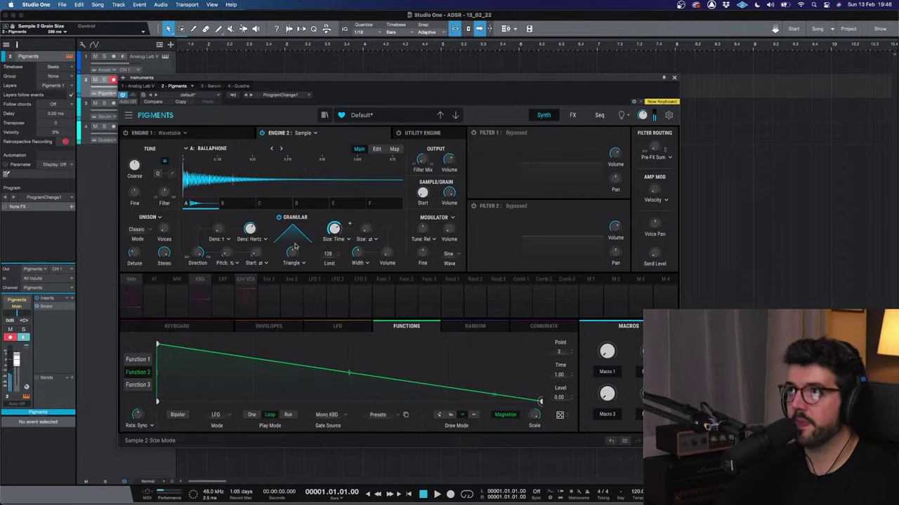
# Step: Review the grain density types, keeping Hertz, and sweep the density down to about 1.2 Hz and slightly back up
pyautogui.moveTo(266, 230)
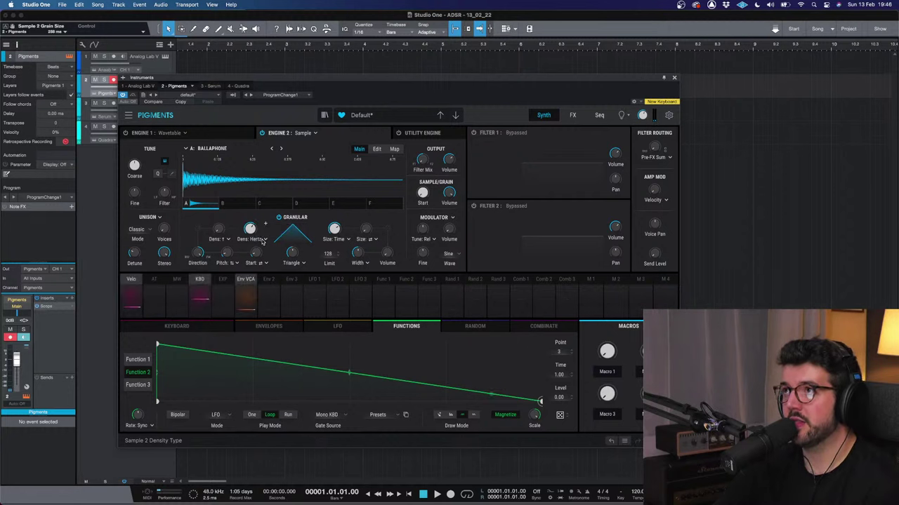
pyautogui.click(262, 240)
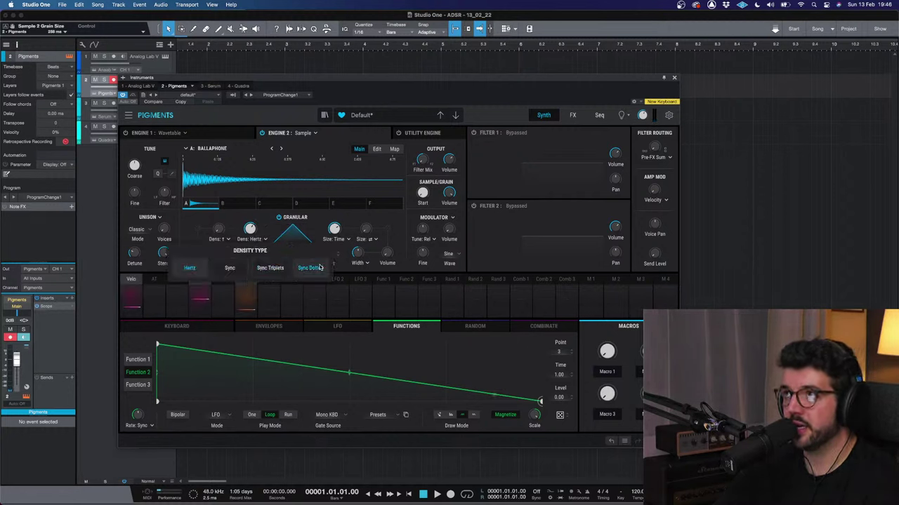
pyautogui.click(251, 230)
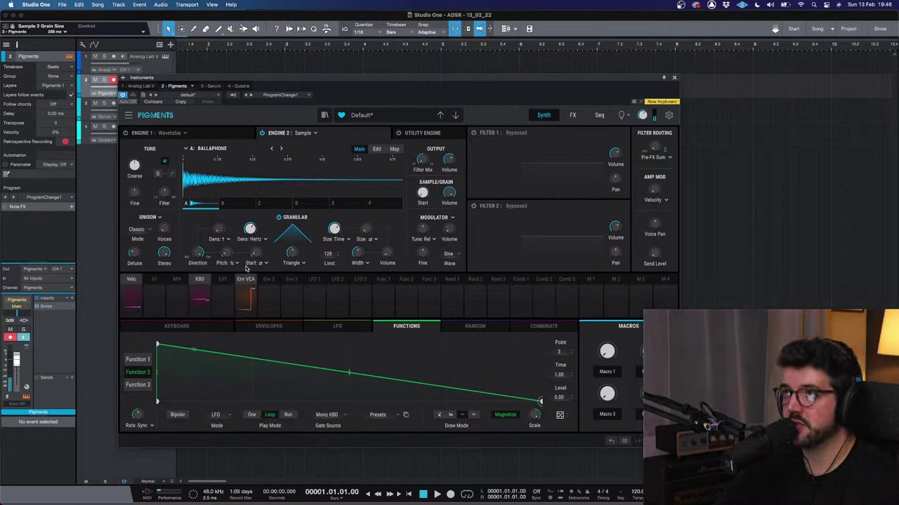
pyautogui.moveTo(266, 224)
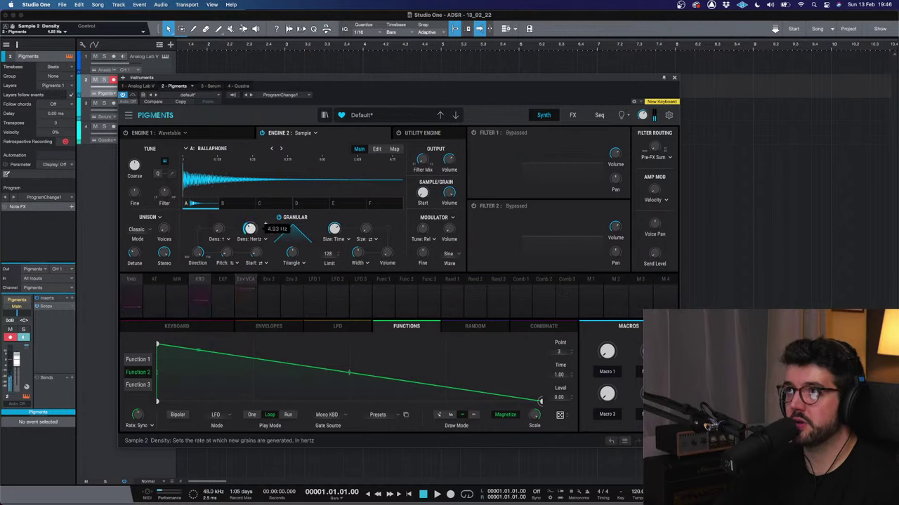
pyautogui.scroll(-3, 266, 225)
pyautogui.scroll(-2, 266, 224)
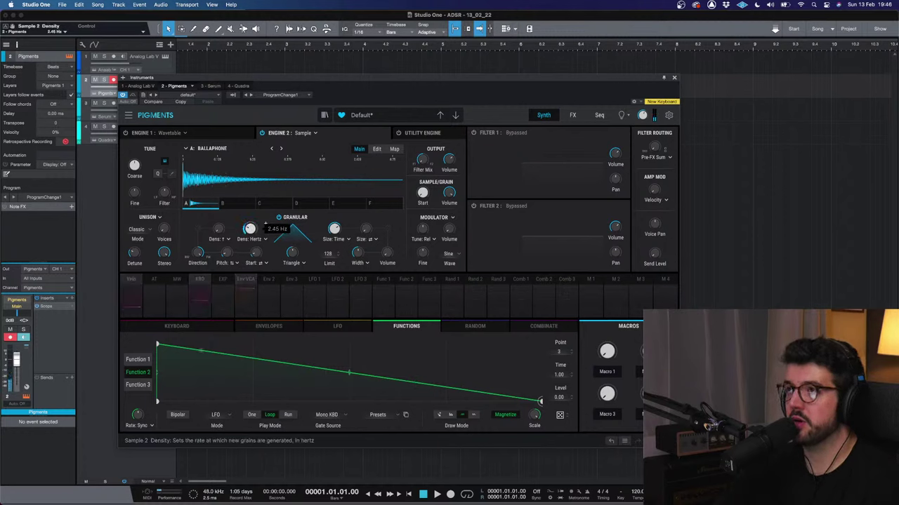
pyautogui.scroll(-4, 265, 224)
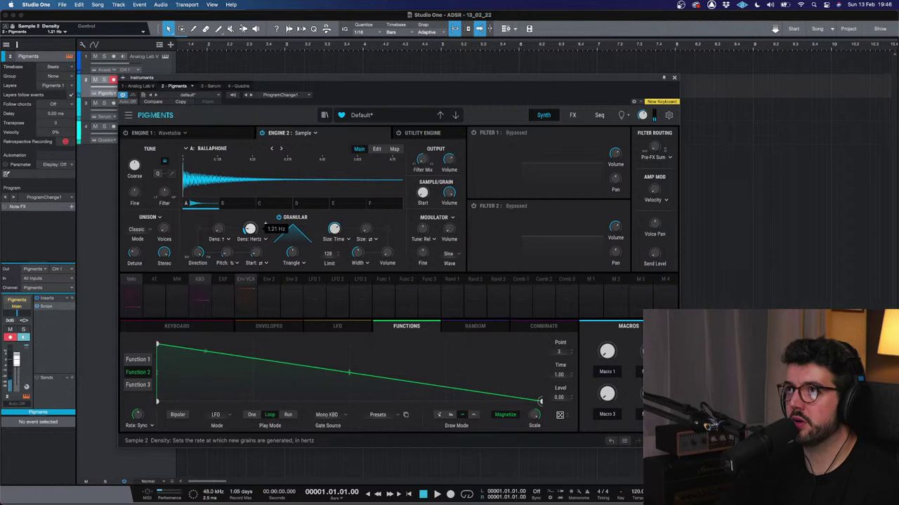
pyautogui.scroll(3, 265, 224)
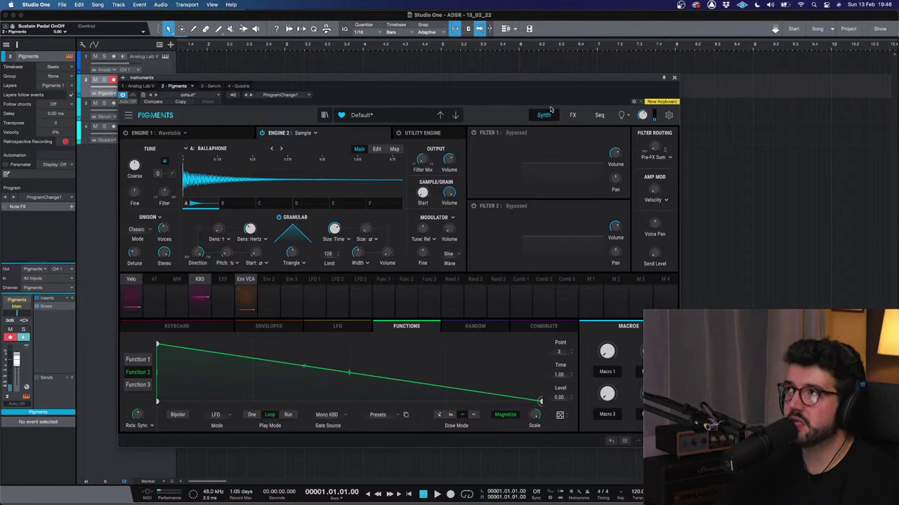
# Step: Raise the Dry/Wet of the reverb in FX A to about 58% and return to the synth view
pyautogui.click(571, 115)
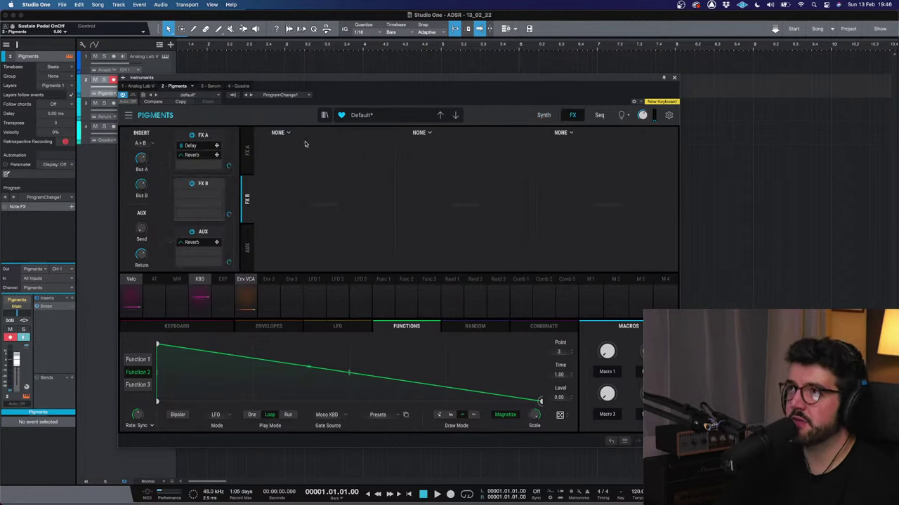
pyautogui.click(246, 150)
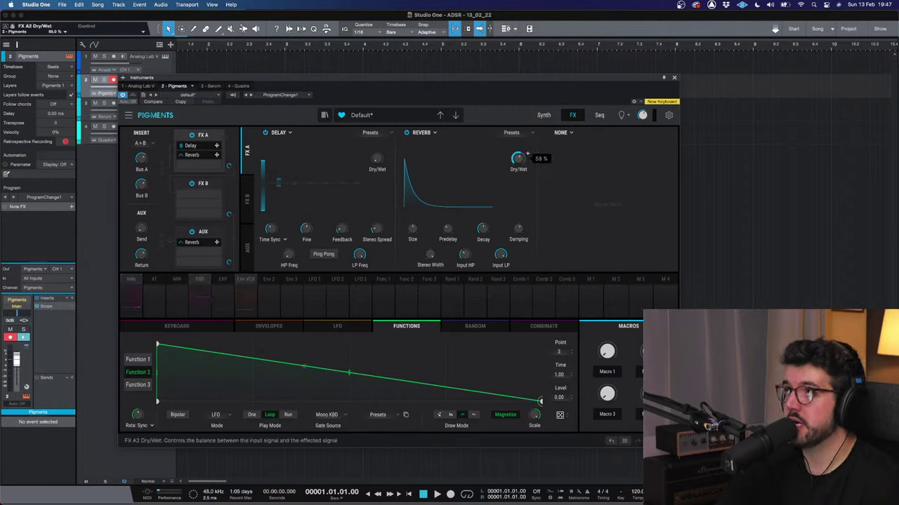
pyautogui.click(542, 116)
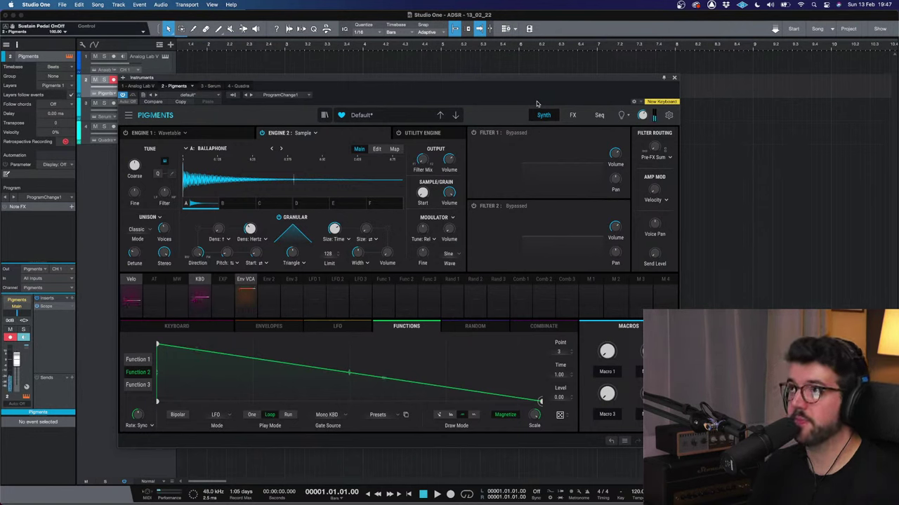
# Step: Shorten Engine 2's grain size to about 97 ms
pyautogui.moveTo(450, 195)
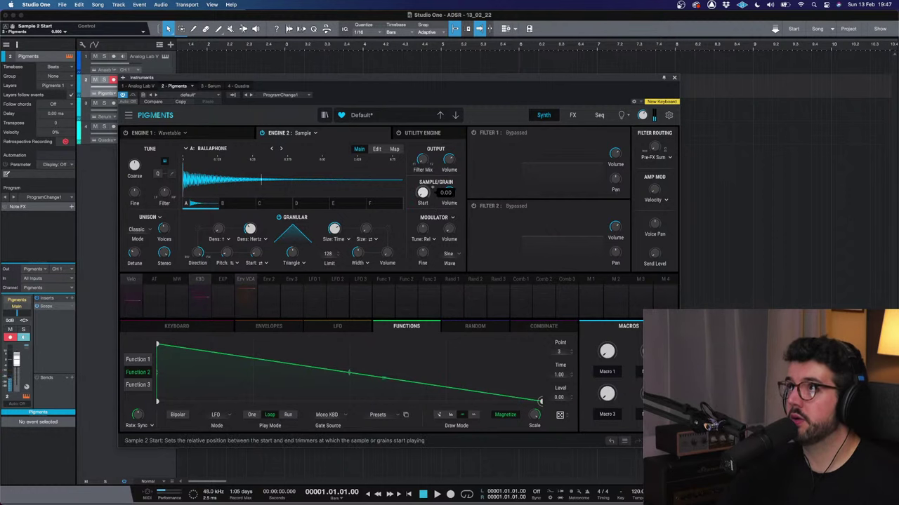
pyautogui.moveTo(428, 157)
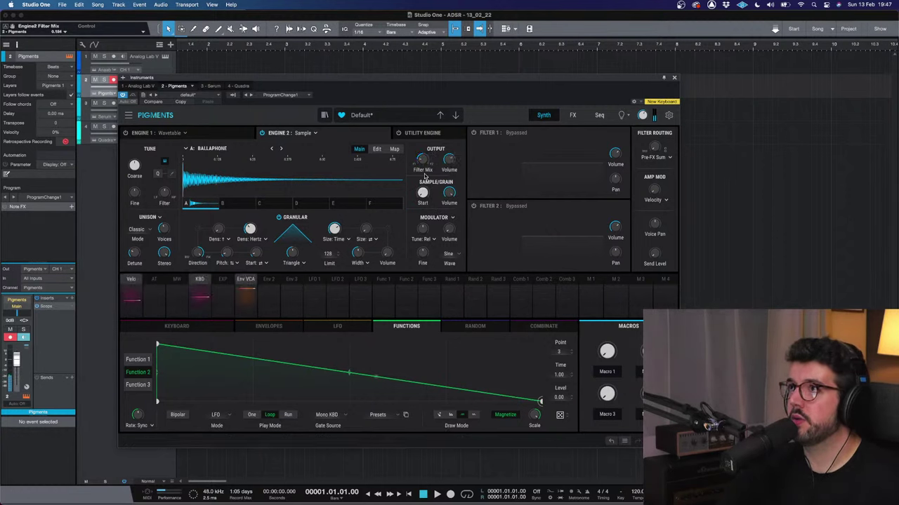
pyautogui.moveTo(349, 224)
pyautogui.scroll(-5, 349, 223)
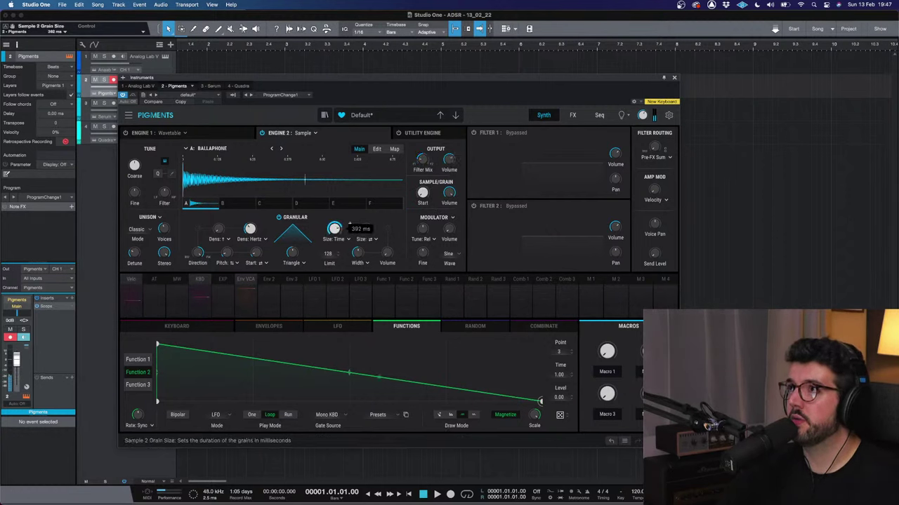
pyautogui.scroll(-1, 349, 223)
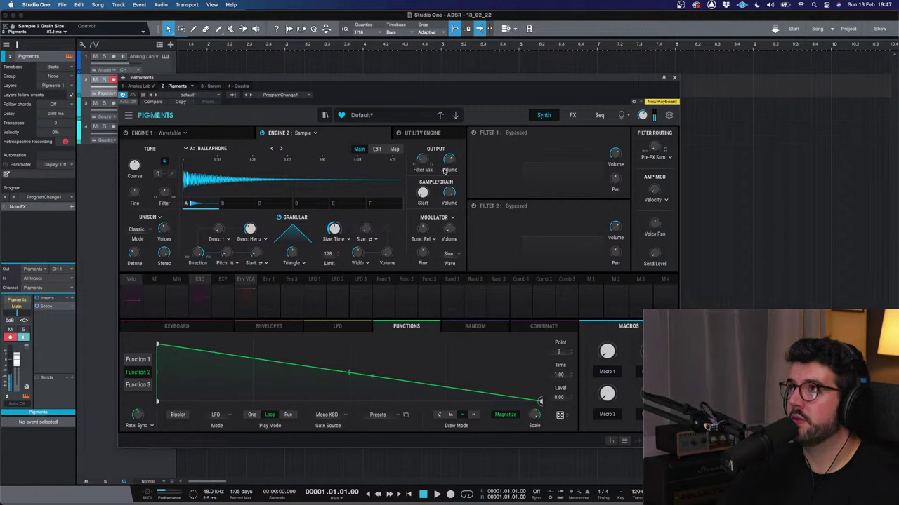
# Step: Enable Engine 1 with its wavetable position at about 0.66, and enable Filter 1 with its MultiMode cutoff lowered
pyautogui.click(217, 135)
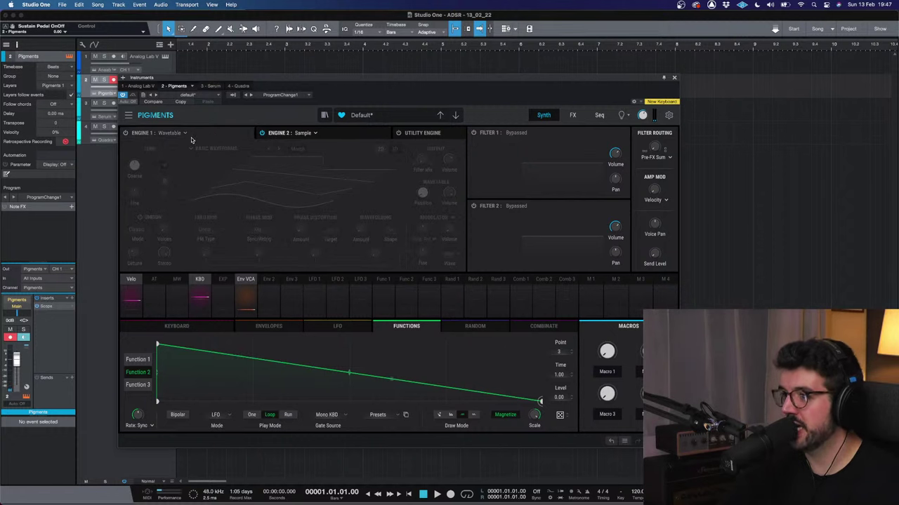
pyautogui.click(125, 133)
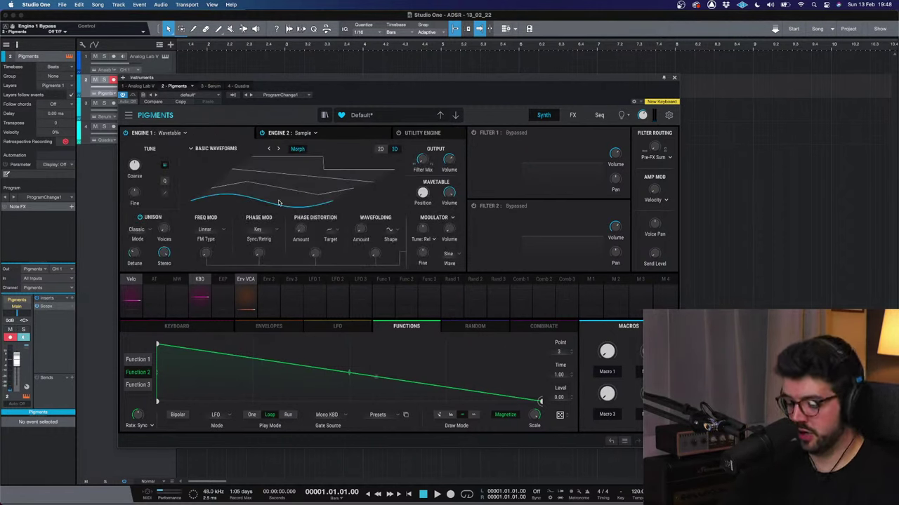
pyautogui.moveTo(278, 203); pyautogui.dragTo(278, 165)
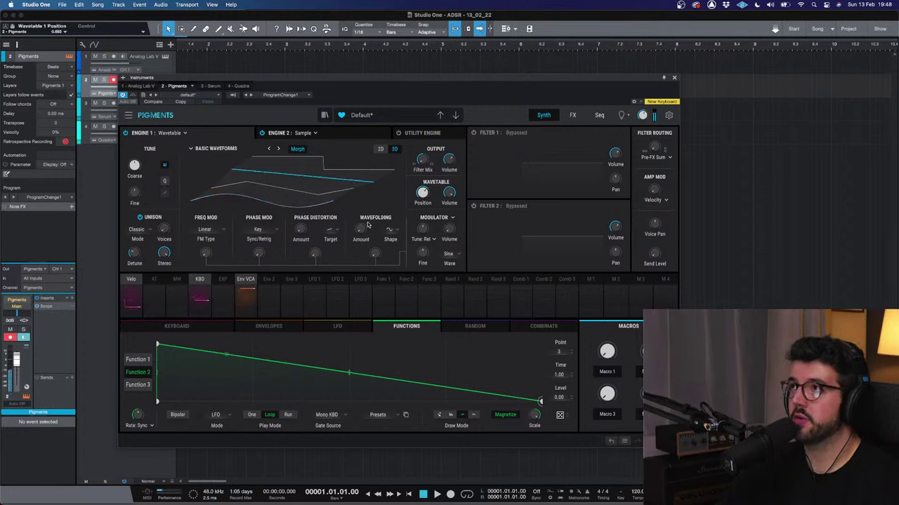
pyautogui.click(474, 132)
pyautogui.moveTo(483, 154); pyautogui.dragTo(483, 169)
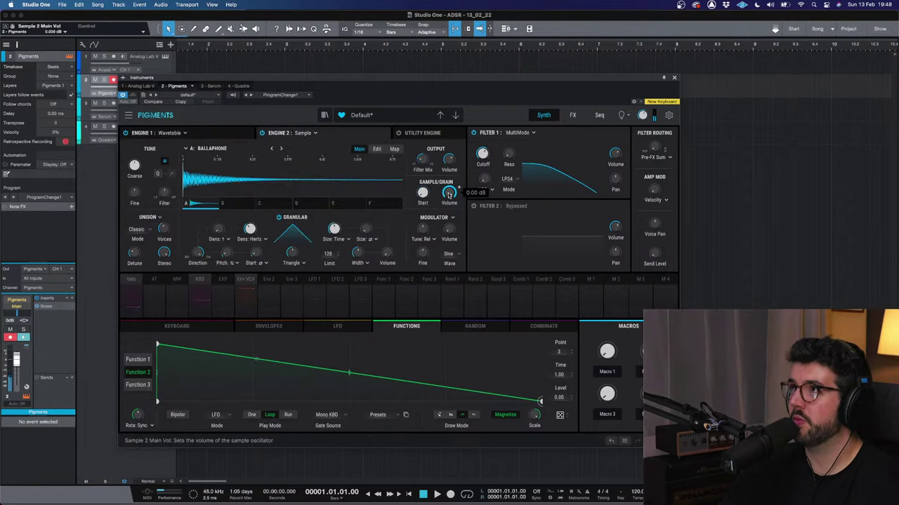
# Step: Raise Engine 2's output volume to about 7.92 dB and its coarse tuning to 12 semitones
pyautogui.moveTo(448, 160); pyautogui.dragTo(449, 153)
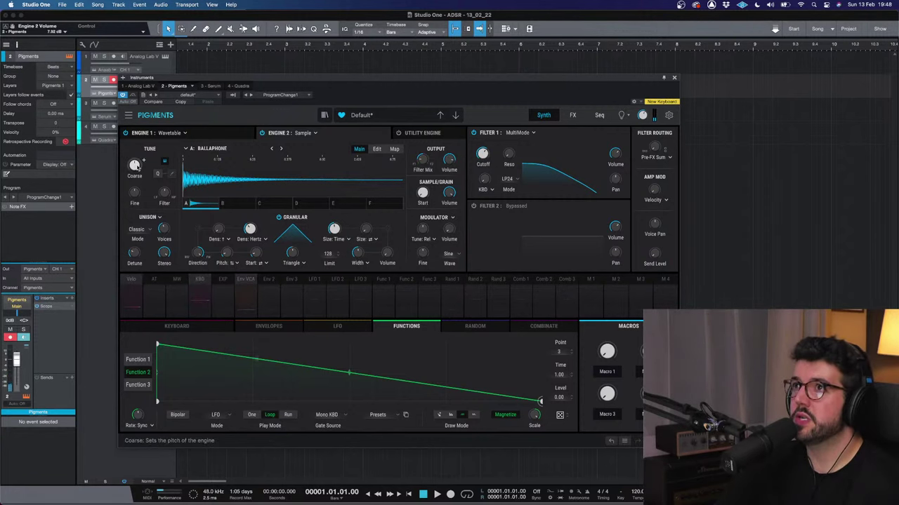
pyautogui.moveTo(138, 163); pyautogui.dragTo(144, 159)
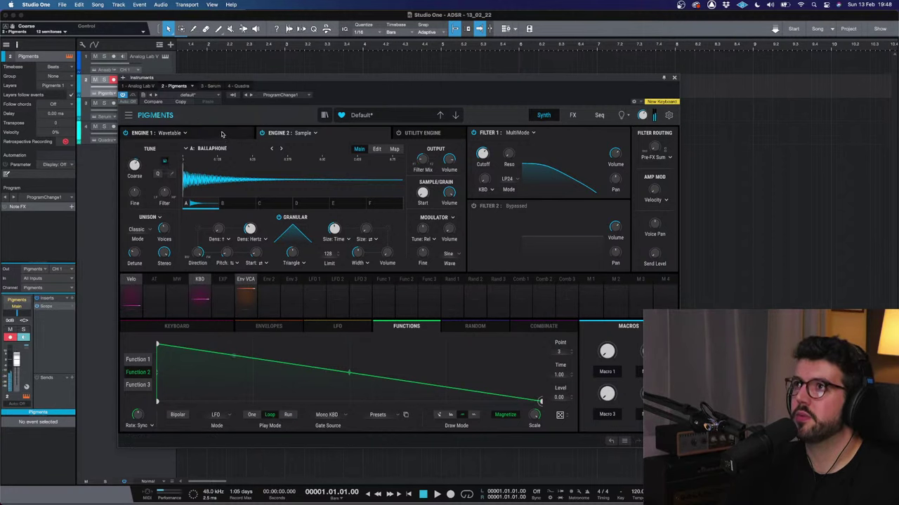
# Step: Lower Engine 1's wavetable position to about 0.21
pyautogui.click(222, 135)
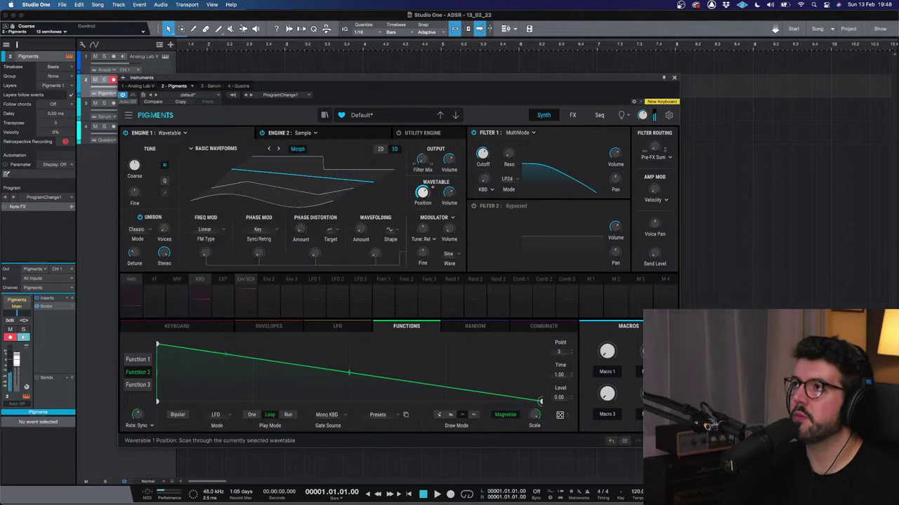
pyautogui.moveTo(430, 188); pyautogui.dragTo(430, 194)
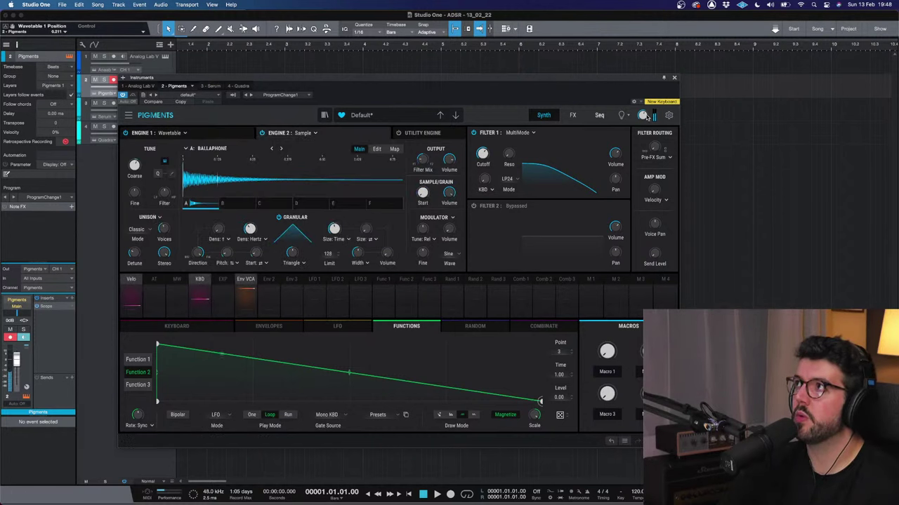
# Step: Add a Multiband effect to the third FX A slot with its amount at about 36%, and return to the synth view
pyautogui.click(573, 115)
pyautogui.click(560, 133)
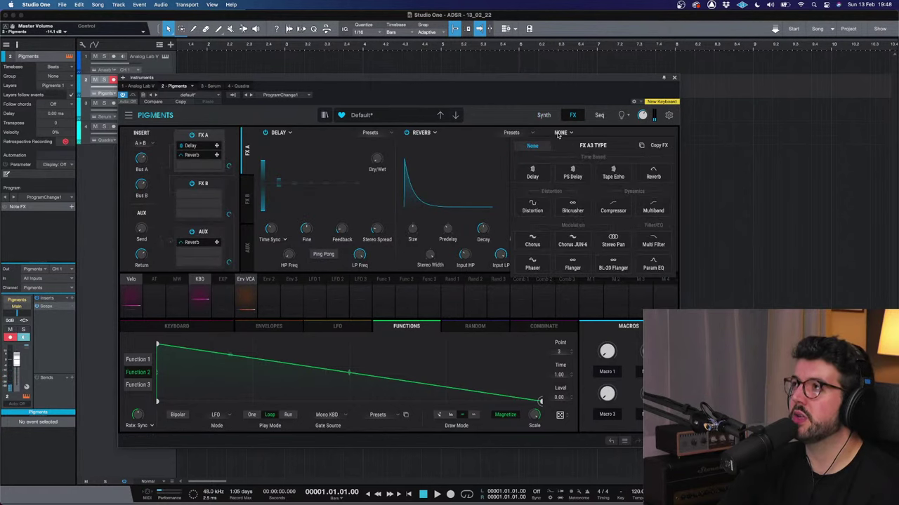
pyautogui.click(652, 214)
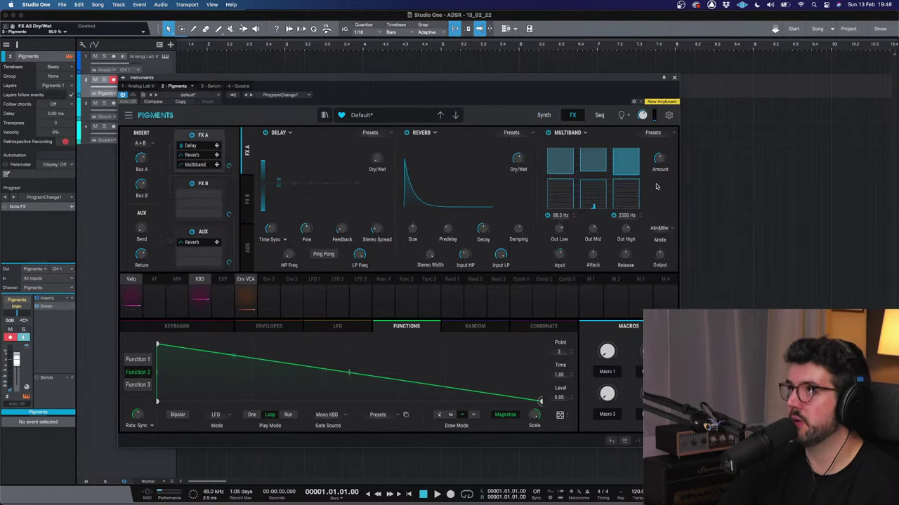
pyautogui.moveTo(668, 155)
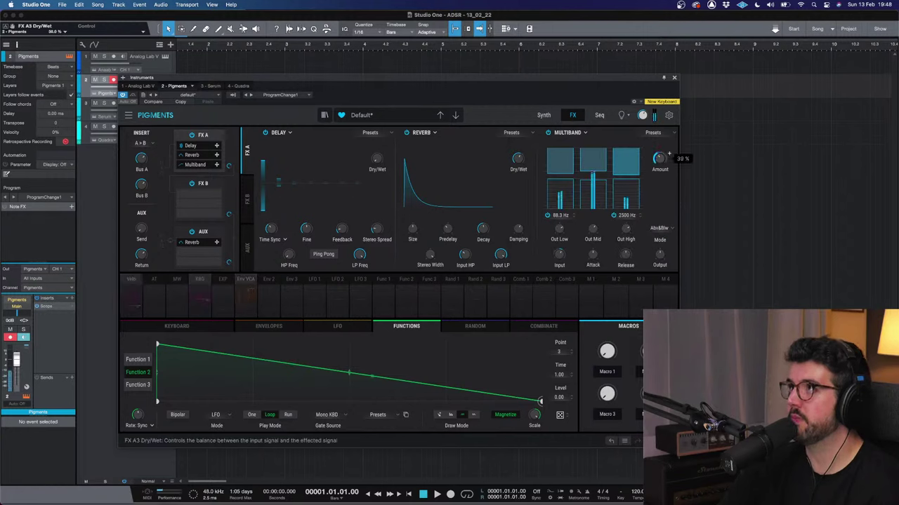
pyautogui.click(543, 115)
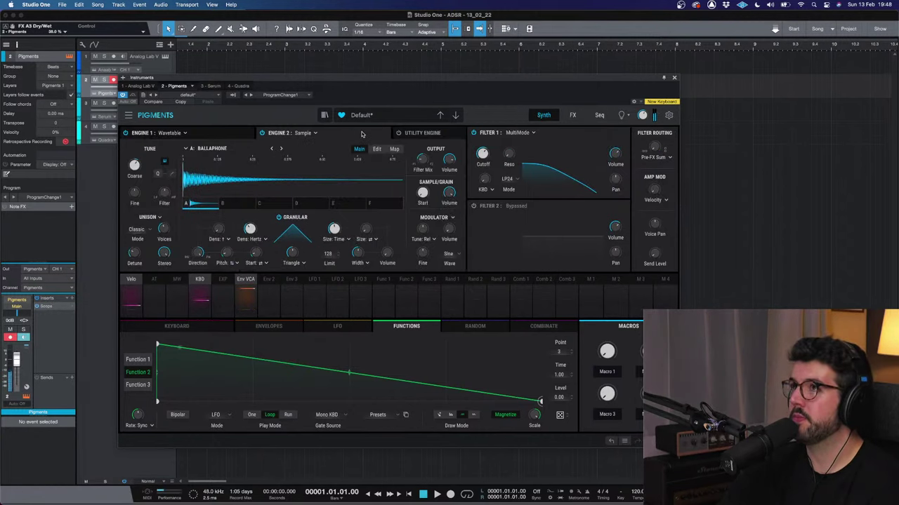
# Step: Set Engine 1's wavetable volume to about -20 dB and return to Engine 2
pyautogui.click(238, 134)
pyautogui.moveTo(425, 193)
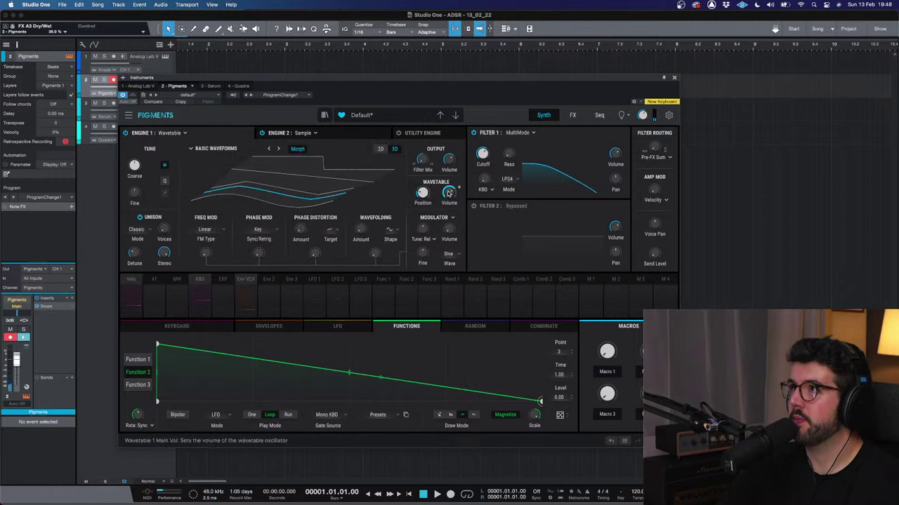
pyautogui.moveTo(458, 187)
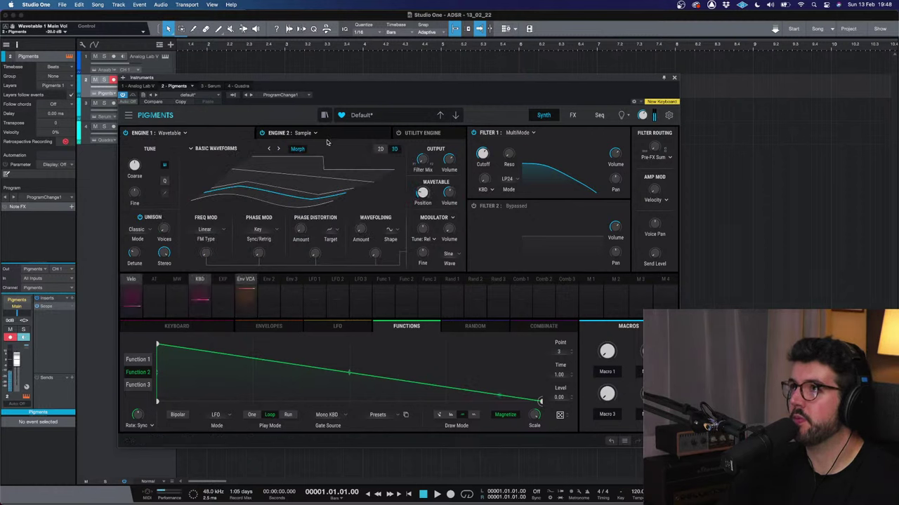
pyautogui.click(363, 133)
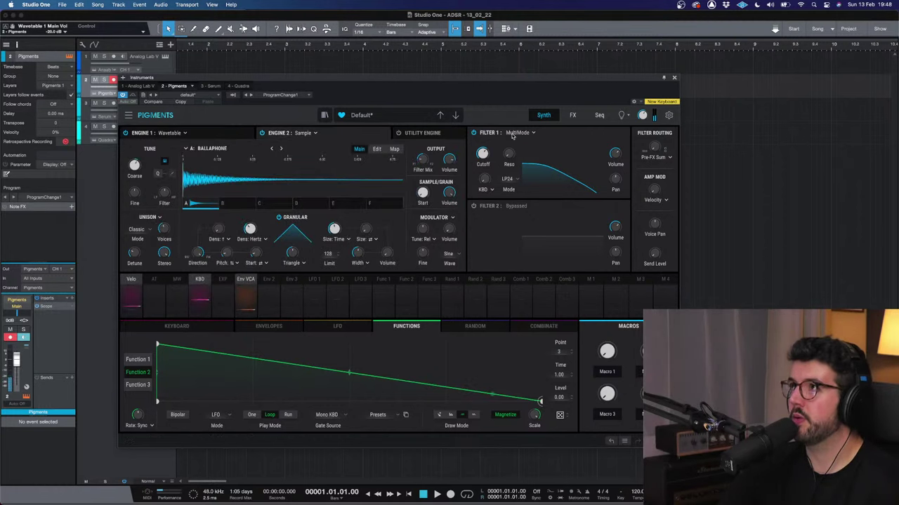
# Step: Switch Filter 1's MultiMode filter to HP12 and adjust its cutoff
pyautogui.click(509, 180)
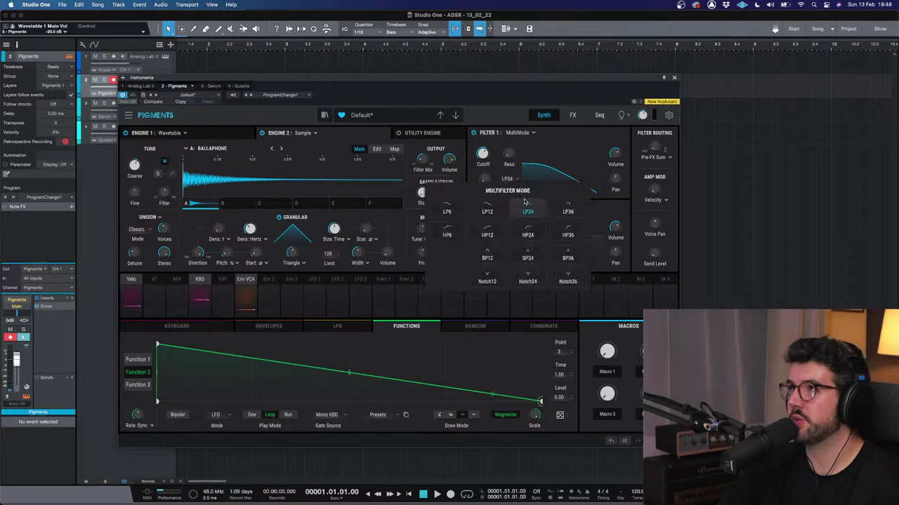
pyautogui.click(487, 234)
pyautogui.moveTo(485, 156); pyautogui.dragTo(493, 147)
# Step: Sweep Engine 2's grain density up to 250 Hz and down to about 2.31 Hz, and lower Filter 1's cutoff to about 196 Hz
pyautogui.moveTo(265, 225)
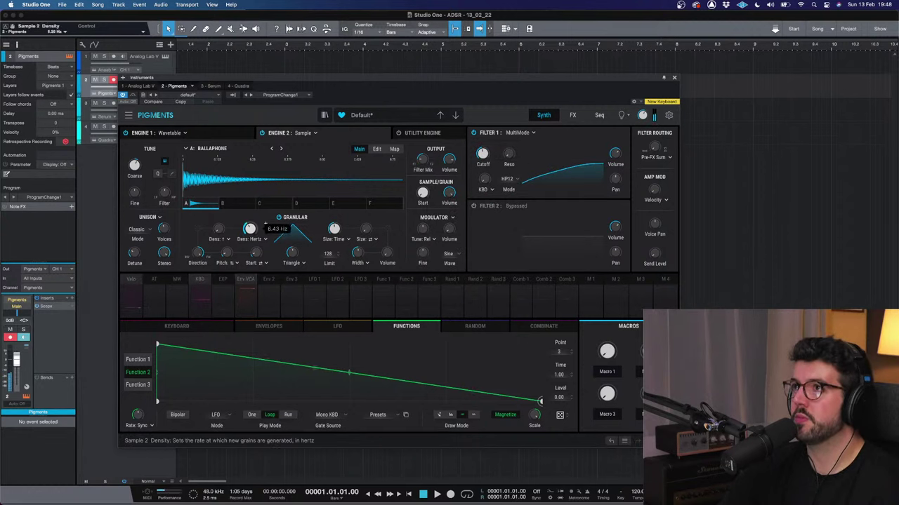
pyautogui.scroll(-6, 266, 224)
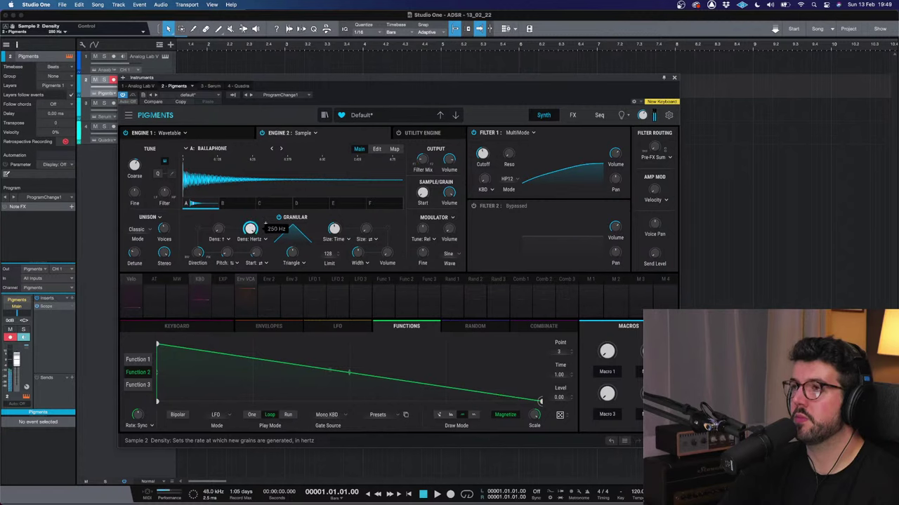
pyautogui.scroll(-2, 265, 224)
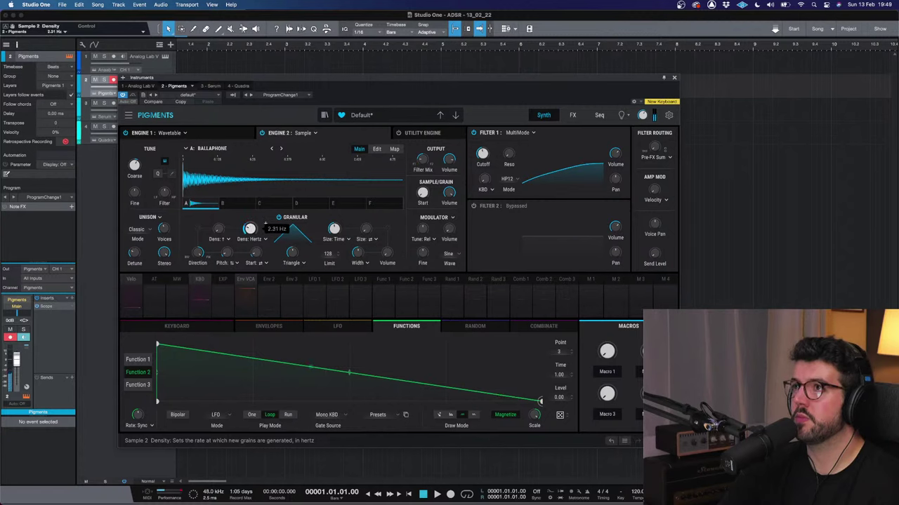
pyautogui.scroll(1, 265, 225)
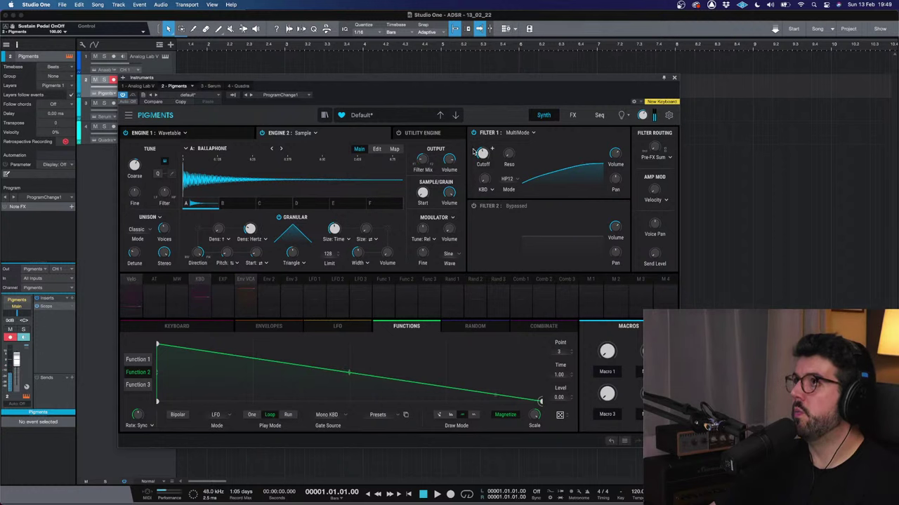
pyautogui.moveTo(482, 155); pyautogui.dragTo(491, 149)
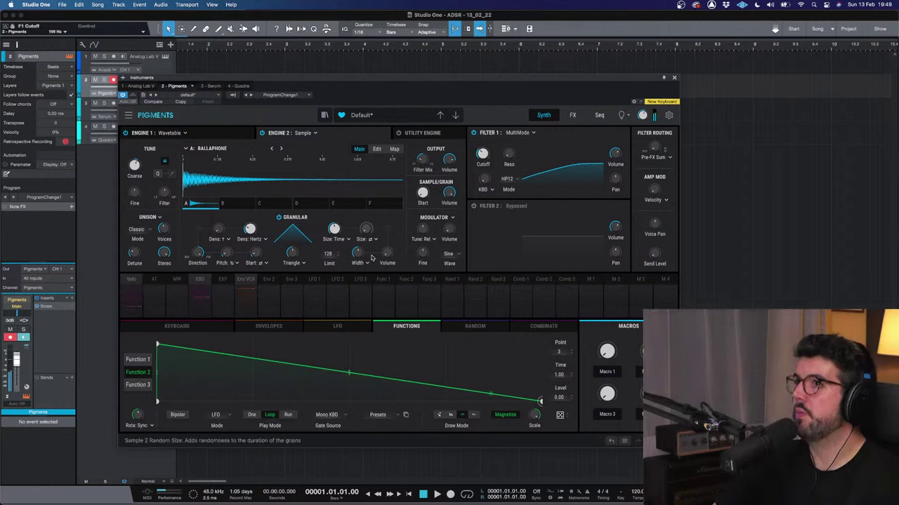
# Step: Modulate Engine 2's grain density by 0.48 with Function 2, shaped as a triangle peaking at time 0.500 with a 2/1 rate
pyautogui.click(403, 280)
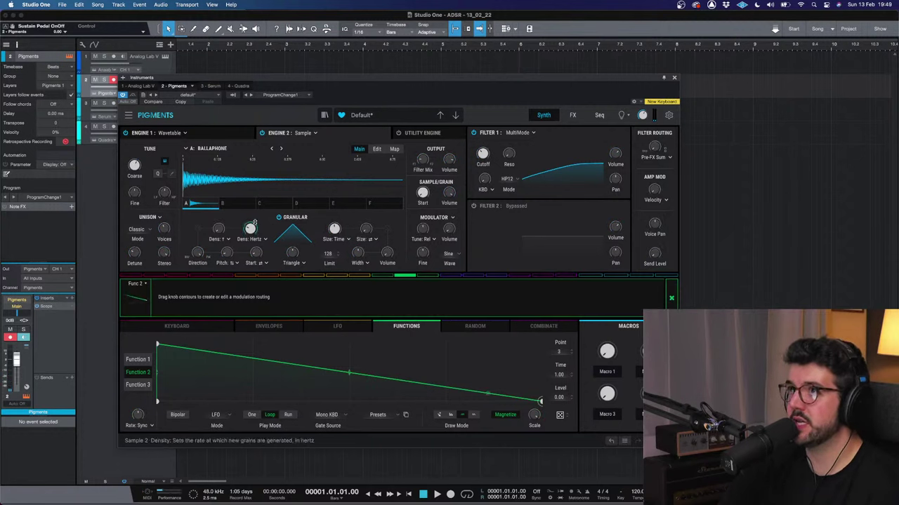
pyautogui.moveTo(251, 223); pyautogui.dragTo(248, 217)
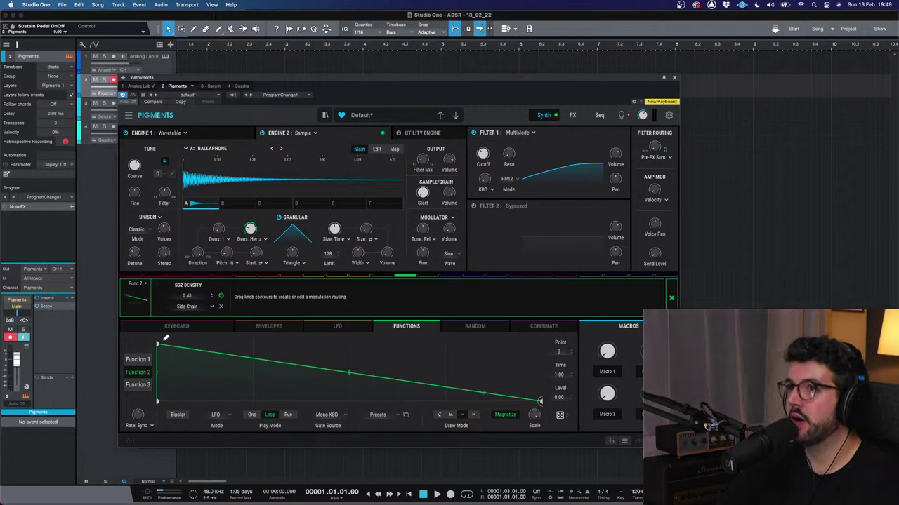
pyautogui.moveTo(160, 344); pyautogui.dragTo(349, 344)
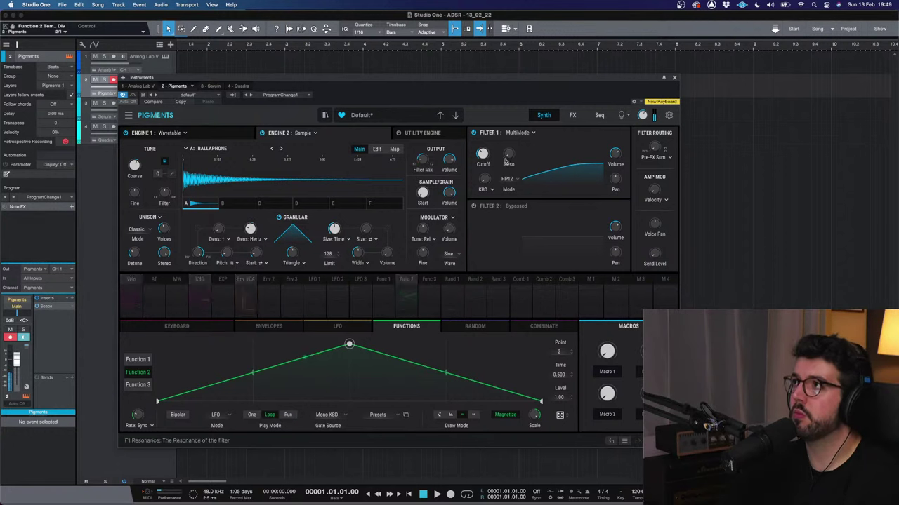
# Step: Raise Filter 1's cutoff to about 294 Hz, and view the Utility Engine before returning to Engine 2
pyautogui.moveTo(492, 149); pyautogui.dragTo(491, 144)
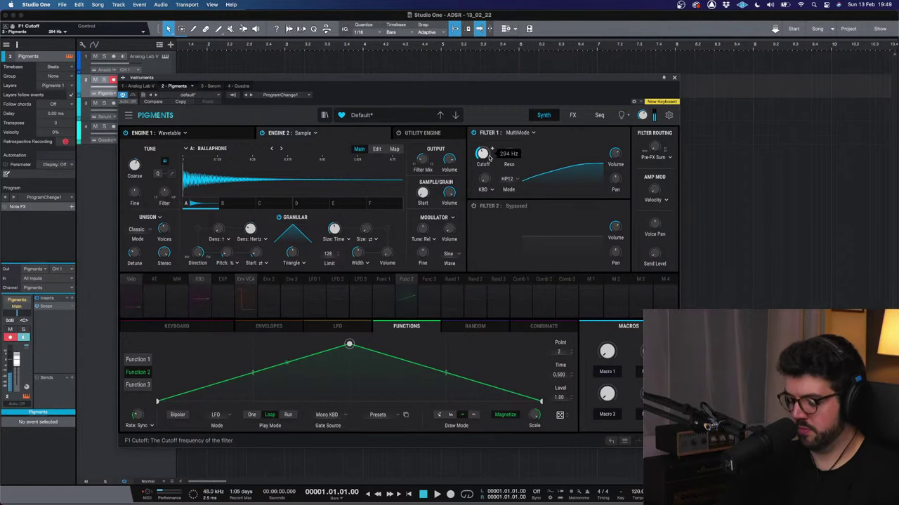
pyautogui.click(441, 132)
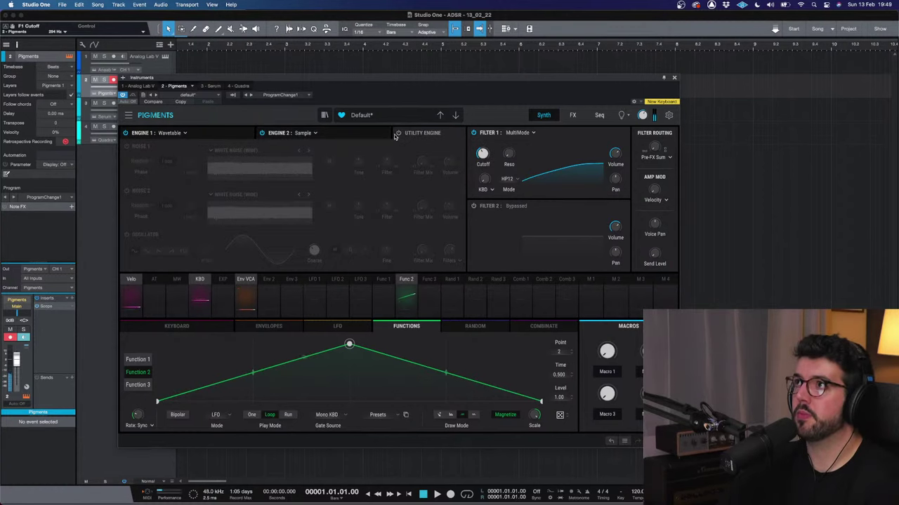
pyautogui.click(345, 137)
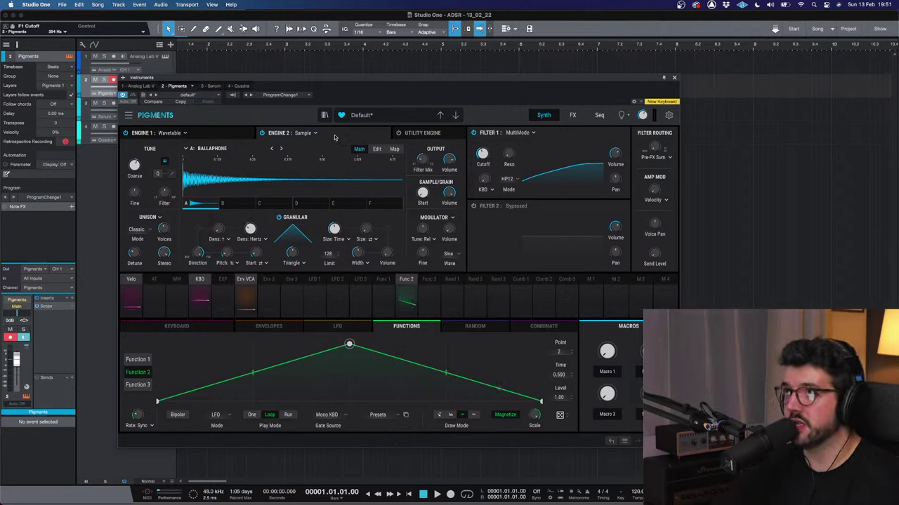
# Step: Look at the engine types available for Engine 1 and return to Engine 2
pyautogui.click(224, 135)
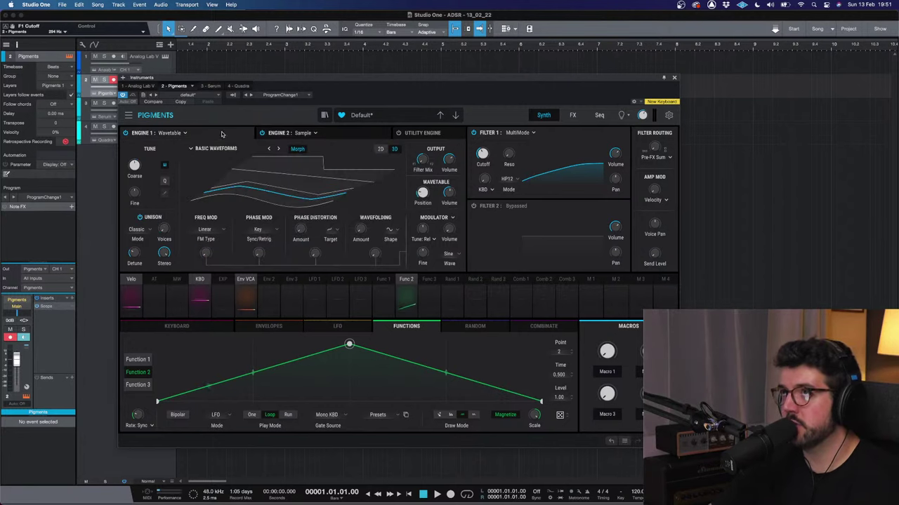
pyautogui.click(184, 134)
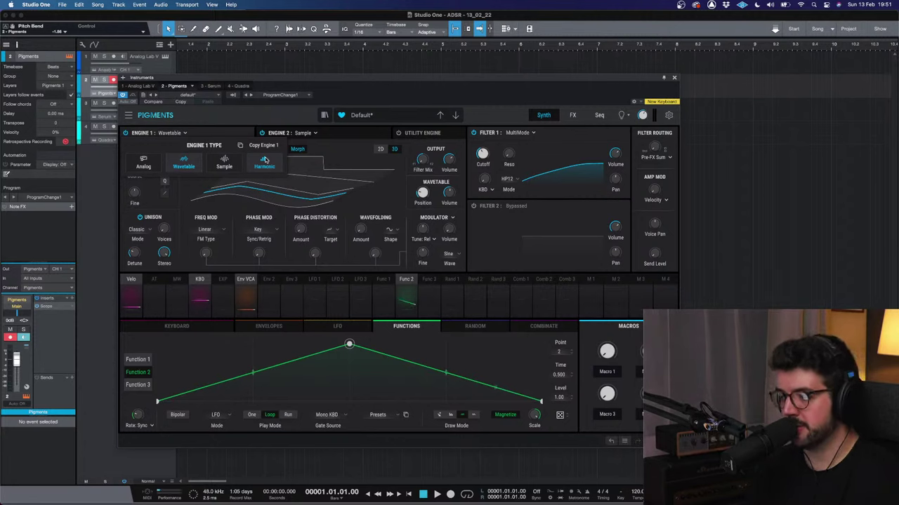
pyautogui.click(337, 141)
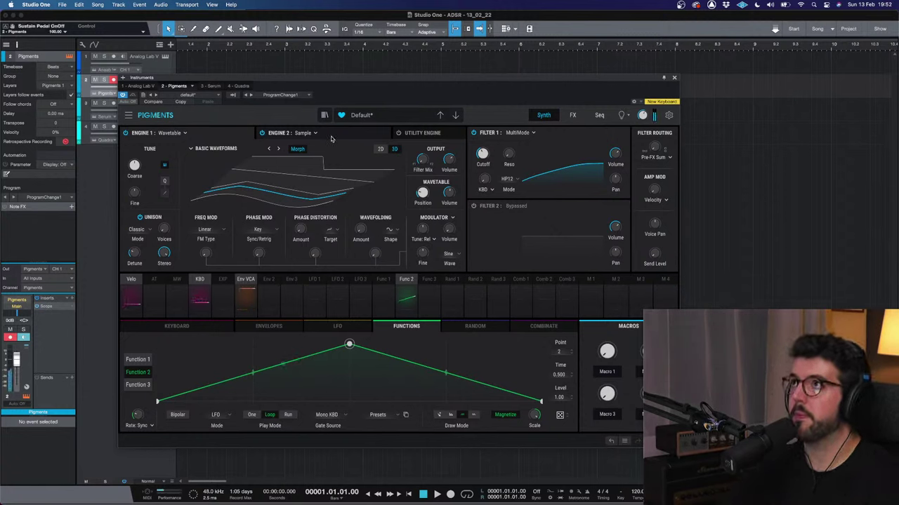
pyautogui.click(331, 137)
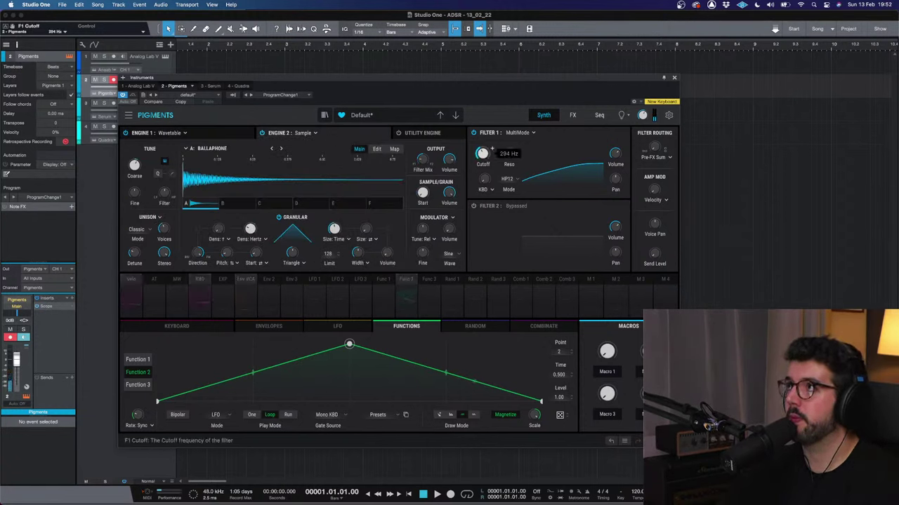
# Step: Raise Filter 1's cutoff further and change its mode to HP24, keeping the MultiMode type
pyautogui.moveTo(483, 153)
pyautogui.mouseDown()
pyautogui.moveTo(485, 161)
pyautogui.moveTo(491, 151)
pyautogui.mouseUp()
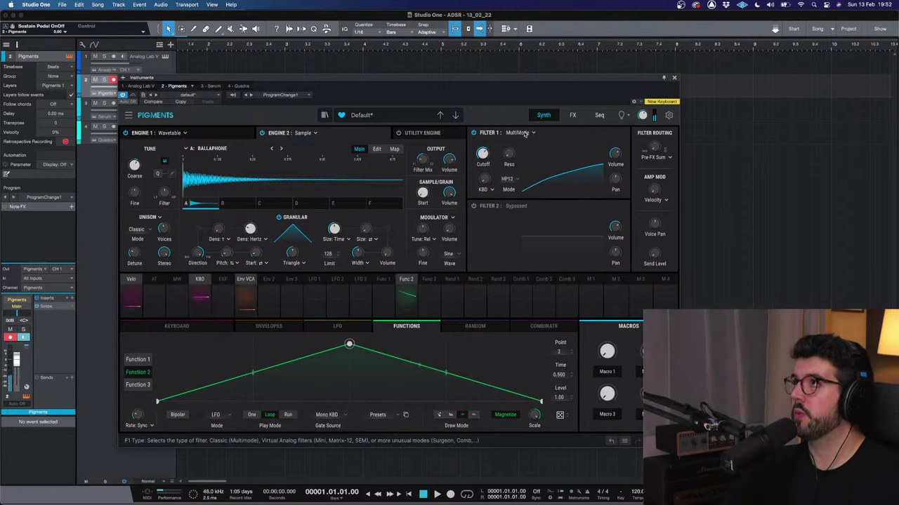
pyautogui.click(525, 134)
pyautogui.click(525, 133)
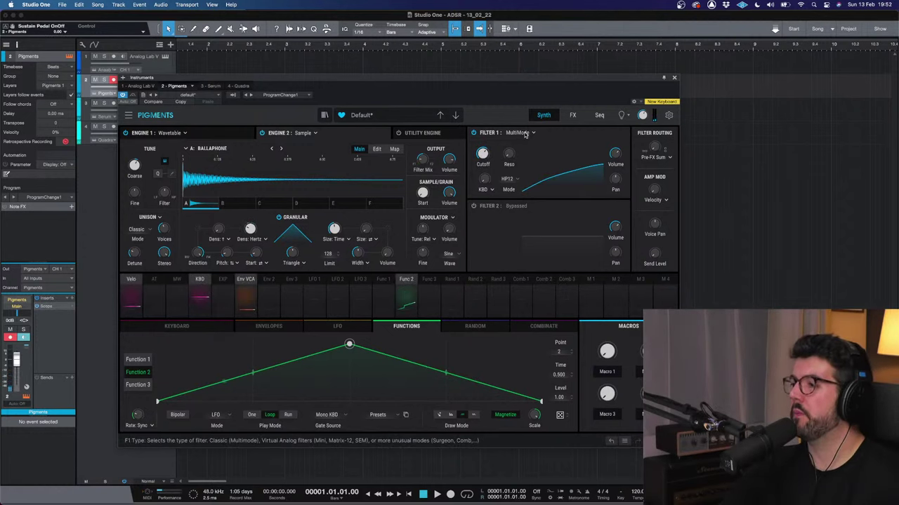
pyautogui.click(514, 182)
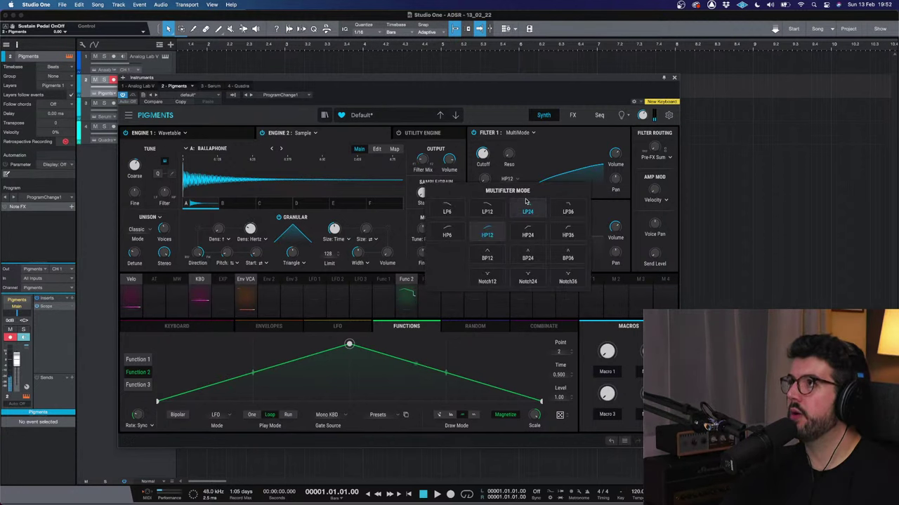
pyautogui.click(527, 235)
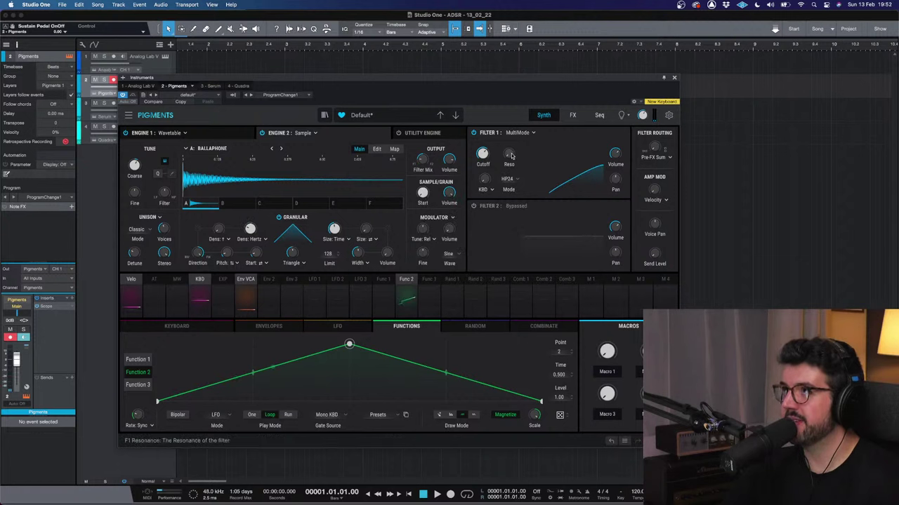
# Step: Switch Filter 1 to LP24 with its cutoff at about 7197 Hz, and show Engine 1
pyautogui.click(518, 189)
pyautogui.click(528, 205)
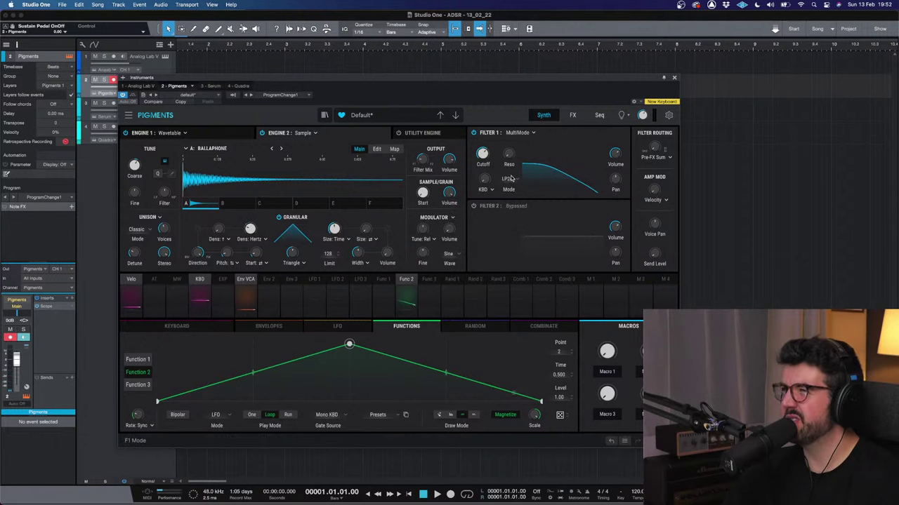
pyautogui.moveTo(484, 154)
pyautogui.mouseDown()
pyautogui.moveTo(492, 143)
pyautogui.moveTo(510, 153)
pyautogui.moveTo(491, 150)
pyautogui.mouseUp()
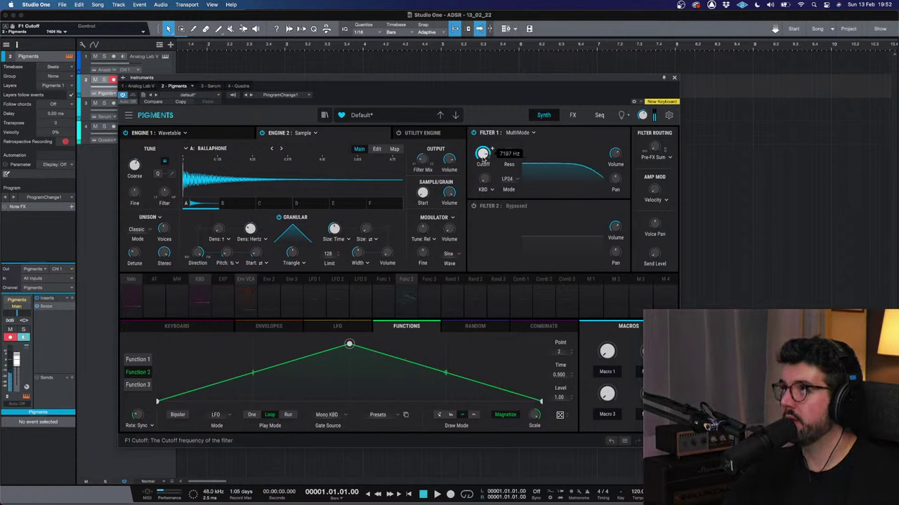
pyautogui.click(250, 132)
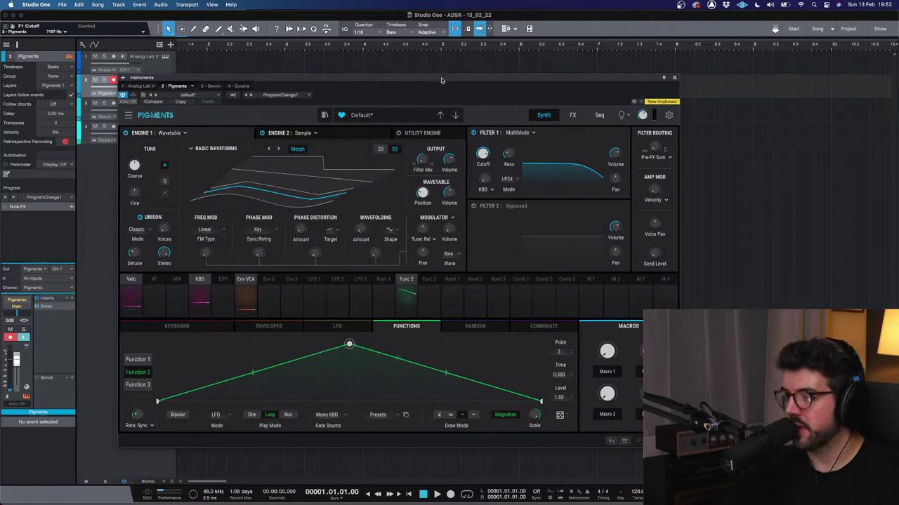